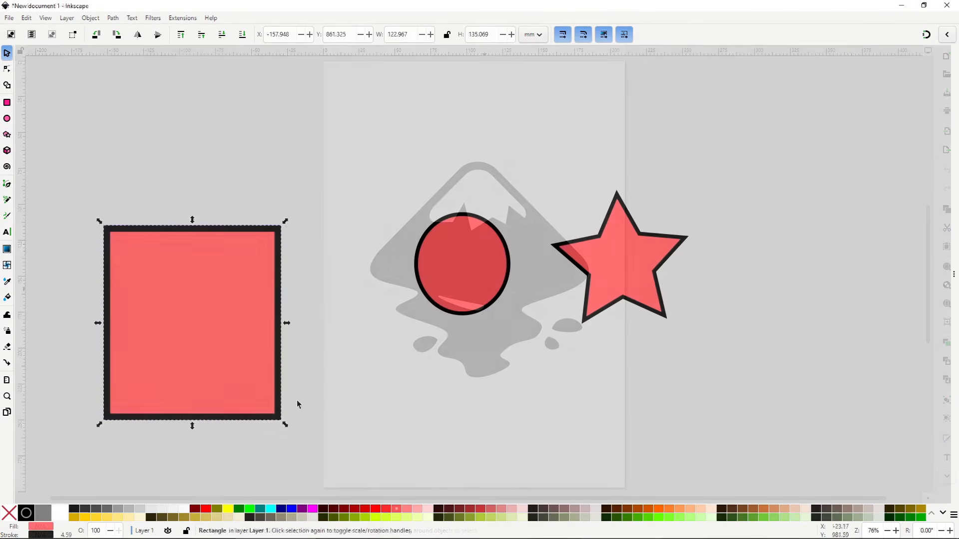
Resize the red rectangle to about 97 by 55 mm, and stretch the rectangle, circle and star together horizontally.
left_click_drag(295, 401, 385, 307)
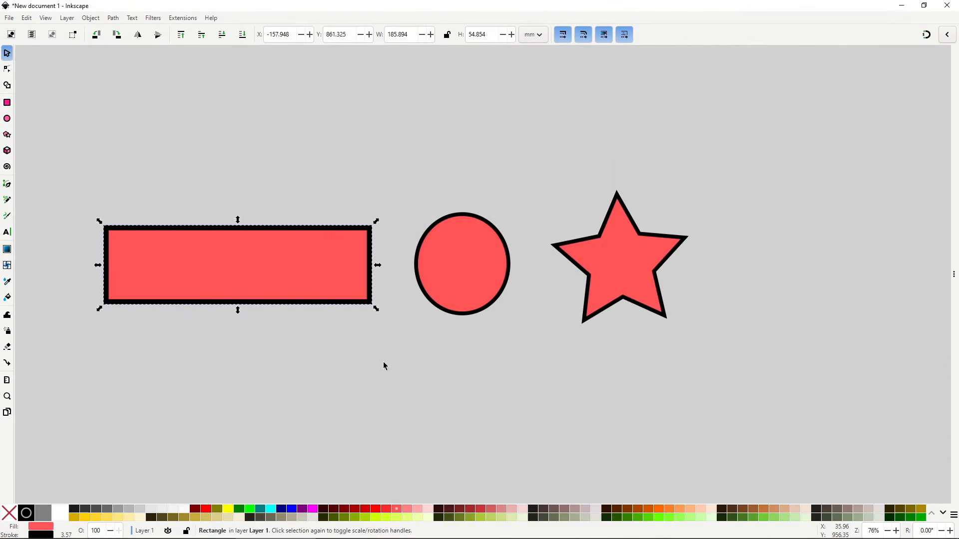
left_click_drag(97, 265, 226, 266)
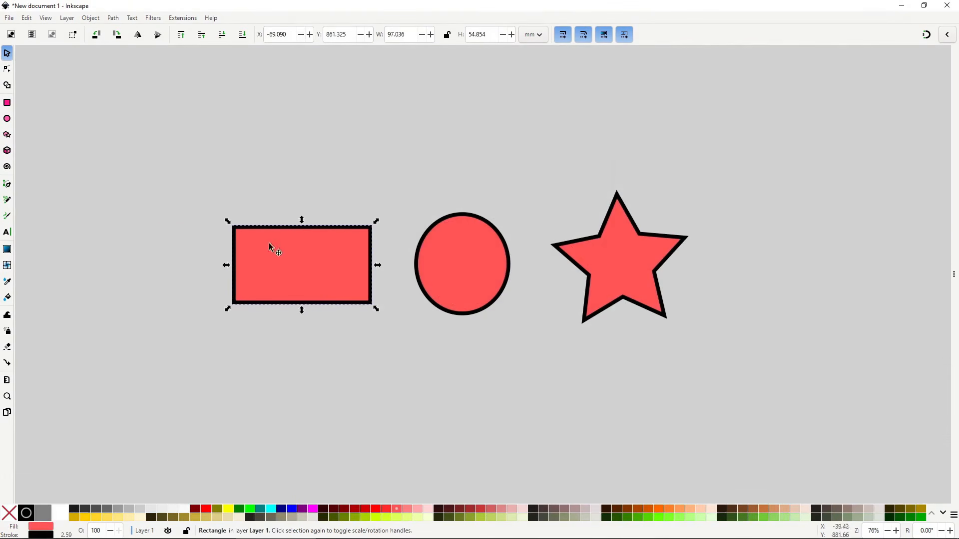
left_click_drag(175, 114, 706, 384)
left_click_drag(693, 259, 848, 257)
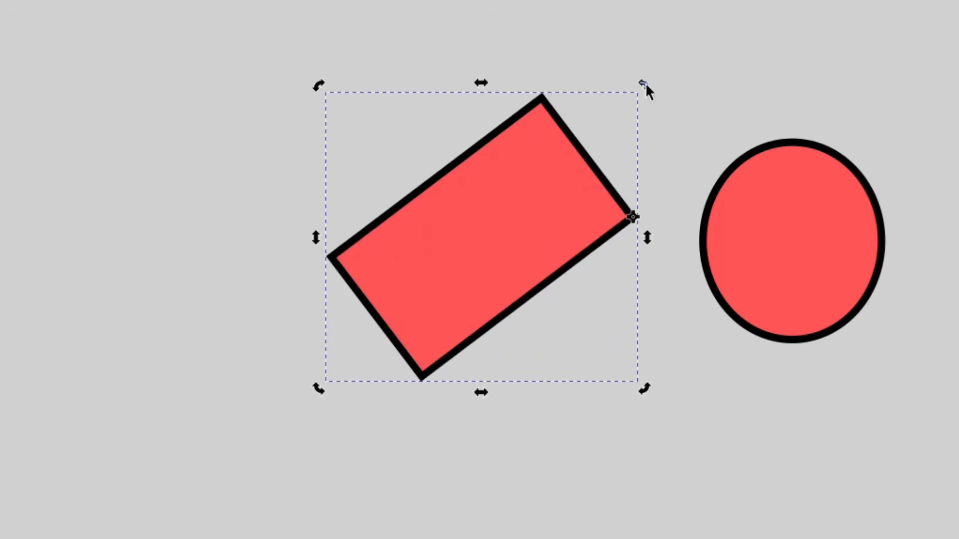
Rotate the red rectangle about its right corner and about a rotation centre placed below it.
left_click_drag(645, 85, 669, 93)
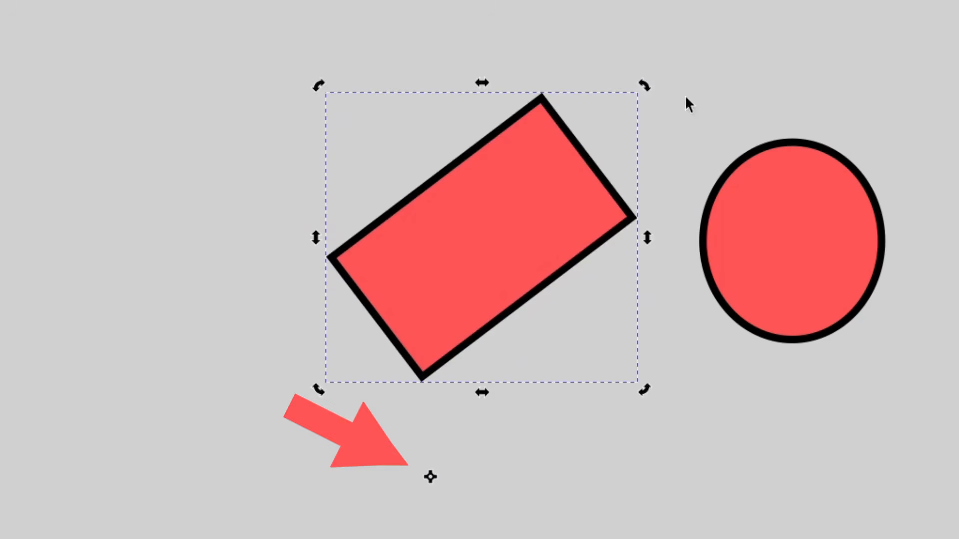
left_click_drag(645, 86, 668, 110)
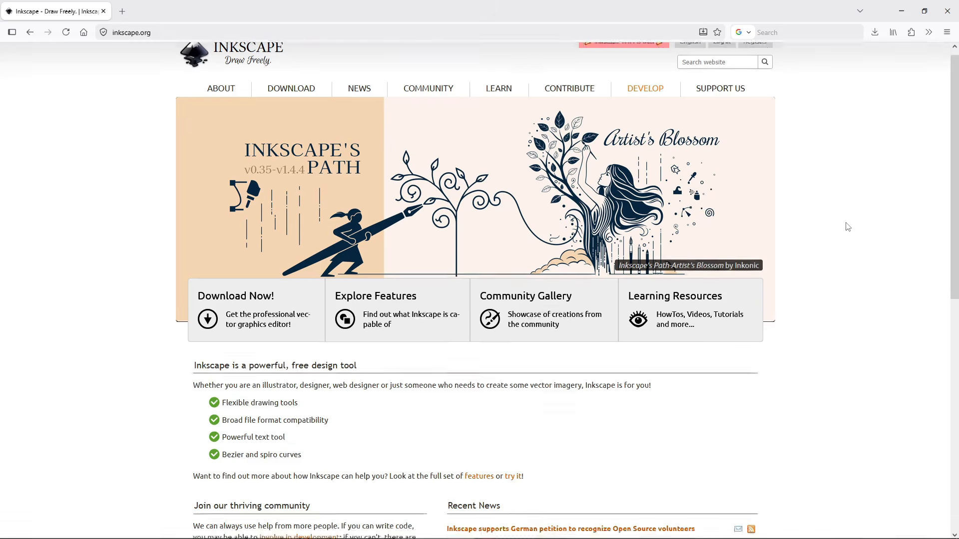
Examine the Inkscape home page, including its community, blog and recent news sections.
scroll(847, 226, "down", 9)
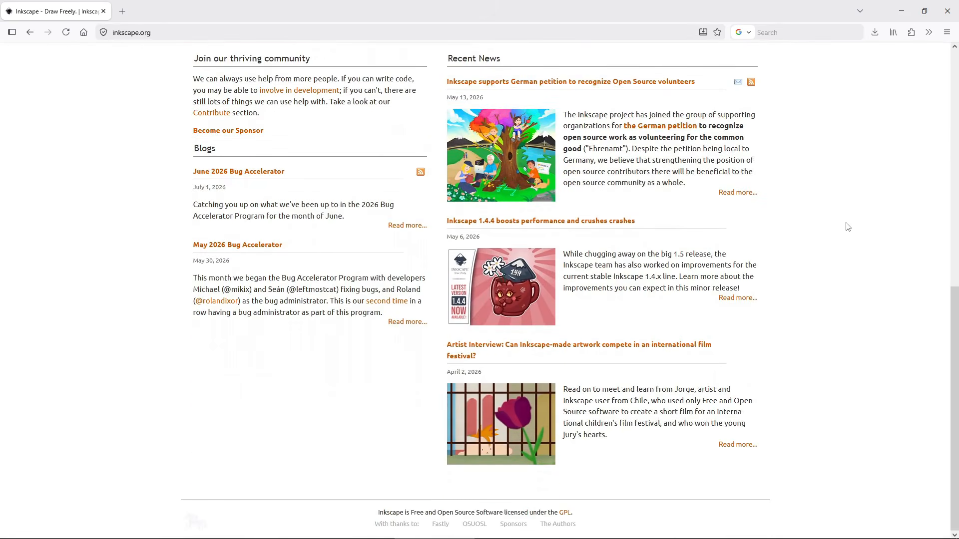
scroll(848, 226, "up", 9)
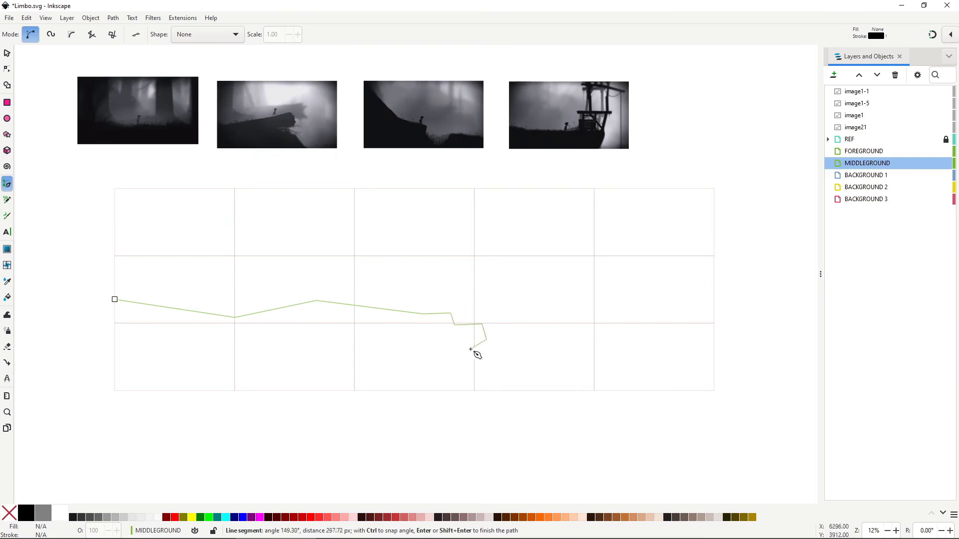
Continue the angular ground outline with straight segments on the MIDDLEGROUND layer, stepping down and across the lower grid cells.
left_click(471, 349)
left_click(478, 372)
left_click(505, 369)
left_click(501, 384)
left_click(540, 388)
left_click(546, 373)
left_click(658, 375)
left_click(661, 364)
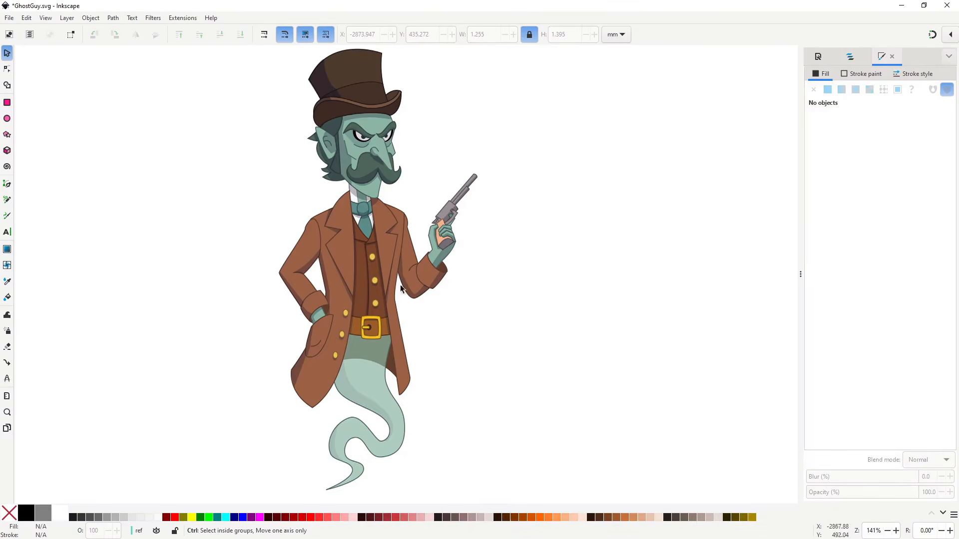
Draw a small ellipse on the front of the ghost's brown coat and give it the style copied from the green hand.
scroll(349, 266, "up", 4)
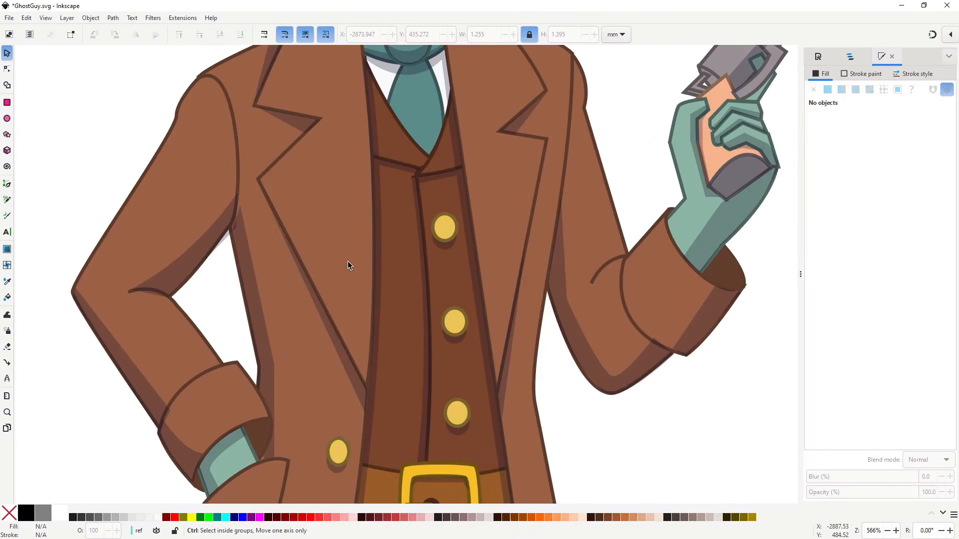
key("e")
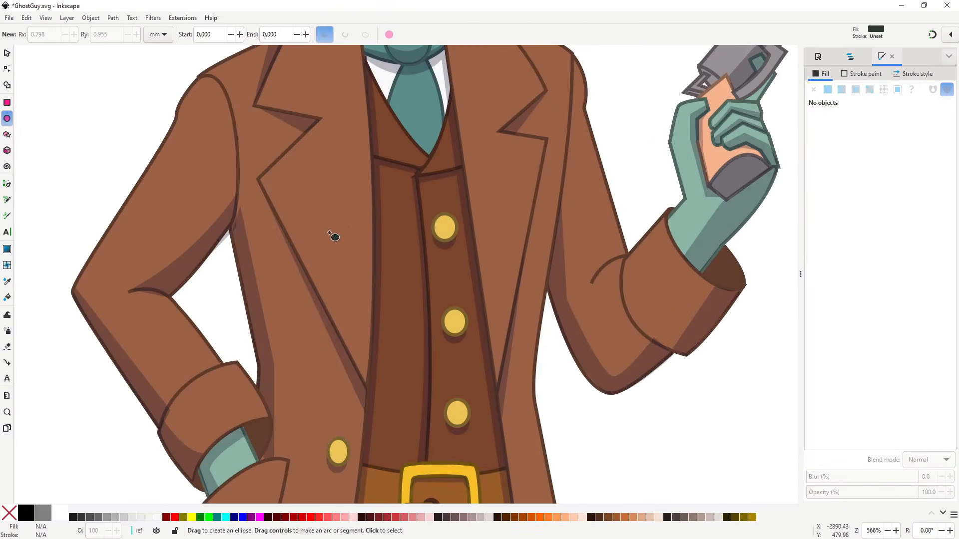
left_click_drag(330, 234, 363, 253)
key("n")
left_click(700, 219)
key("ctrl+c")
key("s")
left_click(336, 226)
key("ctrl+shift+v")
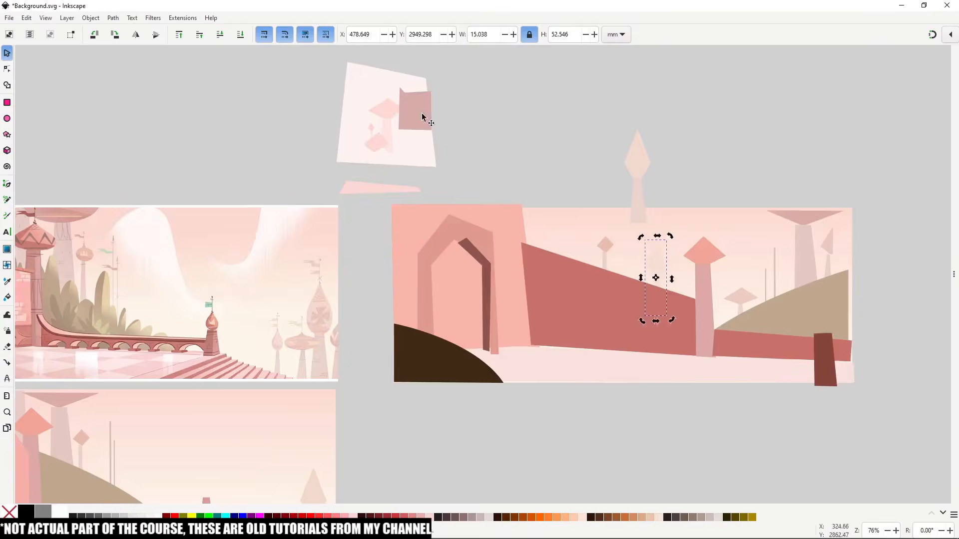
Reposition the pale distant towers, gathering three of them in the sky above the red wall beside the archway.
scroll(729, 368, "right", 3)
left_click(488, 224)
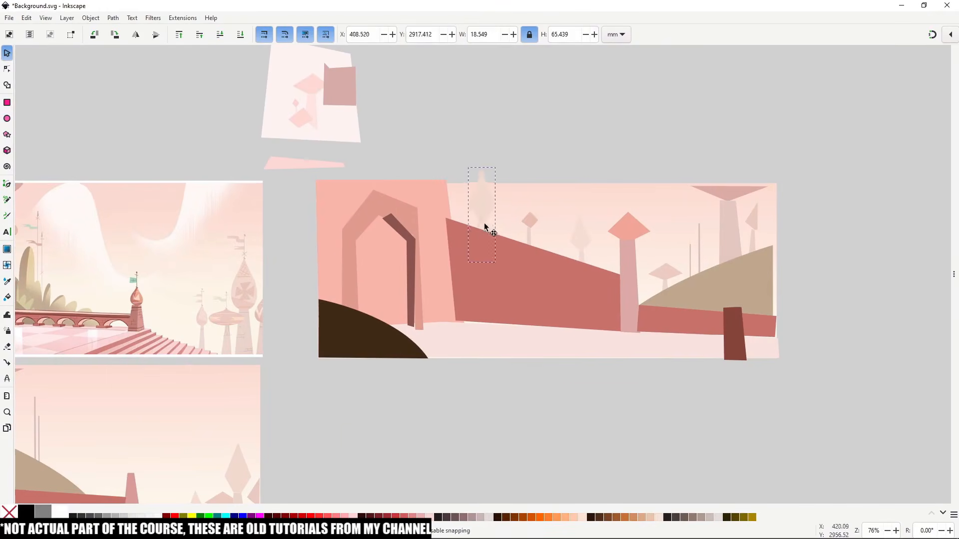
left_click(509, 204)
left_click(530, 220, "shift")
left_click_drag(530, 220, 504, 218)
left_click_drag(592, 243, 530, 243)
left_click_drag(753, 222, 520, 214)
left_click_drag(728, 239, 748, 228)
Move the dusty pink shape to the lower right of the scene, lower it in the stacking order and reshape its corner.
left_click_drag(289, 220, 372, 204)
left_click_drag(419, 68, 837, 276)
key("Page_Down")
key("n")
left_click_drag(803, 247, 766, 292)
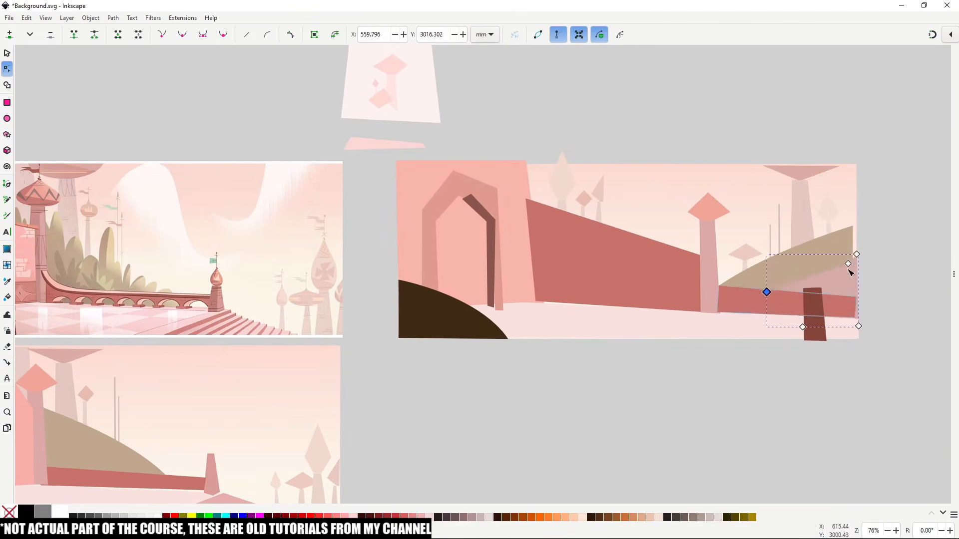
key("s")
key("Escape")
left_click(583, 199)
left_click_drag(364, 208, 636, 321)
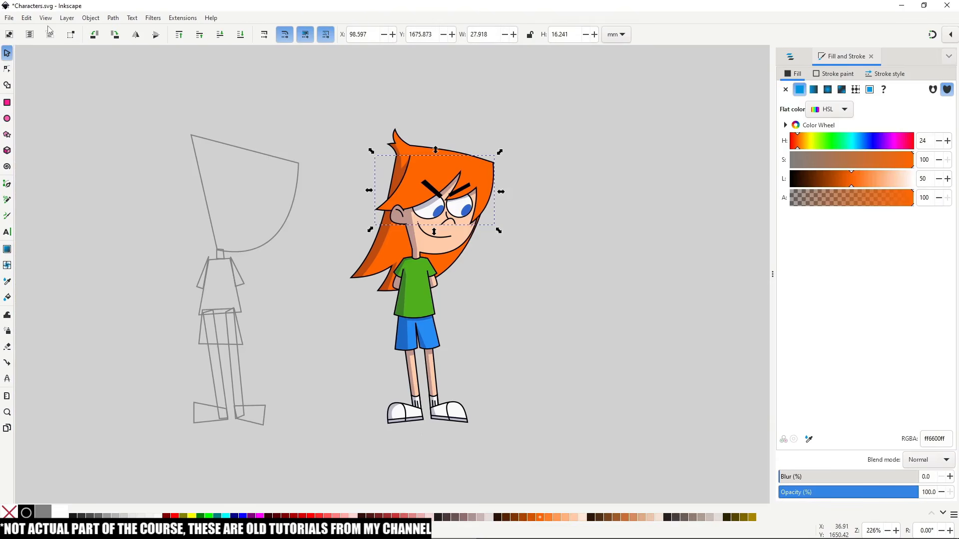
Select all objects that share the stroke style of the orange hair fringe.
left_click(26, 18)
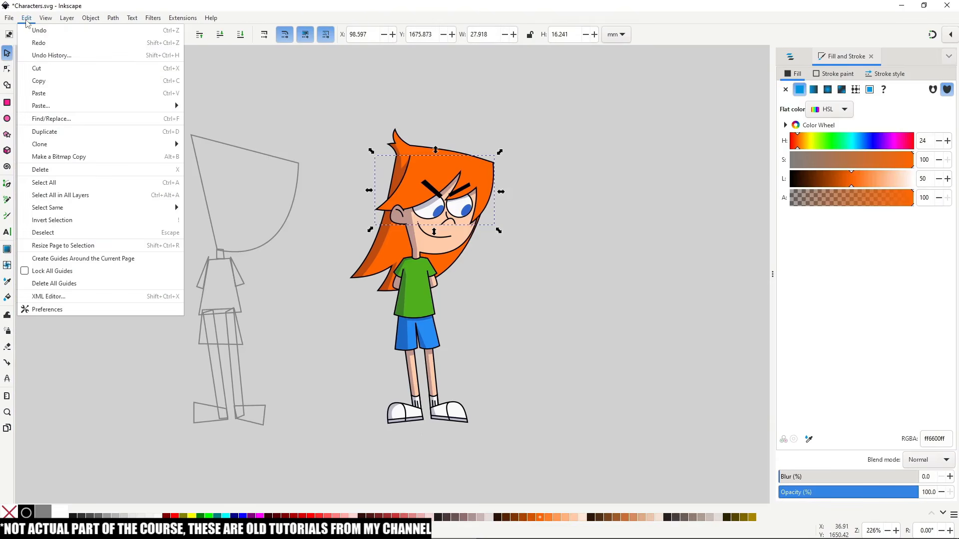
mouse_move(115, 213)
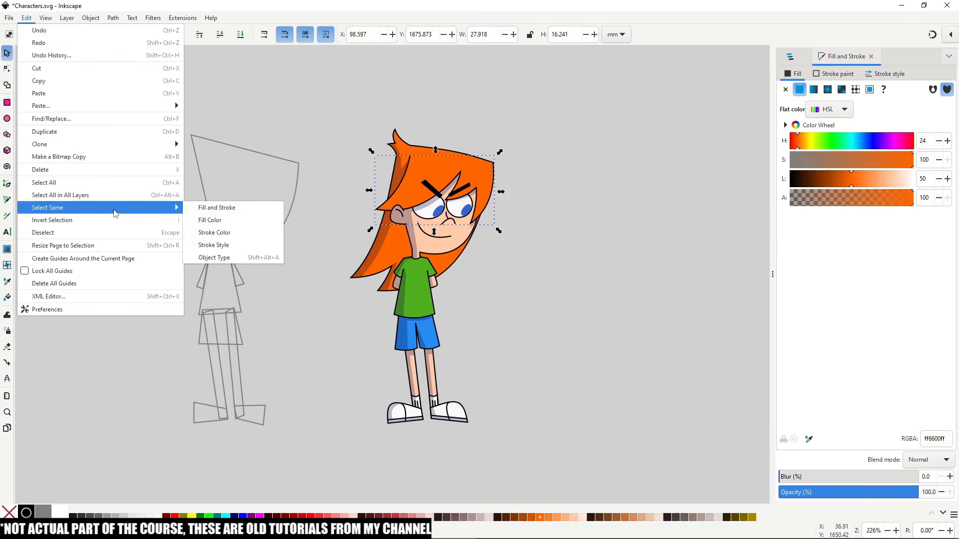
left_click(253, 245)
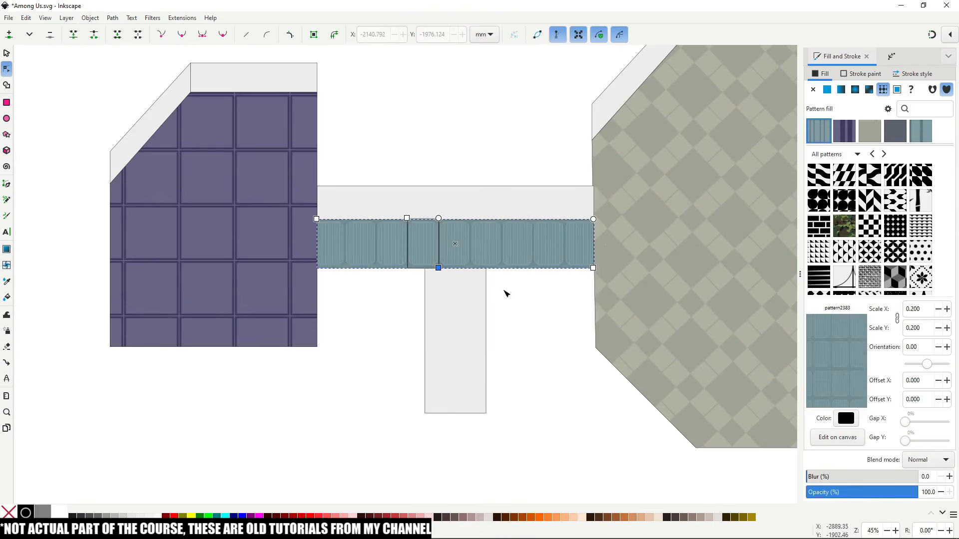
Fill the vertical corridor with the teal floor panel pattern and scale the pattern down to match the horizontal corridor.
left_click(516, 324)
left_click(468, 324)
left_click(883, 89)
left_click(466, 324)
left_click_drag(429, 253, 435, 281)
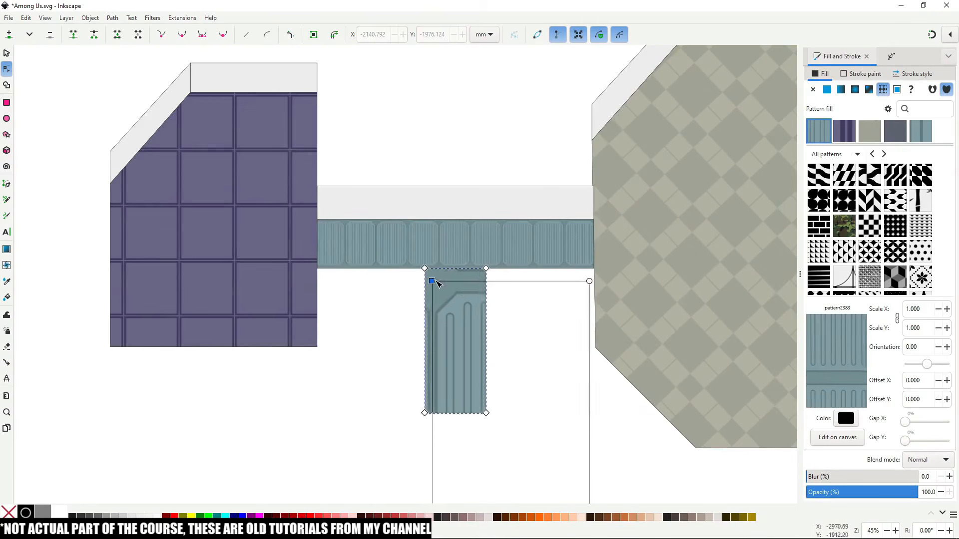
scroll(499, 350, "down", 3)
left_click_drag(590, 451, 492, 230)
left_click(517, 243)
left_click(470, 249)
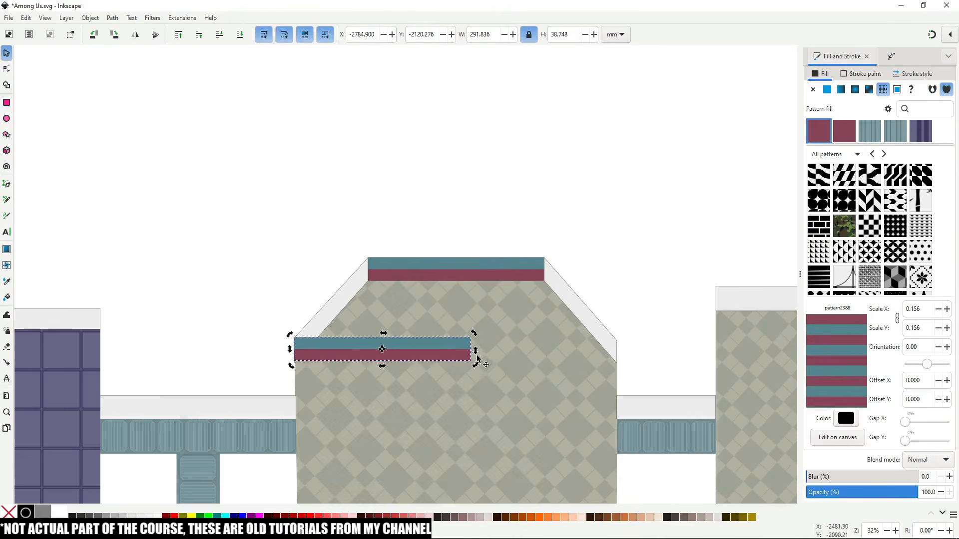
Reshape the striped teal and maroon wall strips so they fit the room's slanted walls.
key("n")
left_click_drag(470, 336, 366, 244)
key("s")
left_click(381, 349)
scroll(294, 383, "up", 2)
left_click_drag(323, 283, 324, 287)
left_click(484, 126)
left_click_drag(498, 211, 499, 214)
key("n")
left_click_drag(481, 60, 508, 143)
left_click_drag(492, 129, 448, 179)
key("s")
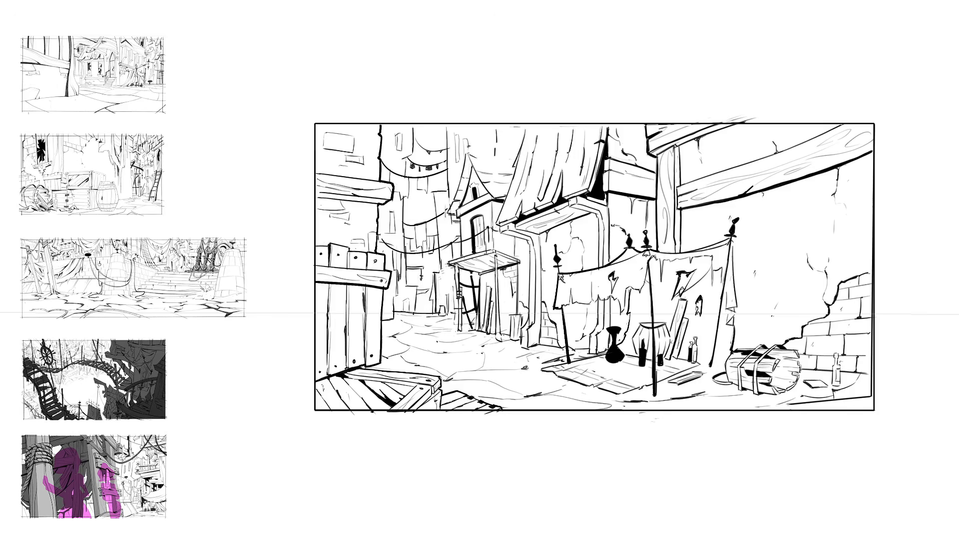
left_click_drag(447, 126, 448, 190)
left_click_drag(434, 192, 448, 191)
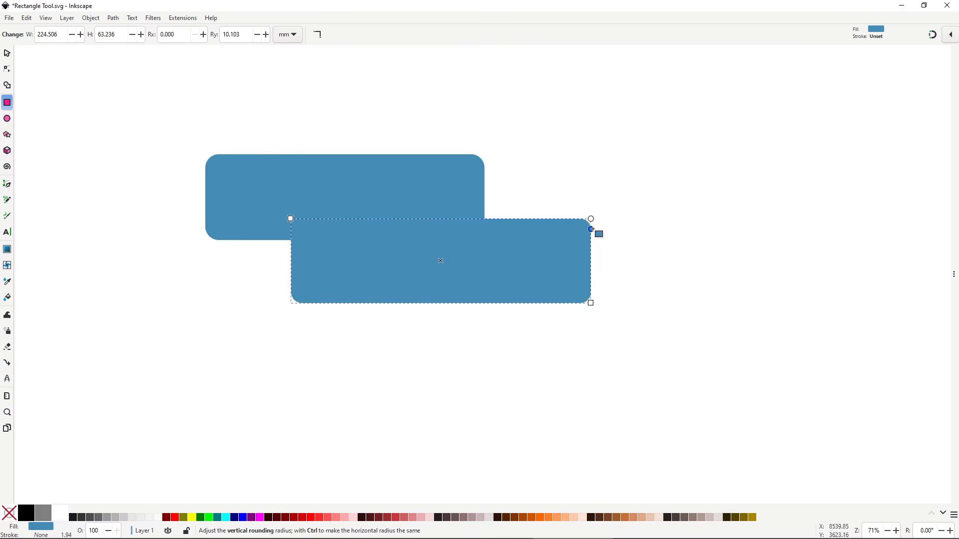
Draw two more blue rounded rectangles overlapping the lower side of the existing pair.
left_click_drag(130, 219, 344, 342)
left_click_drag(256, 271, 544, 381)
key("s")
Make a green group of the four rectangles and place it behind the blue ones, offset slightly upward.
key("ctrl+a")
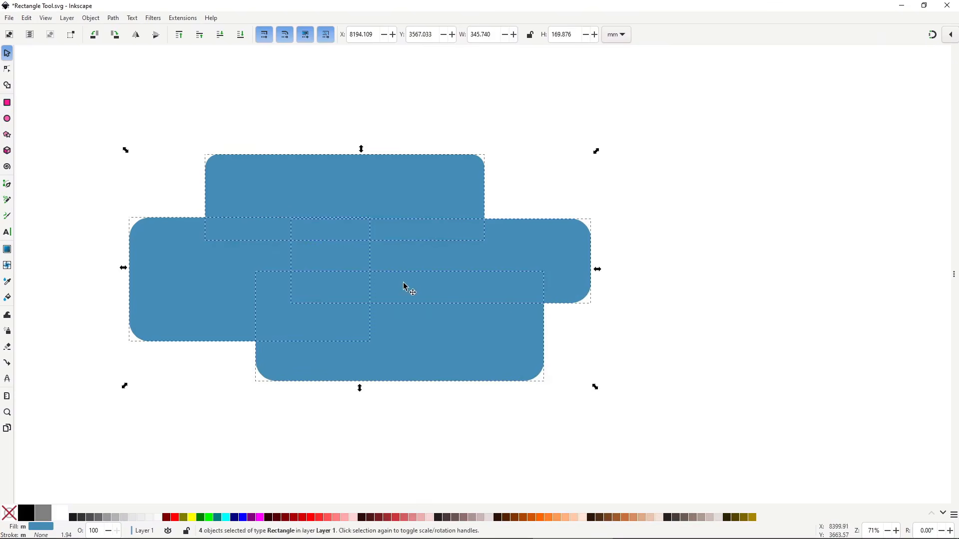
key("ctrl+shift+f")
left_click(887, 182)
left_click_drag(888, 181, 877, 181)
key("End")
key("ctrl+g")
left_click_drag(325, 270, 434, 290)
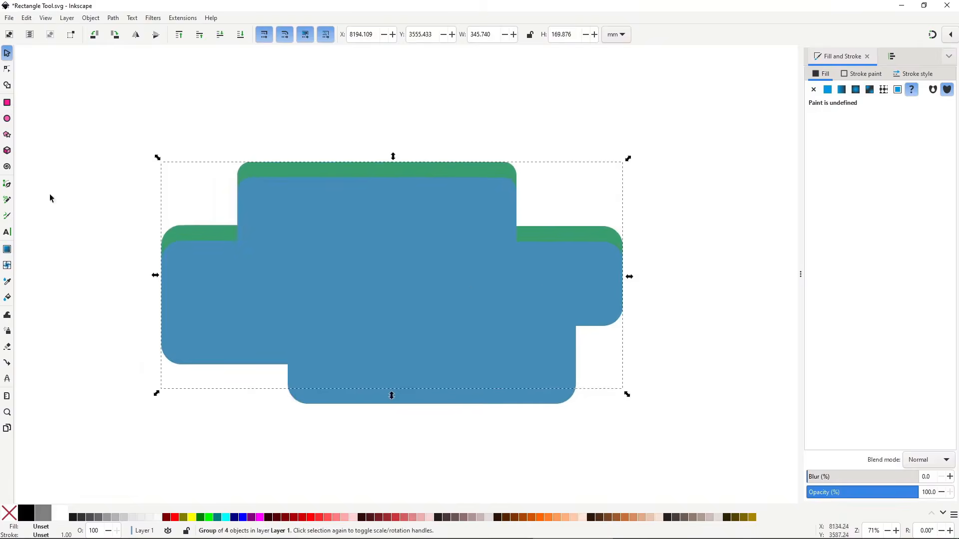
Draw a rounded rectangle about 479 by 255 mm around the cluster, send it to the back and colour it saturated green.
left_click(7, 103)
left_click_drag(73, 108, 713, 449)
key("End")
left_click(906, 160)
Nudge the darker green group upward behind the blue shape.
left_click(483, 170)
key("Up")
key("Up")
key("Up")
key("Up")
key("Up")
key("Up")
Draw a rounded rectangle about 118 by 34 mm in the middle of the blue shape and colour it dark blue.
left_click(7, 102)
left_click_drag(296, 241, 448, 286)
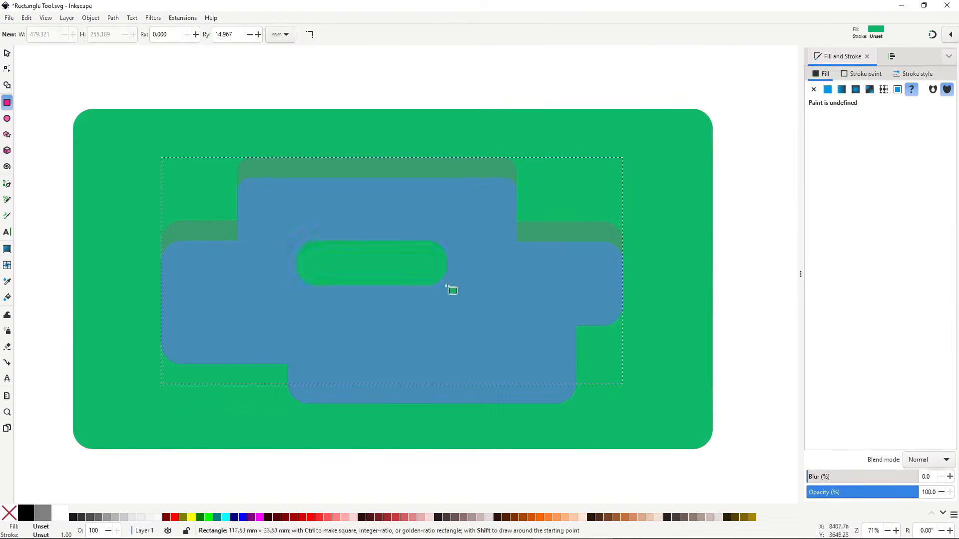
left_click(873, 179)
Build a dark blue cluster from offset duplicates of the small rounded rectangle, making the left copy taller.
key("s")
key("ctrl+d")
mouse_move(385, 280)
left_mouse_down()
mouse_move(441, 306)
mouse_move(357, 294)
left_mouse_up()
key("ctrl+d")
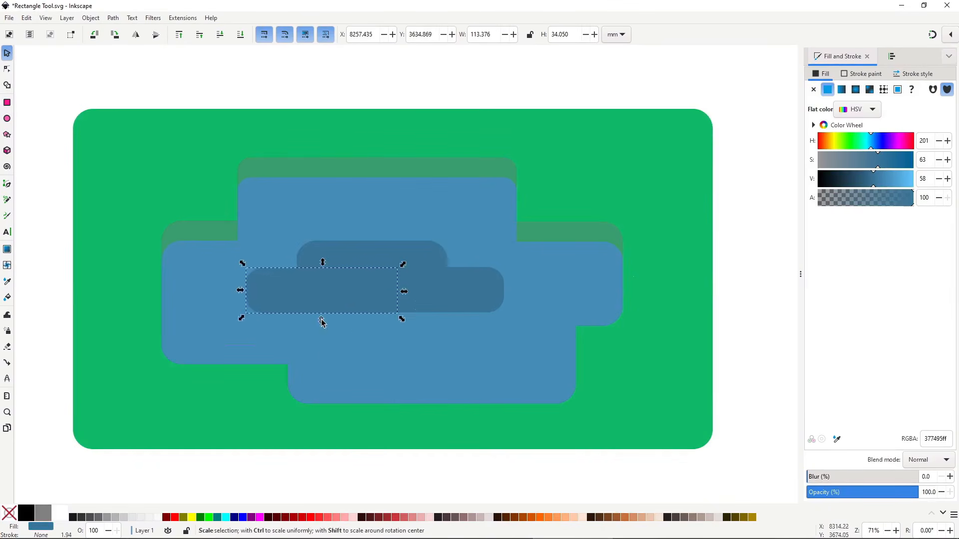
left_click_drag(322, 321, 322, 338)
key("ctrl+d")
left_click_drag(340, 308, 417, 338)
left_click(749, 352)
Darken the fill of the three green edge rectangles behind the upper side of the blue shape.
scroll(452, 345, "down", 2)
scroll(559, 332, "up", 1)
key("n")
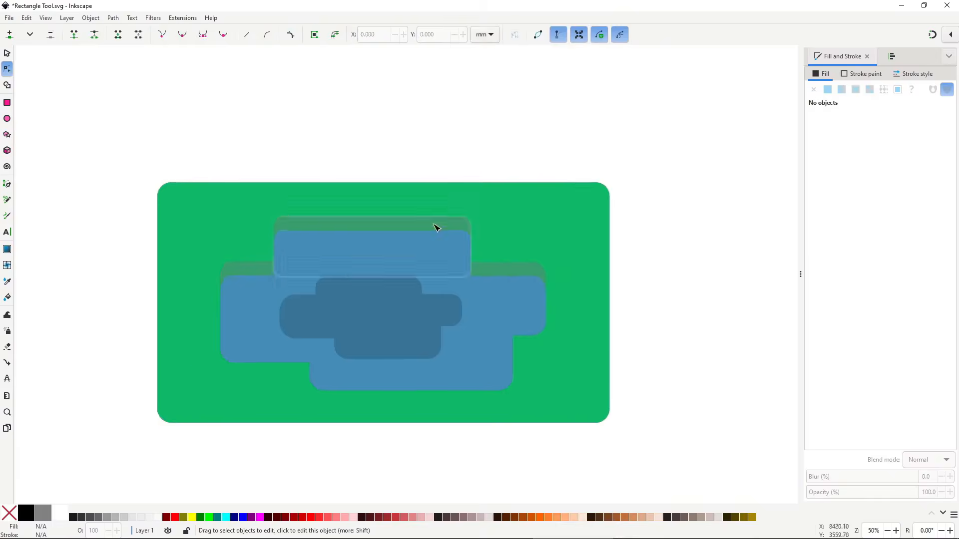
left_click(435, 225)
left_click(504, 270, "shift")
left_click(262, 270, "shift")
left_click(867, 178)
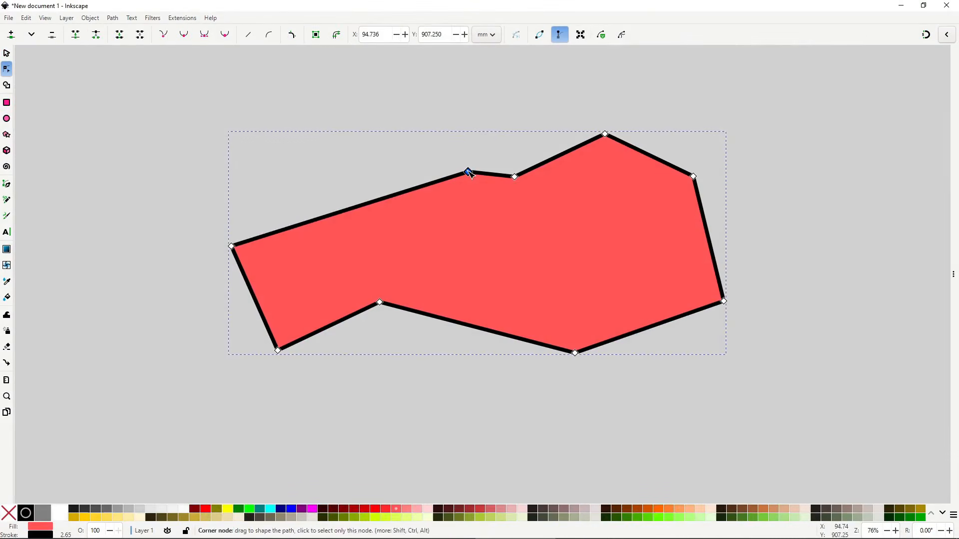
Reshape the red path by moving its upper-left, top, right and lower-middle corner nodes inward.
left_click_drag(231, 246, 318, 178)
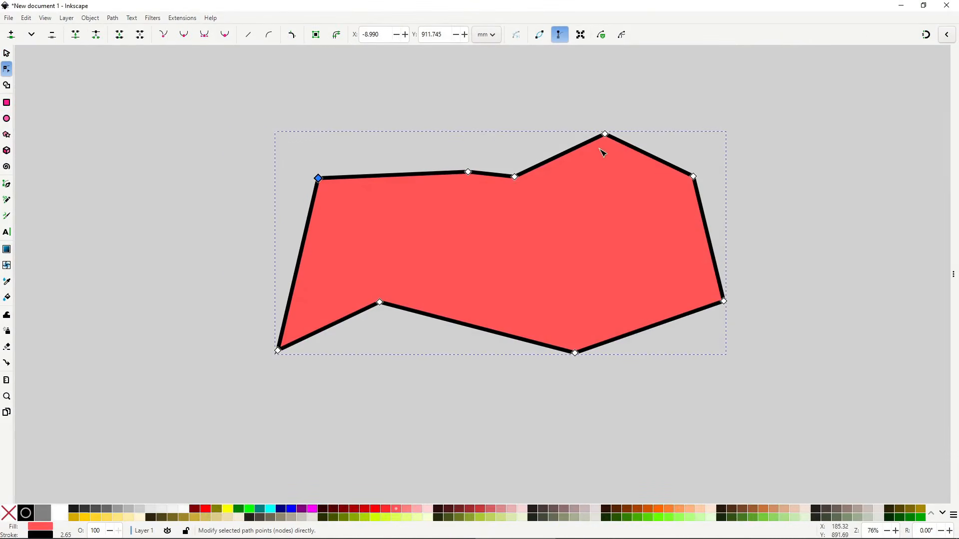
left_click_drag(604, 135, 567, 271)
left_click_drag(723, 302, 667, 271)
left_click_drag(379, 302, 477, 275)
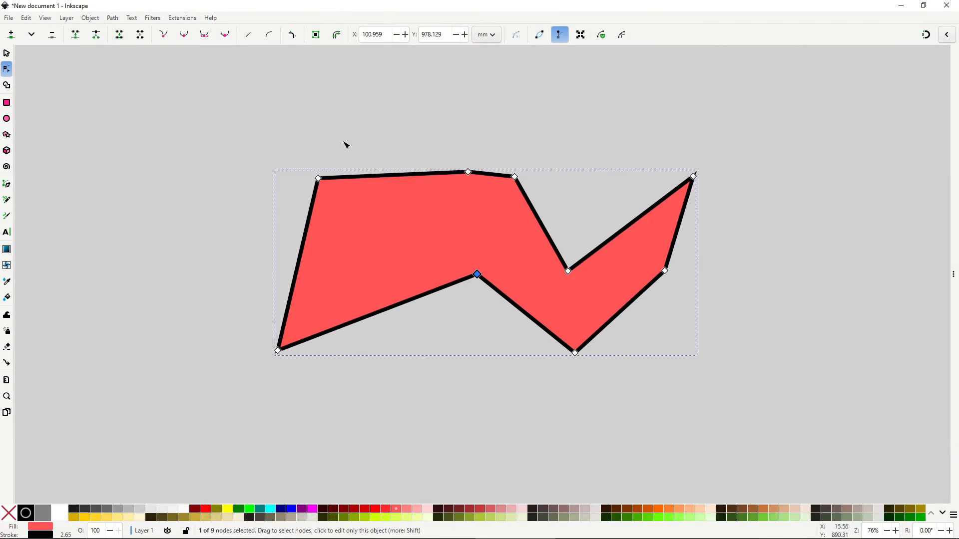
Shift the red path's upper-left nodes to the left and its right-hand nodes to the right.
left_click_drag(286, 106, 537, 222)
left_click_drag(471, 176, 384, 176)
left_click_drag(529, 118, 736, 376)
left_click_drag(665, 271, 764, 271)
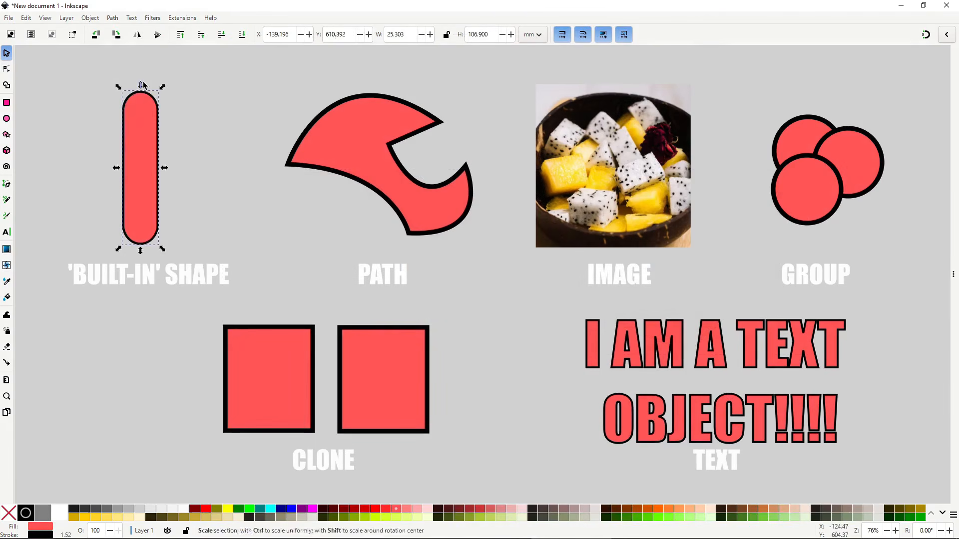
Shorten and tilt the rounded built-in shape, and rotate the path object a quarter turn counterclockwise.
left_click_drag(141, 86, 224, 187)
left_click(160, 153)
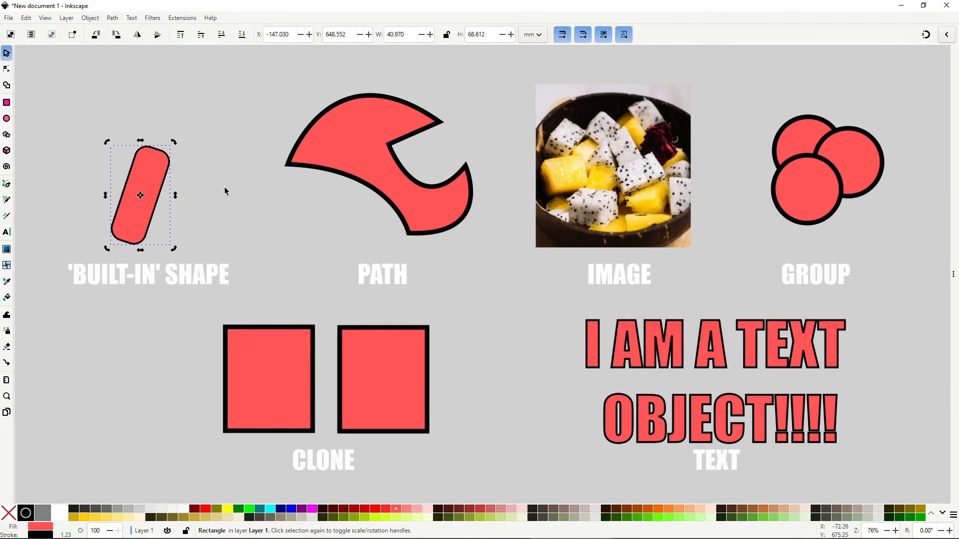
left_click(368, 156)
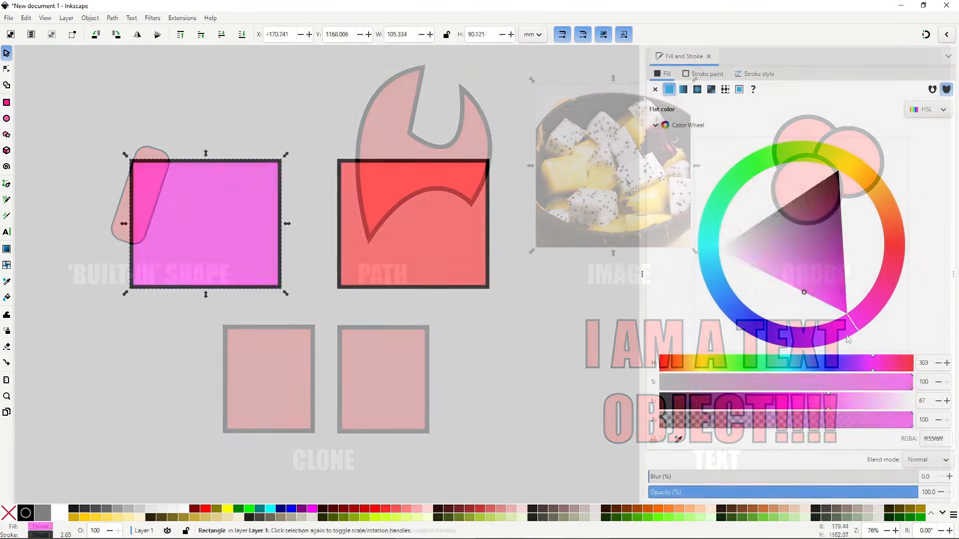
Set the left rectangle's fill to teal 37cab3ff and the right rectangle's stroke to blue.
left_click_drag(734, 225, 771, 240)
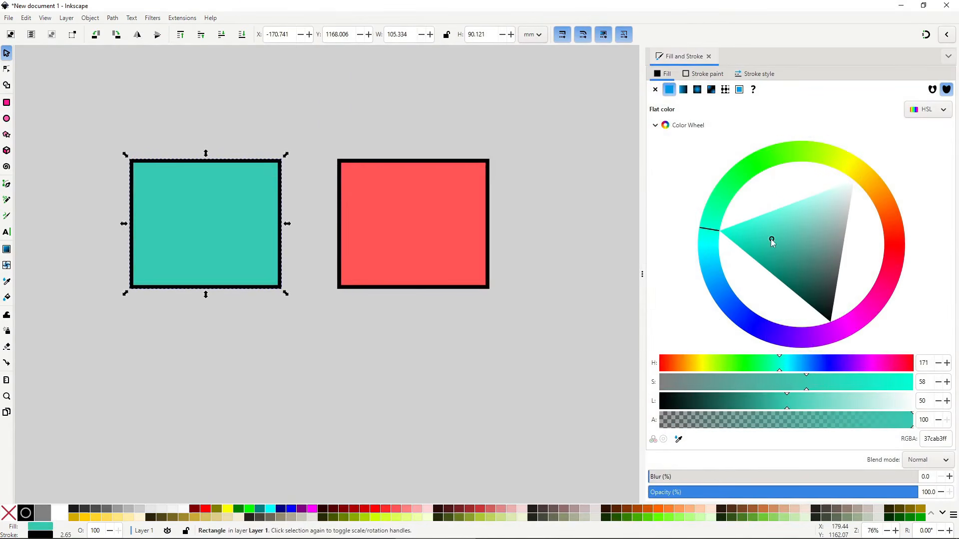
left_click(448, 213)
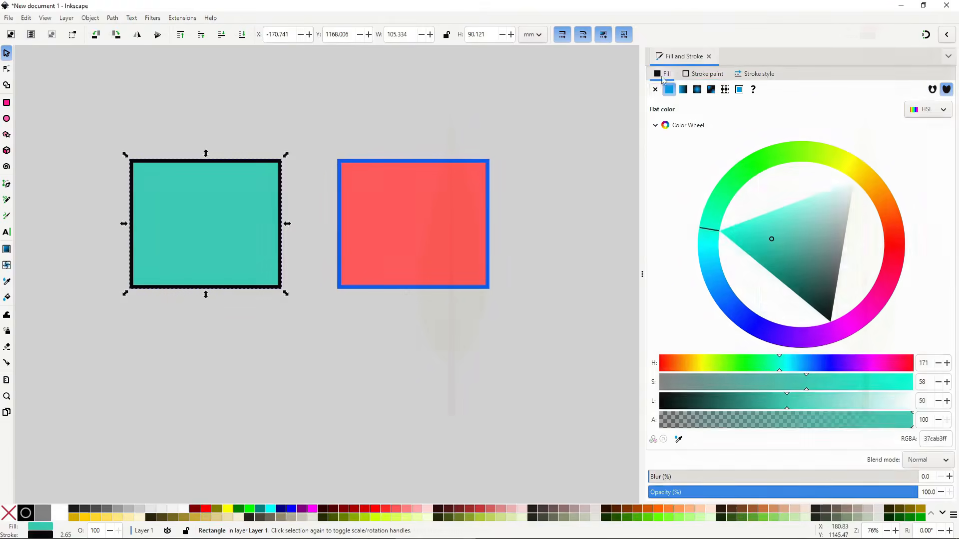
Cut the two lowest triangles out of the left green leaf with Path Difference, one on each side.
left_click(474, 255)
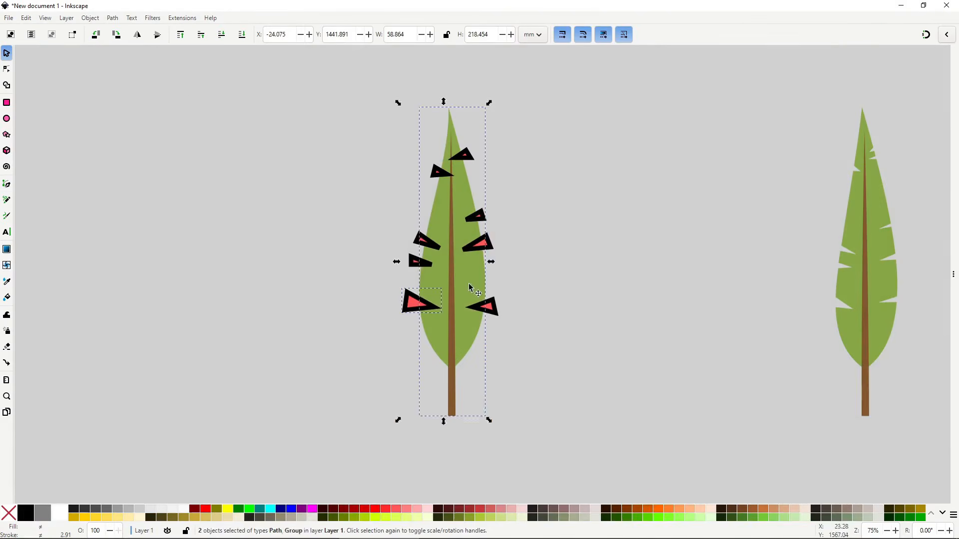
key("Escape")
left_click(467, 281)
left_click(418, 302, "shift")
left_click(112, 18)
left_click(140, 80)
left_click(487, 306, "shift")
left_click(112, 18)
left_click(139, 82)
Subtract further triangles from the left leaf's middle and upper edges with Path Difference, cutting notches on both sides.
left_click(480, 243)
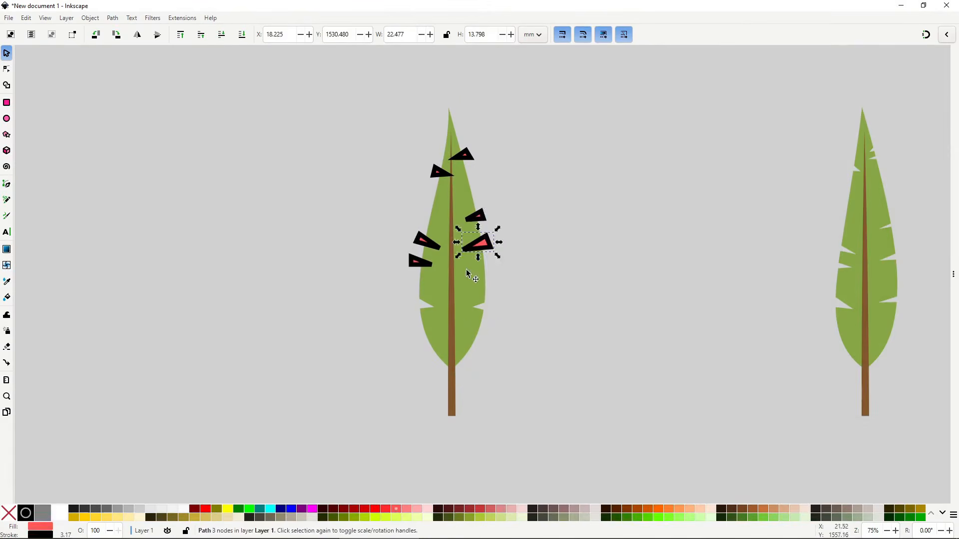
left_click(422, 265, "shift")
key("ctrl+minus")
left_click(429, 243, "shift")
key("ctrl+minus")
left_click(476, 217, "shift")
key("ctrl+minus")
left_click(441, 173, "shift")
key("ctrl+minus")
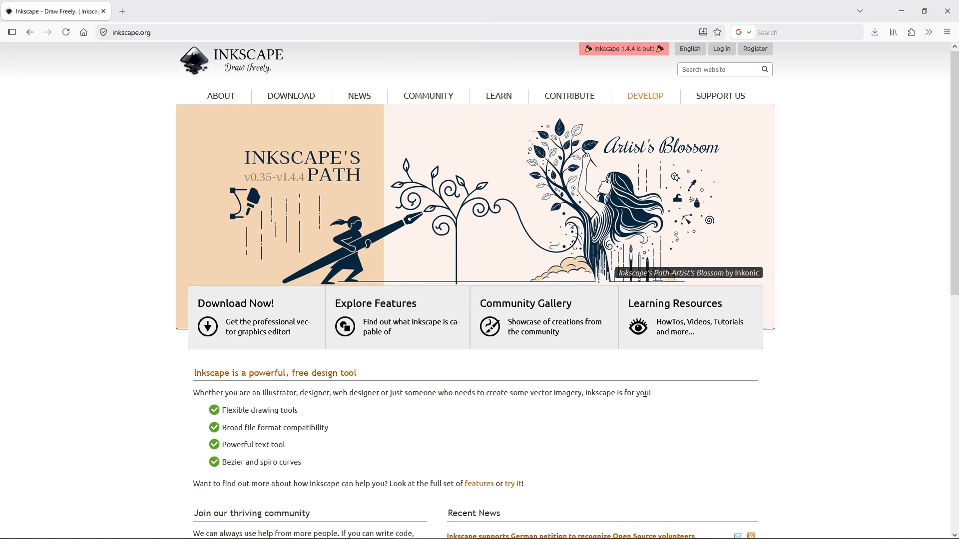
Switch to the browser and open the Inkscape download page from inkscape.org.
left_click(293, 338)
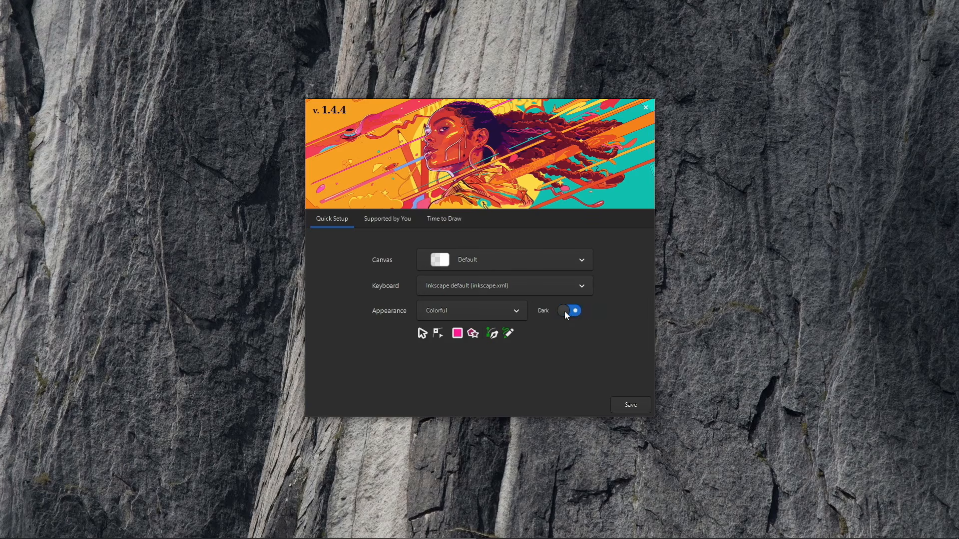
Complete the quick setup with the dark theme off, and disable showing the welcome dialog every time.
left_click(564, 311)
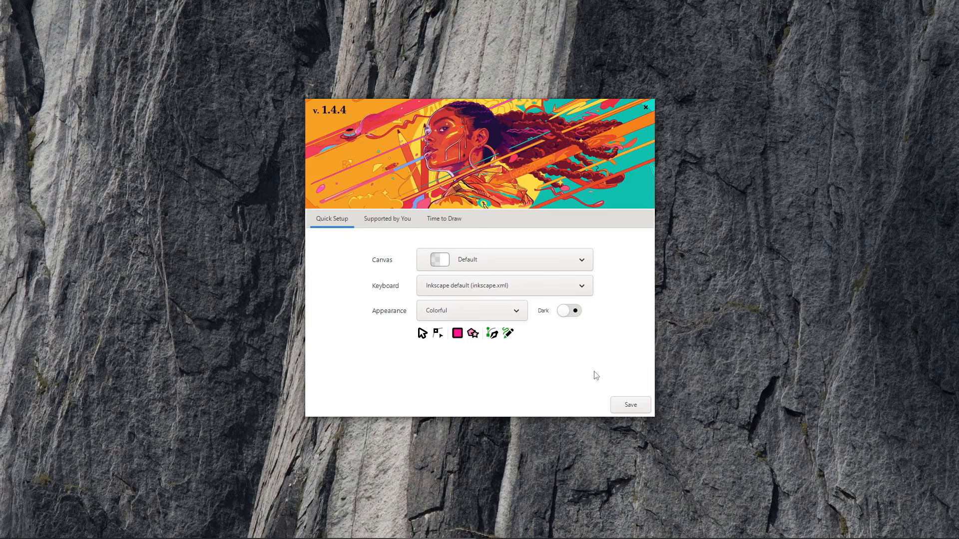
left_click(628, 409)
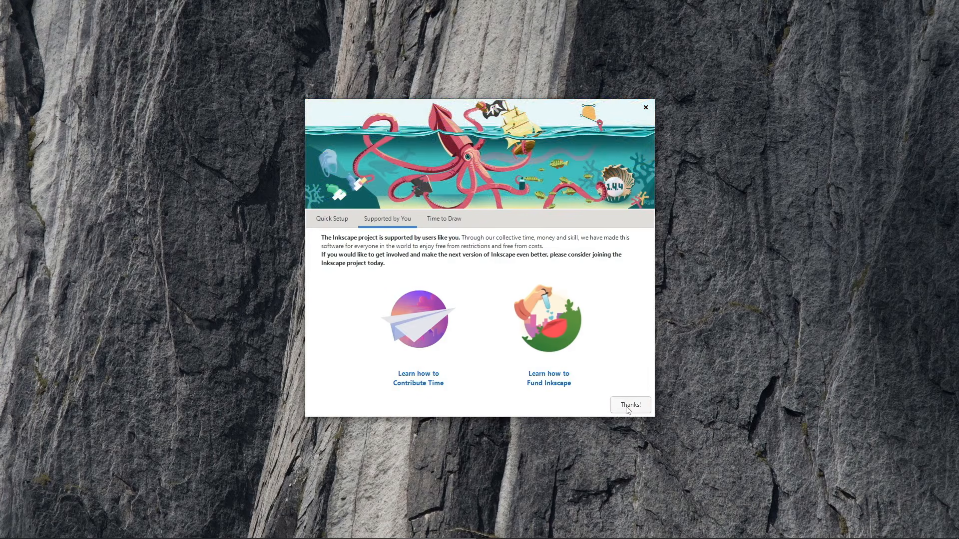
left_click(628, 409)
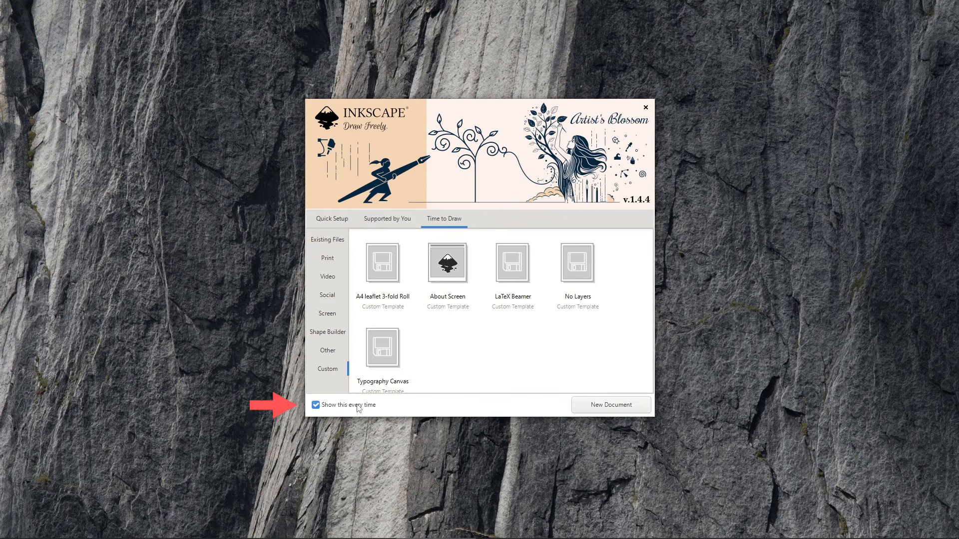
left_click(316, 405)
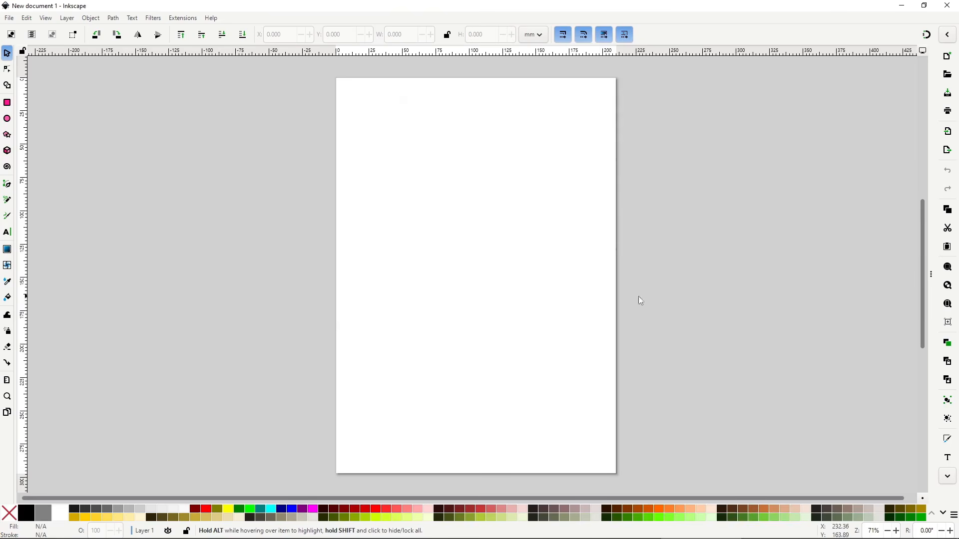
Examine the empty canvas extending in every direction around the page.
scroll(535, 287, "down", 5)
left_click_drag(792, 369, 257, 285)
left_click_drag(444, 409, 558, 149)
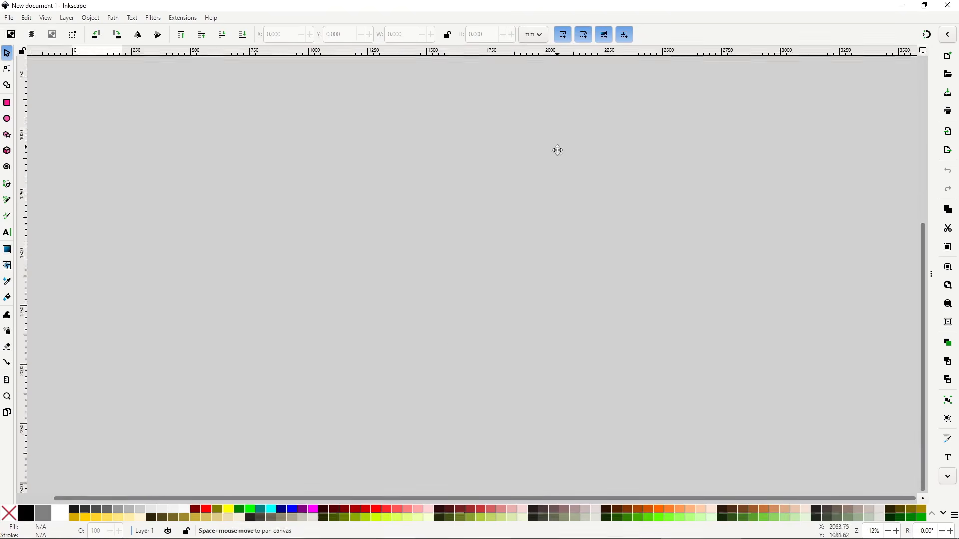
mouse_move(302, 173)
left_mouse_down()
mouse_move(439, 288)
mouse_move(605, 357)
mouse_move(757, 355)
left_mouse_up()
mouse_move(650, 375)
left_mouse_down()
mouse_move(579, 201)
mouse_move(578, 120)
left_mouse_up()
mouse_move(571, 387)
left_mouse_down()
mouse_move(563, 170)
mouse_move(577, 400)
mouse_move(569, 192)
left_mouse_up()
left_click_drag(575, 329, 573, 408)
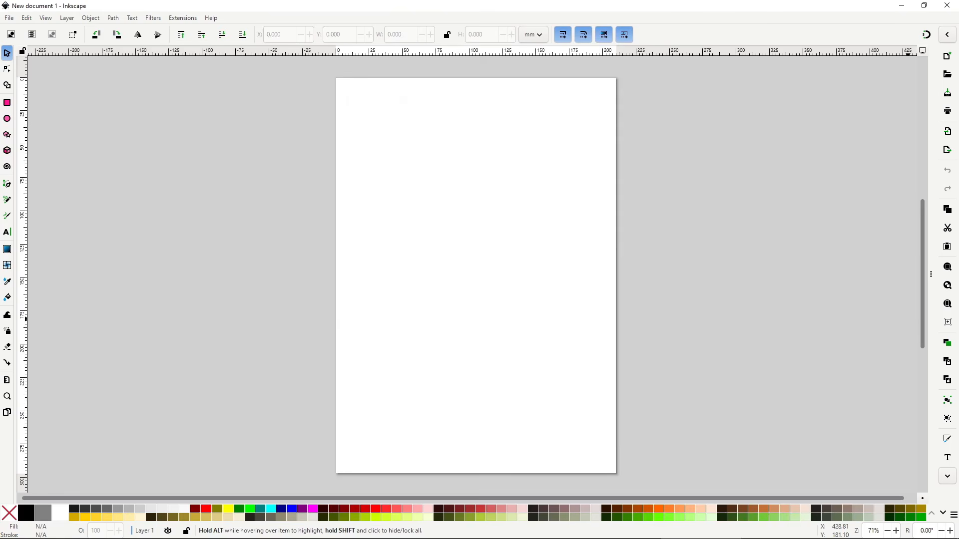
scroll(488, 295, "up", 1)
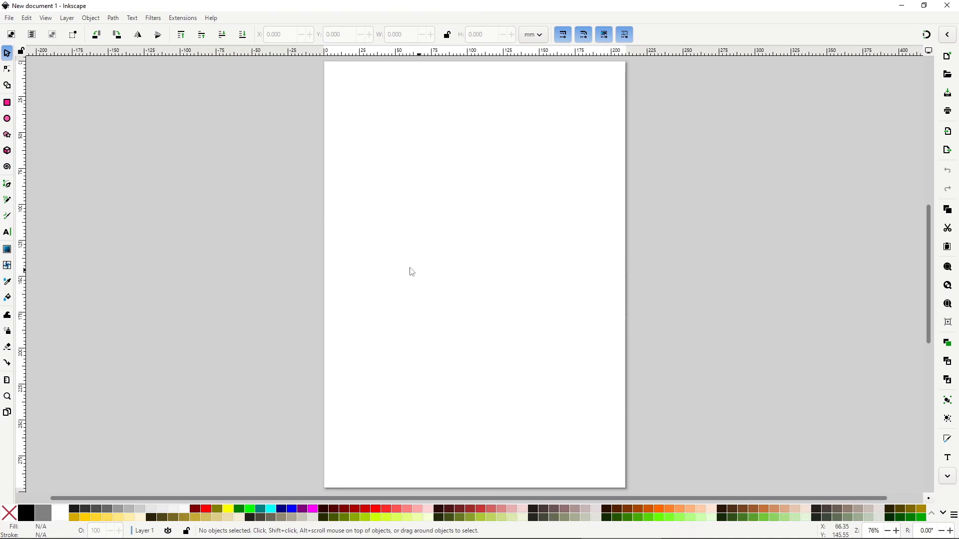
Hide the rulers, the scrollbars and the Commands Bar.
left_click(49, 21)
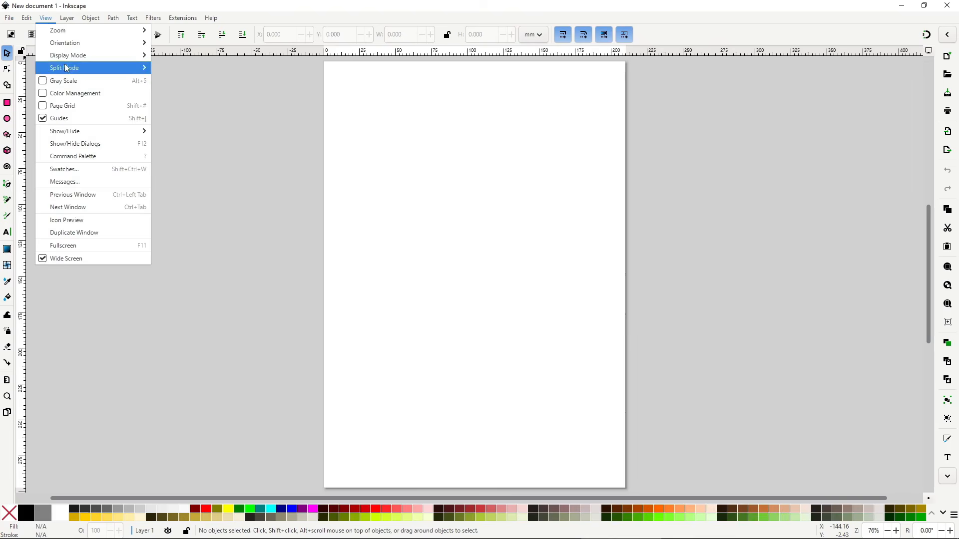
mouse_move(77, 133)
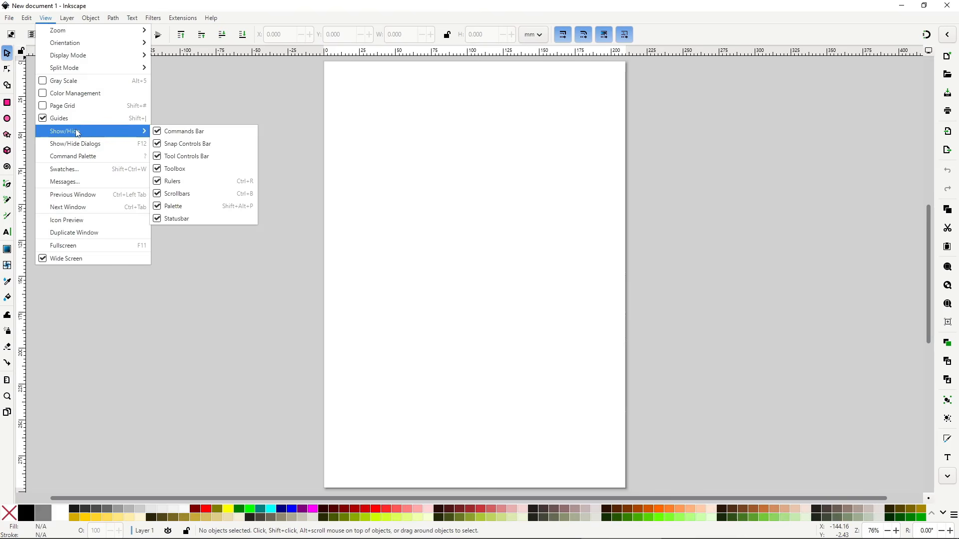
left_click(200, 181)
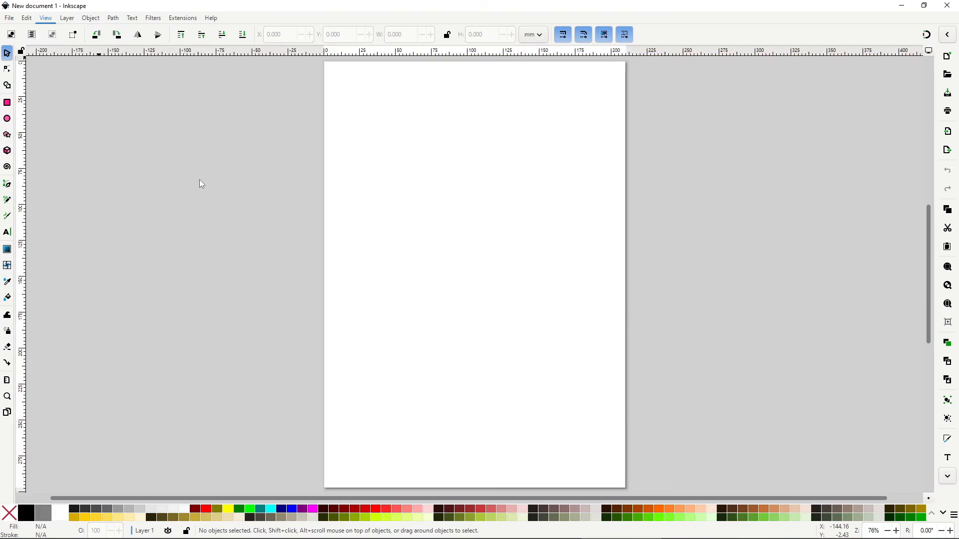
left_click(46, 17)
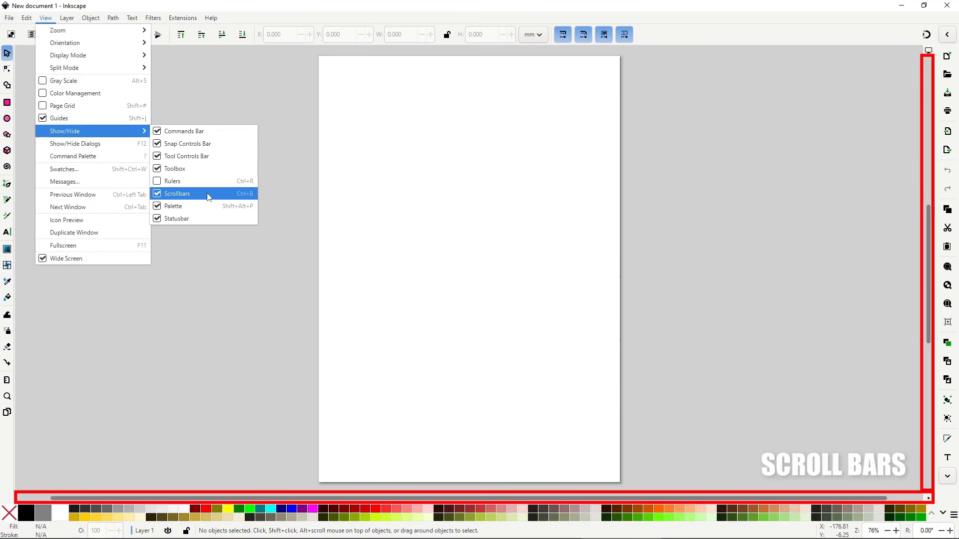
left_click(208, 194)
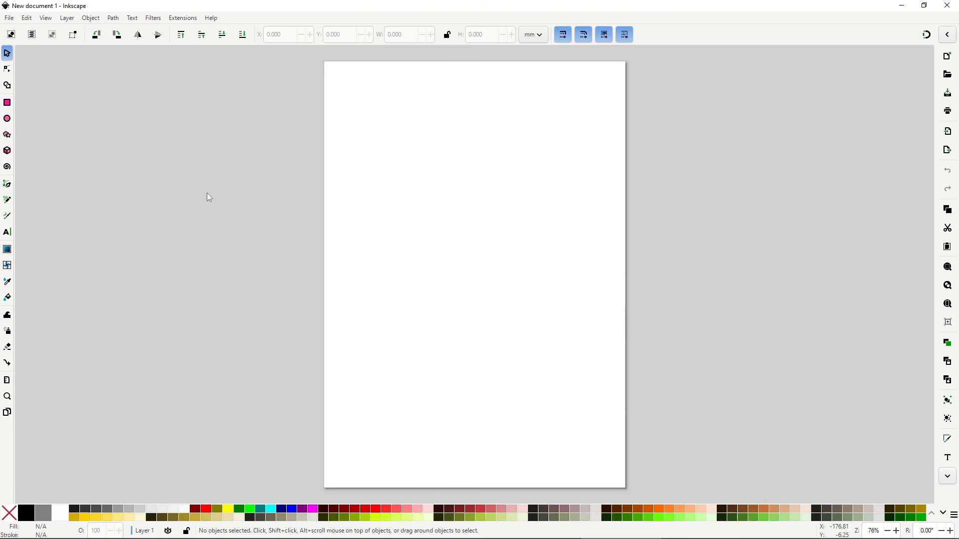
left_click(46, 18)
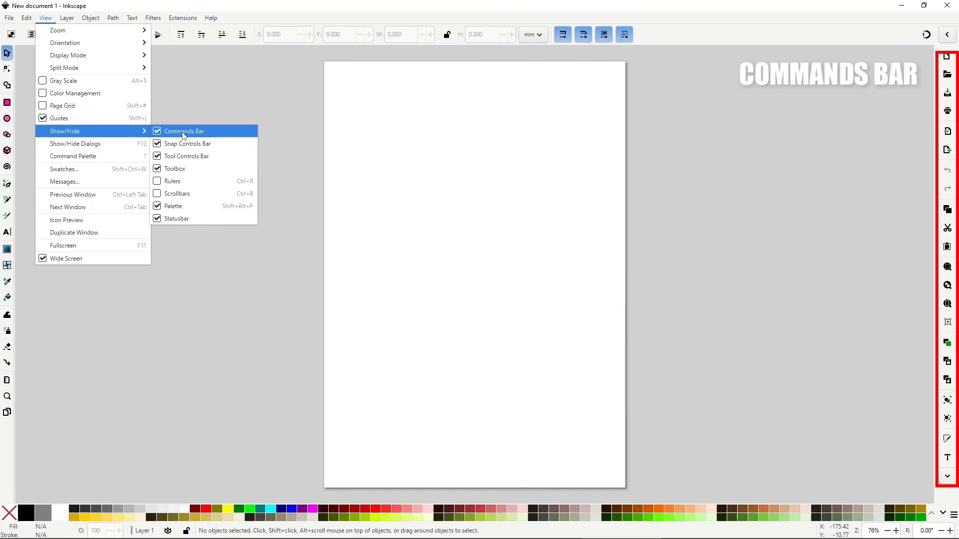
left_click(184, 133)
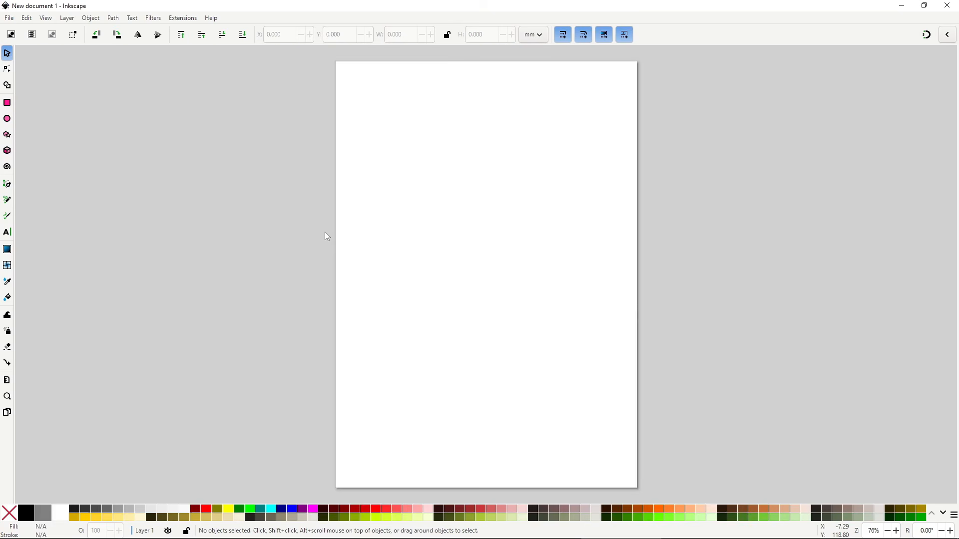
Open the Fill and Stroke dialog, collapse its dock completely, and expand the dock again.
left_click(91, 18)
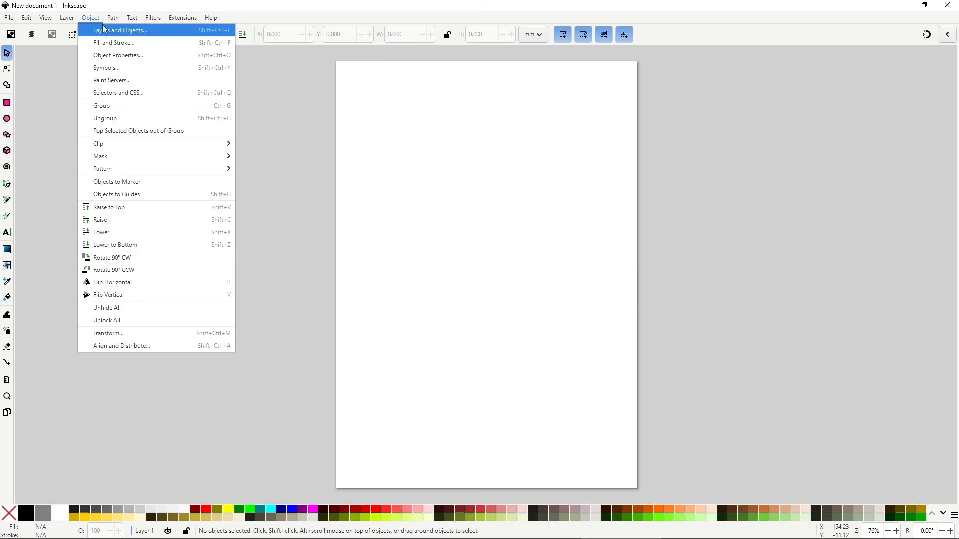
left_click(143, 43)
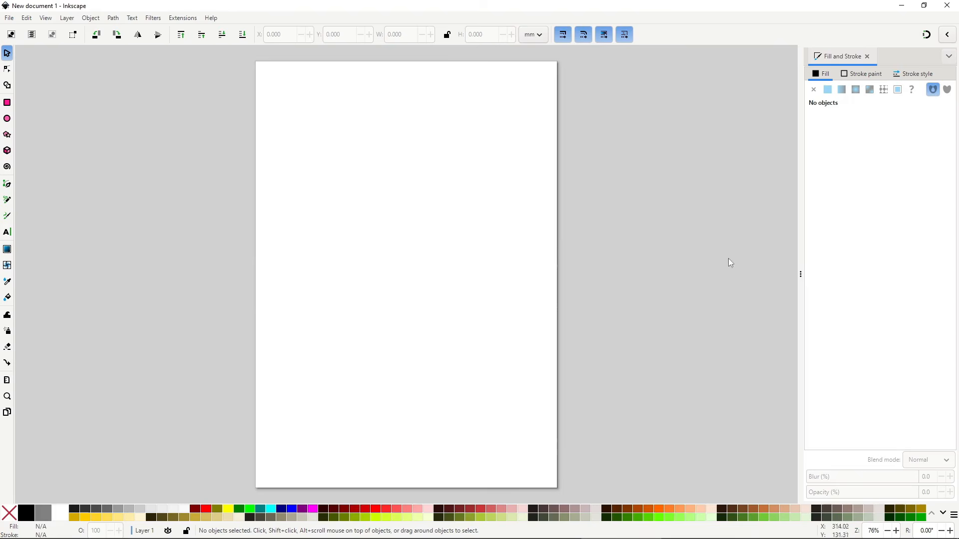
mouse_move(801, 274)
left_mouse_down()
mouse_move(611, 270)
mouse_move(951, 270)
left_mouse_up()
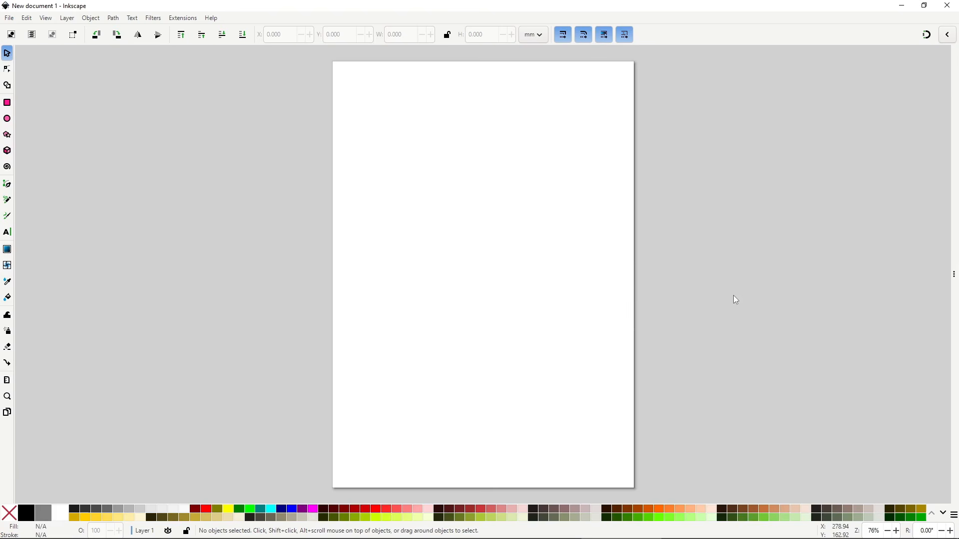
left_click_drag(954, 274, 722, 276)
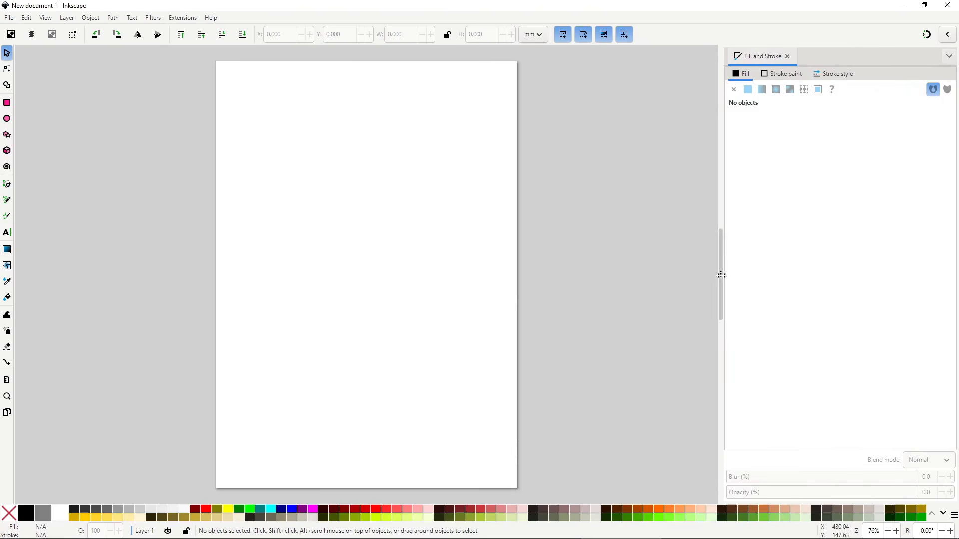
Detach the Fill and Stroke dialog as a floating window, enlarge it, and dock it along the canvas's left edge.
mouse_move(759, 56)
left_mouse_down()
mouse_move(566, 127)
mouse_move(359, 120)
left_mouse_up()
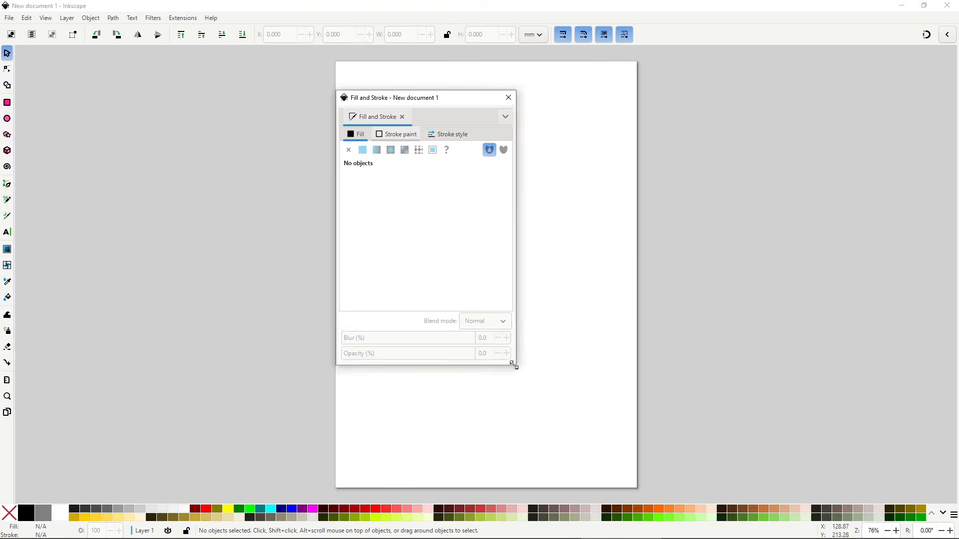
mouse_move(514, 366)
left_mouse_down()
mouse_move(692, 419)
mouse_move(692, 436)
mouse_move(612, 434)
left_mouse_up()
mouse_move(392, 105)
left_mouse_down()
mouse_move(616, 95)
mouse_move(616, 152)
mouse_move(337, 118)
mouse_move(167, 164)
mouse_move(12, 188)
left_mouse_up()
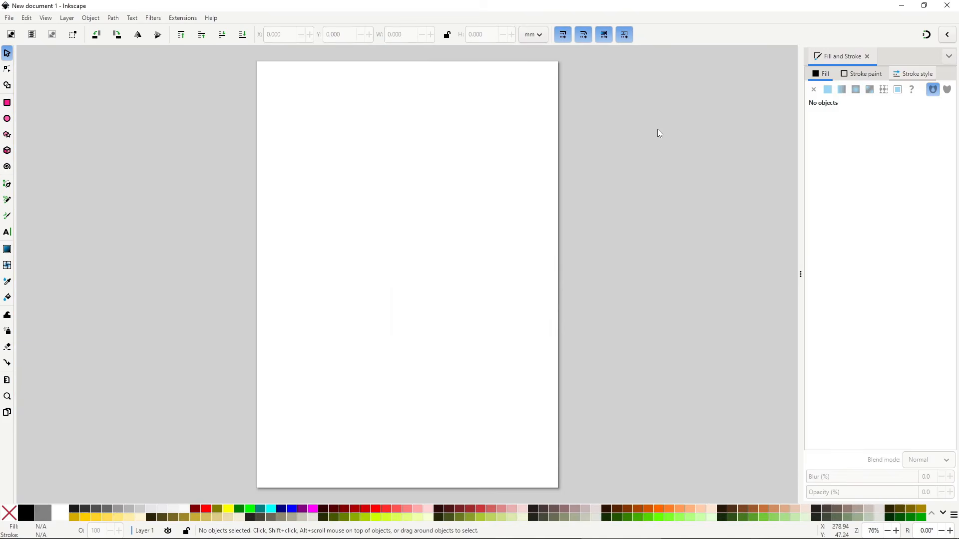
Open the Trace Bitmap and the Layers and Objects dialogs alongside Fill and Stroke.
left_click(112, 19)
left_click(137, 55)
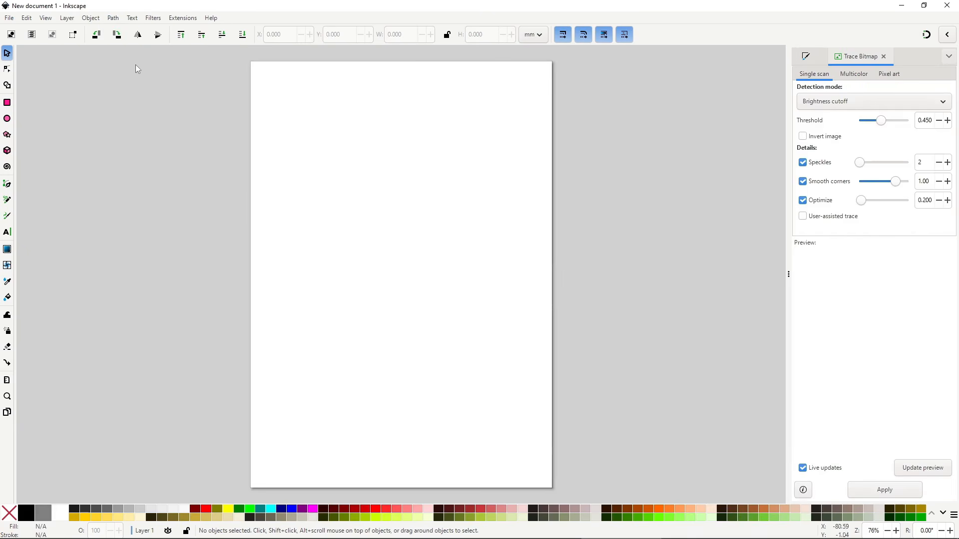
left_click(91, 19)
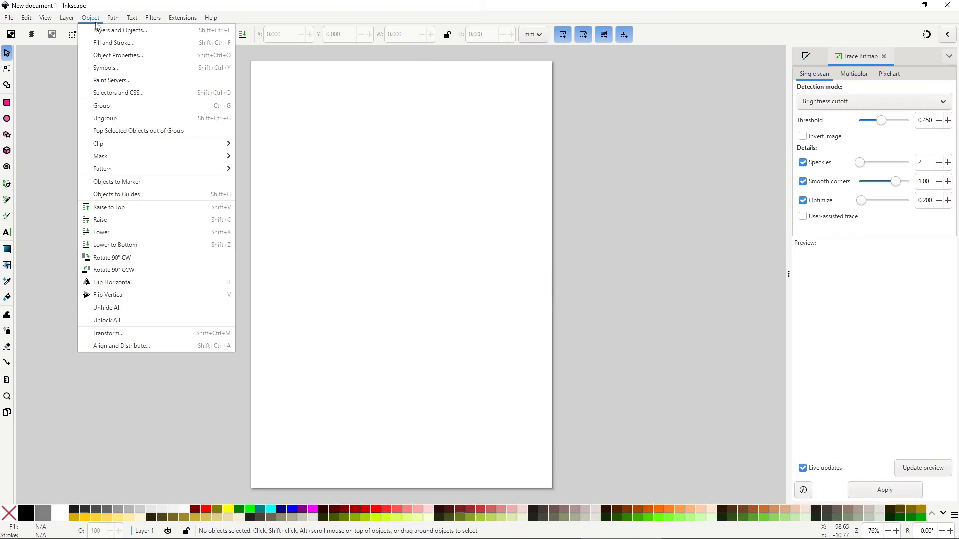
left_click(102, 30)
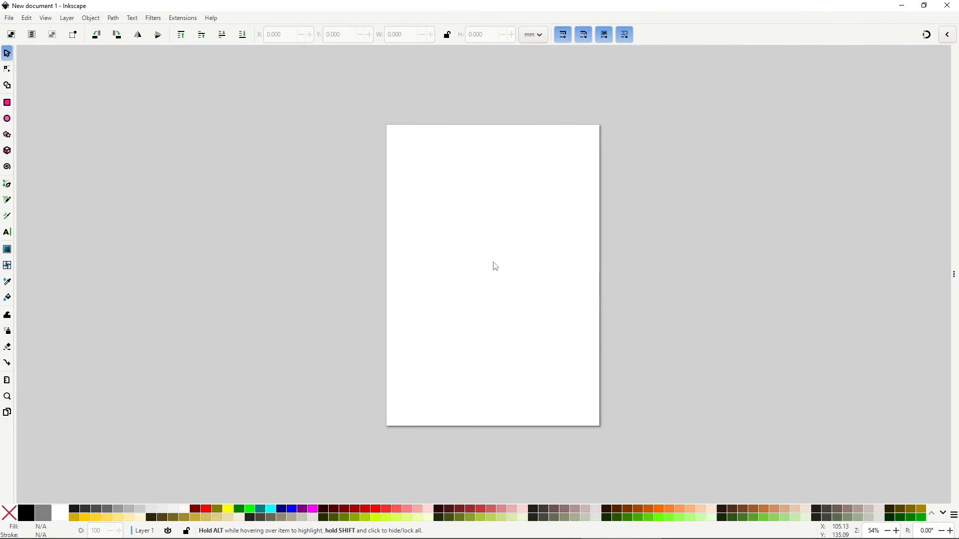
Examine the page from afar and up close, including its upper-right, lower-left and lower-right corners.
left_click_drag(499, 274, 477, 264)
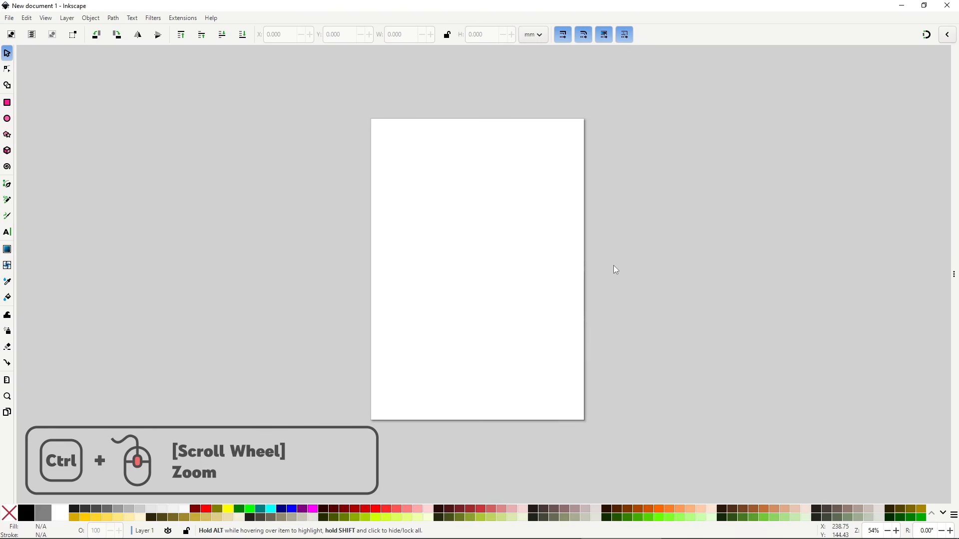
scroll(485, 271, "up", 5, "ctrl")
scroll(484, 273, "down", 6, "ctrl")
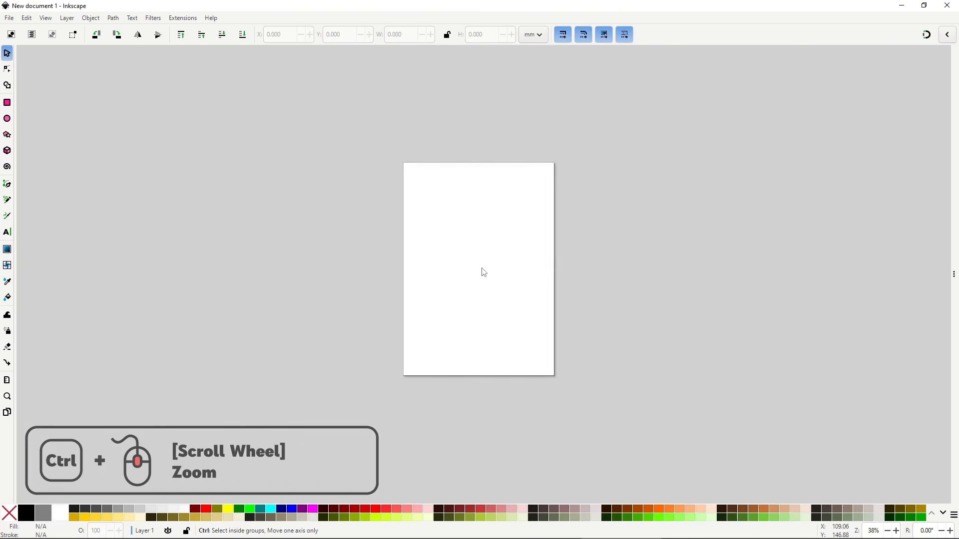
scroll(484, 272, "down", 3)
scroll(484, 274, "up", 2)
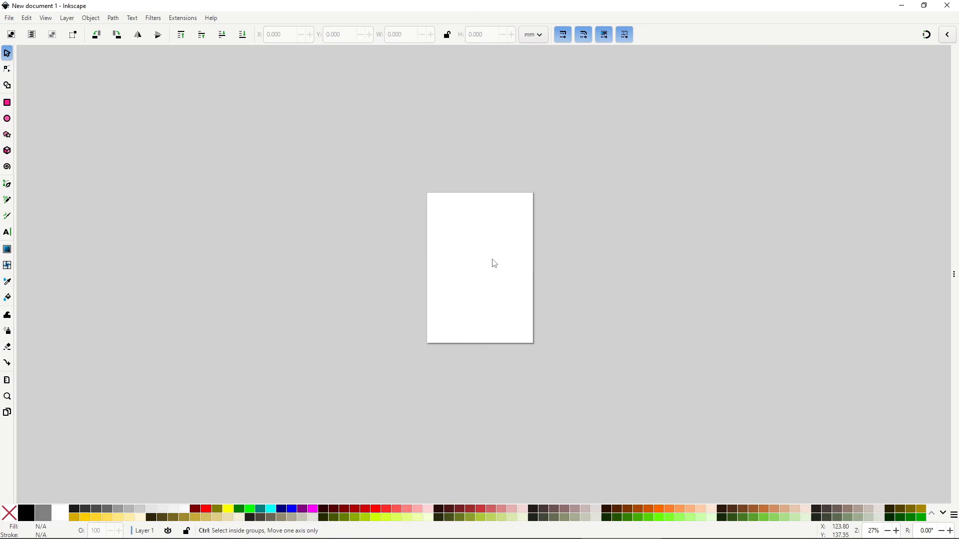
scroll(532, 193, "up", 5)
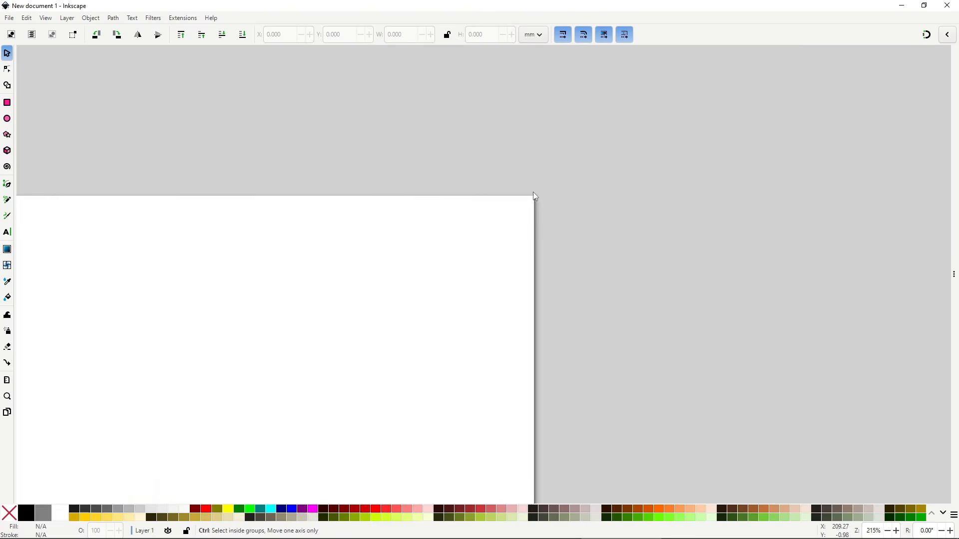
scroll(532, 192, "down", 6)
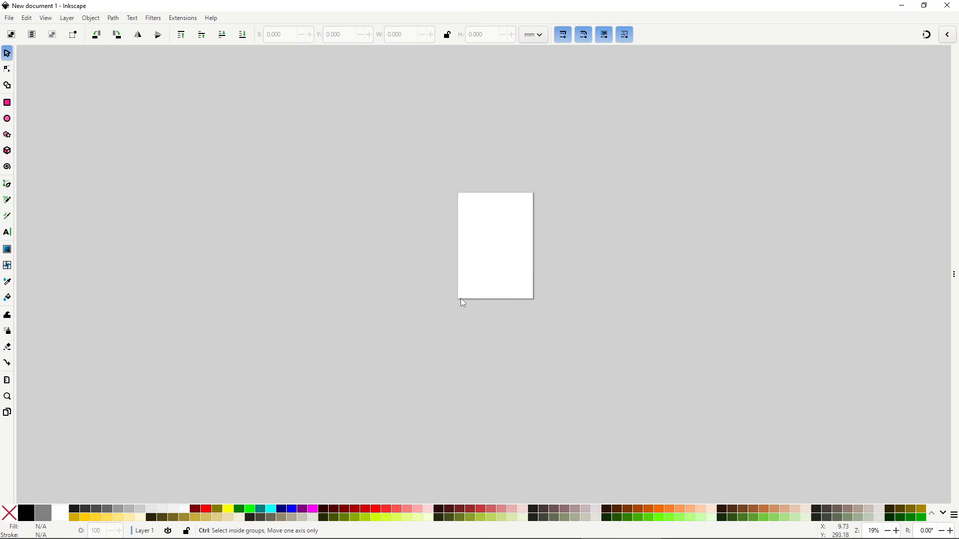
scroll(459, 302, "up", 7)
scroll(460, 302, "down", 6)
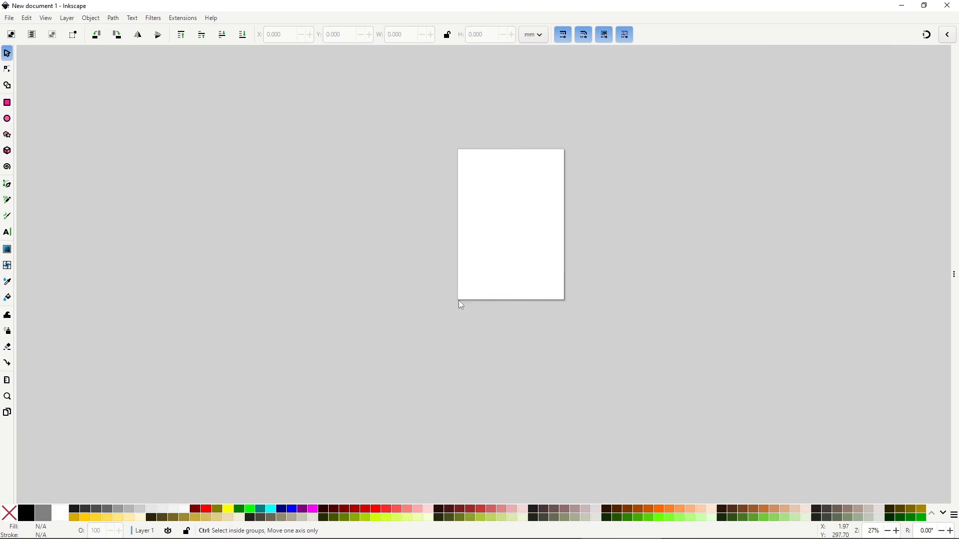
scroll(565, 300, "up", 5)
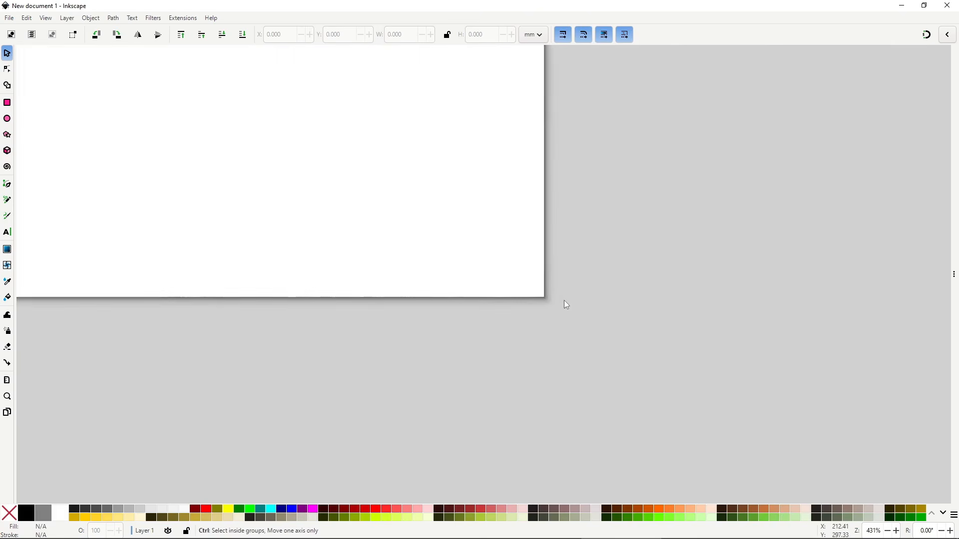
scroll(564, 301, "down", 5)
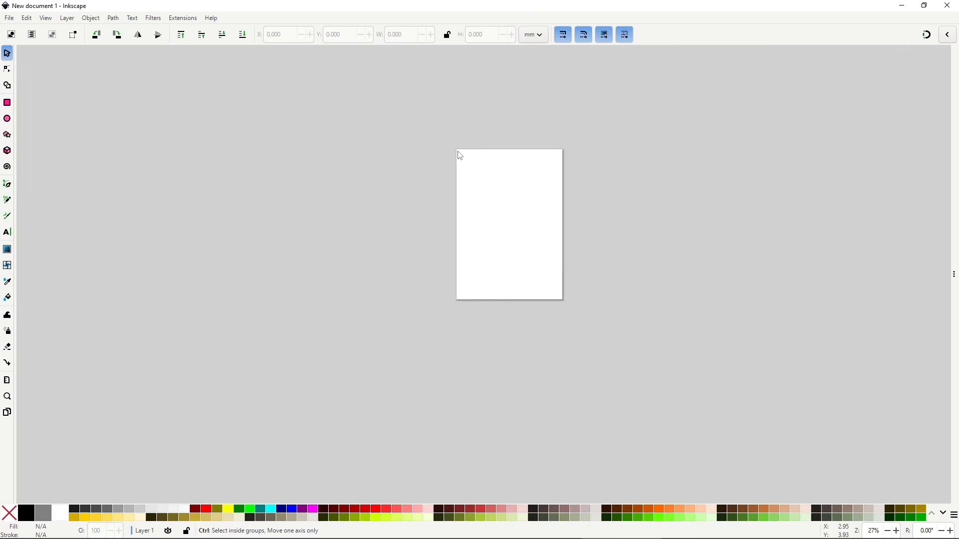
scroll(460, 155, "up", 7)
scroll(459, 154, "down", 7)
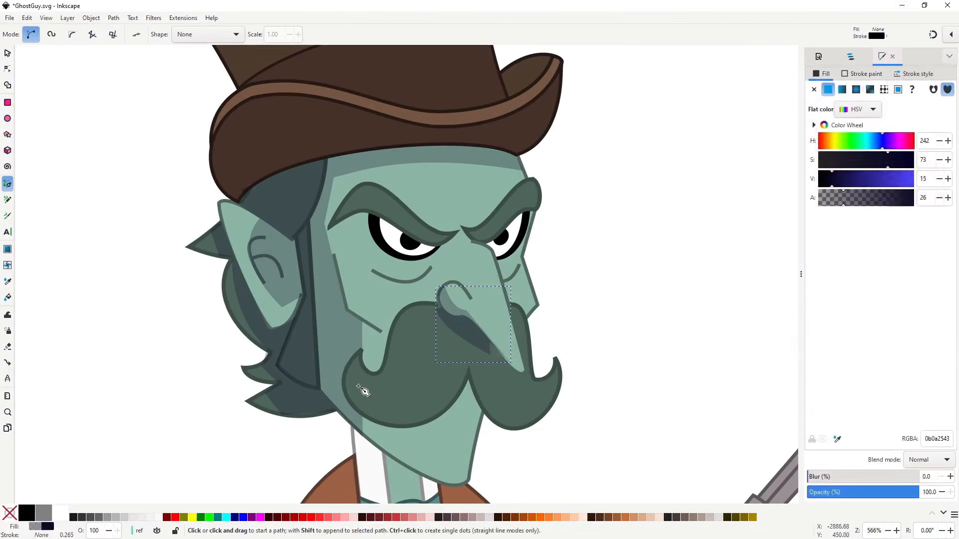
Draw a curved Pen path across the moustache, from its left tip through the centre point to its right tip.
left_click_drag(512, 335, 586, 293)
key("Return")
left_click(469, 373)
left_click_drag(554, 398, 585, 370)
key("Return")
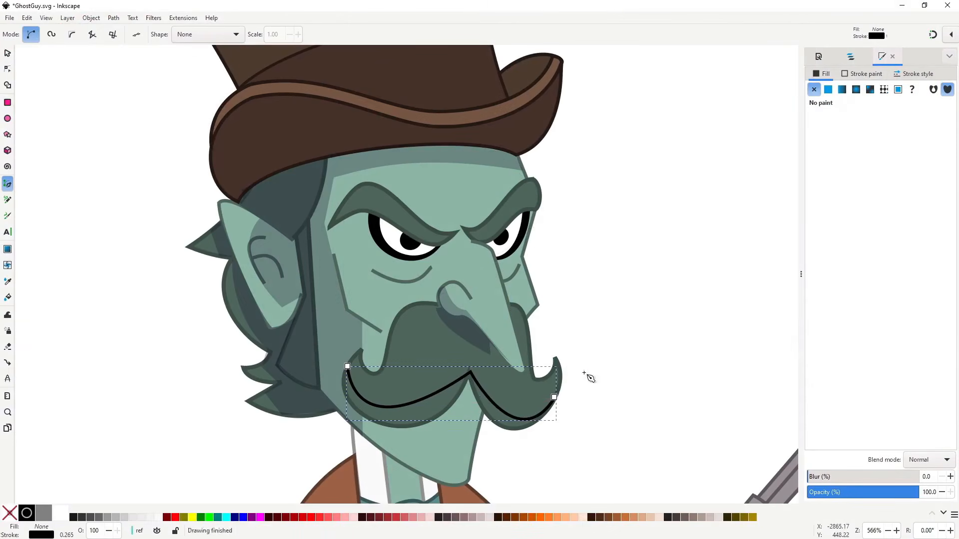
Continue the path from its right end beneath the moustache and close it into a shadow shape.
left_click(554, 397)
left_click_drag(481, 412, 466, 398)
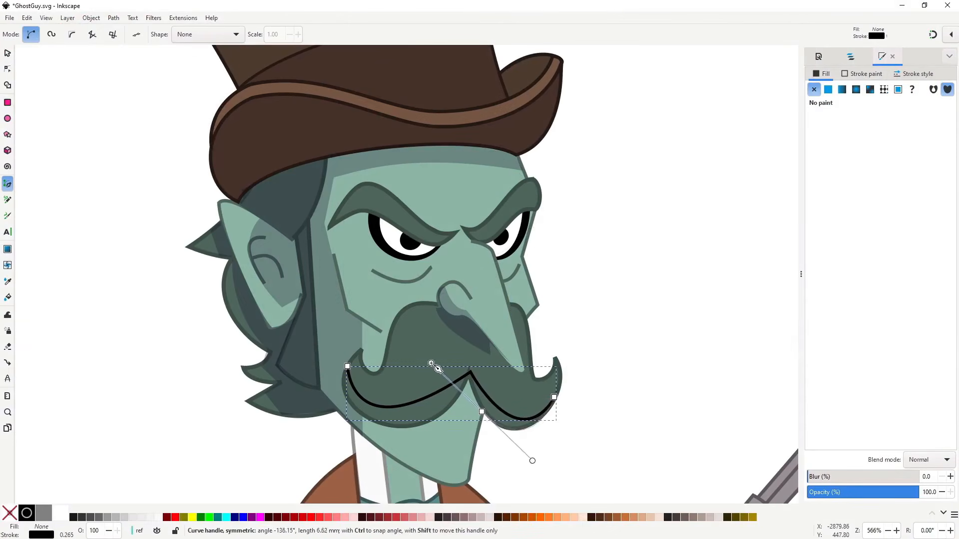
left_click_drag(360, 414, 362, 340)
key("Return")
left_click(361, 414)
Paste the copied style onto the moustache shadow shape and adjust its nodes to refine the outline.
key("ctrl+shift+v")
key("n")
left_click_drag(470, 372, 469, 360)
left_click_drag(350, 442, 393, 472)
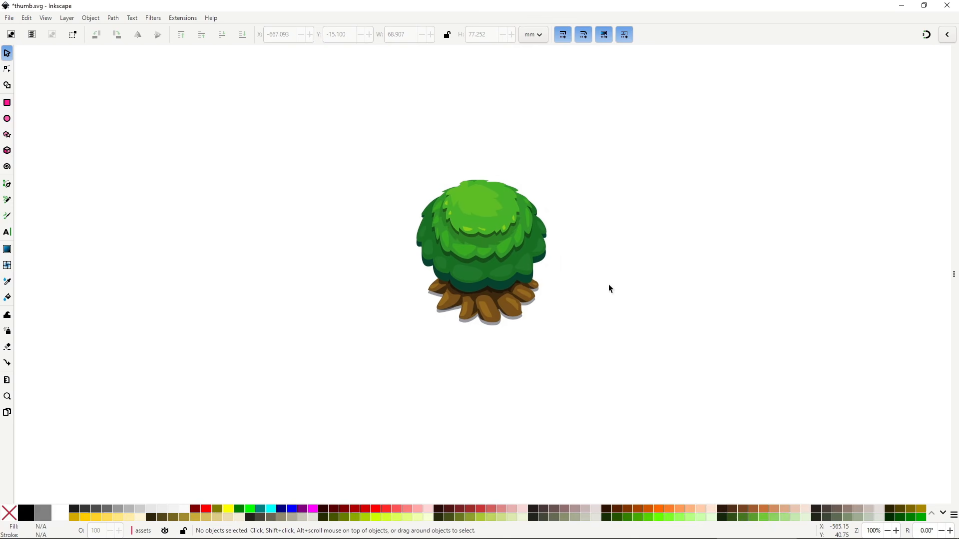
Pull the tree artwork apart by moving its foliage layers, leaf highlight, root and shadow pieces to separate spots around the canvas.
left_click(478, 210)
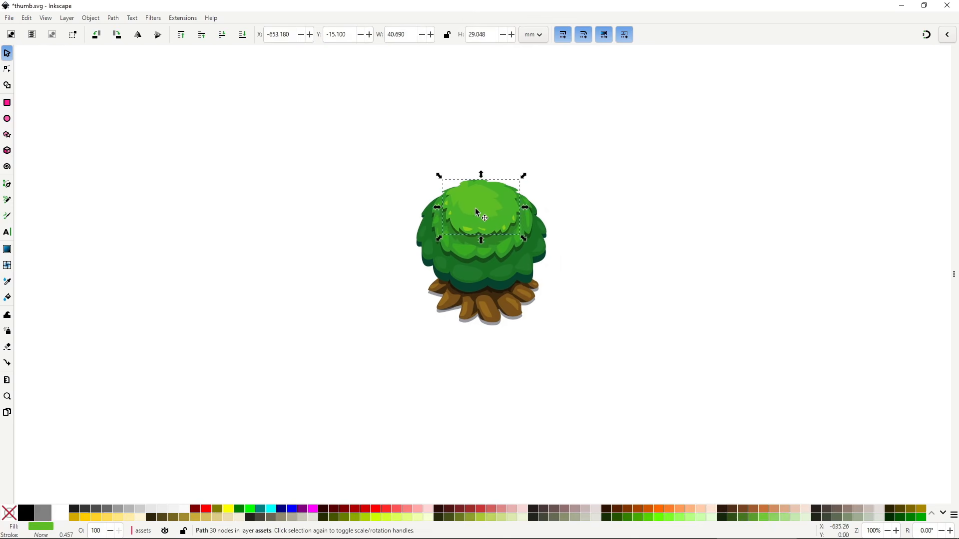
left_click_drag(477, 210, 575, 145)
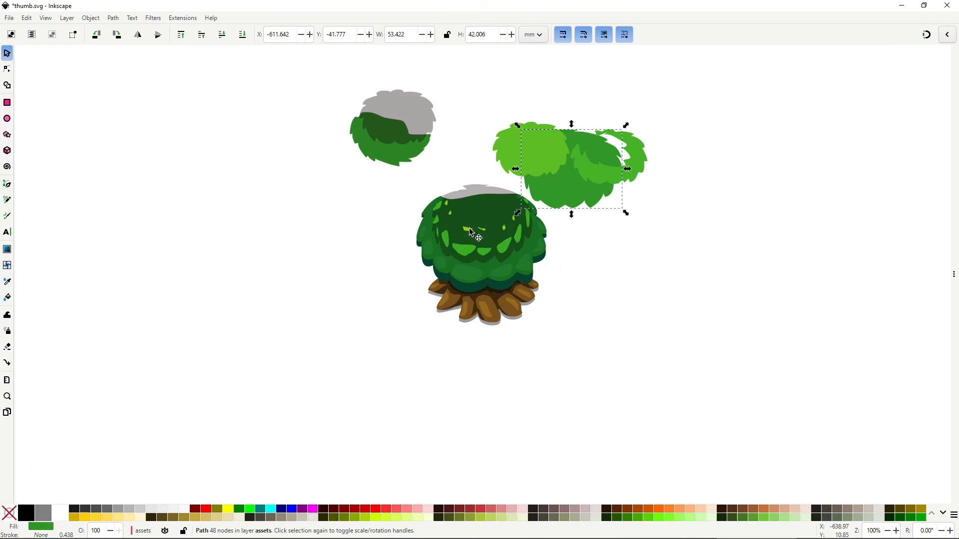
left_click_drag(469, 229, 351, 215)
left_click_drag(494, 315, 430, 435)
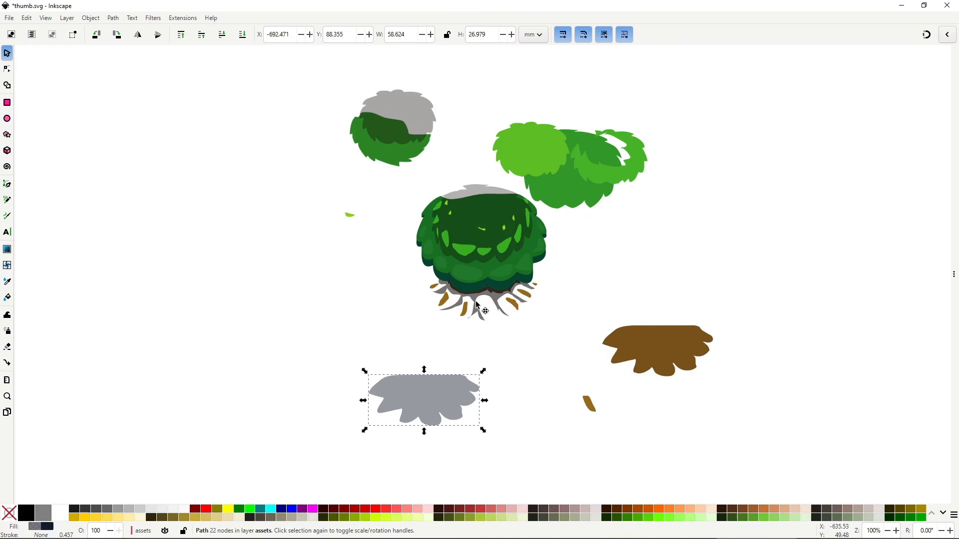
left_click_drag(480, 308, 659, 366)
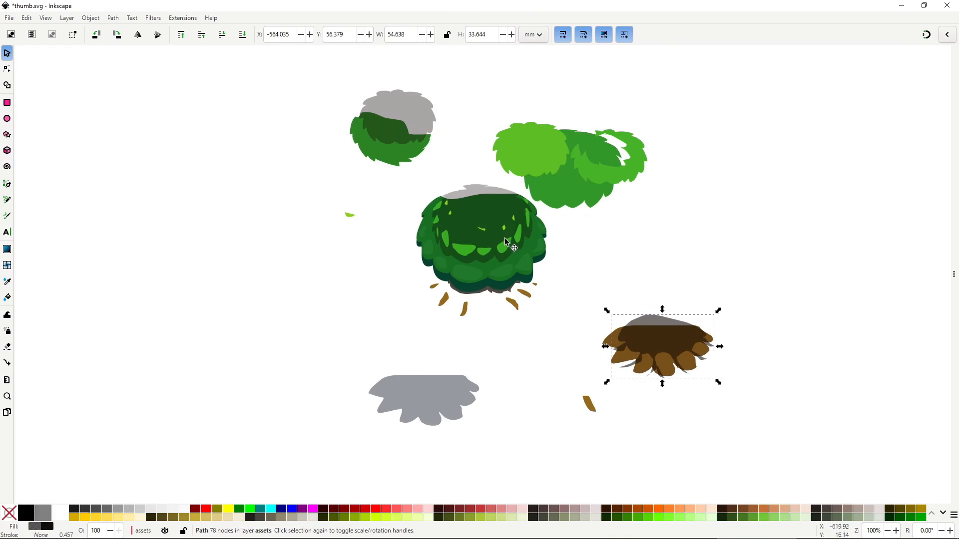
left_click_drag(506, 211, 807, 309)
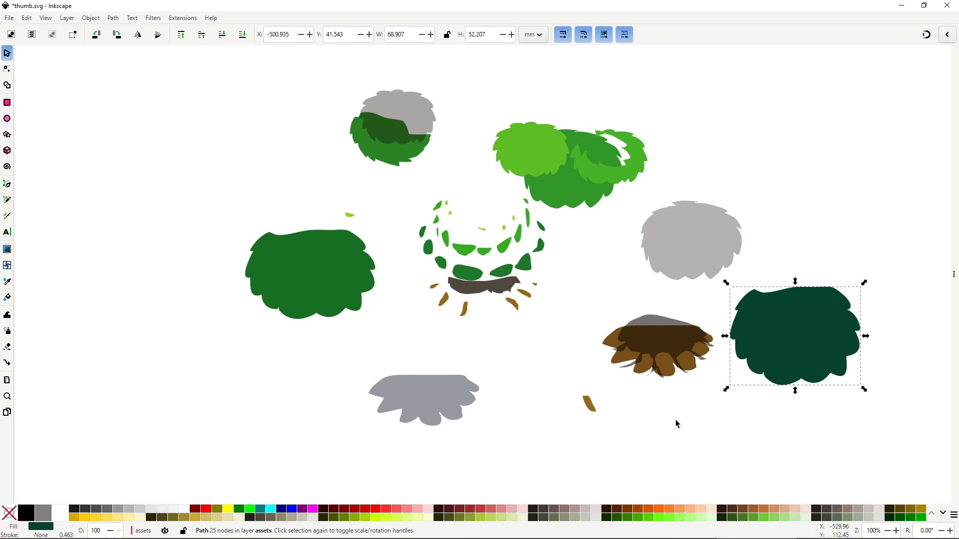
Undo all the moves of the tree pieces to reassemble the tree, and deselect everything.
key("ctrl+z")
key("ctrl+z")
key("ctrl+z")
key("ctrl+z")
key("ctrl+z")
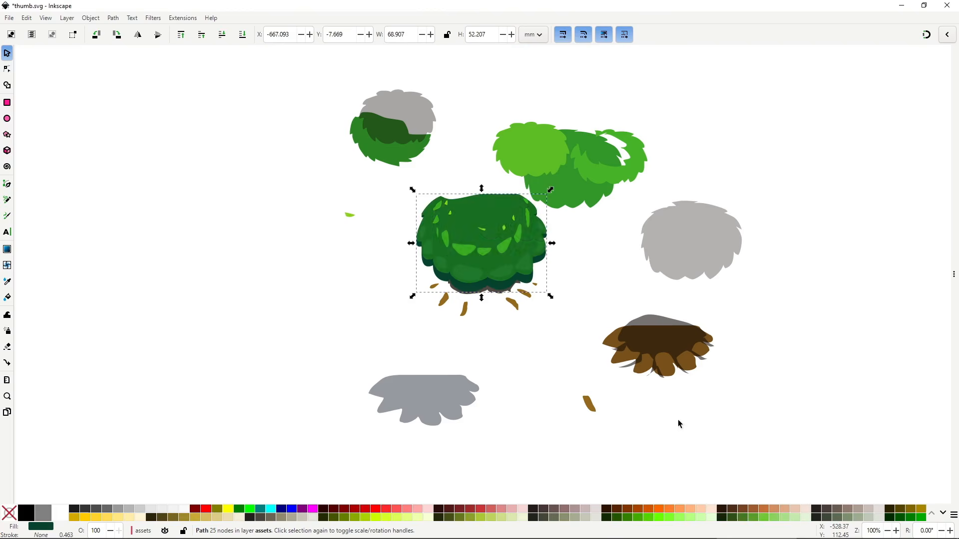
key("ctrl+z")
key("ctrl+z")
key("ctrl+z")
key("ctrl+z")
key("ctrl+z")
key("ctrl+z")
key("ctrl+z")
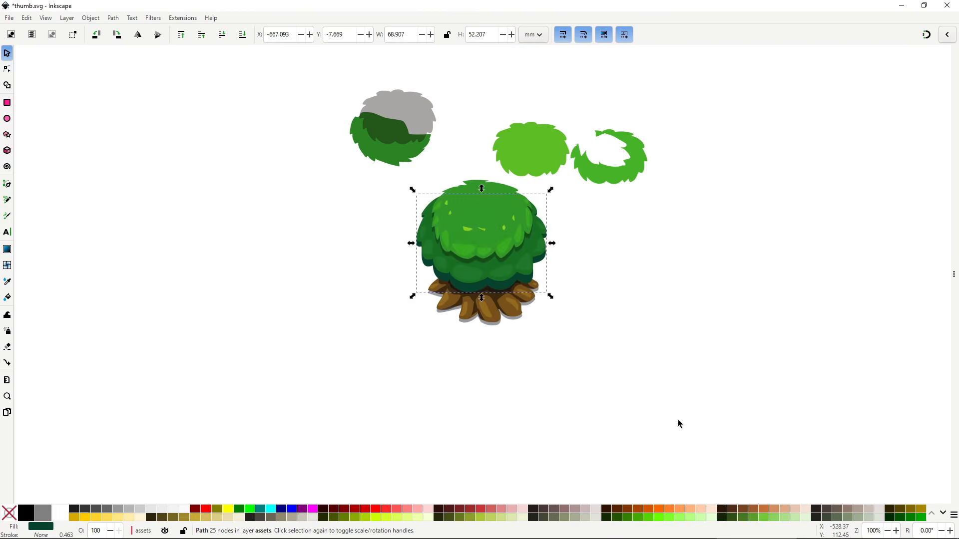
key("ctrl+z")
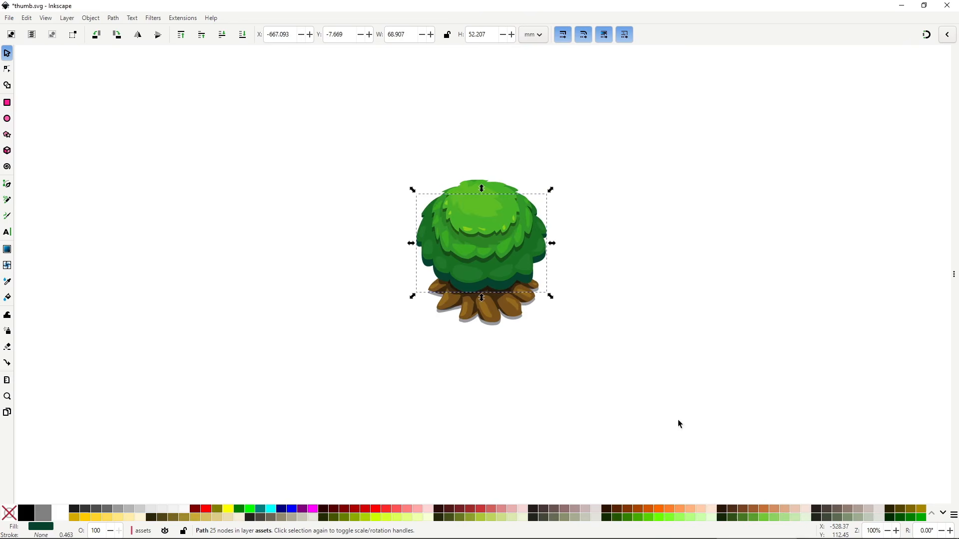
key("Escape")
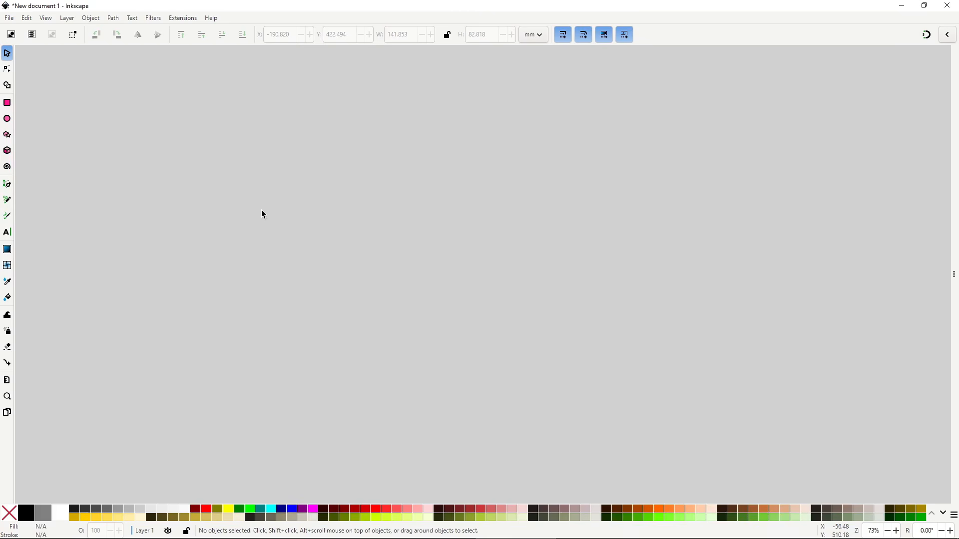
Draw a rectangle near the canvas's upper-left corner, and another one about 133 × 81 mm around the middle of the canvas.
left_click(7, 102)
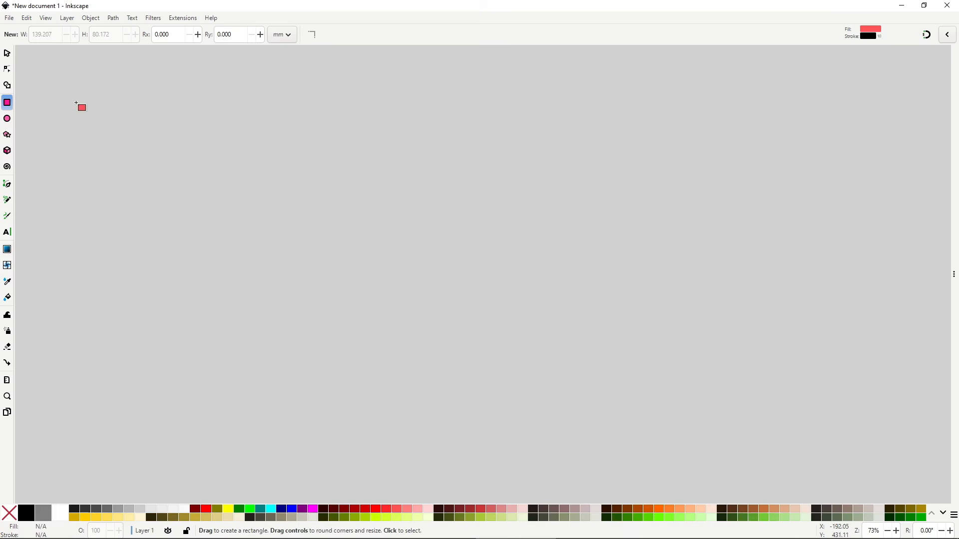
left_click_drag(76, 102, 245, 210)
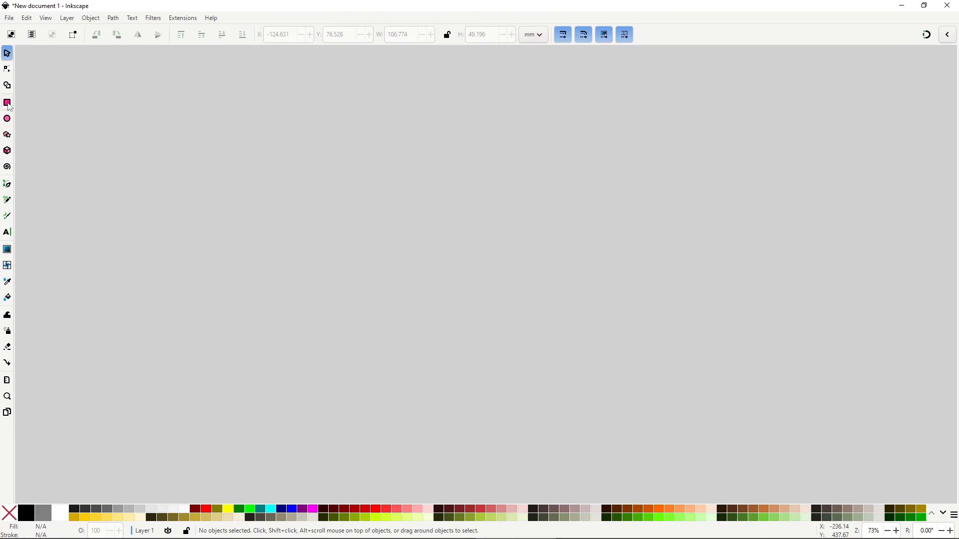
left_click(7, 102)
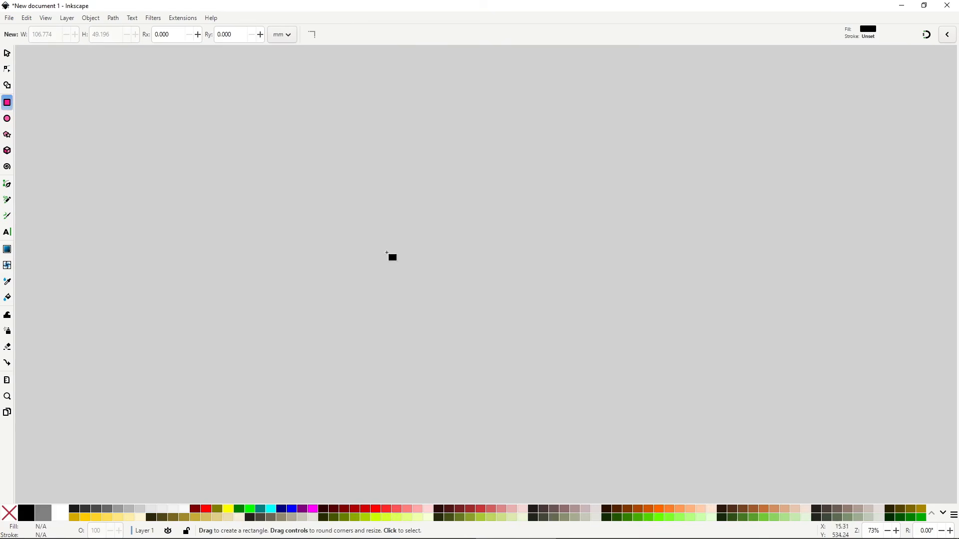
mouse_move(403, 195)
left_mouse_down()
mouse_move(557, 305)
mouse_move(586, 306)
left_mouse_up()
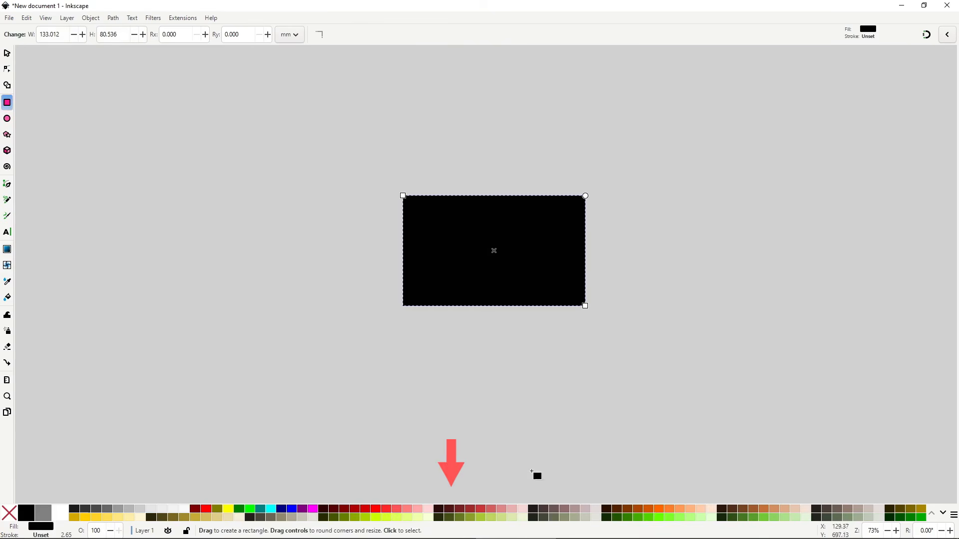
Try several palette colours as the rectangle's fill, settle on a light red, and give it a black stroke.
left_click(674, 510)
left_click(576, 509)
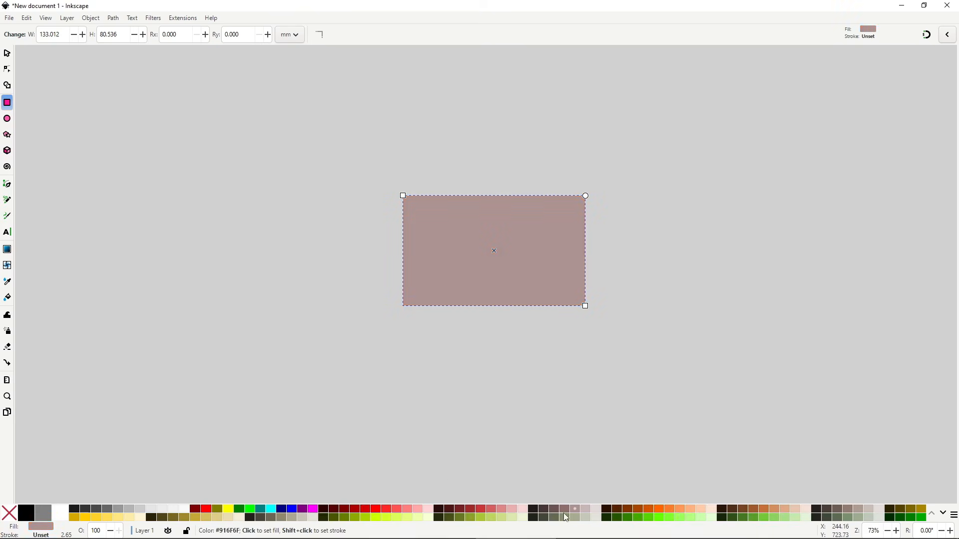
left_click(555, 518)
left_click(501, 509)
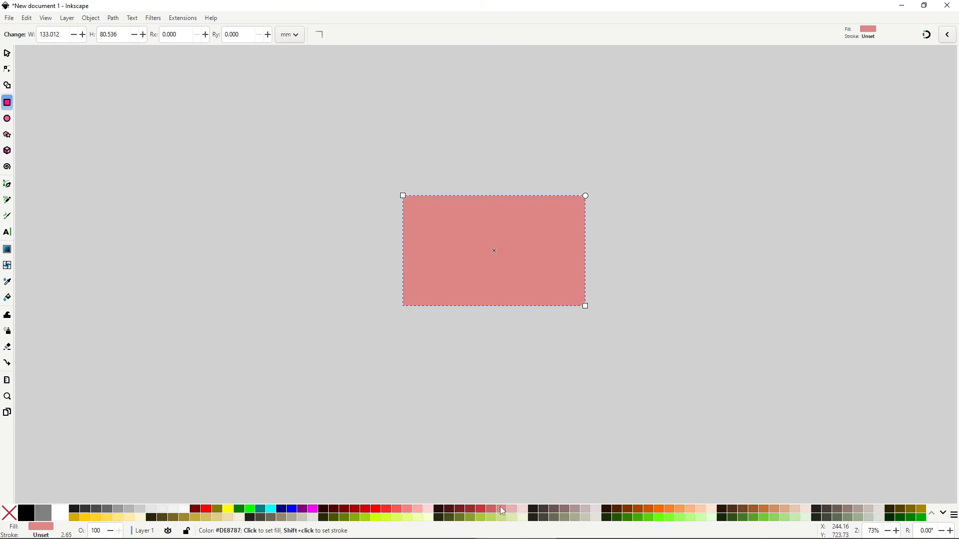
left_click(398, 510)
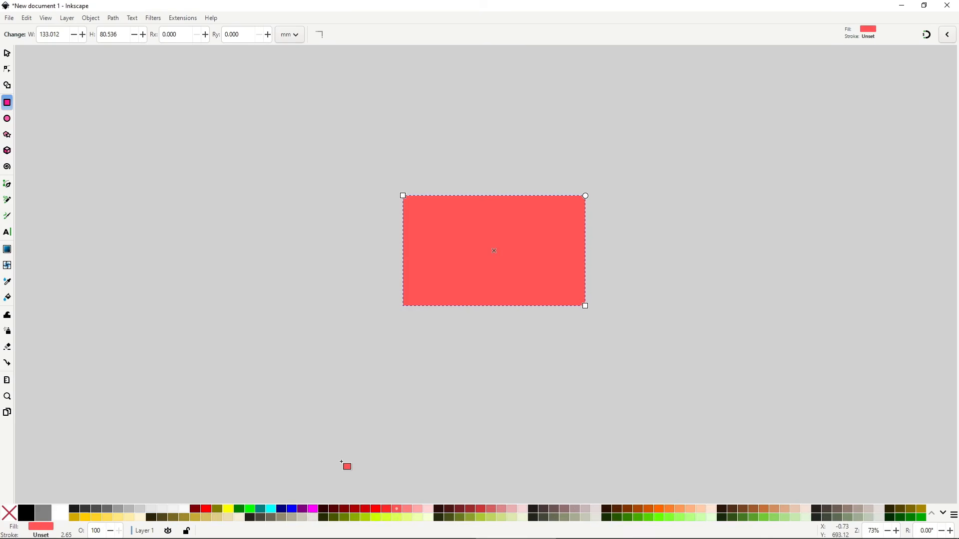
left_click(26, 513, "shift")
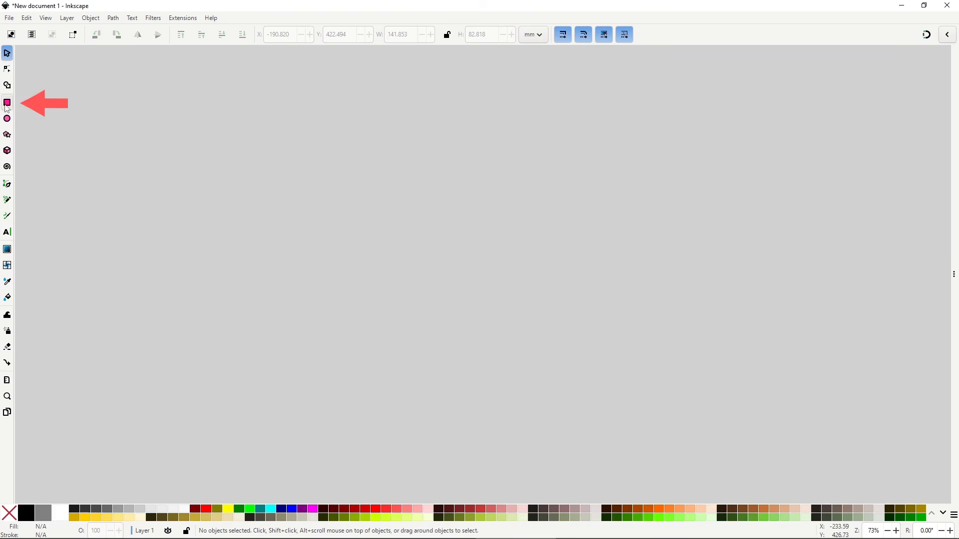
Draw a row of shapes: a rectangle about 124 × 78 mm, an ellipse with radii of about 40 × 39 mm, and a five-cornered star.
left_click(7, 102)
left_click_drag(75, 102, 245, 209)
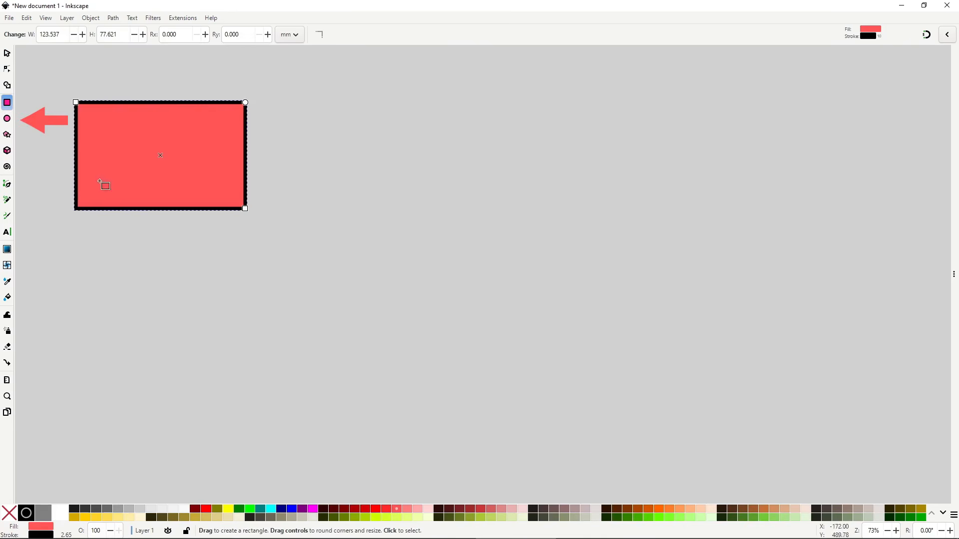
left_click(7, 119)
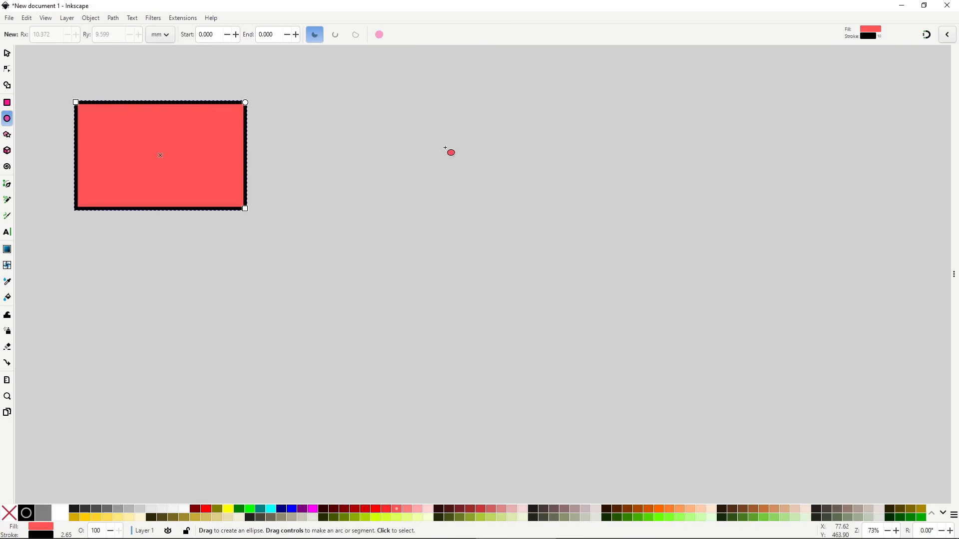
left_click_drag(416, 105, 530, 214)
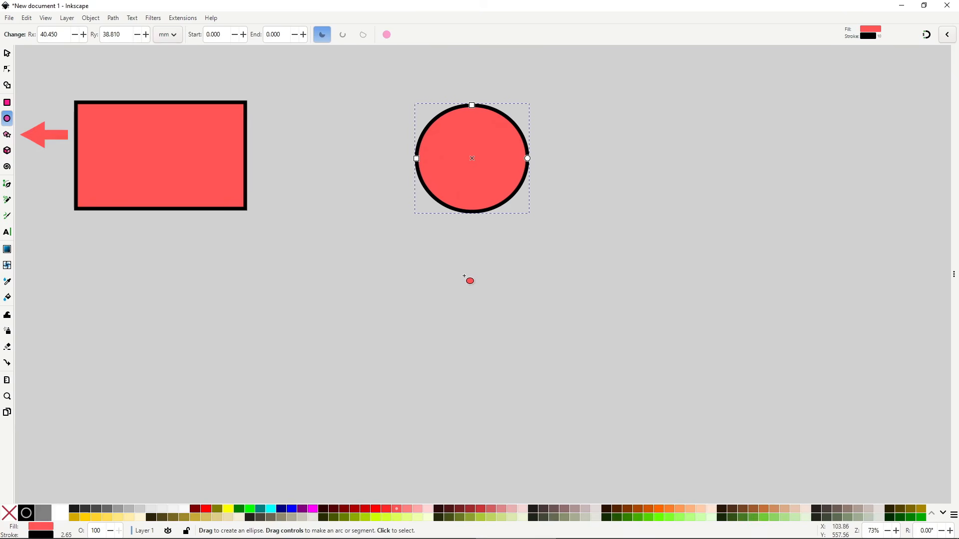
left_click(9, 137)
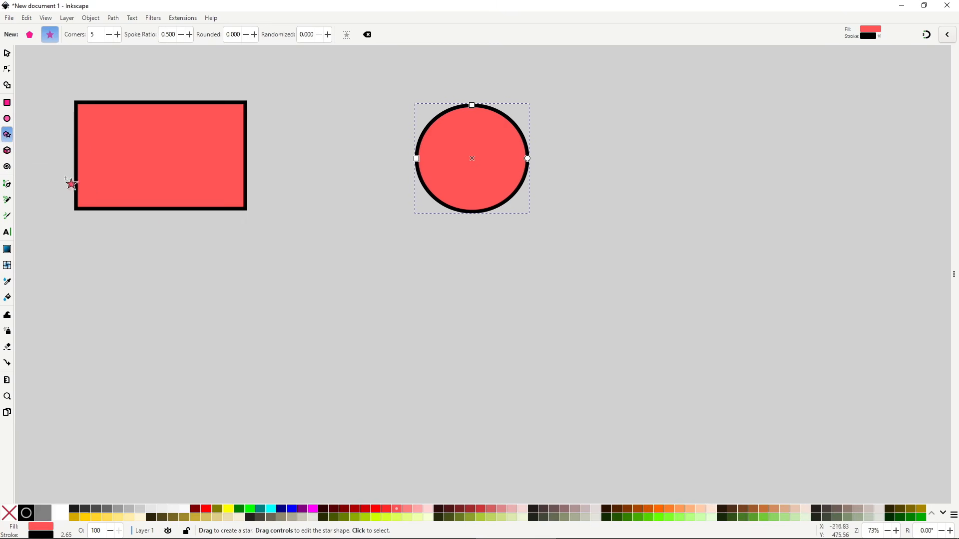
left_click_drag(761, 151, 801, 204)
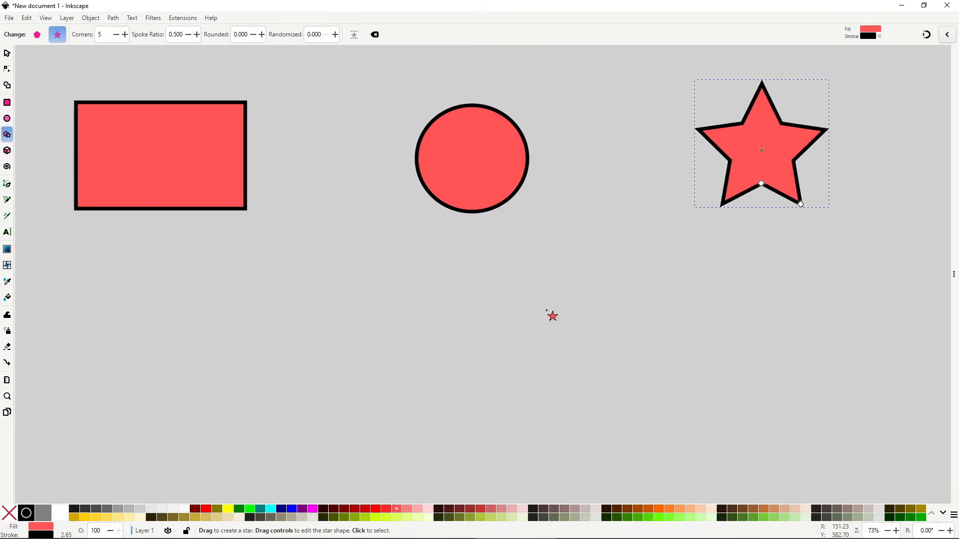
Below the row of shapes, draw a three-turn spiral and a 3D box beside it.
left_click(9, 168)
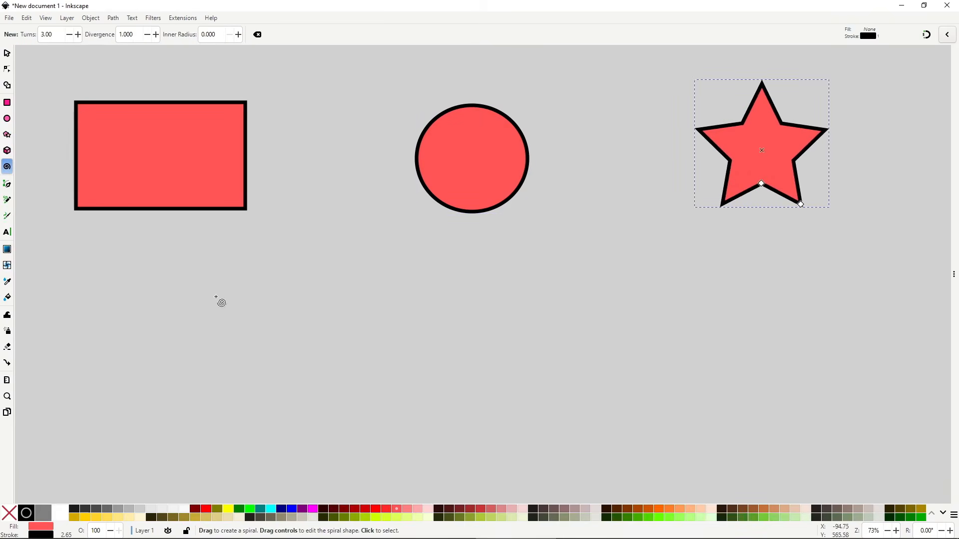
left_click_drag(317, 367, 387, 420)
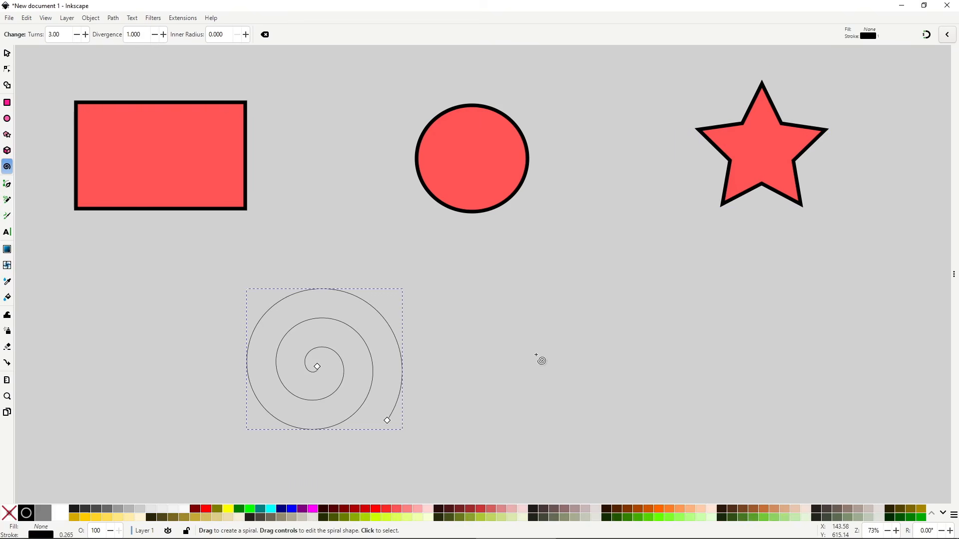
left_click(7, 150)
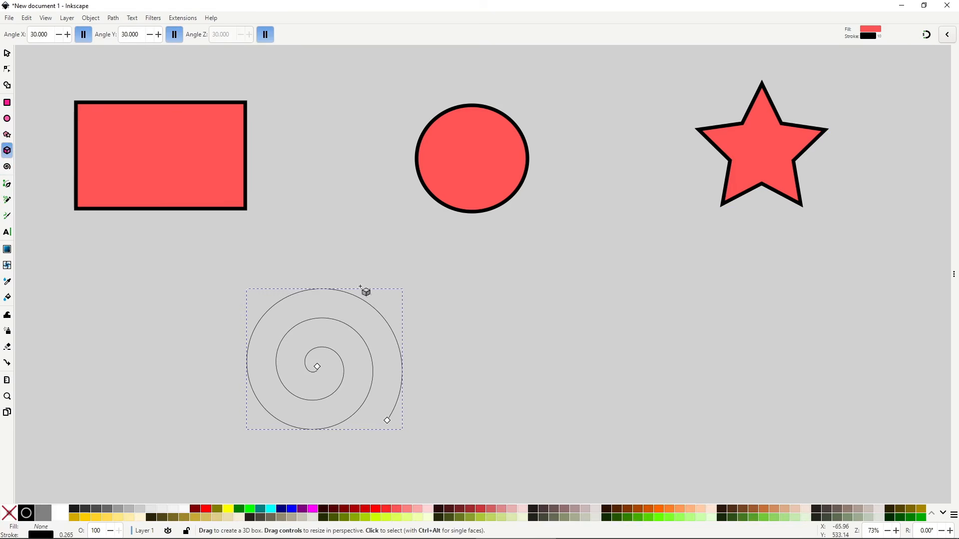
left_click_drag(662, 353, 700, 362)
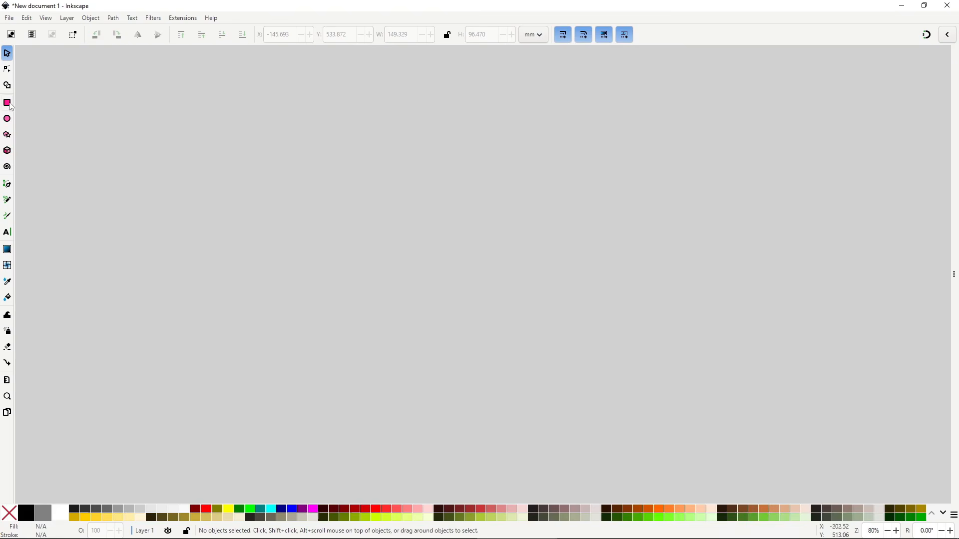
Draw a rectangle about 178 × 106 mm on the empty canvas and round its corners to a radius of about 12 mm.
left_click(8, 103)
left_click_drag(319, 153, 590, 315)
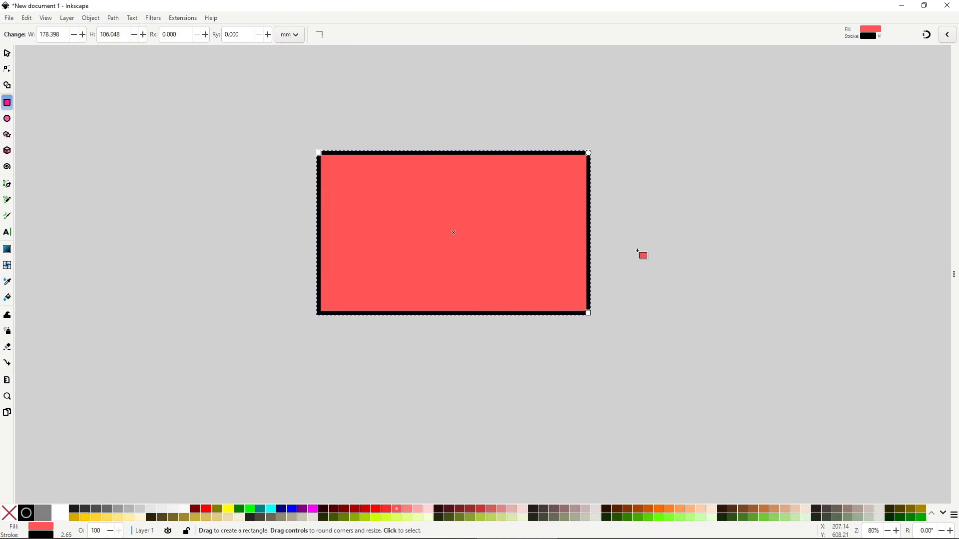
mouse_move(590, 153)
left_mouse_down()
mouse_move(598, 241)
mouse_move(598, 167)
left_mouse_up()
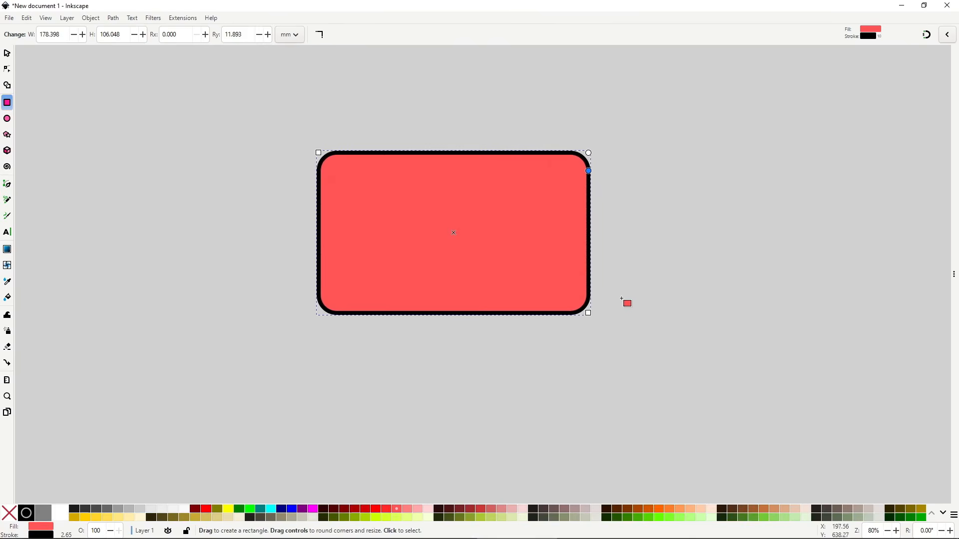
Resize the rounded rectangle from its opposite corners until it is a tall shape about 63 × 144 mm overall.
left_click_drag(590, 314, 653, 246)
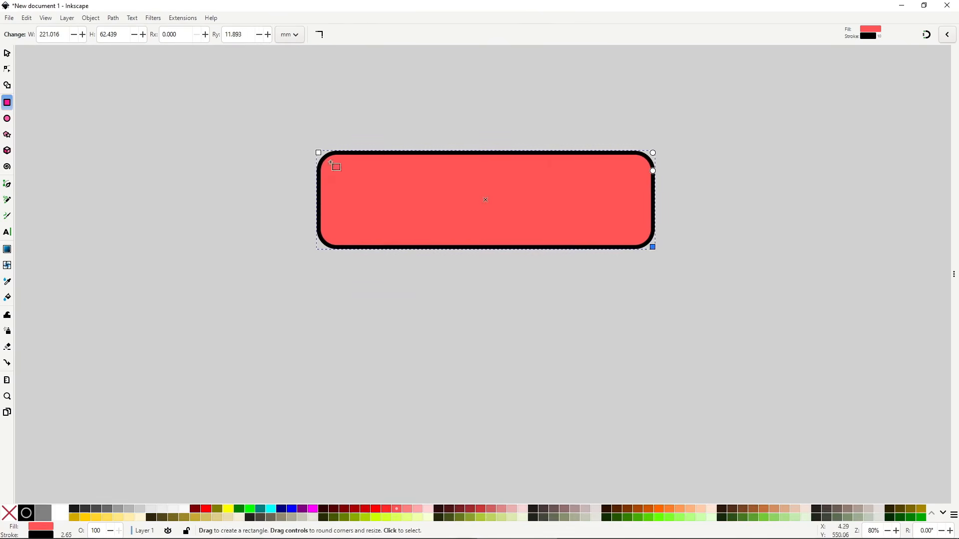
left_click_drag(318, 152, 501, 110)
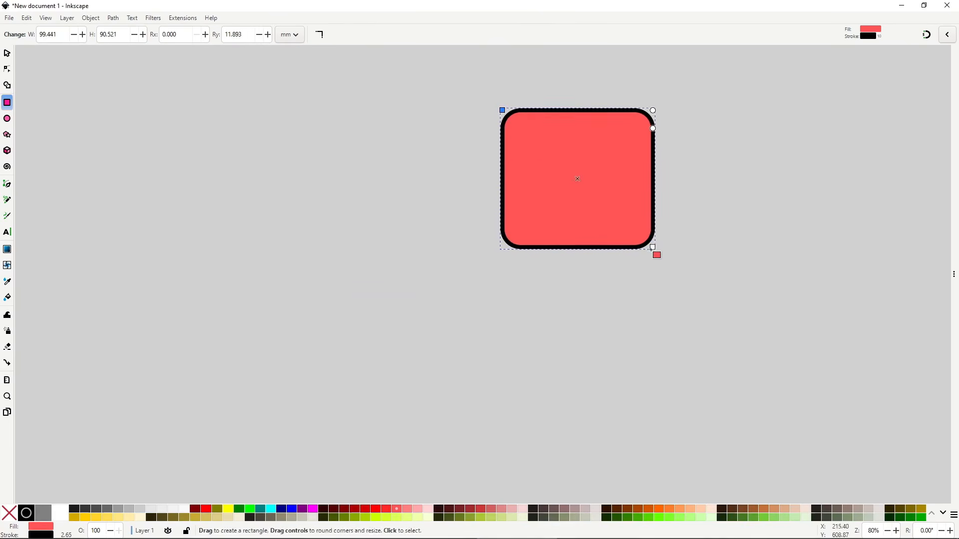
left_click_drag(652, 248, 594, 324)
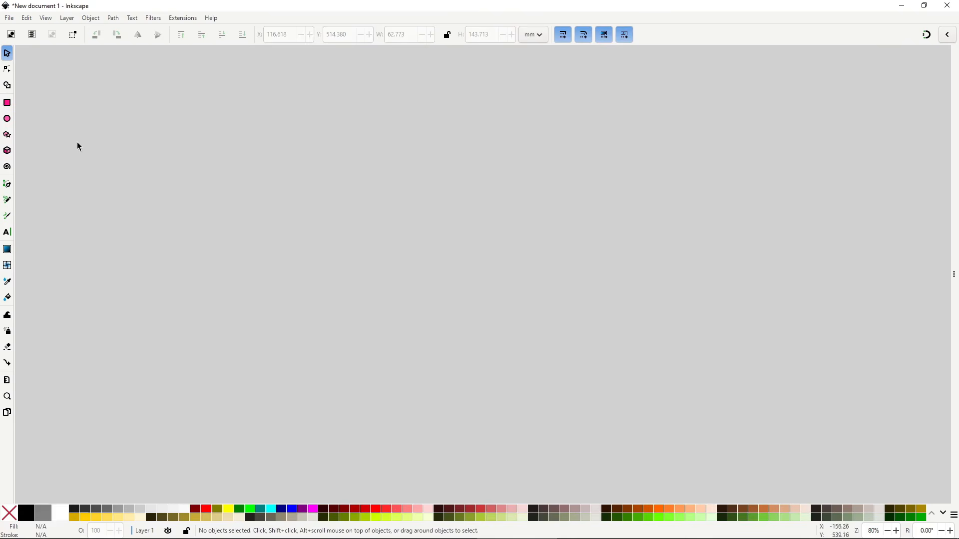
Draw a circle with radii of about 51 × 52 mm and reshape it into an ellipse with radii of about 40 × 67 mm.
left_click(7, 119)
mouse_move(410, 175)
left_mouse_down()
mouse_move(540, 291)
mouse_move(568, 333)
left_mouse_up()
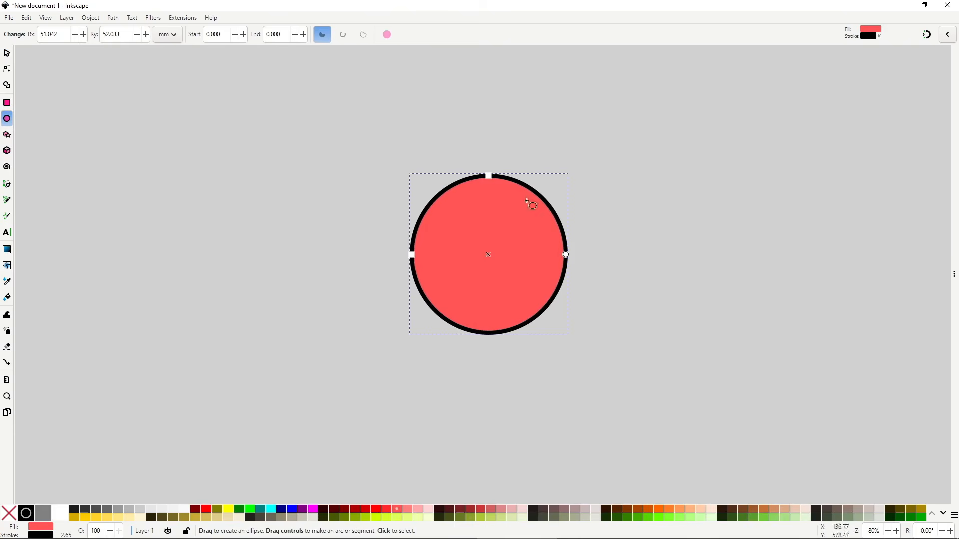
left_click_drag(489, 176, 489, 227)
left_click_drag(411, 255, 427, 254)
left_click_drag(489, 228, 489, 153)
Open the ellipse into a pie segment by moving its end angle to about 204° and shifting its start point.
left_click_drag(550, 255, 427, 211)
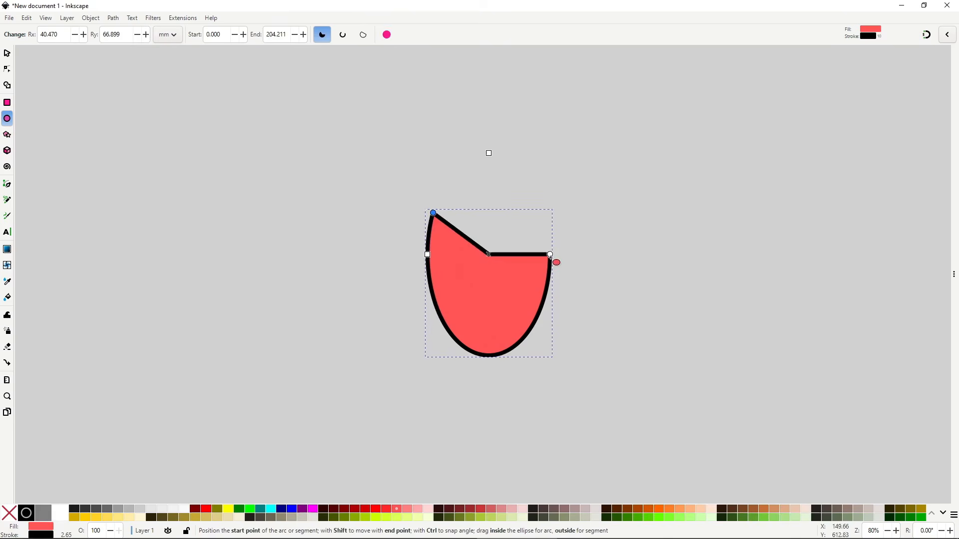
left_click_drag(550, 256, 539, 191)
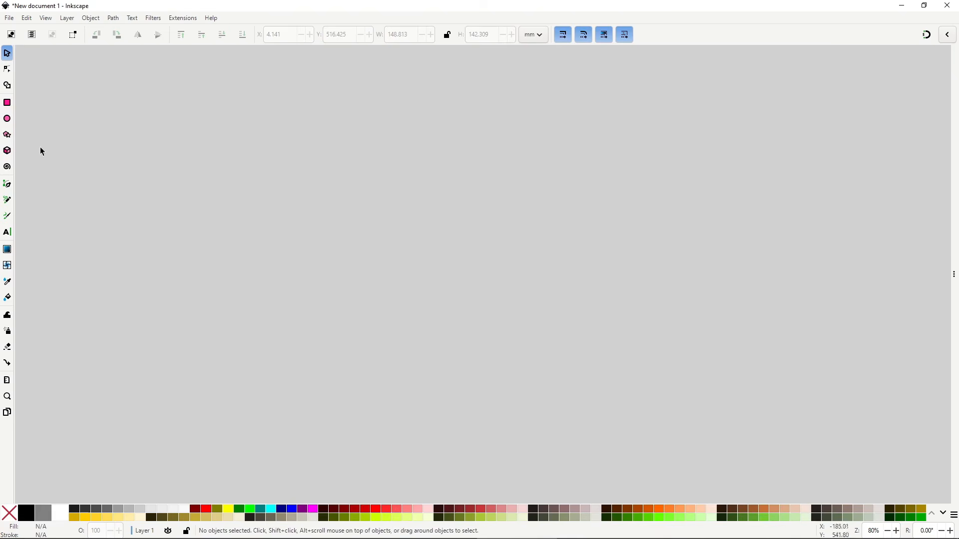
Draw a five-cornered star on the empty canvas and reshape it from its inner and outer tips to about 136 × 131 mm overall.
left_click(8, 135)
left_click_drag(443, 223, 507, 299)
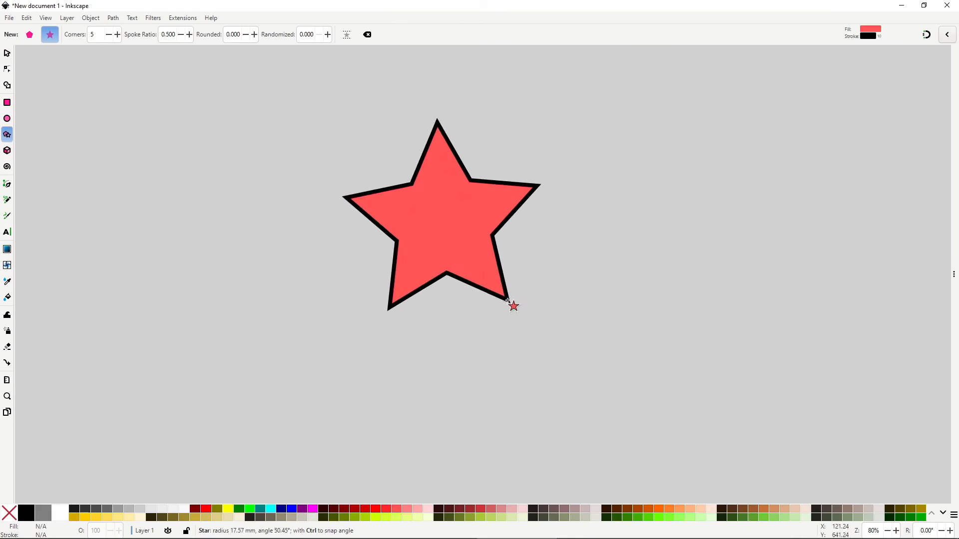
mouse_move(448, 273)
left_mouse_down()
mouse_move(449, 248)
mouse_move(428, 248)
mouse_move(466, 243)
mouse_move(419, 280)
mouse_move(444, 343)
mouse_move(446, 275)
left_mouse_up()
mouse_move(505, 298)
left_mouse_down()
mouse_move(417, 297)
mouse_move(512, 292)
mouse_move(449, 338)
mouse_move(503, 310)
left_mouse_up()
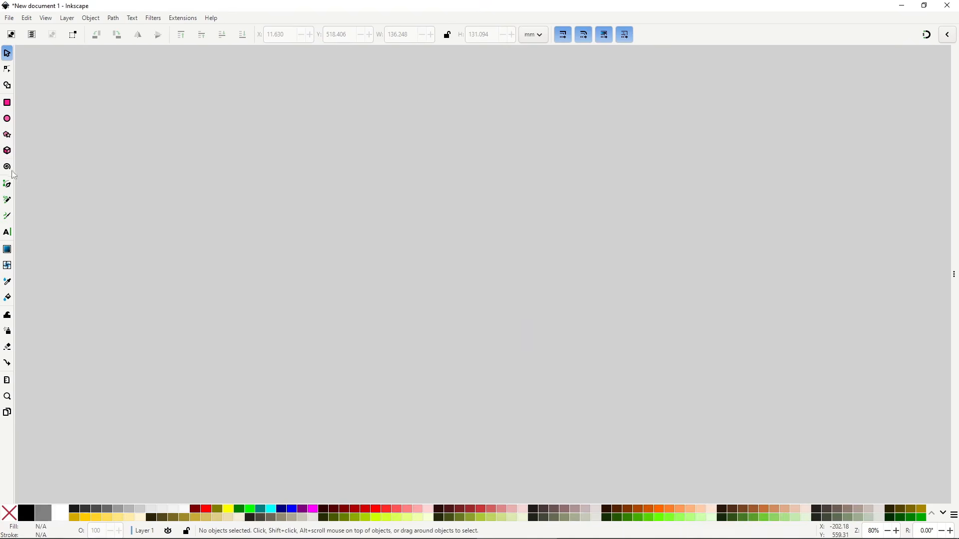
Draw a spiral with 4.69 turns, reduce its inner radius to 0 and roll it up from its outer end.
left_click(7, 167)
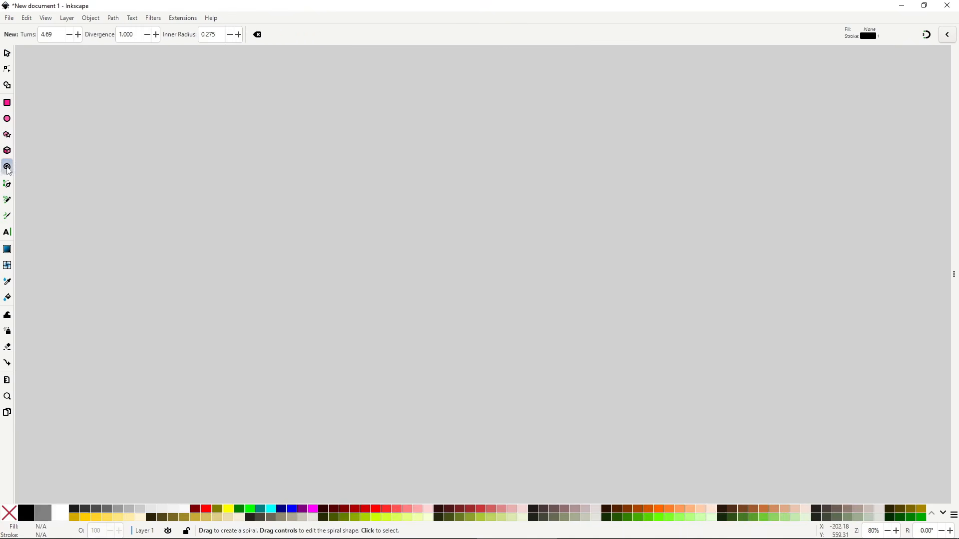
left_click_drag(458, 257, 547, 334)
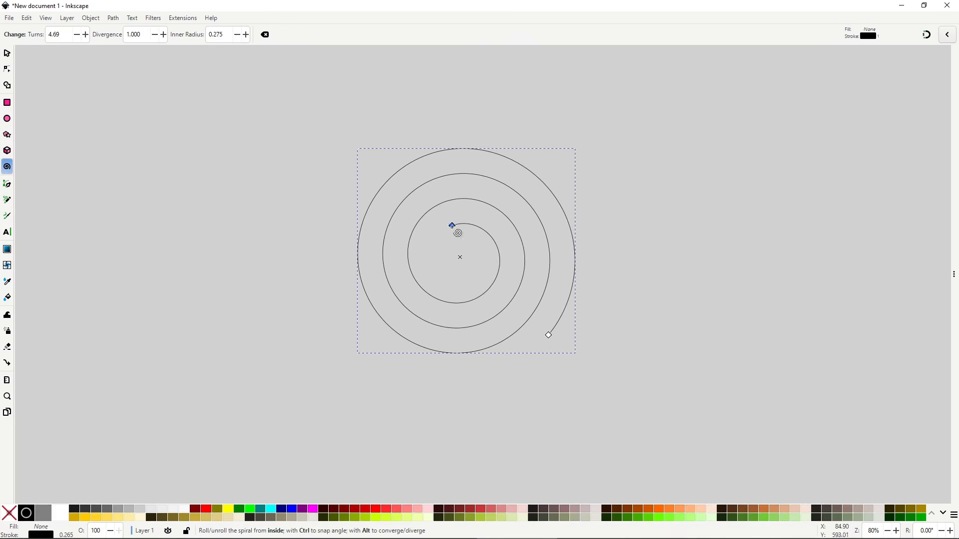
left_click_drag(453, 226, 468, 270)
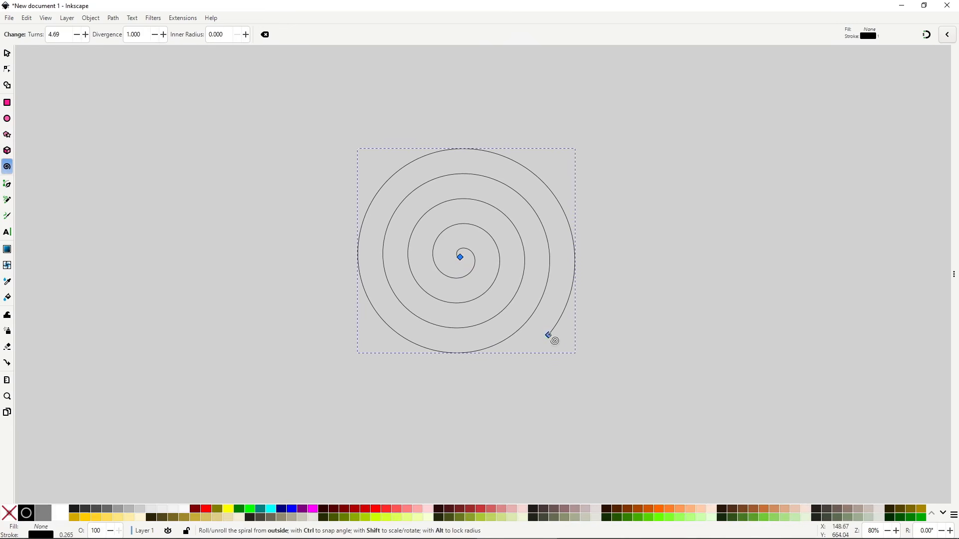
mouse_move(551, 336)
left_mouse_down()
mouse_move(383, 313)
mouse_move(387, 270)
left_mouse_up()
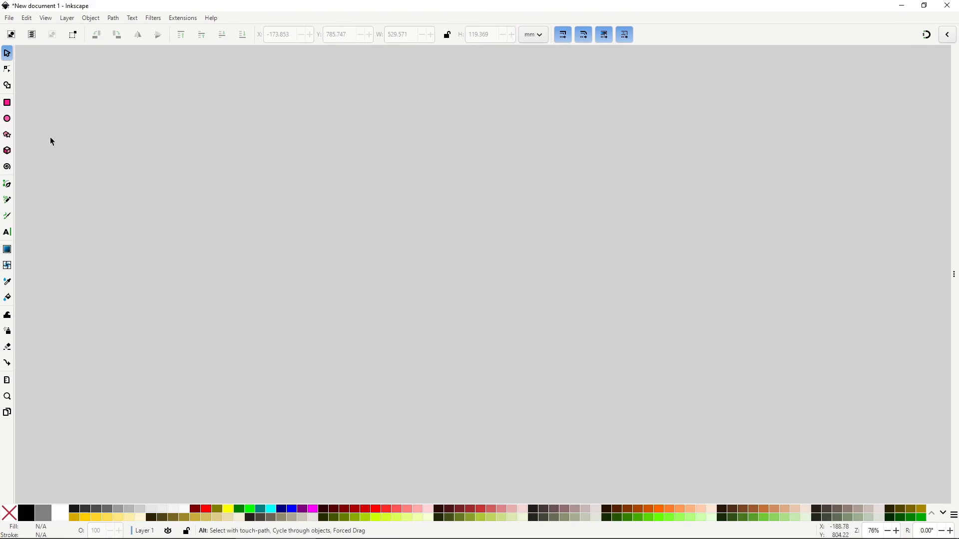
Draw a row of shapes: a rectangle about 83 × 62 mm, an ellipse with radii of about 32 × 34 mm, and a five-cornered star about 96 × 93 mm.
left_click(7, 102)
left_click_drag(124, 214, 244, 305)
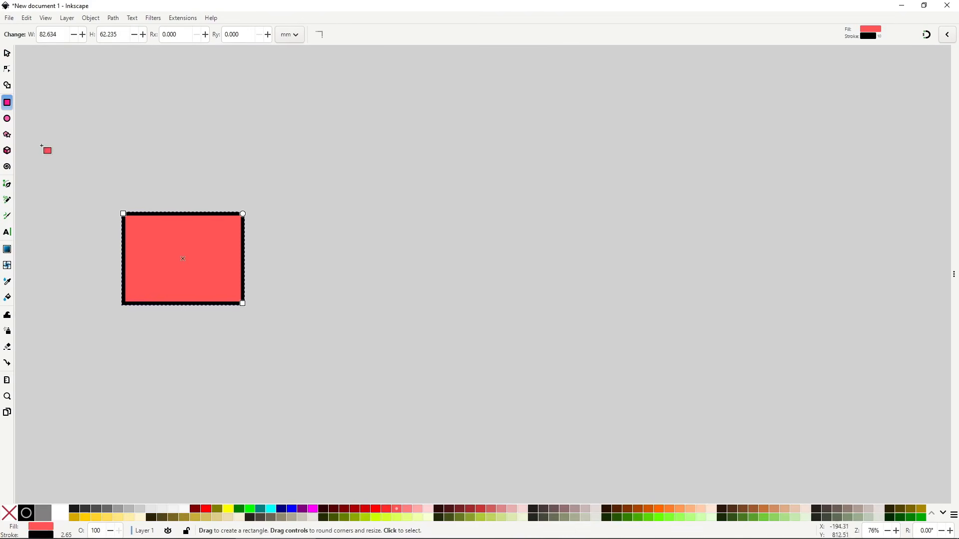
left_click(7, 118)
left_click_drag(456, 214, 549, 316)
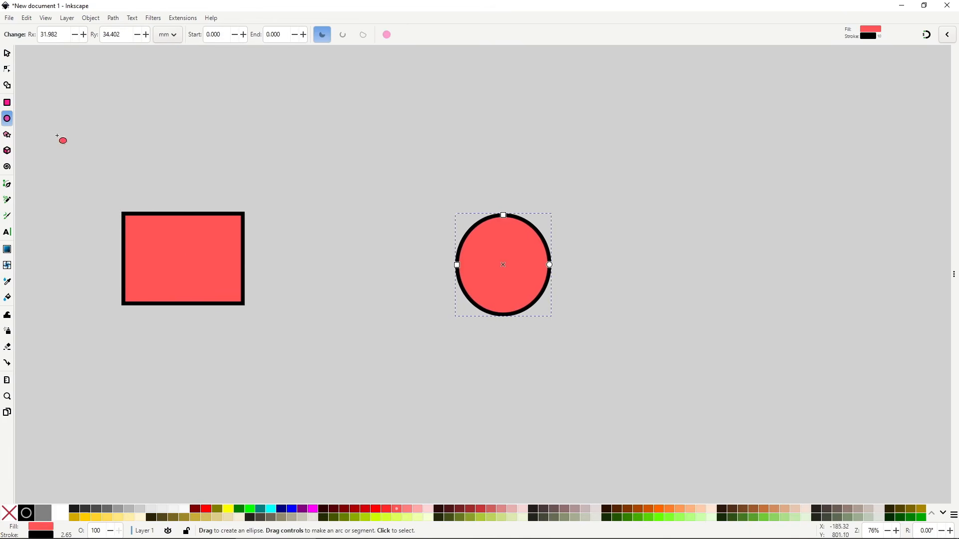
left_click(7, 135)
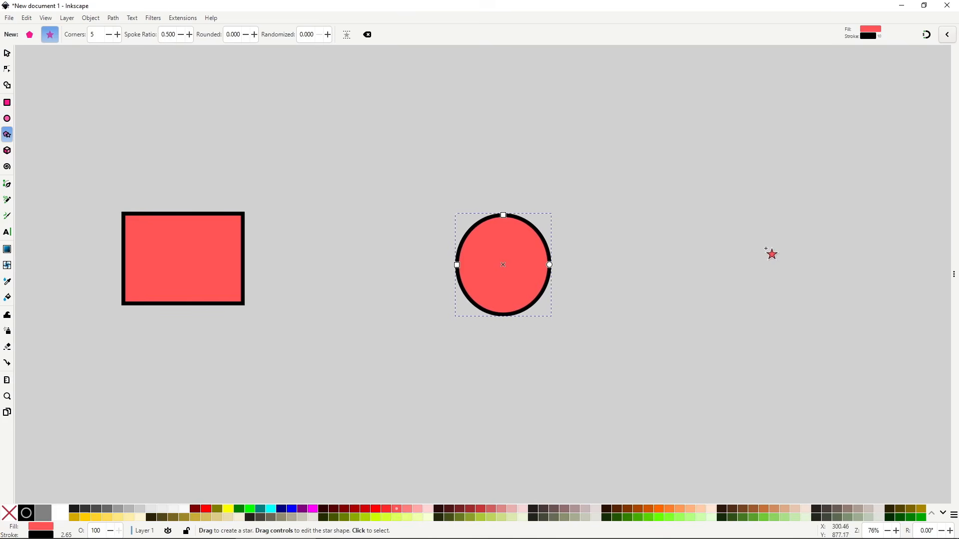
left_click_drag(764, 248, 809, 302)
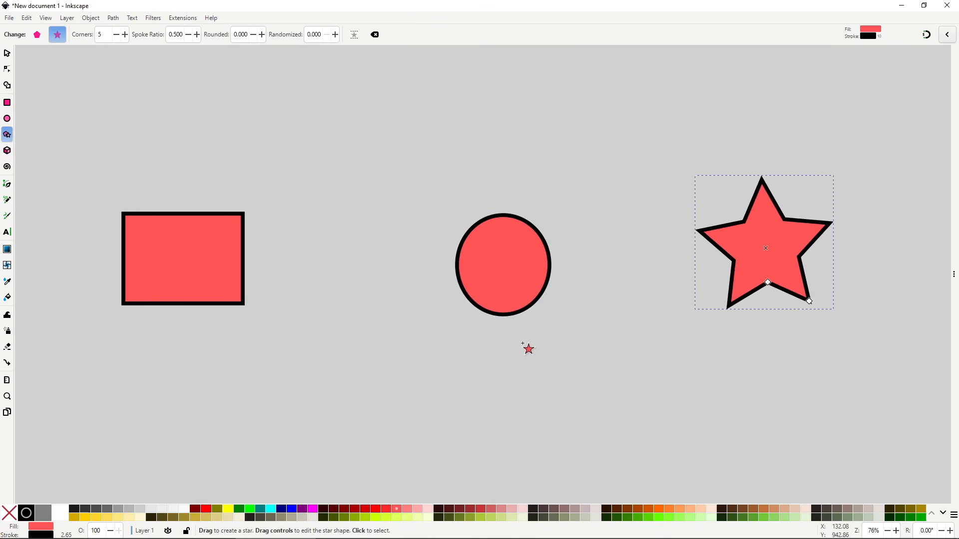
key("Escape")
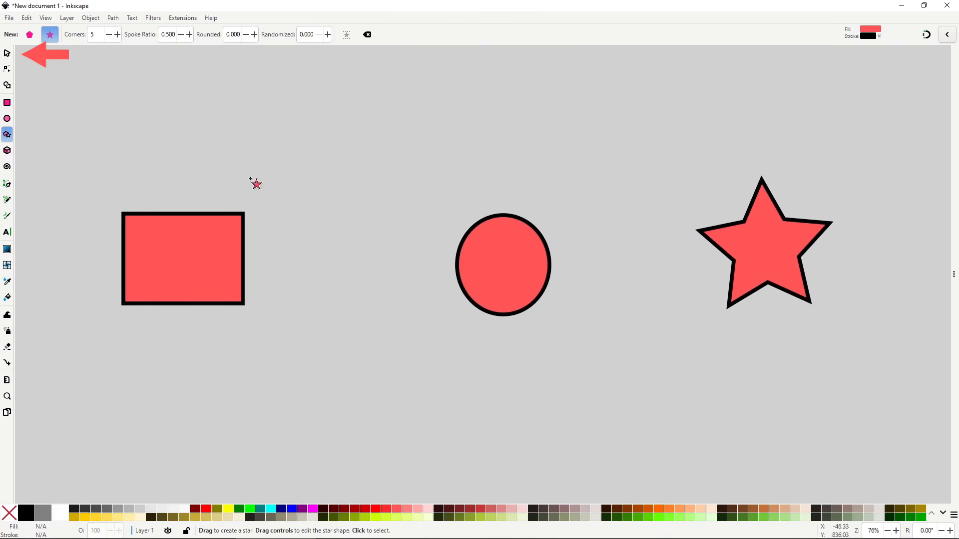
Select the rectangle, the ellipse and the star one after another, and clear the selection.
left_click(7, 52)
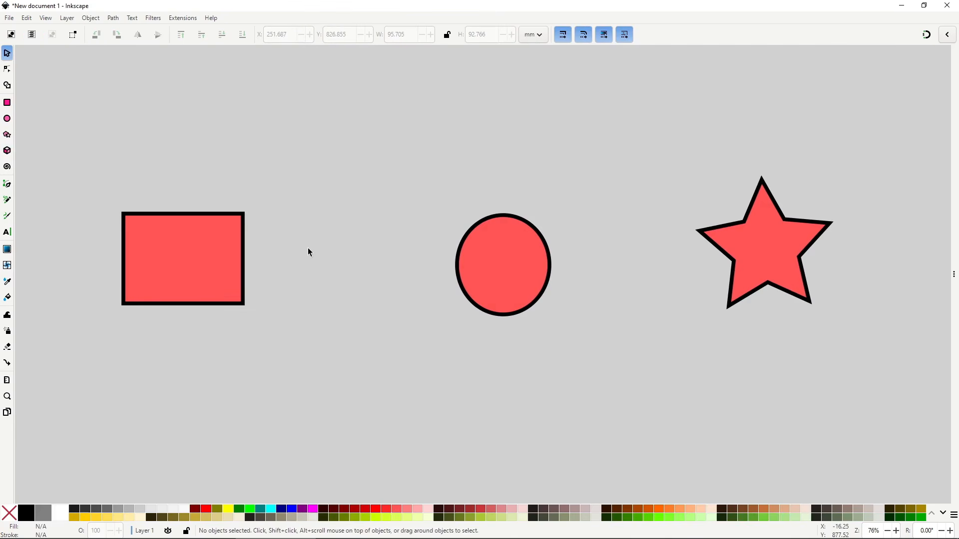
left_click(236, 255)
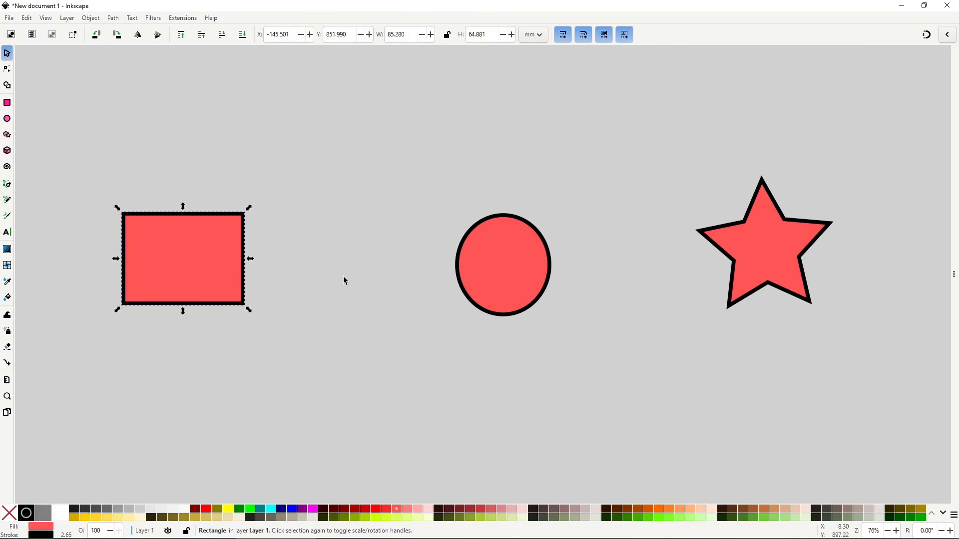
left_click(499, 284)
left_click(770, 262)
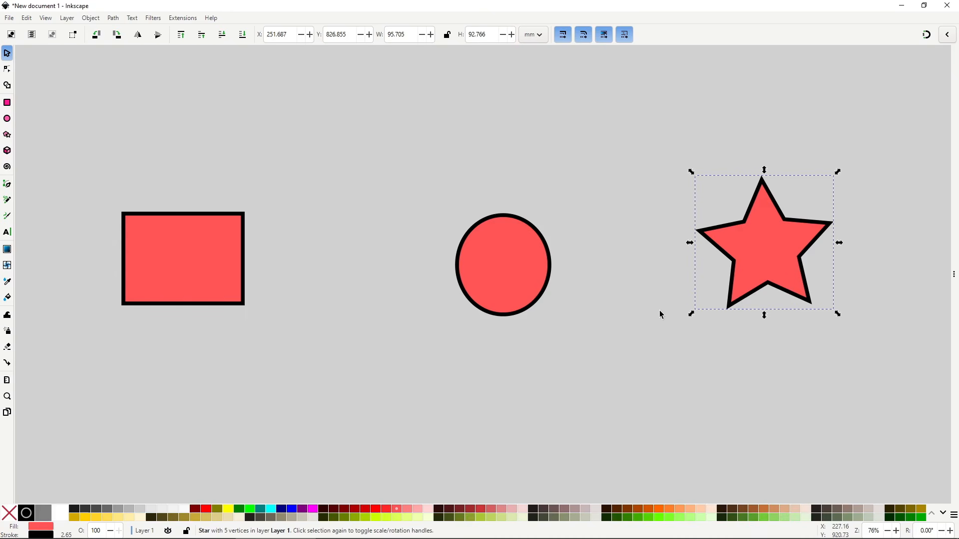
left_click(532, 380)
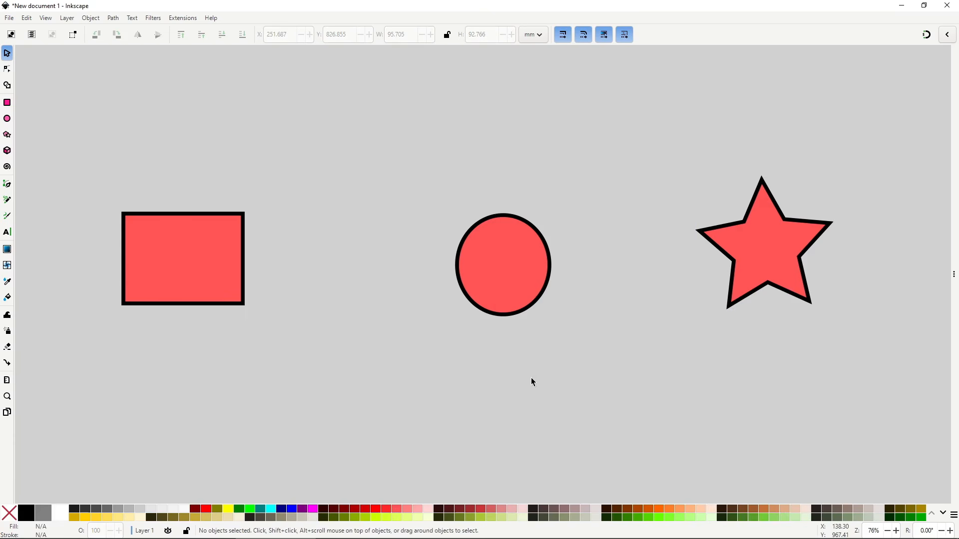
Select all three shapes with a selection box, and again by adding them one by one, clearing the selection each time.
left_click_drag(96, 88, 859, 397)
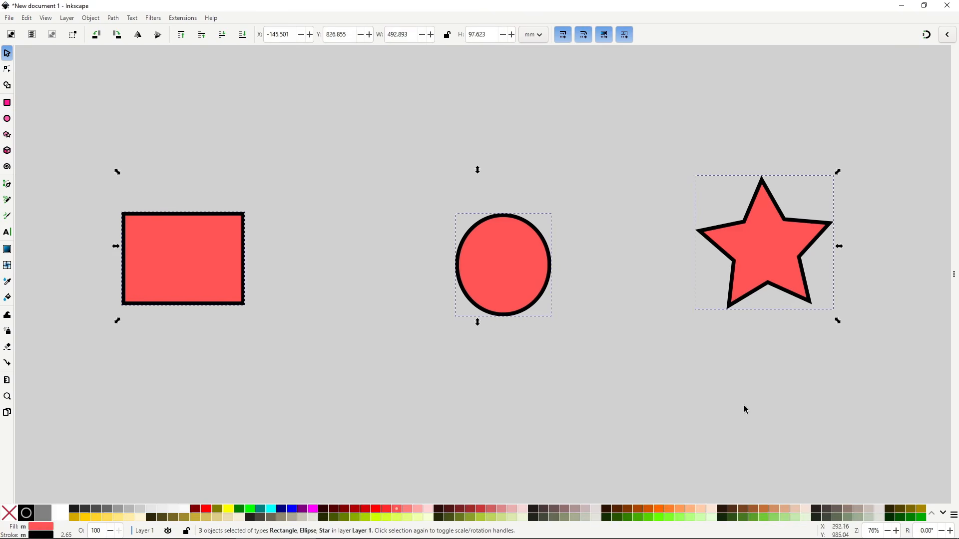
left_click(573, 413)
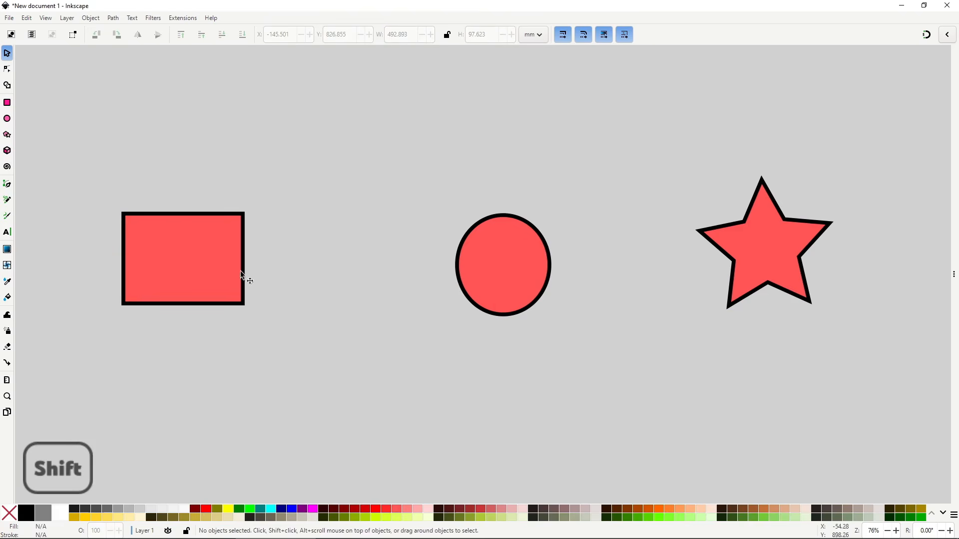
left_click(218, 262, "shift")
left_click(466, 268, "shift")
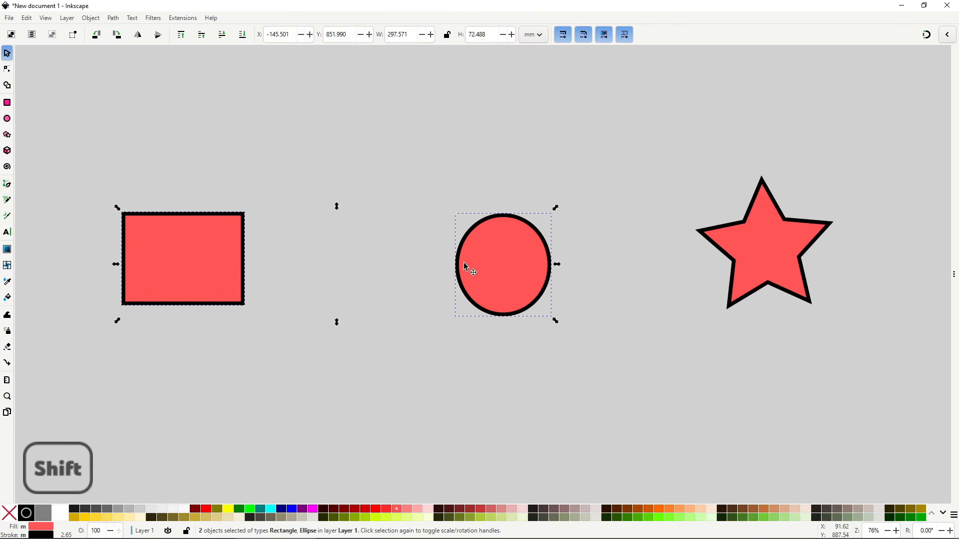
left_click(740, 263, "shift")
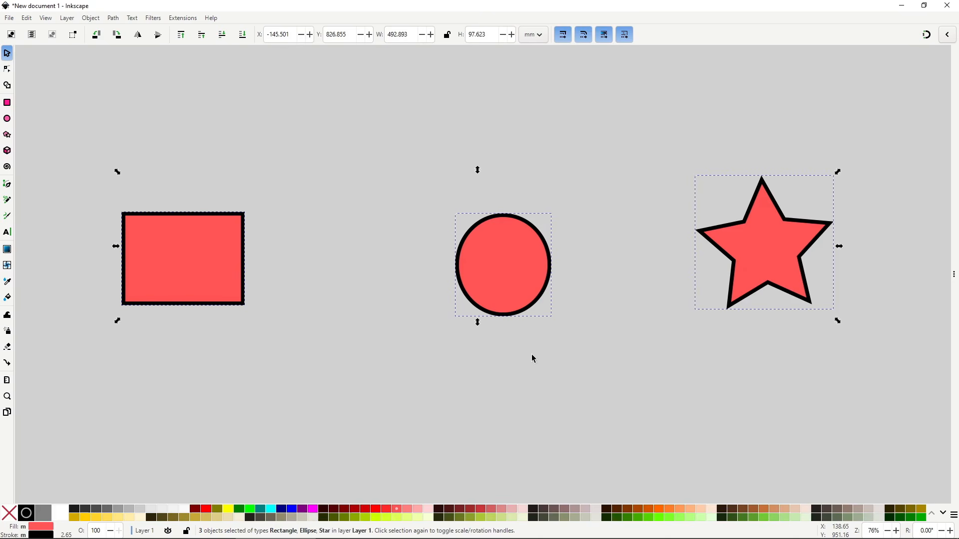
key("Escape")
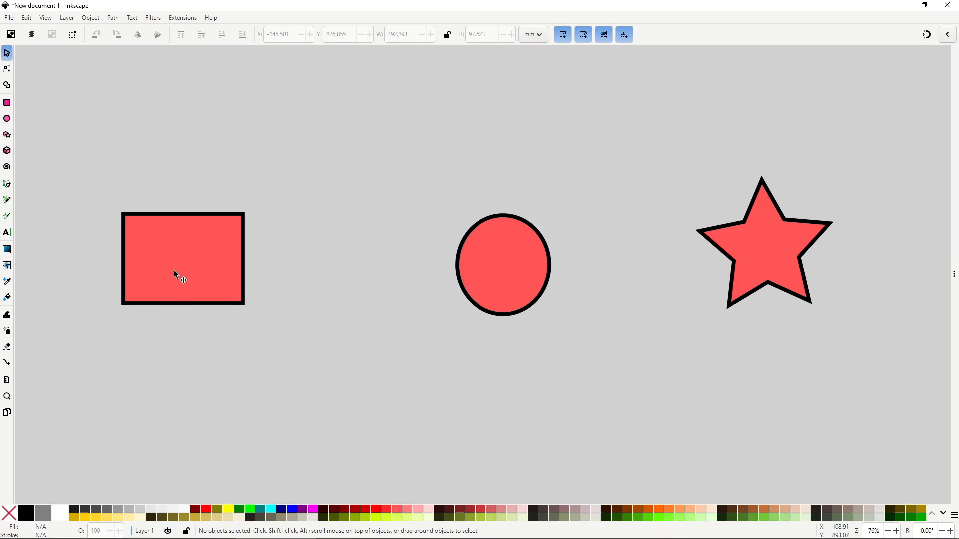
Move the rectangle, the ellipse and the star individually so they stand closer together in a row.
left_click_drag(174, 271, 277, 276)
left_click_drag(498, 293, 443, 287)
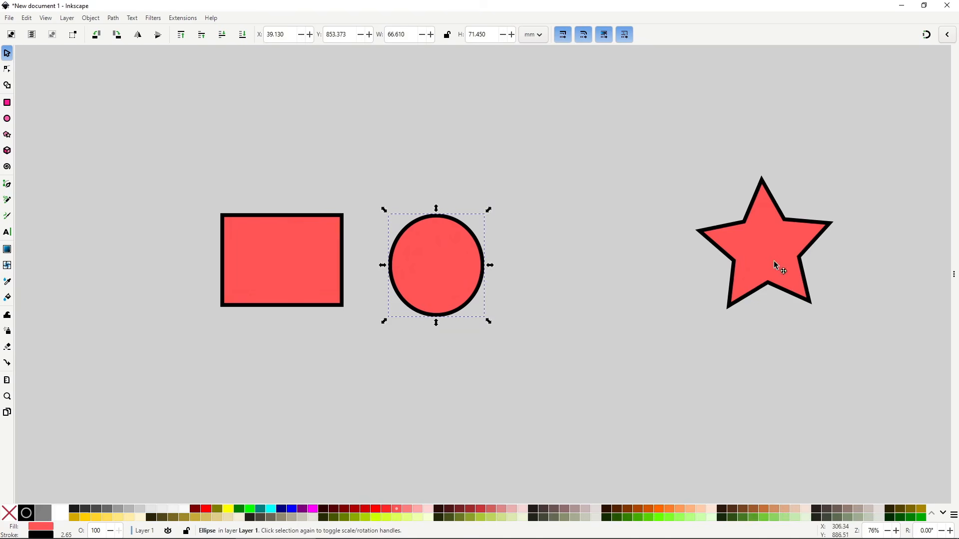
left_click_drag(772, 279, 601, 295)
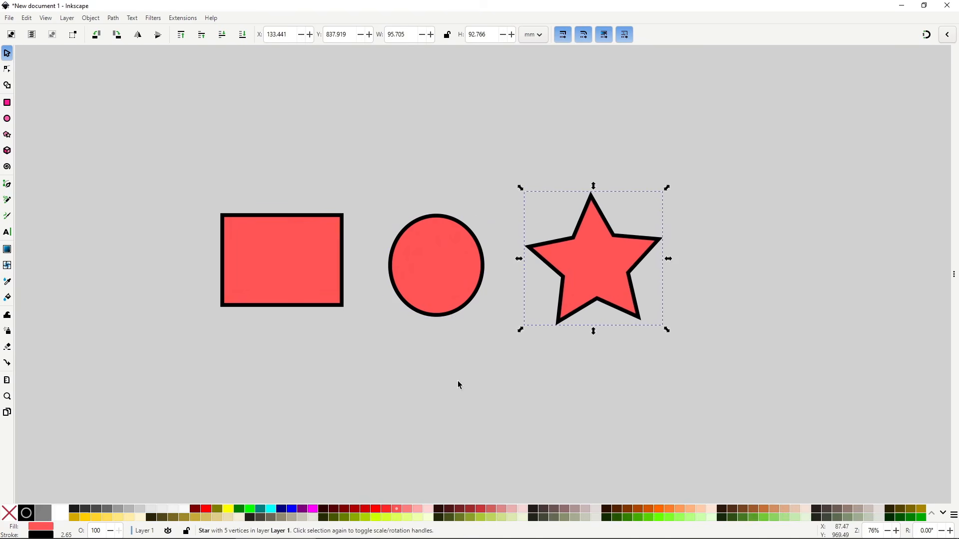
Select all three shapes, move them together about 18 mm to the right, and deselect them.
left_click_drag(167, 116, 683, 428)
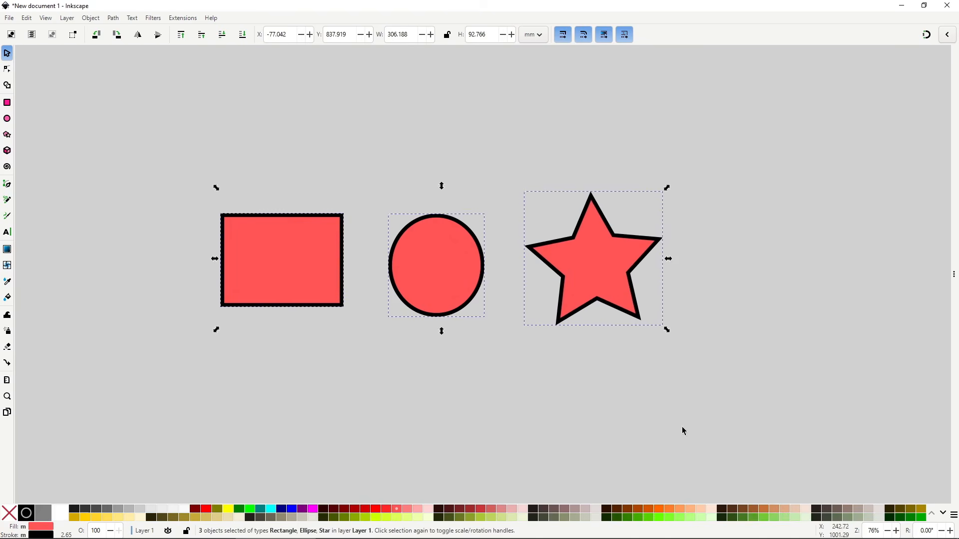
left_click_drag(286, 281, 334, 272)
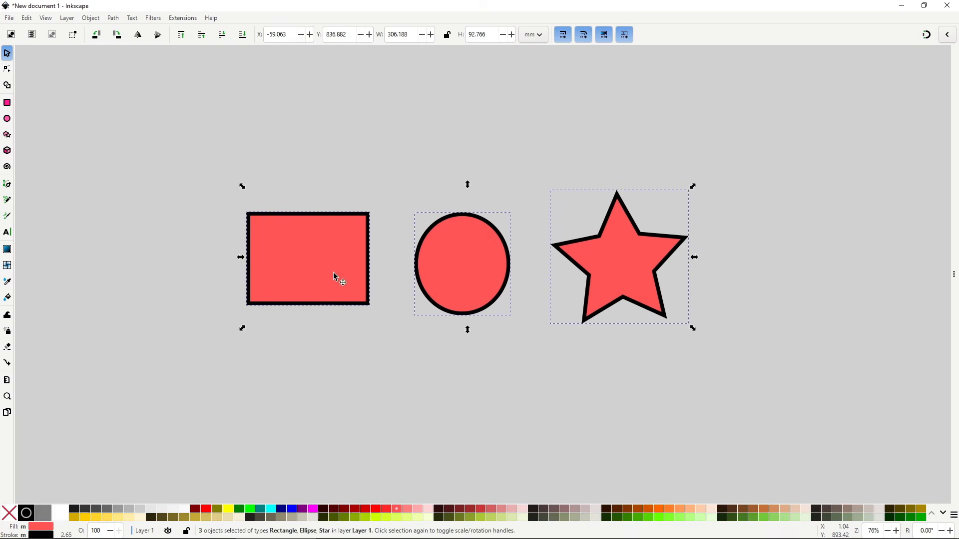
left_click(542, 403)
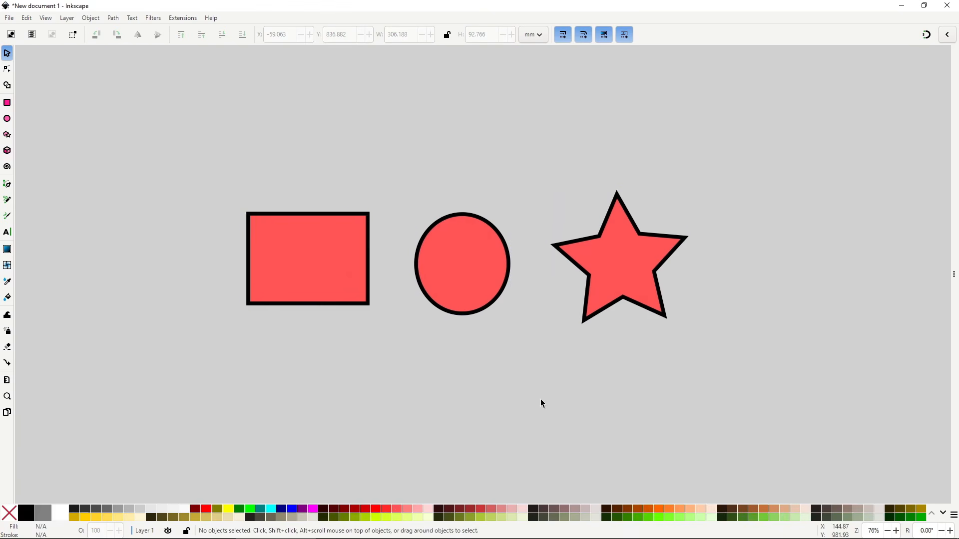
Scale the rectangle repeatedly from its corners and sides, ending with a shape about 97 × 55 mm overall.
left_click(287, 281)
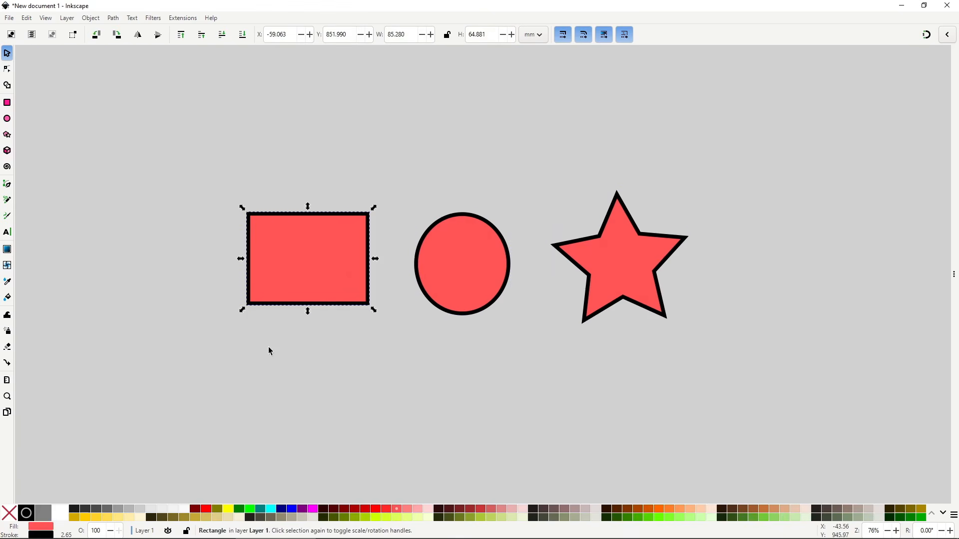
left_click_drag(241, 313, 100, 308)
left_click_drag(237, 310, 214, 427)
left_click_drag(236, 207, 223, 97)
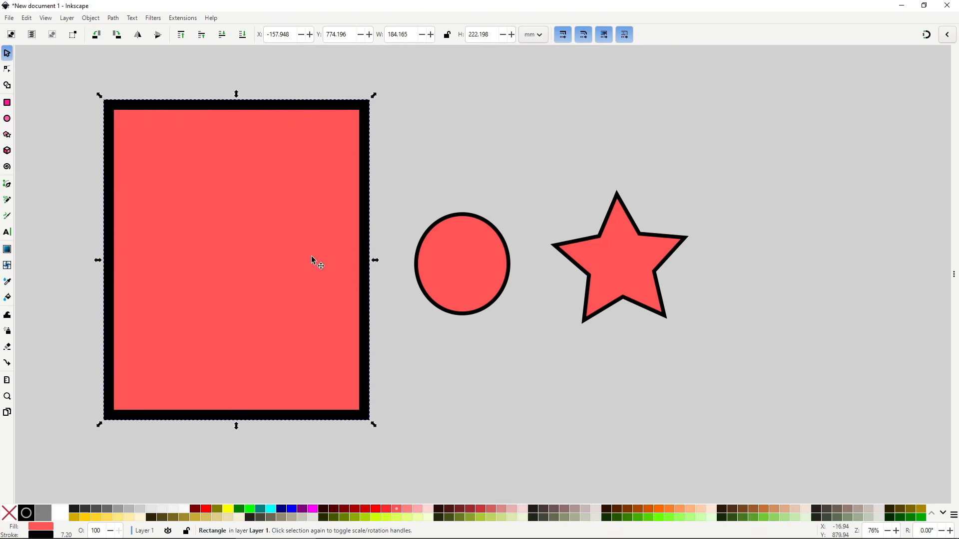
left_click_drag(375, 261, 230, 260)
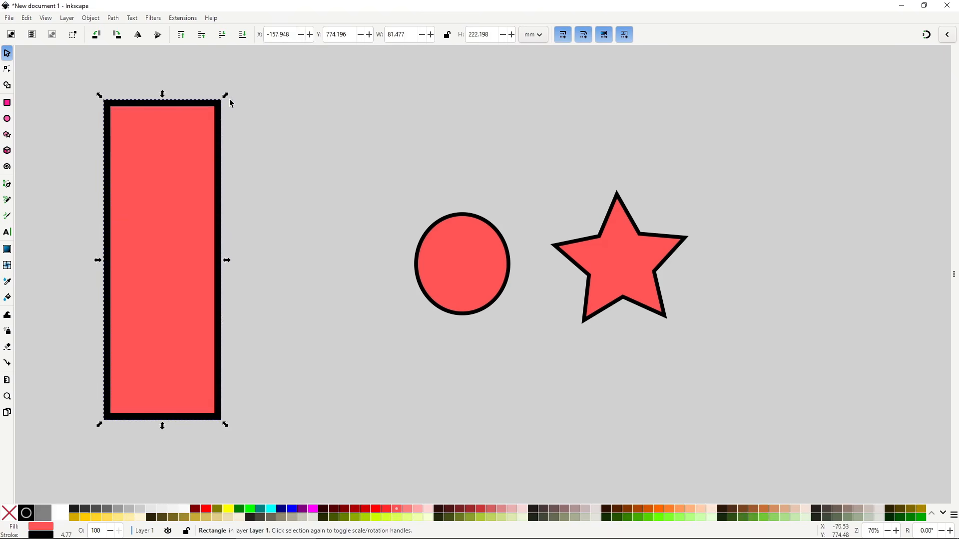
left_click_drag(231, 102, 287, 220)
left_click_drag(285, 424, 377, 312)
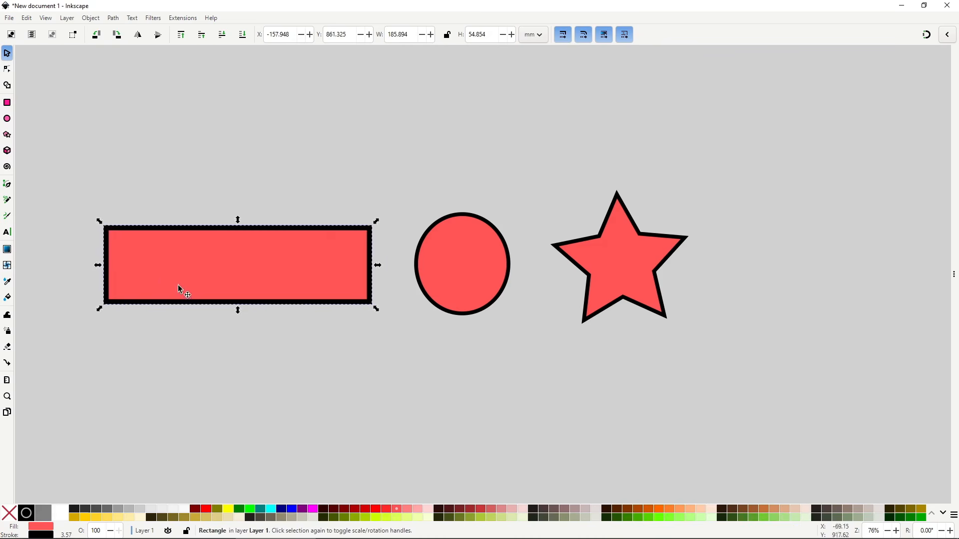
left_click_drag(98, 266, 226, 265)
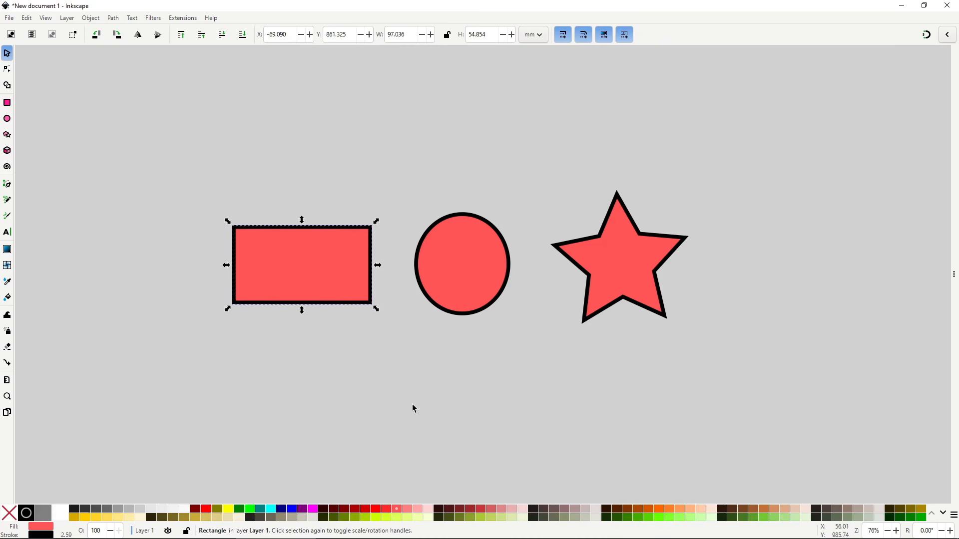
Select all three shapes together, squeeze their width to about 258 mm, and enlarge the group to about 325 × 98 mm overall.
left_click_drag(174, 115, 711, 388)
left_click_drag(694, 261, 615, 265)
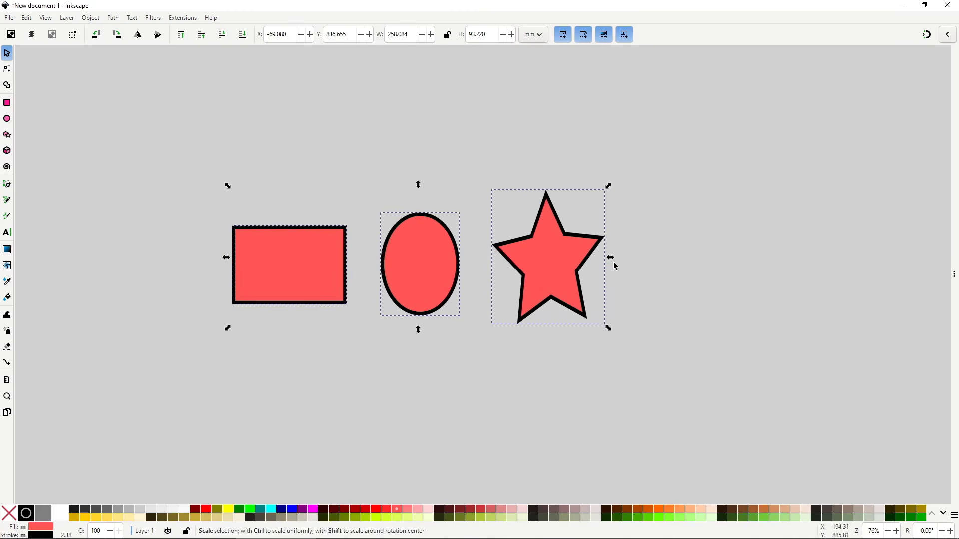
left_click_drag(610, 328, 698, 348)
left_click(571, 398)
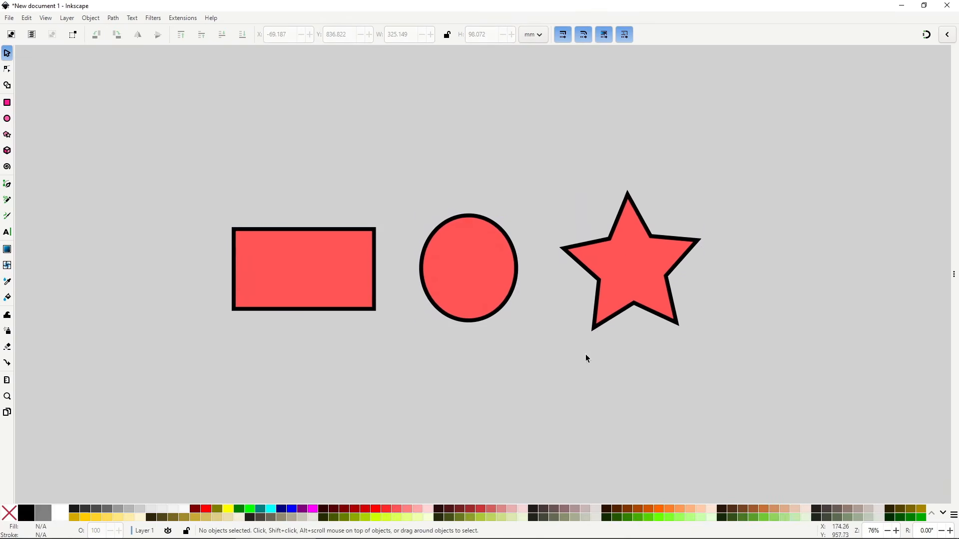
Rotate the star about its own centre until one of its points faces downward.
left_click(631, 261)
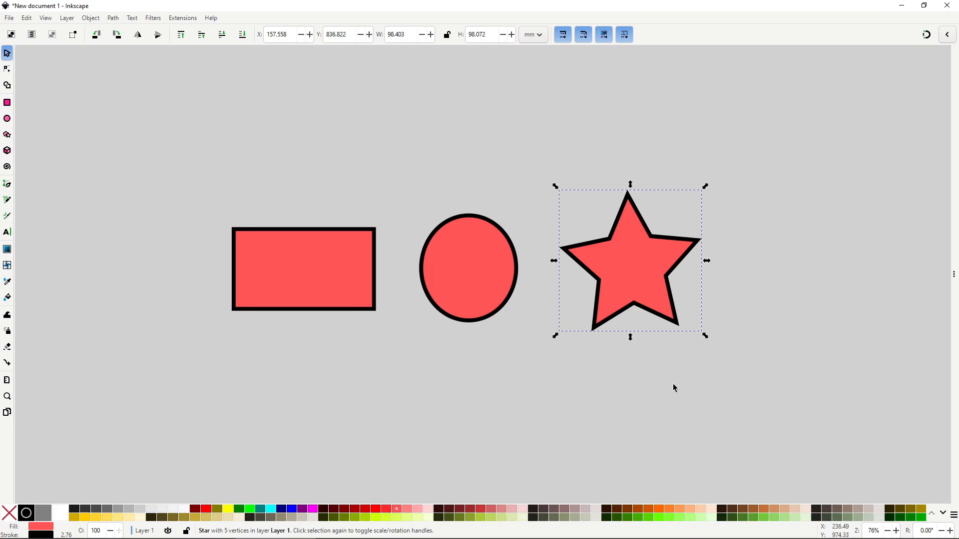
left_click(647, 271)
left_click_drag(706, 186, 740, 212)
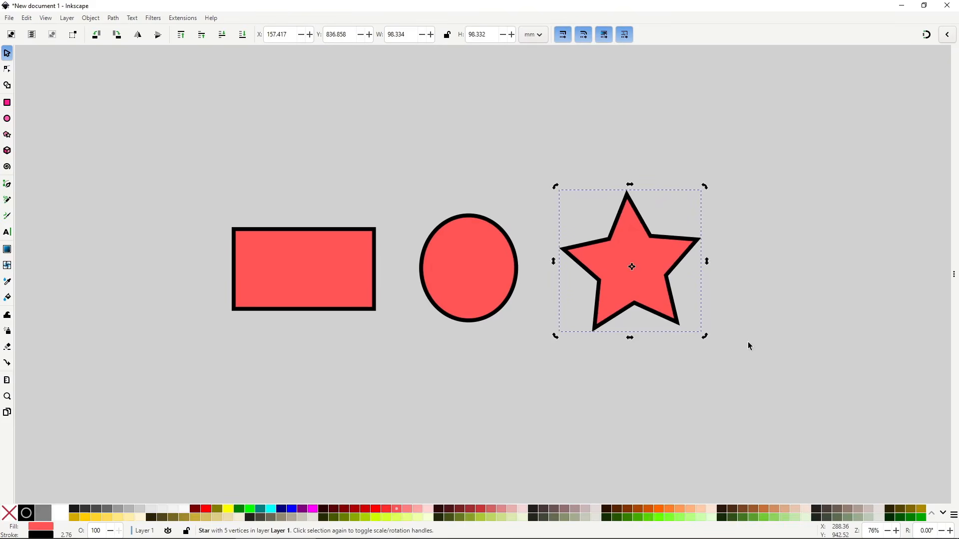
left_click_drag(556, 336, 563, 395)
Tilt the rectangle counter-clockwise about its centre so its long sides rise towards the ellipse.
left_click(298, 266)
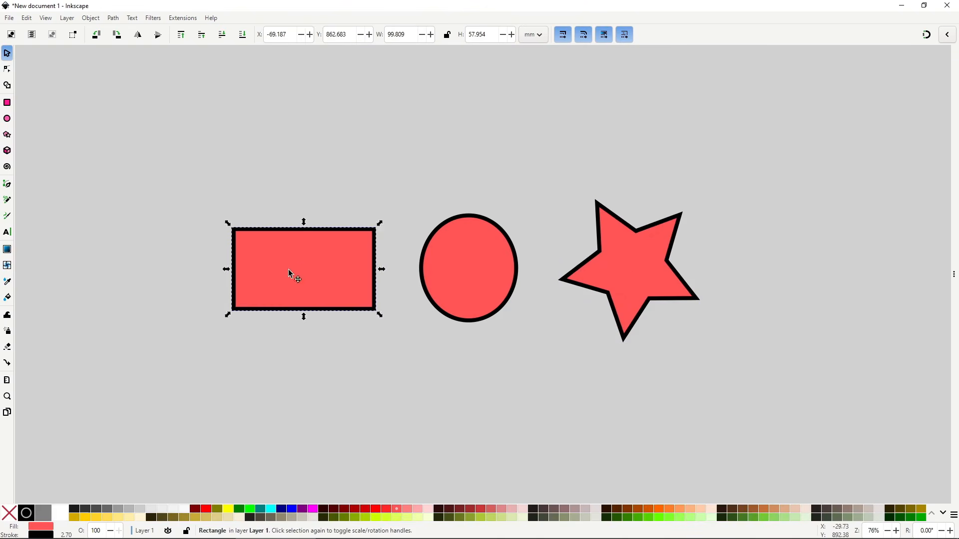
left_click(294, 274)
mouse_move(229, 314)
left_mouse_down()
mouse_move(304, 352)
mouse_move(241, 328)
mouse_move(292, 356)
left_mouse_up()
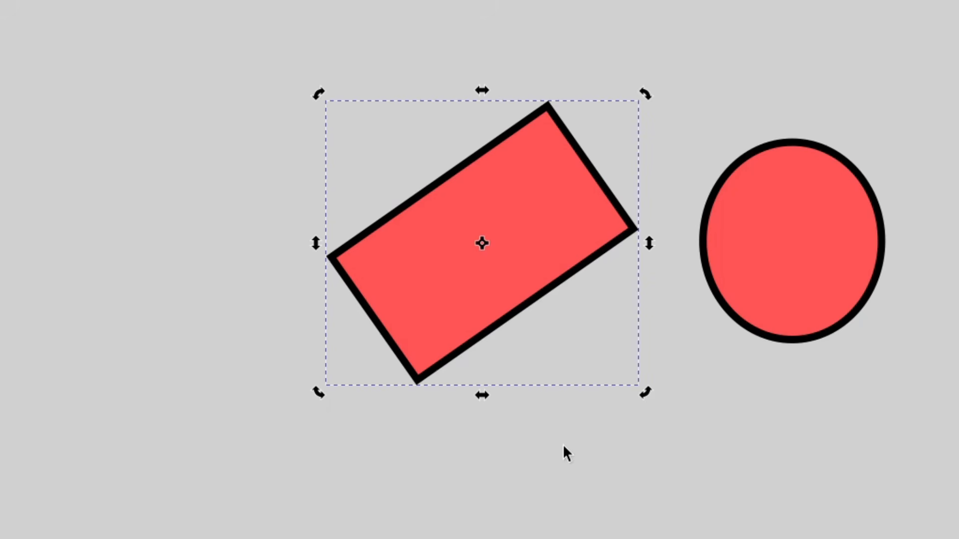
Move the rectangle's rotation centre to its left corner, its right corner and a point below it, rotating the rectangle around each.
left_click_drag(482, 241, 517, 234)
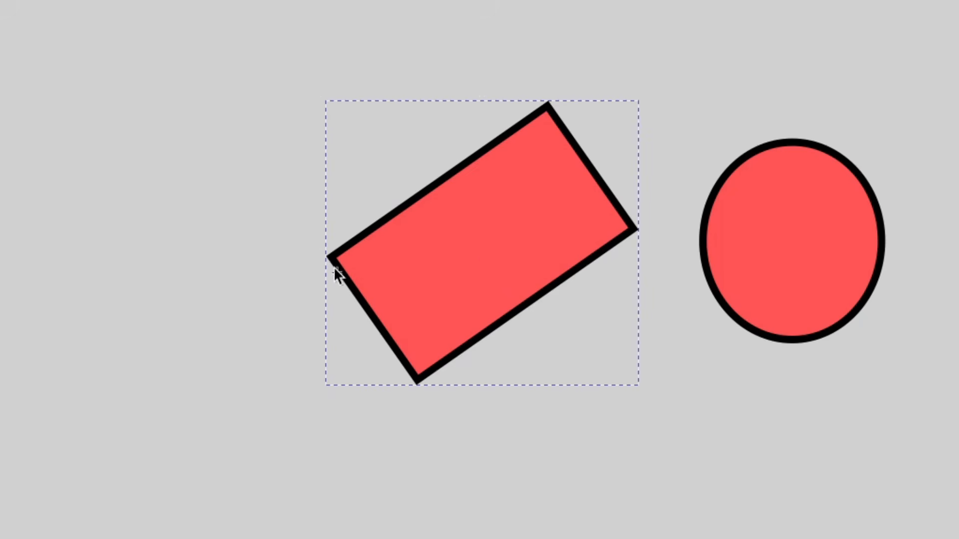
left_click_drag(327, 260, 328, 260)
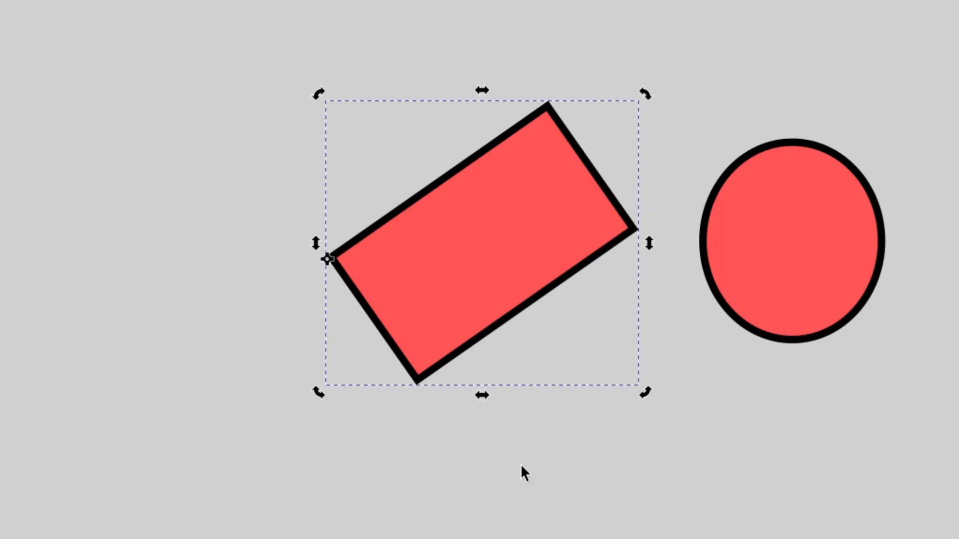
left_click_drag(645, 94, 620, 107)
left_click_drag(328, 259, 637, 218)
mouse_move(648, 94)
left_mouse_down()
mouse_move(678, 148)
mouse_move(662, 47)
mouse_move(702, 80)
mouse_move(646, 76)
left_mouse_up()
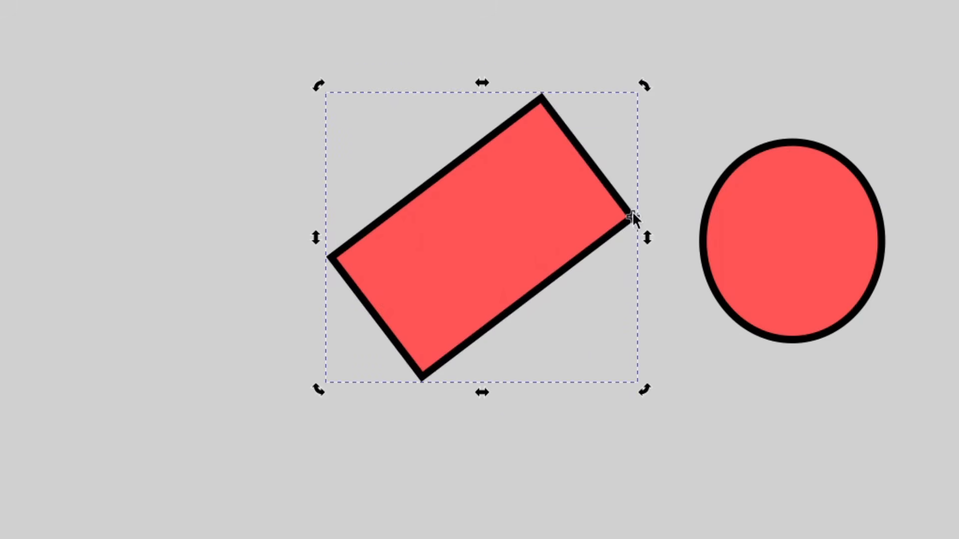
mouse_move(633, 219)
left_mouse_down()
mouse_move(426, 426)
mouse_move(430, 477)
left_mouse_up()
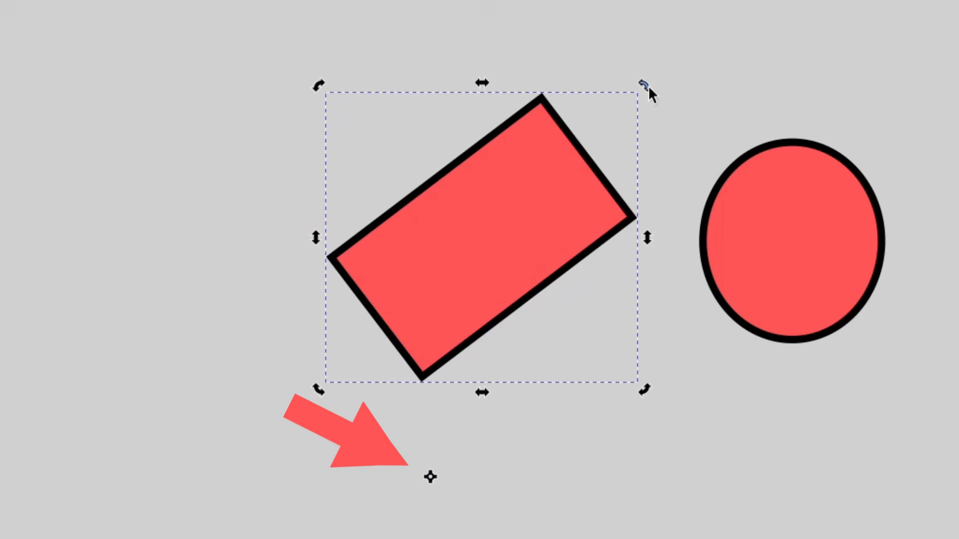
left_click_drag(648, 89, 675, 69)
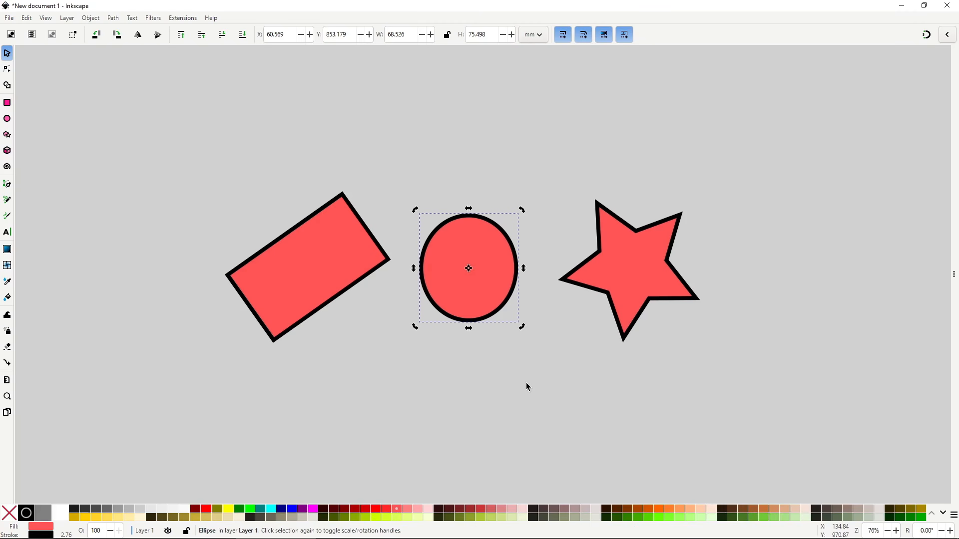
Skew the ellipse slightly, horizontally and vertically.
left_click_drag(469, 209, 527, 214)
left_click_drag(473, 210, 474, 212)
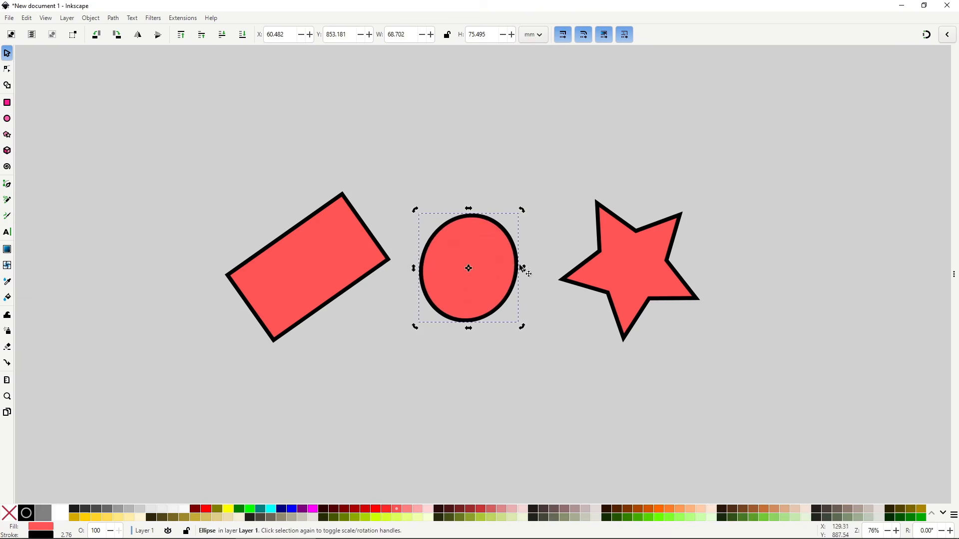
mouse_move(520, 268)
left_mouse_down()
mouse_move(524, 190)
mouse_move(525, 325)
mouse_move(515, 211)
mouse_move(523, 274)
left_mouse_up()
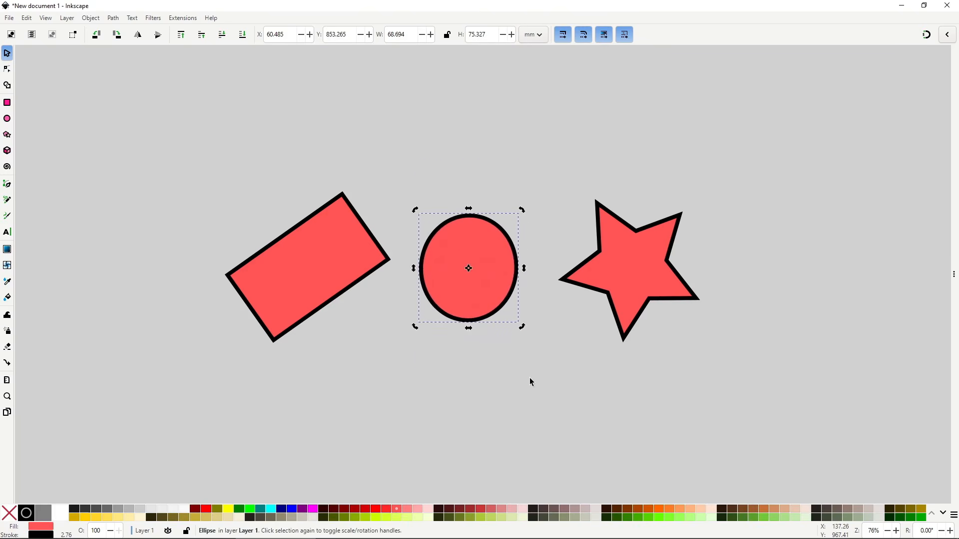
Select all three shapes, set their shared rotation centre on the ellipse's middle, rotate them together and deselect them.
left_click(332, 272)
left_click(471, 284, "shift")
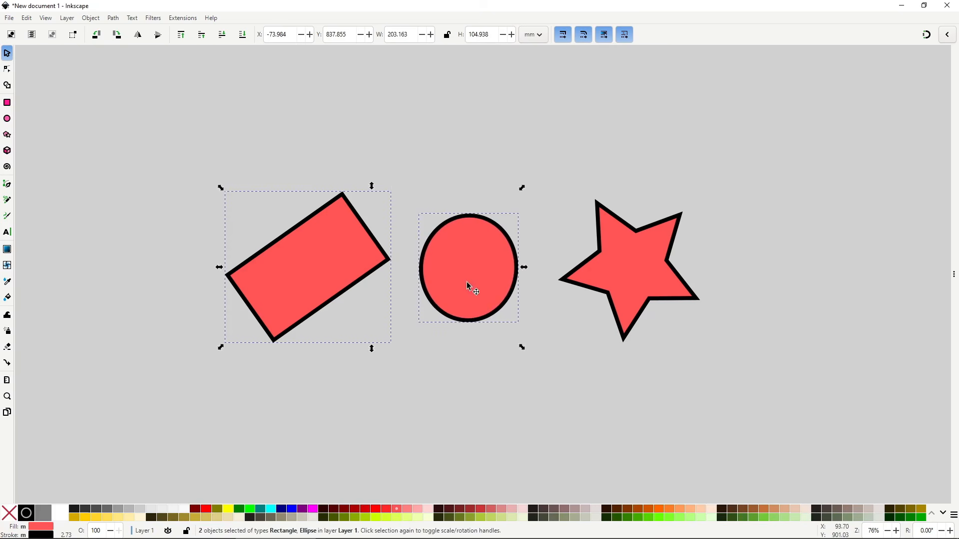
left_click(627, 266, "shift")
left_click(633, 272)
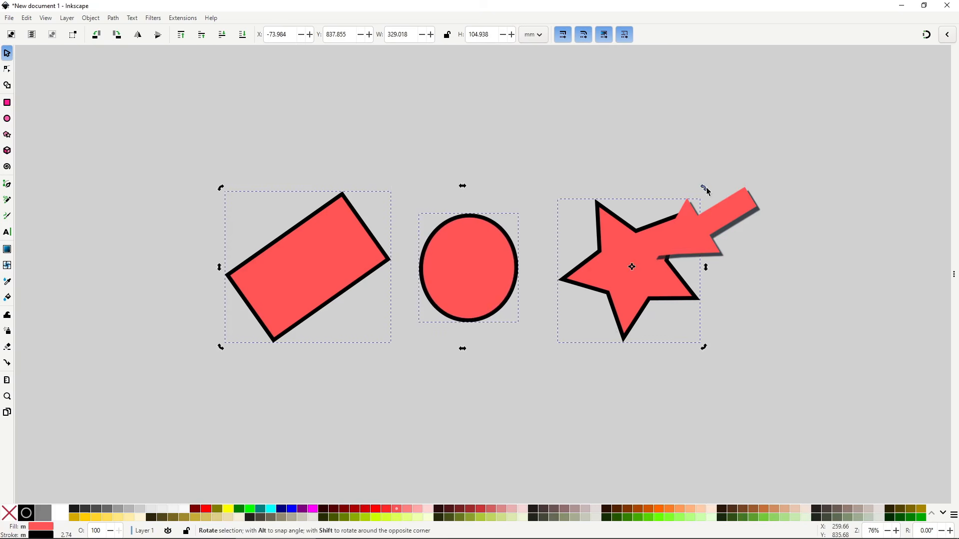
mouse_move(706, 190)
left_mouse_down()
mouse_move(696, 155)
mouse_move(709, 183)
mouse_move(695, 188)
mouse_move(727, 244)
mouse_move(680, 178)
mouse_move(707, 277)
mouse_move(703, 187)
left_mouse_up()
left_click_drag(633, 267, 469, 269)
left_click_drag(704, 189, 670, 216)
left_click(539, 362)
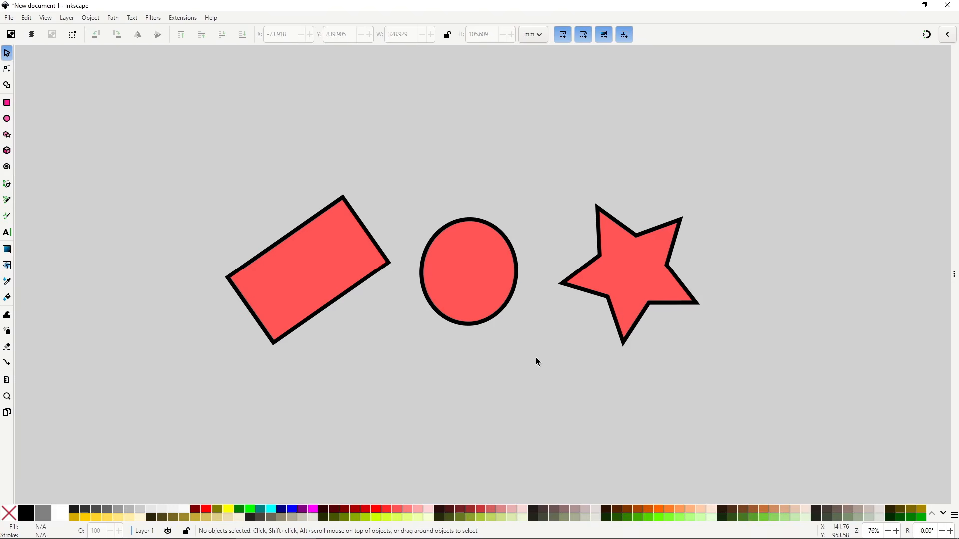
Delete the ellipse, the star and the rectangle one after another.
left_click(483, 282)
key("Delete")
left_click(603, 276)
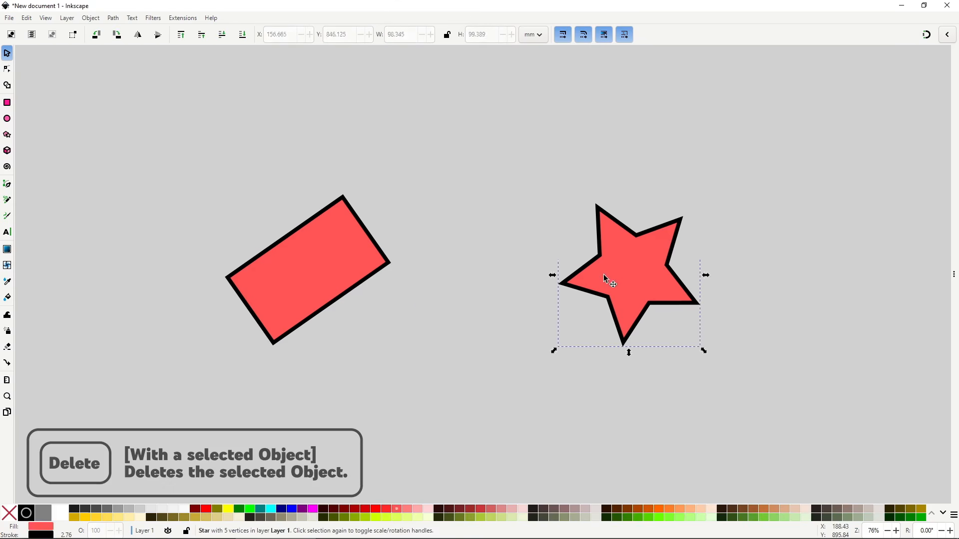
key("Delete")
left_click(330, 256)
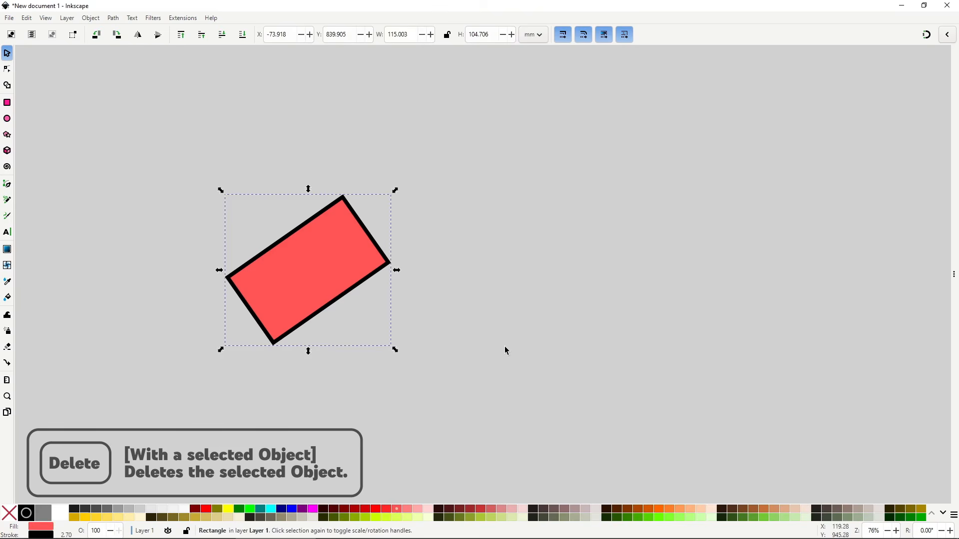
key("Delete")
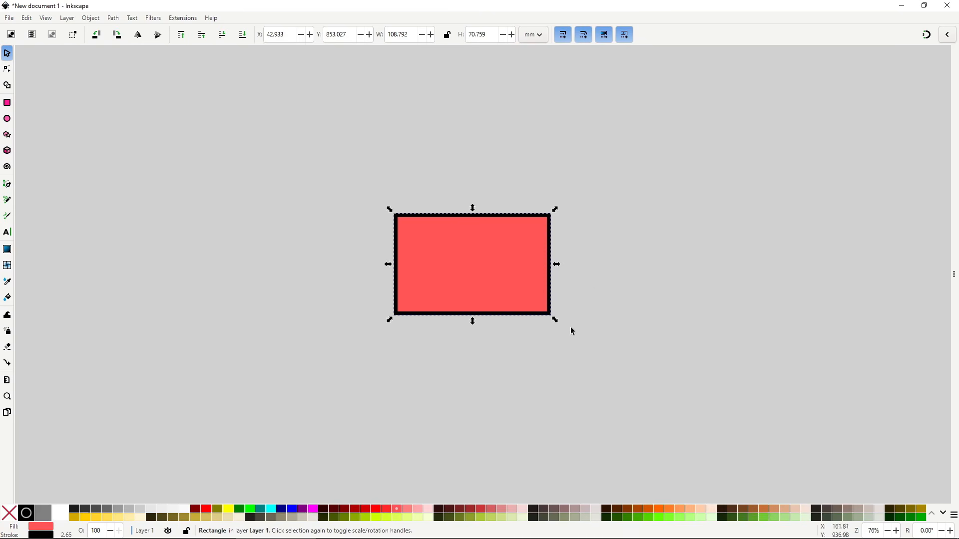
Scale the new rectangle symmetrically about its centre from a side and a corner, ending at about 83 × 75 mm.
key("shift")
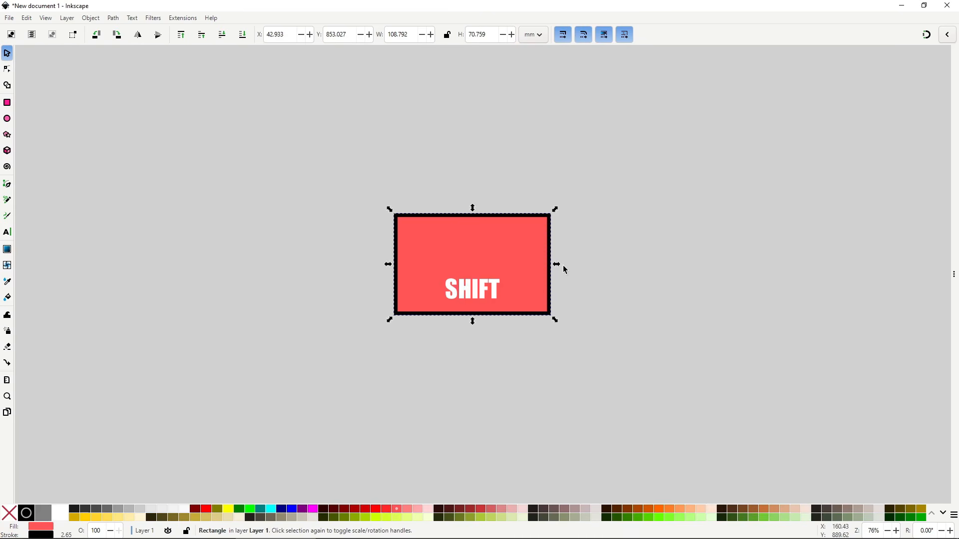
left_click_drag(559, 265, 539, 264)
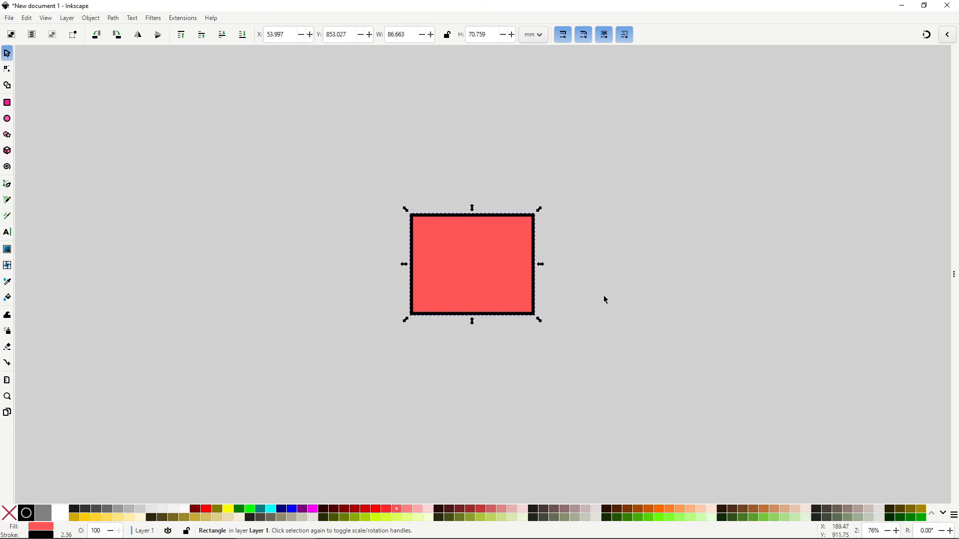
left_click_drag(540, 208, 582, 178)
key("ctrl+z")
mouse_move(539, 210)
left_mouse_down()
mouse_move(648, 124)
mouse_move(501, 245)
mouse_move(586, 155)
mouse_move(508, 249)
mouse_move(621, 155)
mouse_move(538, 207)
left_mouse_up()
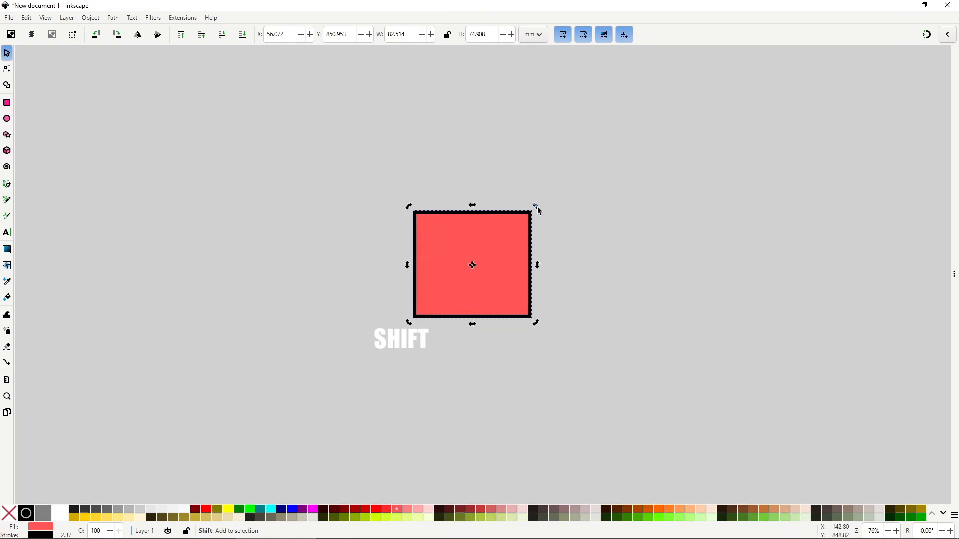
Rotate the rectangle around its opposite corner instead of its centre.
mouse_move(537, 208)
left_mouse_down()
mouse_move(565, 241)
mouse_move(574, 209)
mouse_move(438, 140)
mouse_move(586, 272)
mouse_move(519, 170)
mouse_move(547, 193)
left_mouse_up()
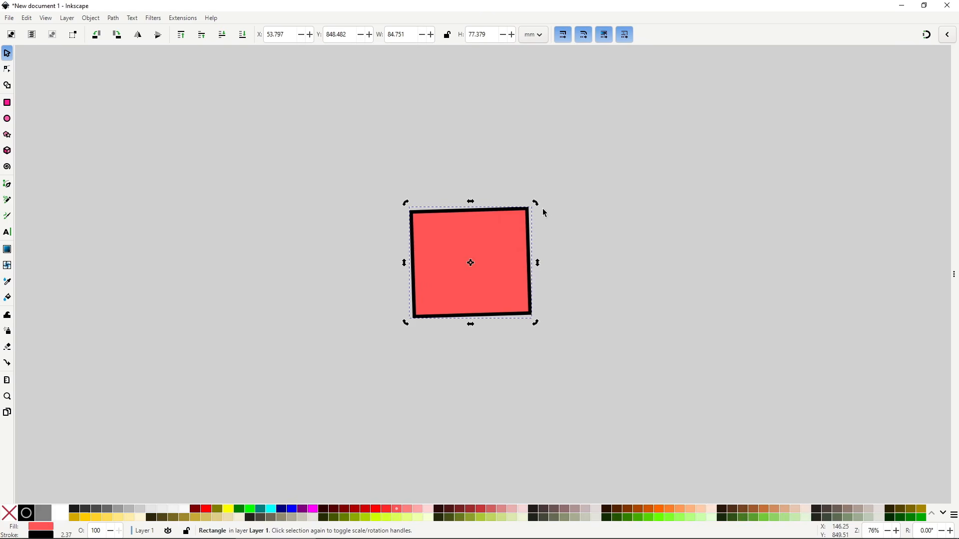
mouse_move(535, 204)
left_mouse_down()
mouse_move(552, 207)
mouse_move(555, 251)
mouse_move(559, 202)
mouse_move(499, 159)
mouse_move(550, 231)
mouse_move(493, 163)
mouse_move(526, 177)
mouse_move(535, 210)
mouse_move(519, 168)
mouse_move(535, 189)
left_mouse_up()
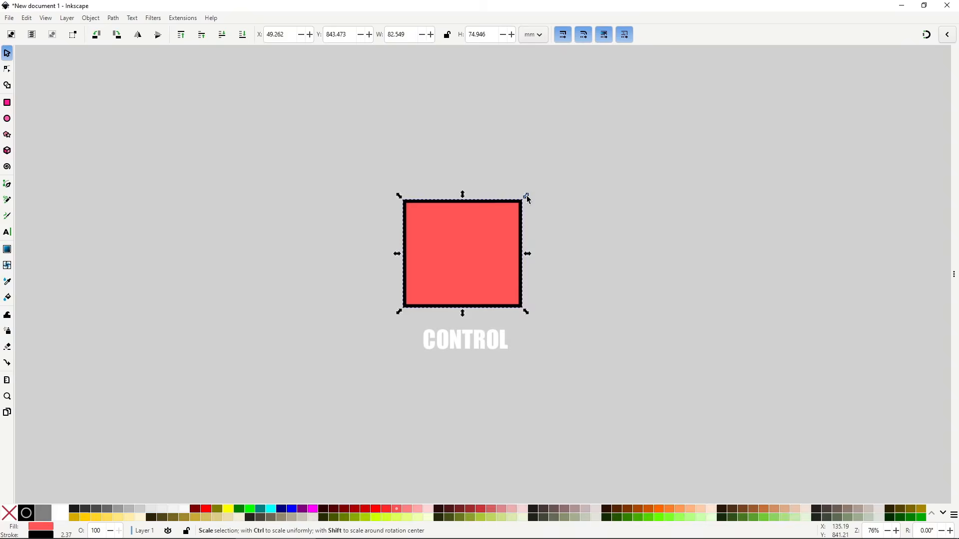
Scale the rectangle uniformly from its corner and about its centre, ending at about 35 × 39 mm.
left_click_drag(526, 196, 538, 326)
key("ctrl")
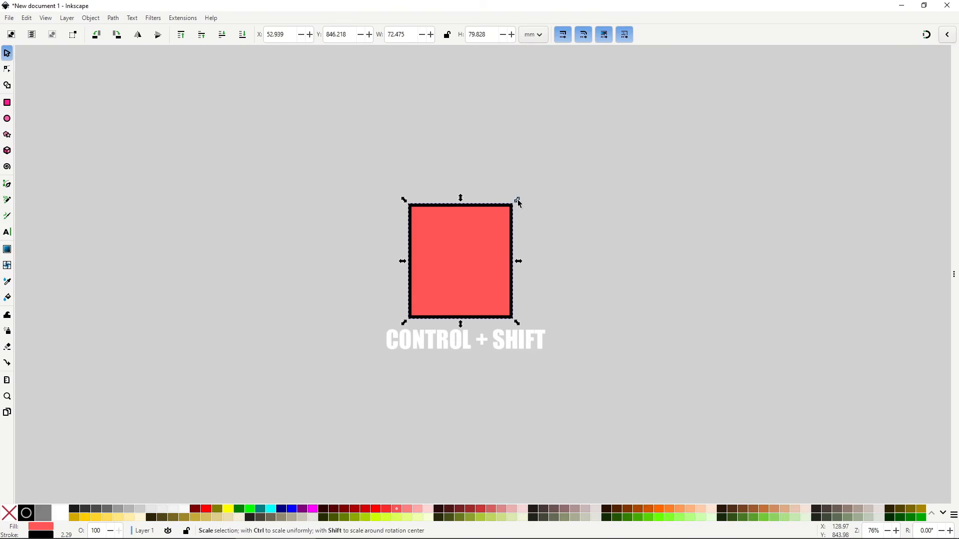
left_click_drag(518, 201, 551, 282)
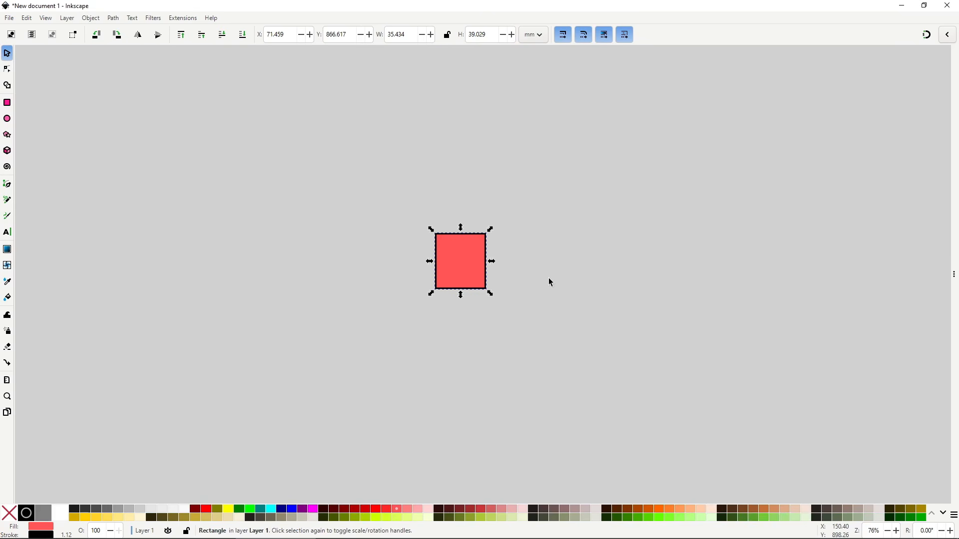
Move the rectangle sideways, and nudge it right, up, left and down in small increments.
left_click_drag(466, 273, 408, 282)
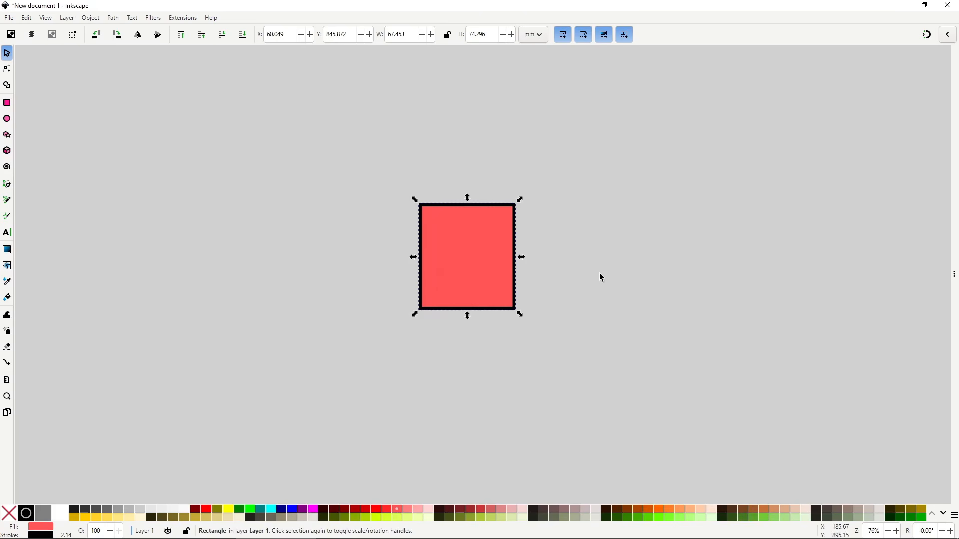
key("Right")
key("Right")
key("Right")
key("Right")
key("Right")
key("Right")
key("Right")
key("Right")
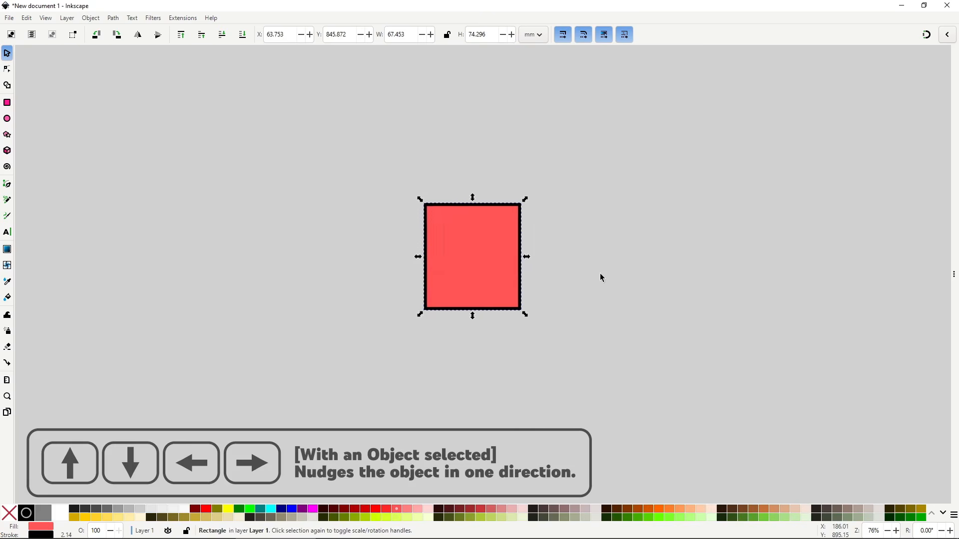
key("Up")
key("Up")
key("Up")
key("Up")
key("Up")
key("Up")
key("Up")
key("Up")
key("Left")
key("Left")
key("Left")
key("Left")
key("Left")
key("Left")
key("Left")
key("Left")
key("Left")
key("Left")
key("Left")
key("Left")
key("Left")
key("Left")
key("Left")
key("Left")
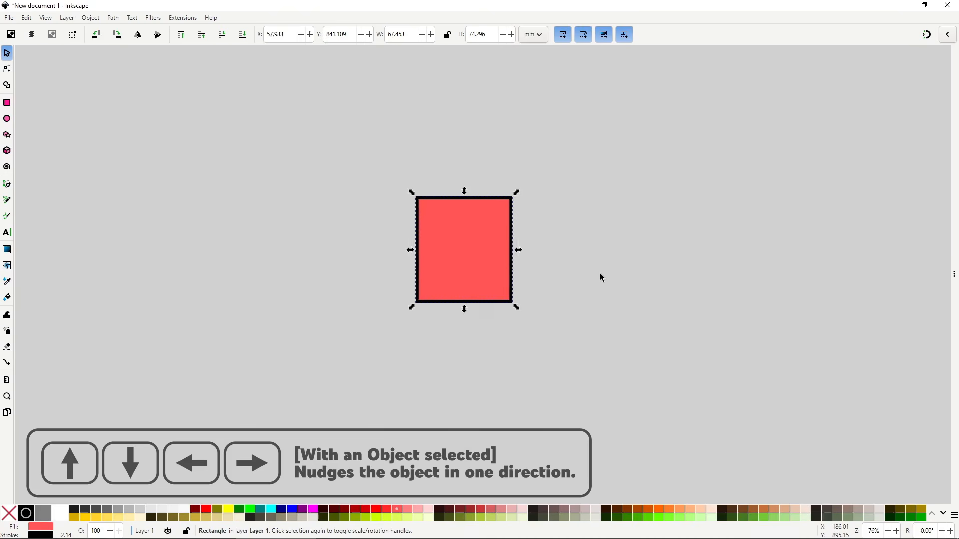
key("Left")
key("Left")
key("Left")
key("Left")
key("Left")
key("Left")
key("Left")
key("Left")
key("Left")
key("Left")
key("Down")
key("Down")
key("Down")
key("Down")
key("Down")
key("Down")
key("Down")
key("Down")
key("Down")
key("Down")
key("Down")
key("Down")
key("Down")
key("Down")
key("Down")
key("Down")
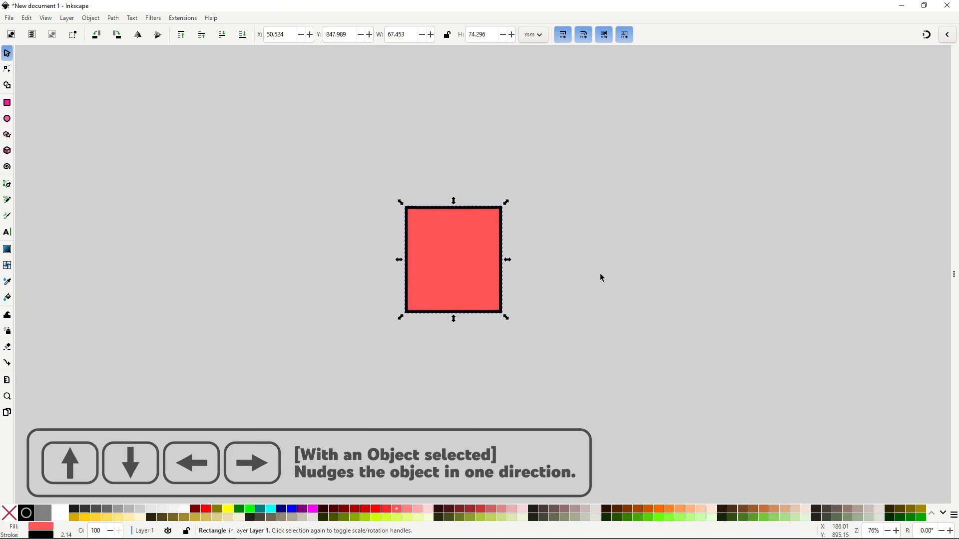
key("Down")
key("Down")
key("Down")
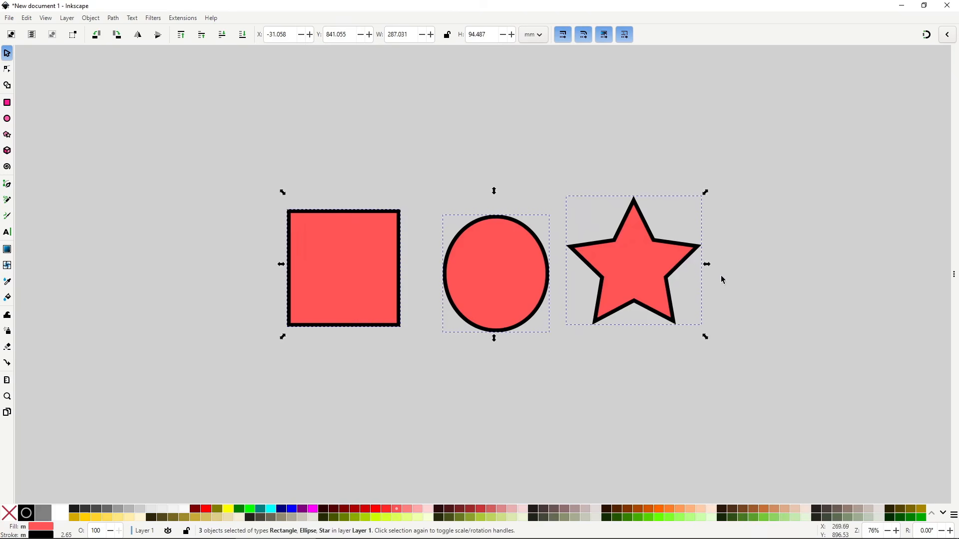
Transform the three selected shapes together to about 231 × 95 mm overall and shift the group slightly.
left_click_drag(706, 263, 666, 264)
mouse_move(665, 192)
left_mouse_down()
mouse_move(663, 273)
mouse_move(646, 168)
mouse_move(663, 196)
left_mouse_up()
mouse_move(528, 301)
left_mouse_down()
mouse_move(527, 432)
mouse_move(579, 276)
mouse_move(273, 285)
mouse_move(528, 319)
left_mouse_up()
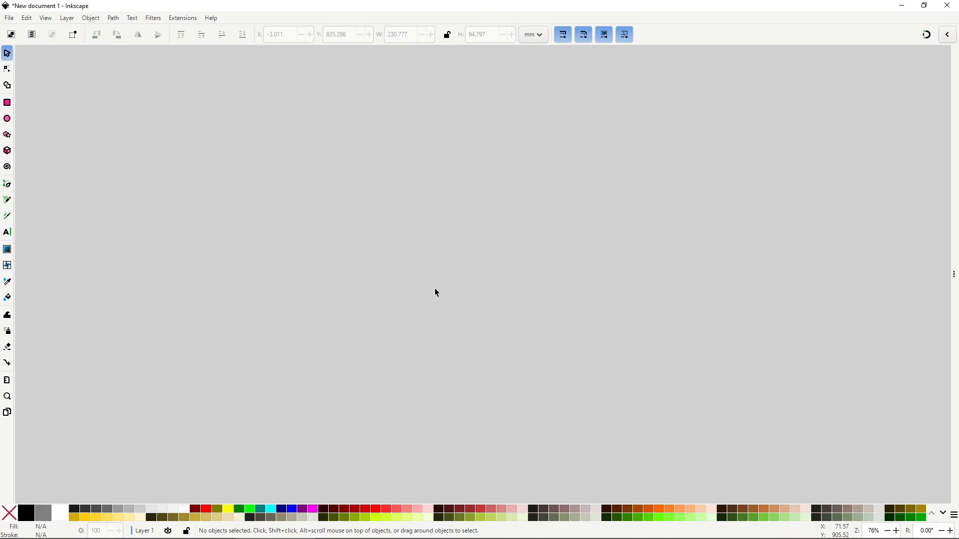
Draw a square of about 86 × 86 mm and a perfect circle beside it.
left_click(8, 103)
left_click_drag(306, 213, 437, 335)
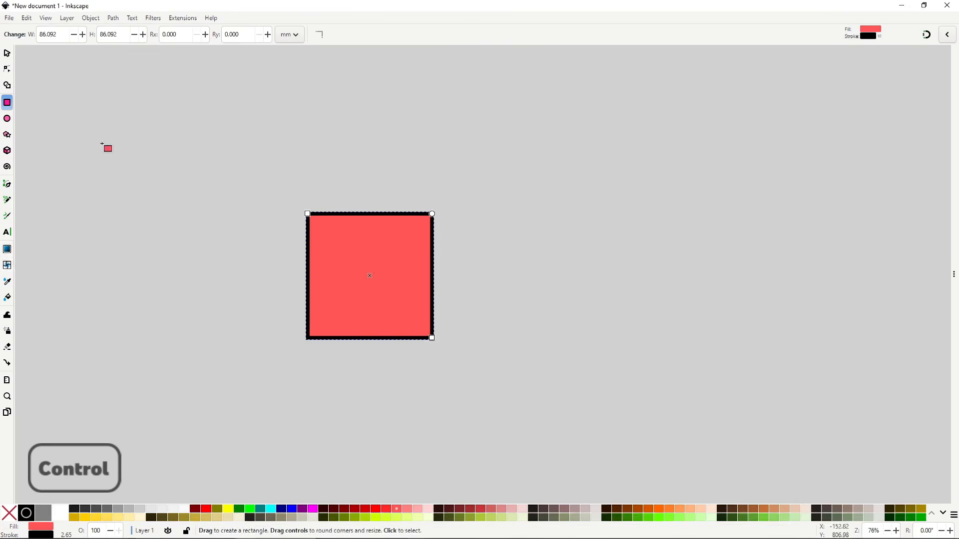
left_click(7, 119)
left_click_drag(523, 216, 657, 346)
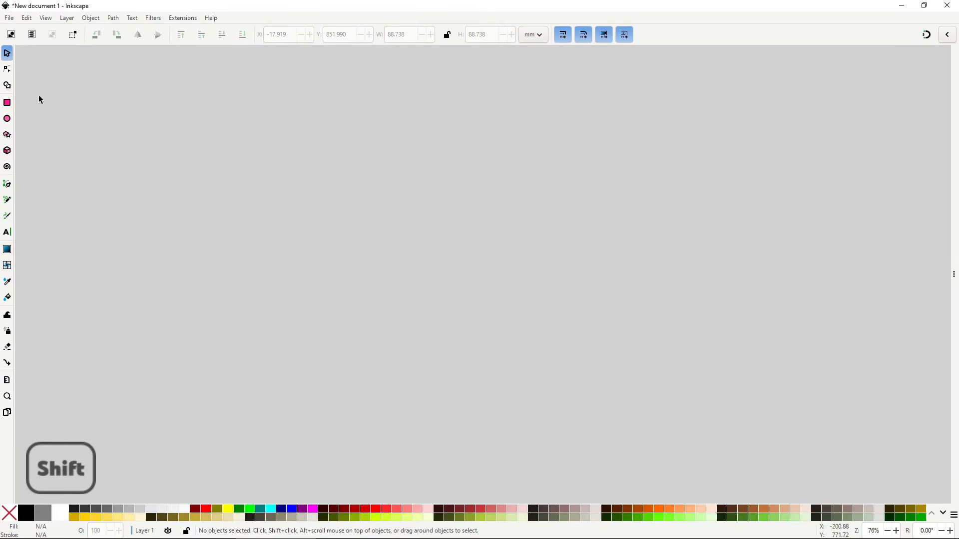
Draw a rectangle outward from its centre, and beside it an ellipse of about 88 × 87 mm, also from its centre.
key("r")
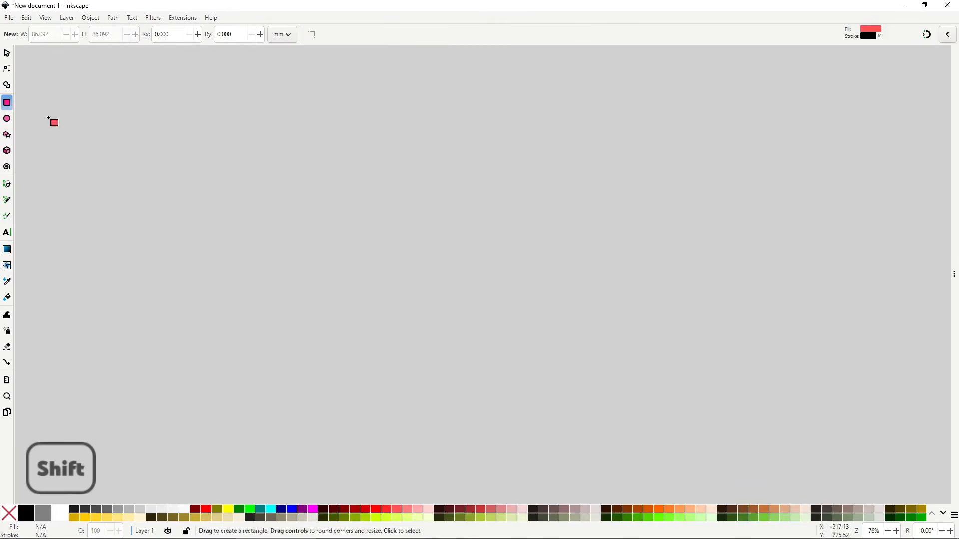
key("shift")
mouse_move(421, 259)
left_mouse_down()
mouse_move(472, 276)
mouse_move(505, 272)
mouse_move(519, 331)
mouse_move(437, 360)
mouse_move(497, 358)
mouse_move(526, 338)
left_mouse_up()
left_click(7, 119)
left_click_drag(646, 246, 709, 309)
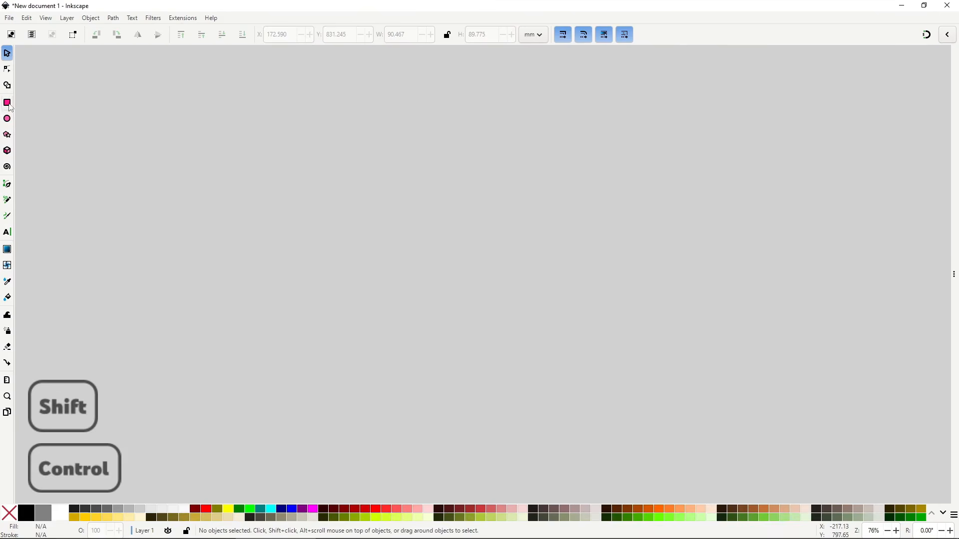
Draw a perfect square outward from its centre, and beside it a perfect circle, also from its centre.
left_click(8, 103)
left_click_drag(318, 257, 390, 316)
left_click(7, 119)
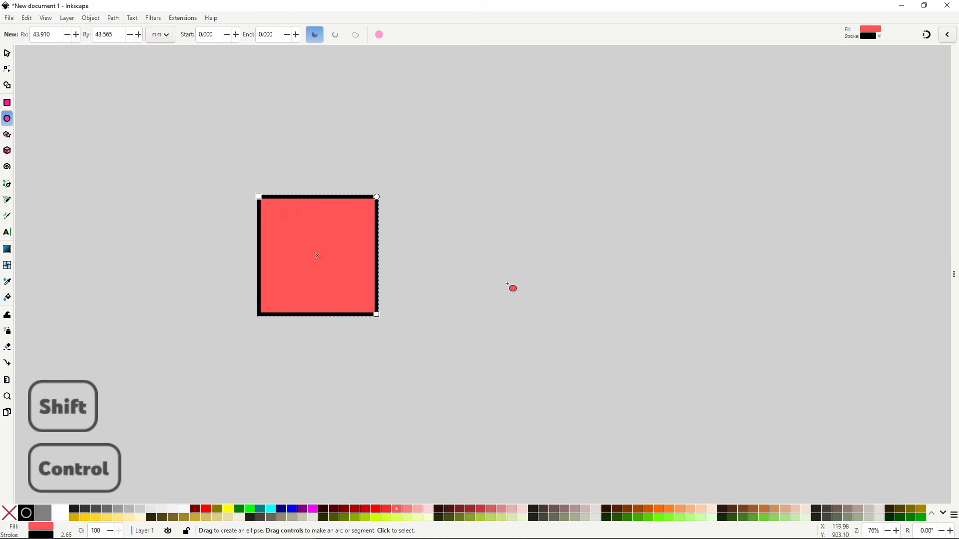
left_click_drag(501, 247, 563, 305)
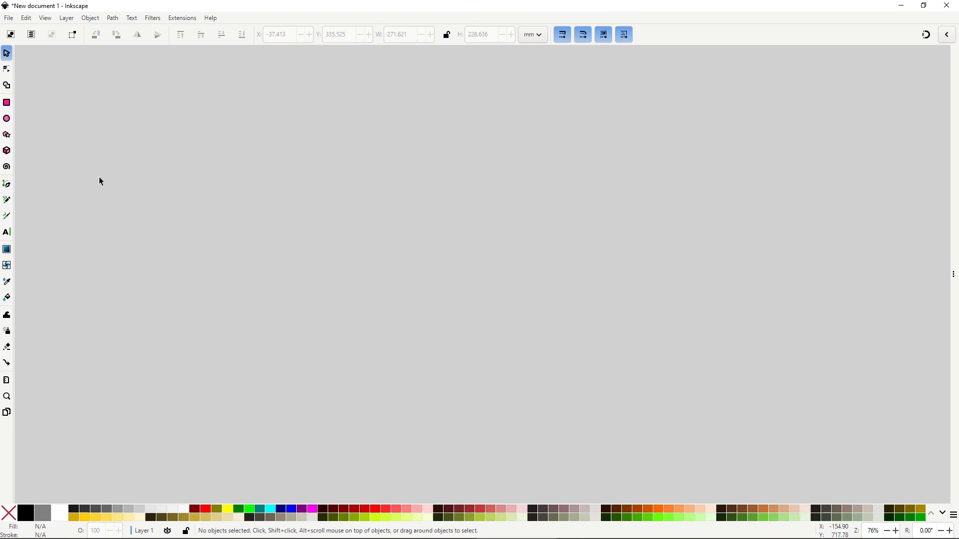
Draw a closed seven-cornered shape of straight segments with the Pen tool, and delete it.
left_click(7, 184)
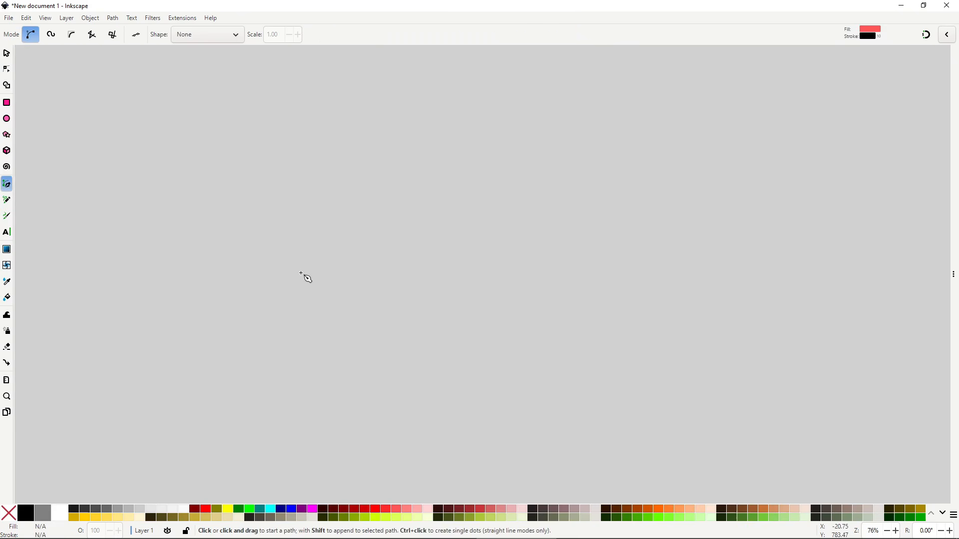
left_click(325, 253)
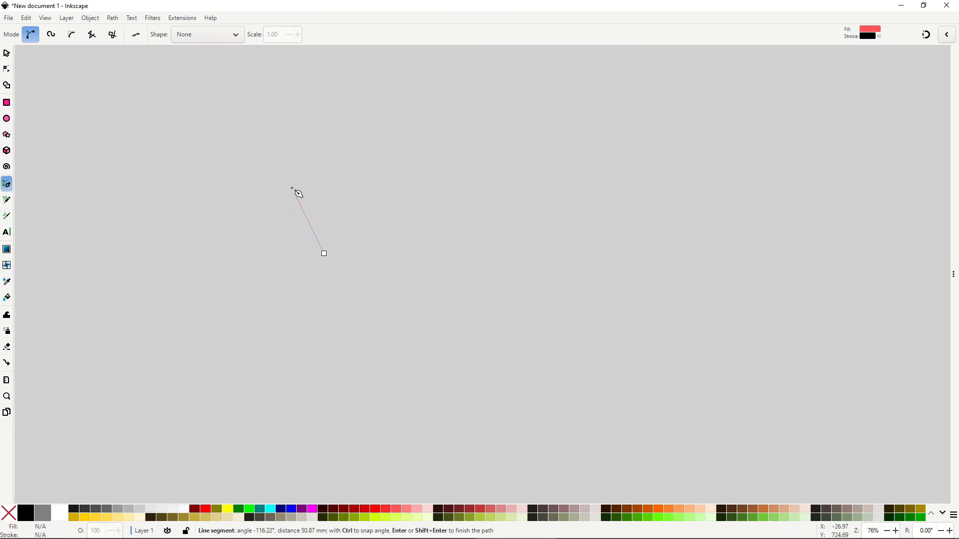
left_click(293, 189)
left_click(414, 100)
left_click(552, 181)
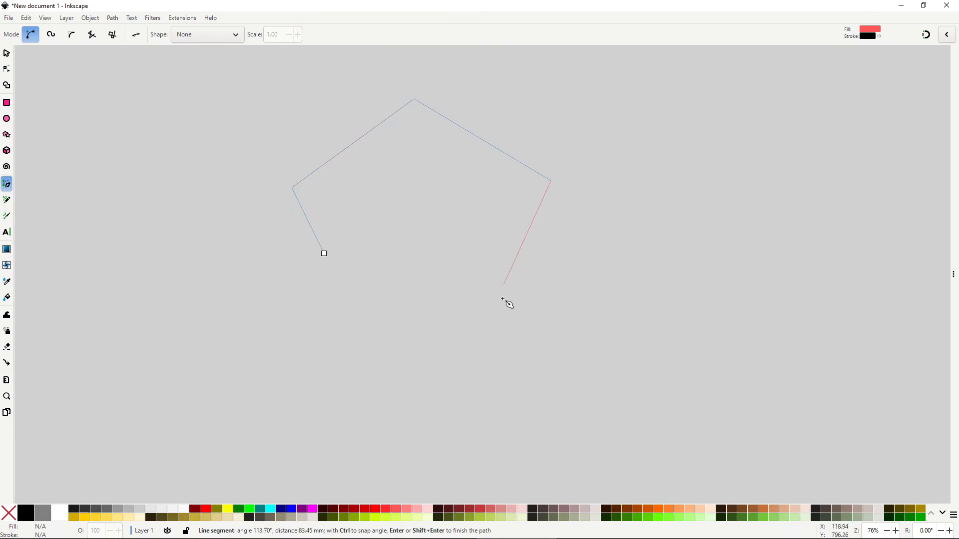
left_click(510, 347)
left_click(377, 389)
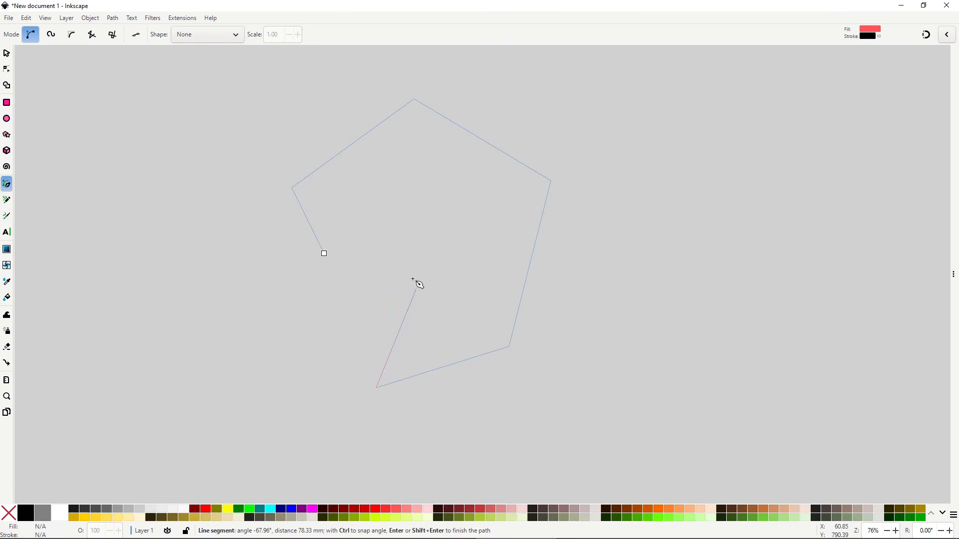
left_click(418, 283)
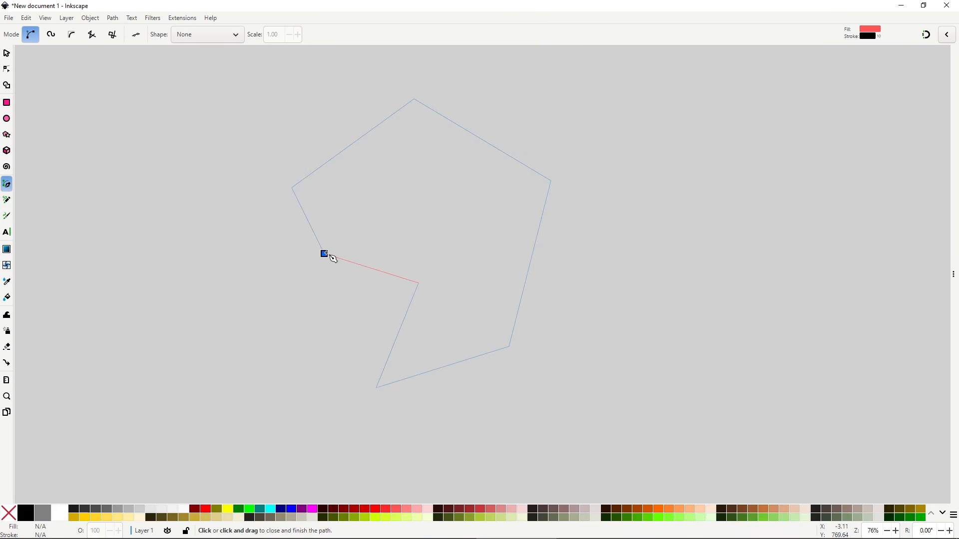
left_click(325, 254)
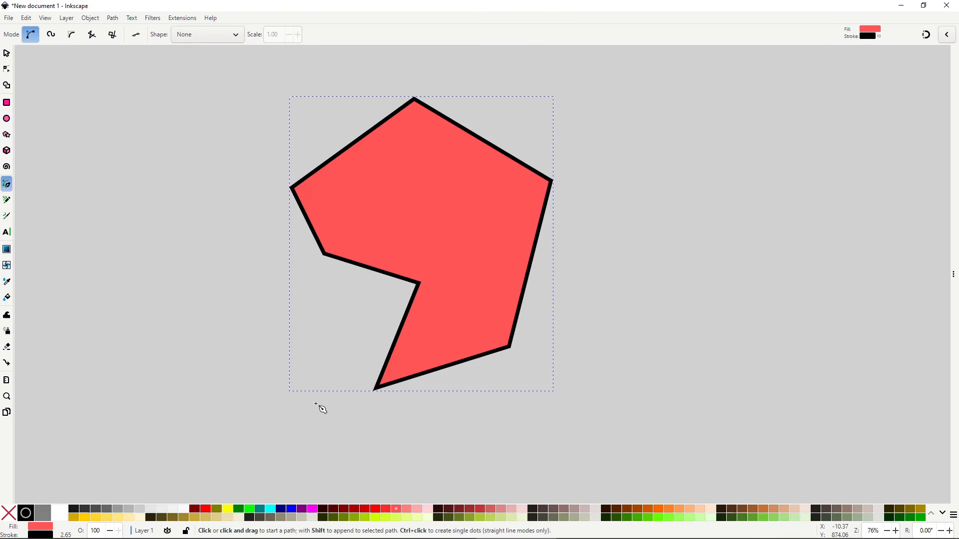
key("Delete")
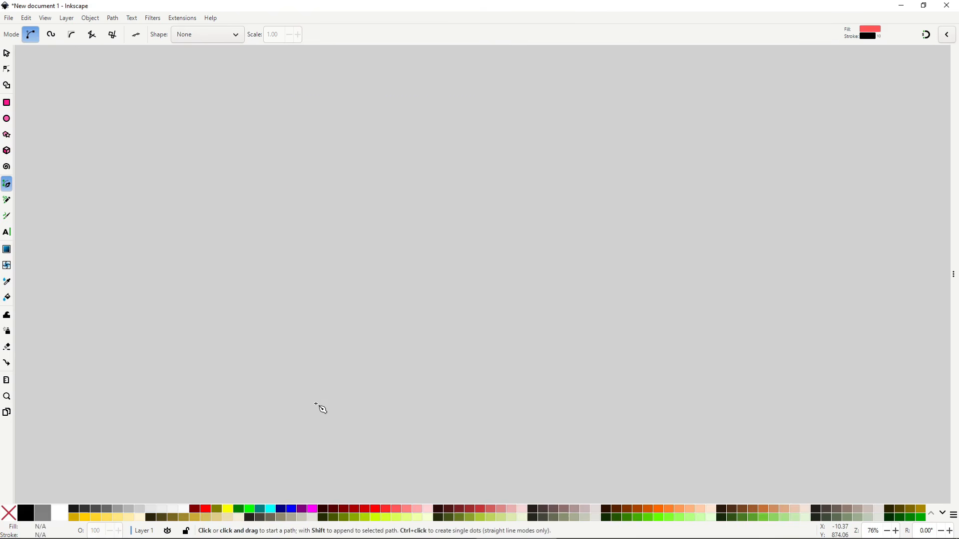
Draw an arch-like path of five straight segments with the Pen tool, finishing it open at the bottom.
left_click(357, 361)
left_click(295, 276)
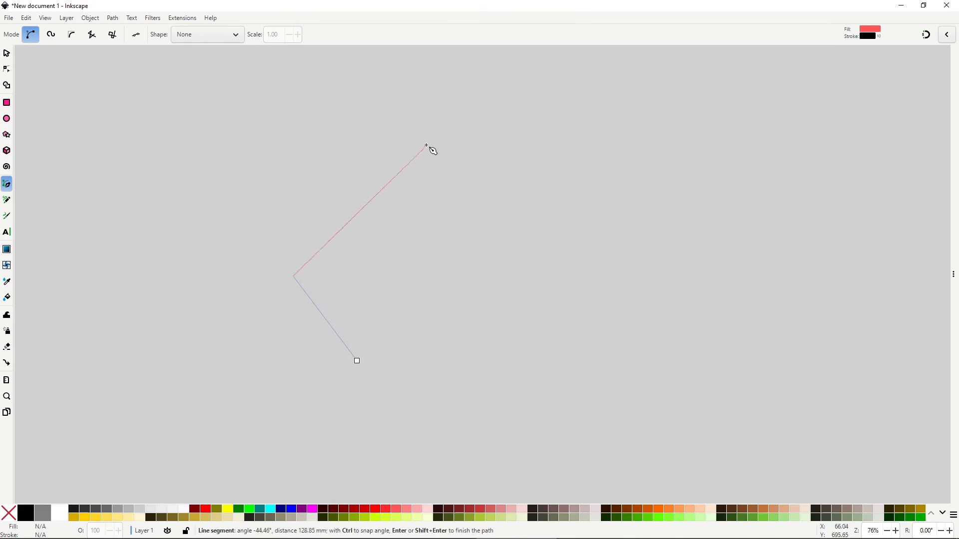
left_click(411, 118)
left_click(568, 156)
left_click(622, 247)
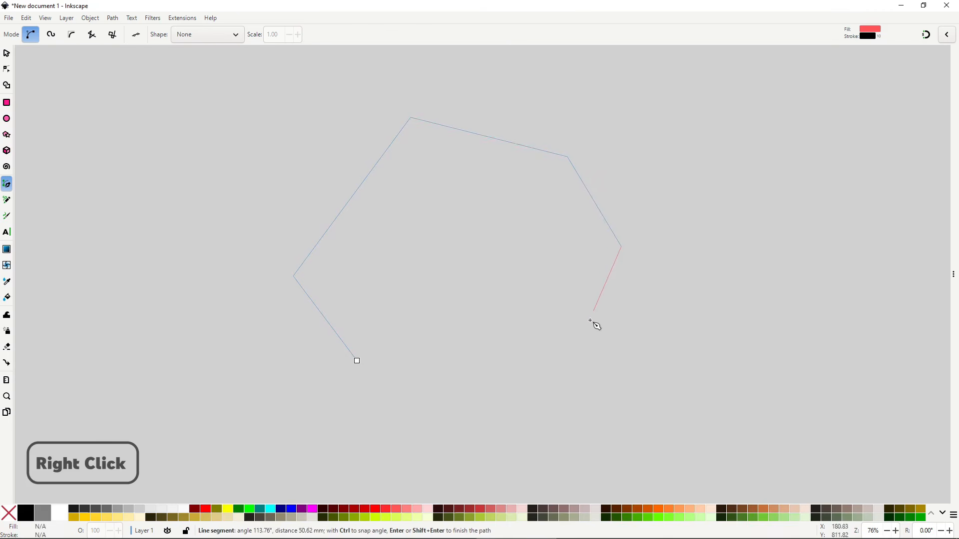
left_click(556, 368)
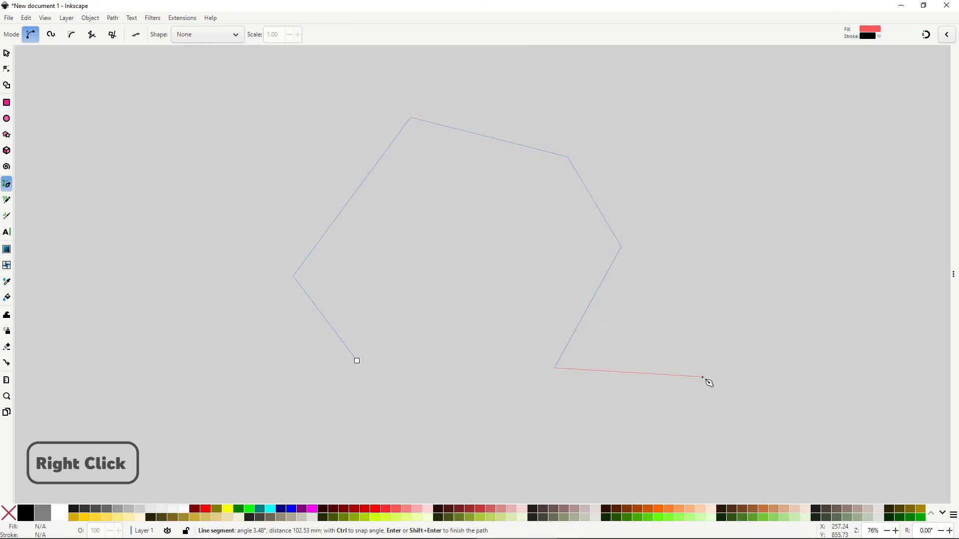
right_click(704, 377)
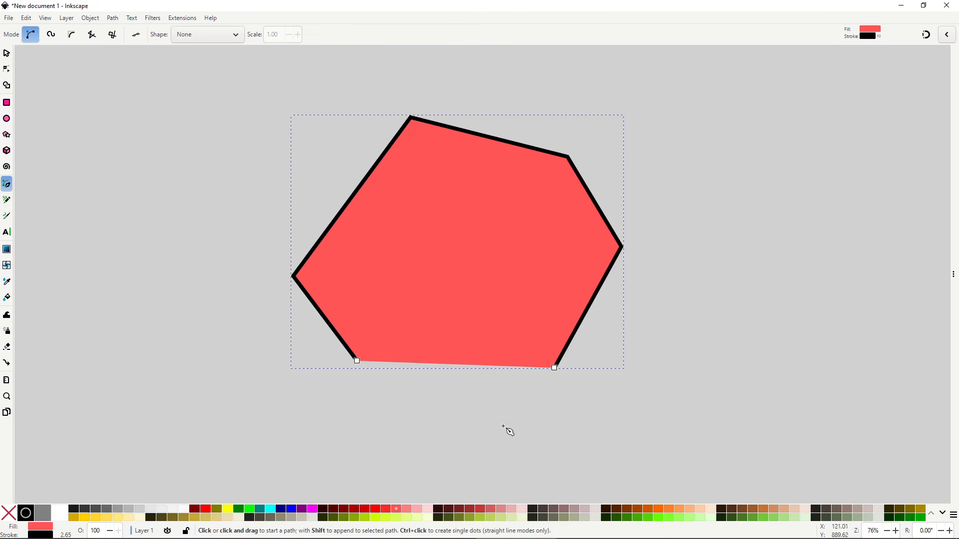
Extend the open path from its lower-left end node with four straight segments, finishing it still open.
left_click(356, 362)
left_click(262, 348)
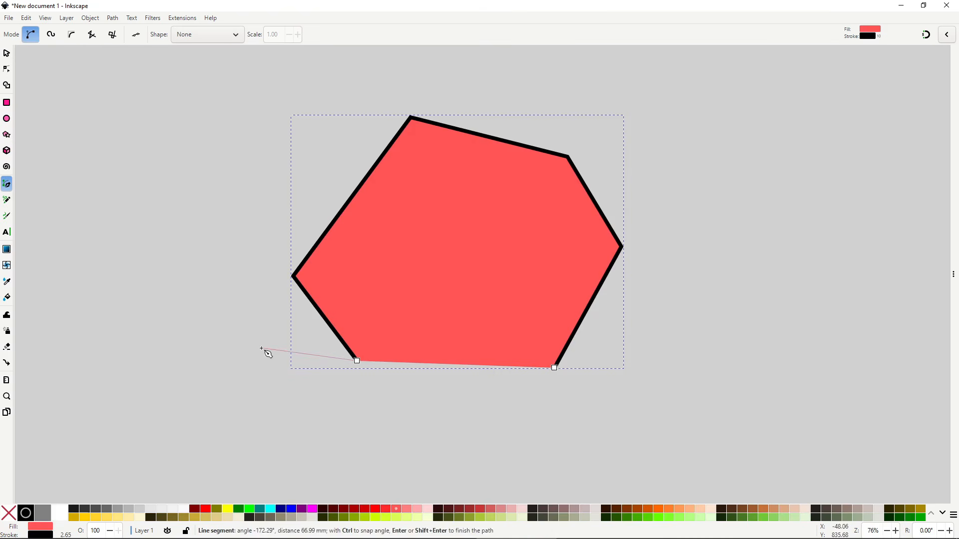
left_click(278, 414)
left_click(398, 421)
double_click(412, 404)
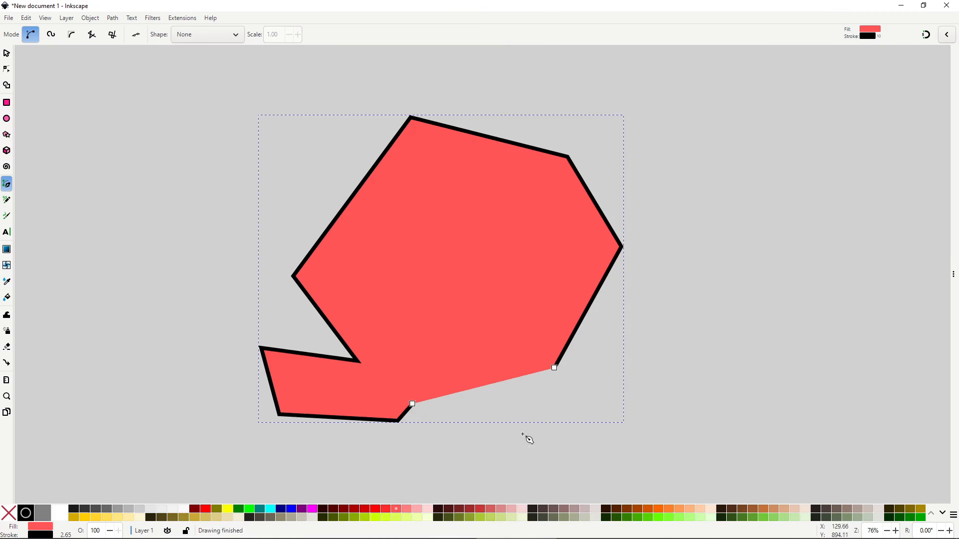
Extend the open path from its lower-right end node with five straight segments that cut up into the shape.
left_click(554, 369)
left_click(586, 394)
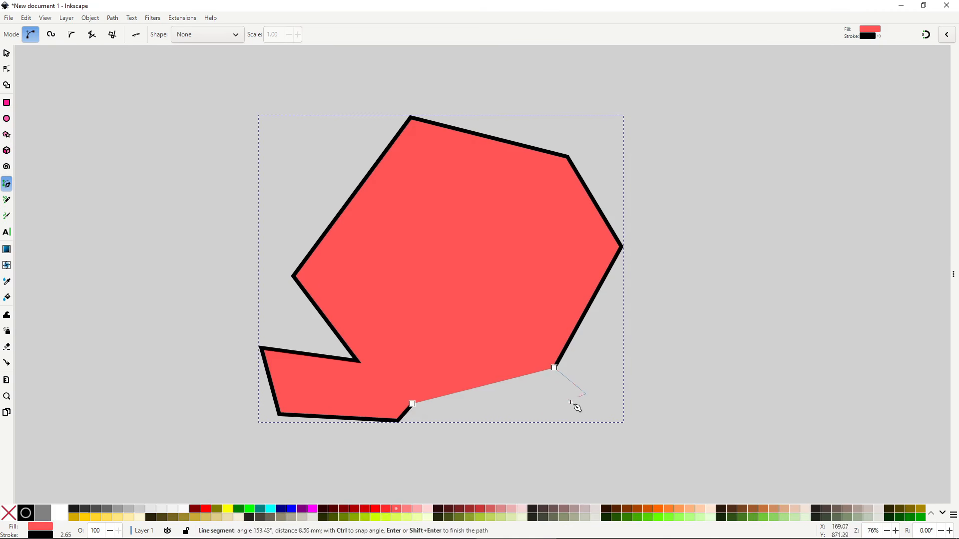
left_click(536, 421)
left_click(521, 276)
left_click(440, 287)
left_click(471, 341)
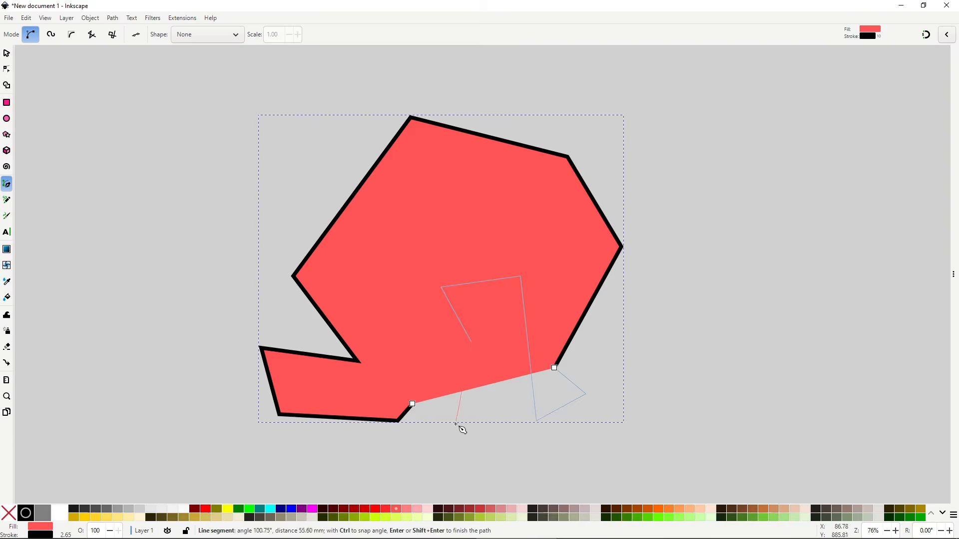
key("Return")
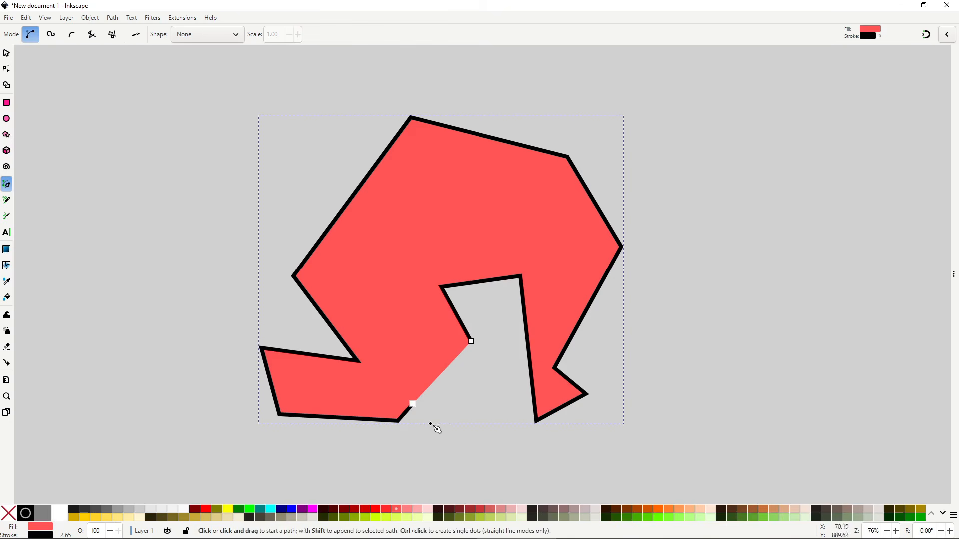
Close the path by joining its two open end nodes with three straight segments, and delete the finished shape.
left_click(412, 404)
left_click(445, 429)
left_click(485, 384)
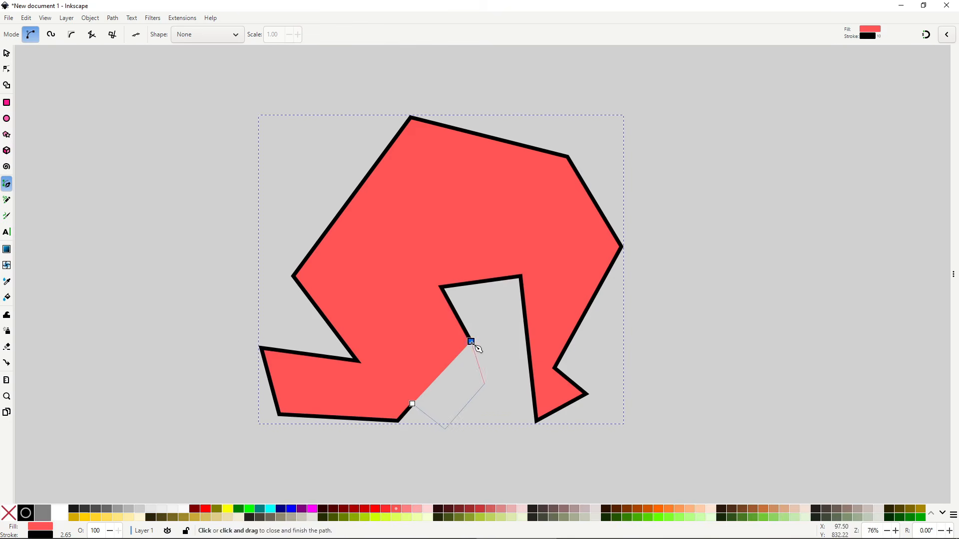
left_click(471, 342)
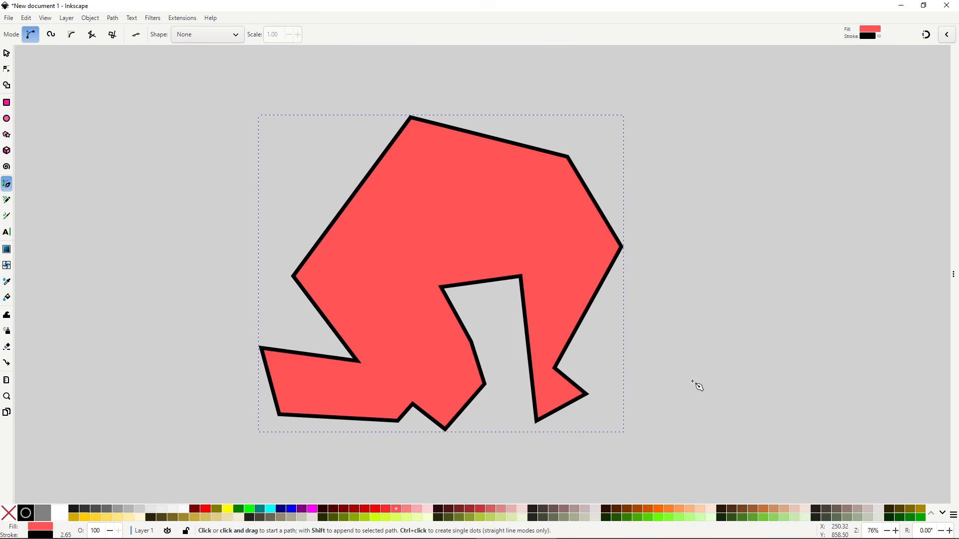
key("Delete")
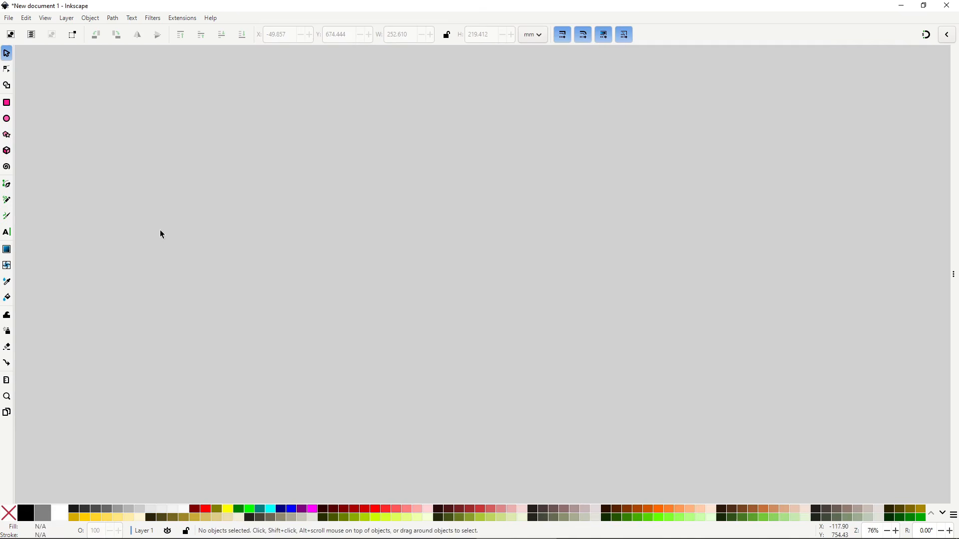
Draw a closed wavy shape from seven nodes with curved segments using the Pen tool, and delete it.
left_click(7, 184)
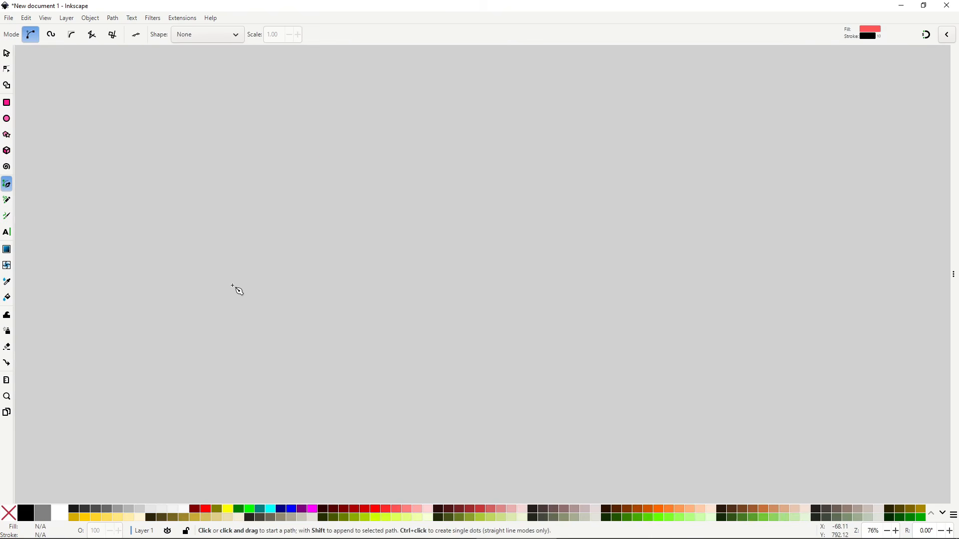
left_click(232, 286)
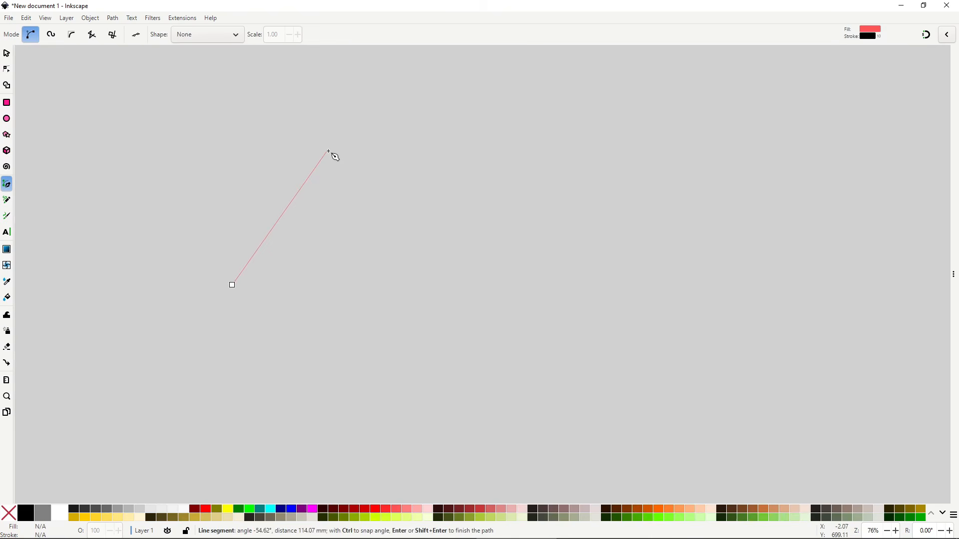
left_click_drag(329, 151, 425, 156)
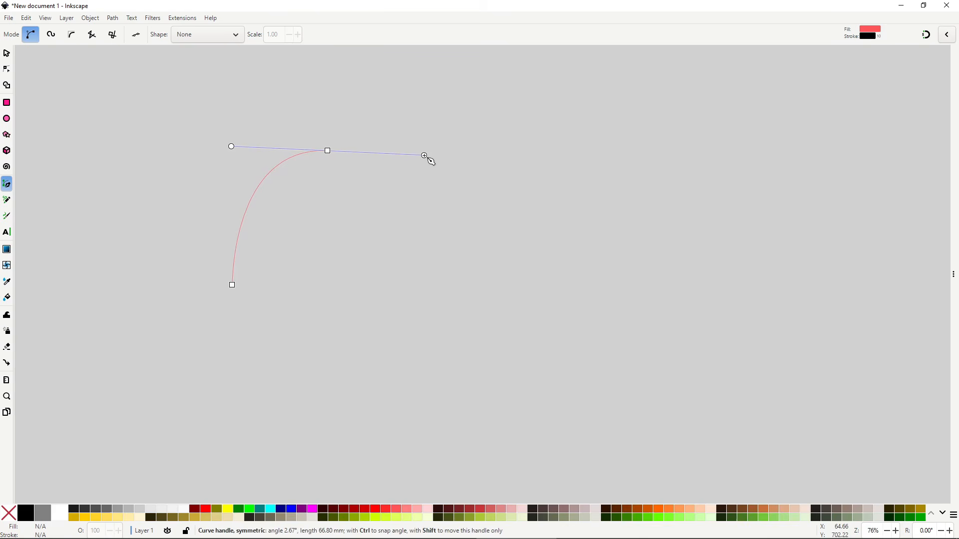
left_click_drag(441, 248, 509, 239)
left_click_drag(578, 145, 653, 169)
left_click_drag(630, 320, 532, 344)
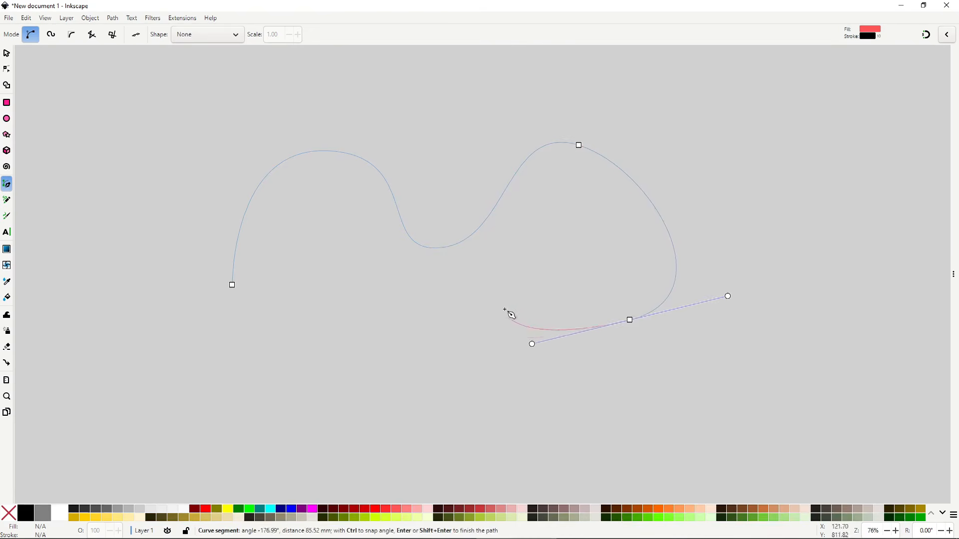
left_click_drag(474, 287, 291, 289)
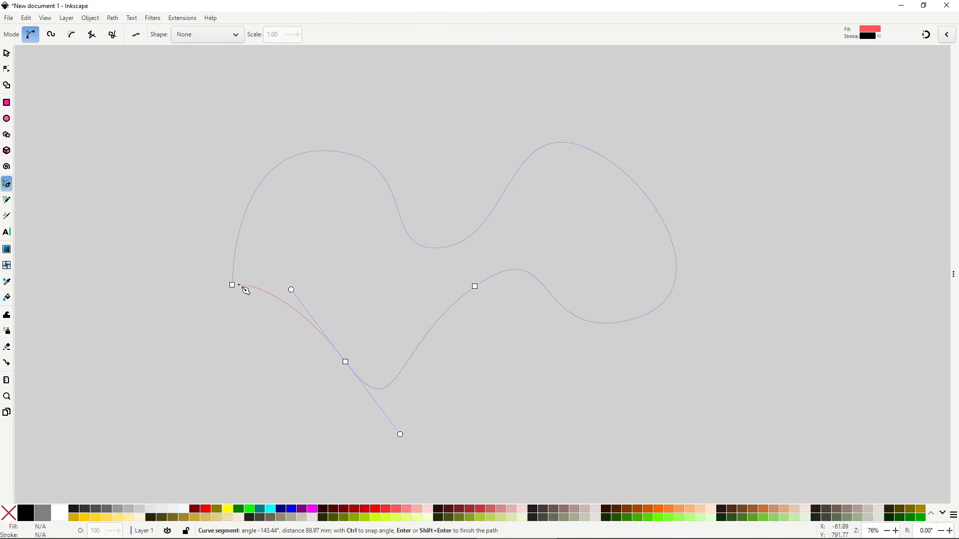
mouse_move(232, 285)
left_mouse_down()
mouse_move(204, 300)
mouse_move(246, 201)
mouse_move(282, 213)
left_mouse_up()
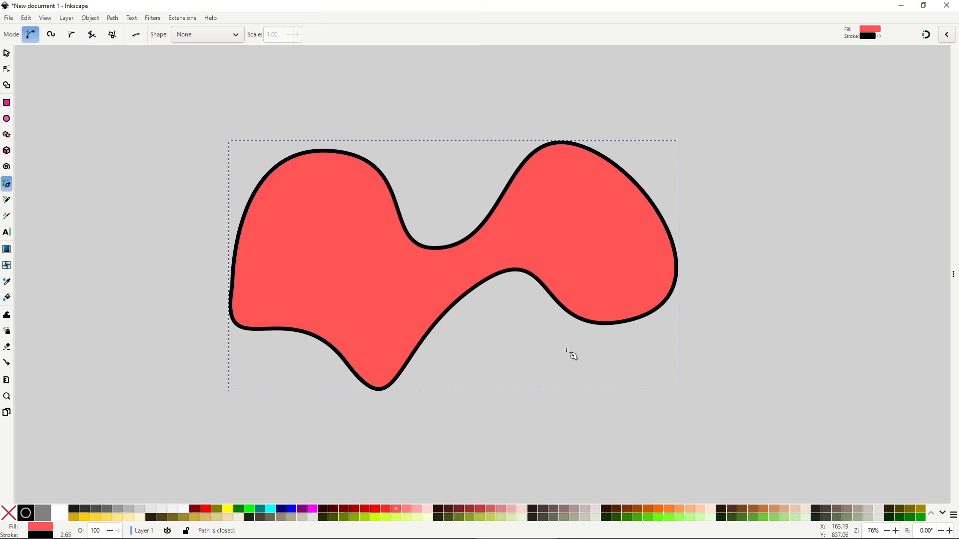
key("s")
key("Delete")
Draw an open S-shaped path of two curved segments with the Pen tool, arching up and dipping at its right end.
key("b")
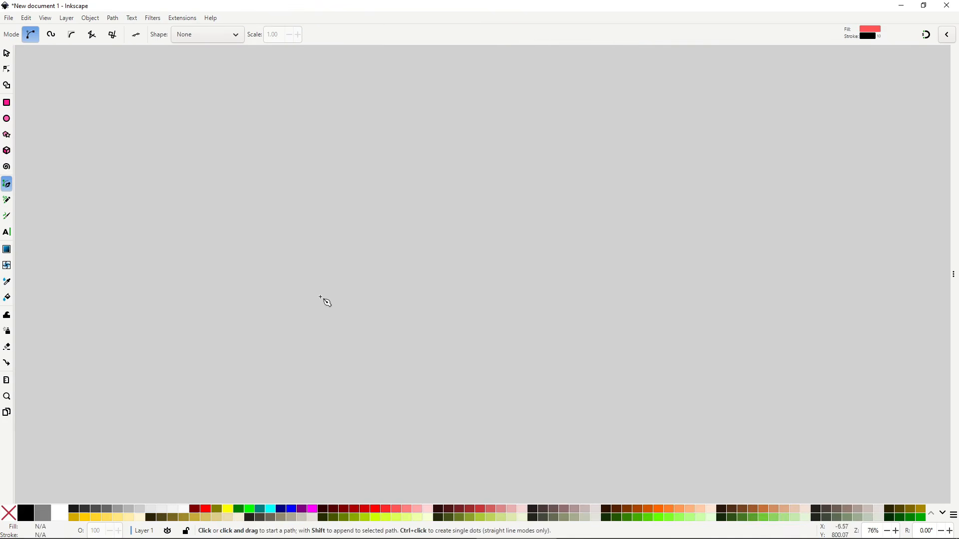
left_click(221, 309)
left_click_drag(361, 177, 476, 200)
left_click_drag(577, 287, 693, 230)
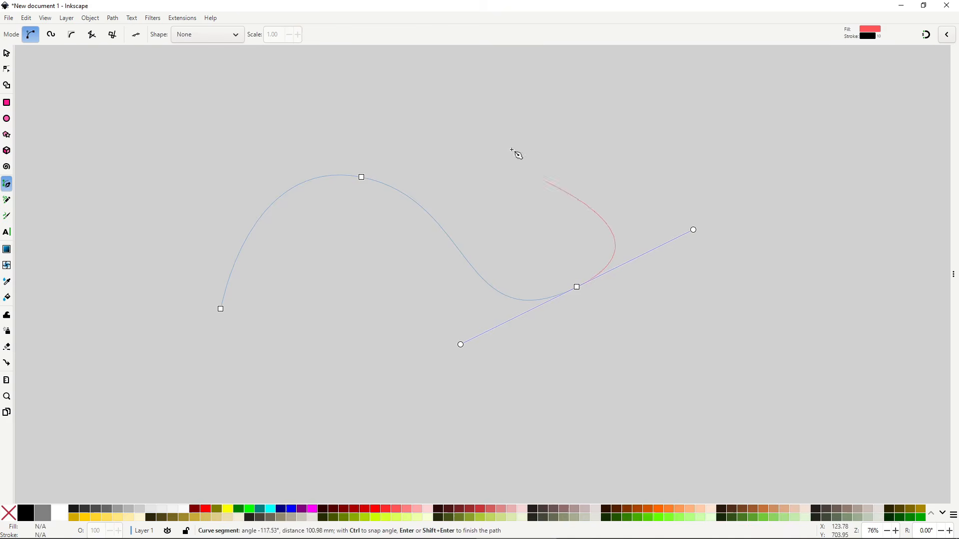
right_click(588, 170)
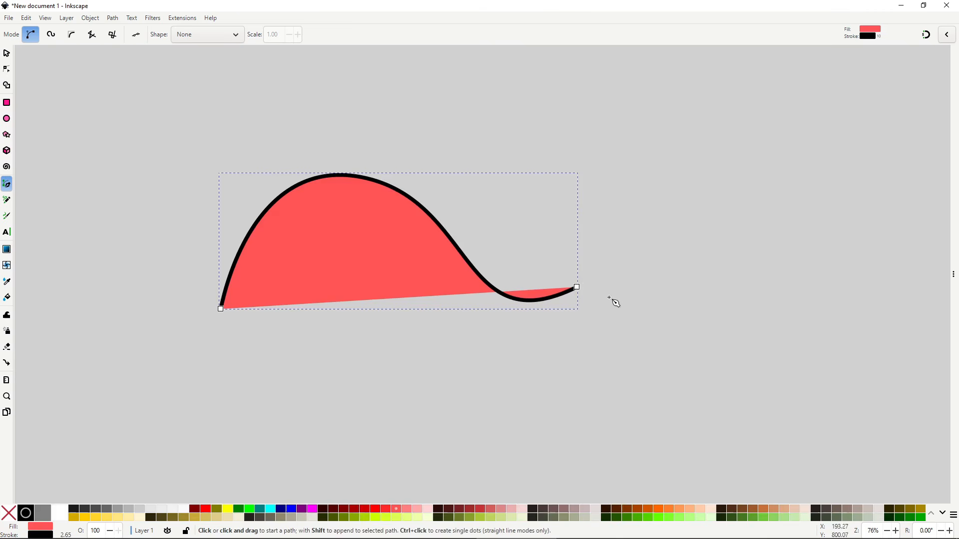
Extend the S-curve from its right end with a downward straight segment, an upward-sweeping curve and a small arch, leaving sharp corners between them.
left_click(577, 288)
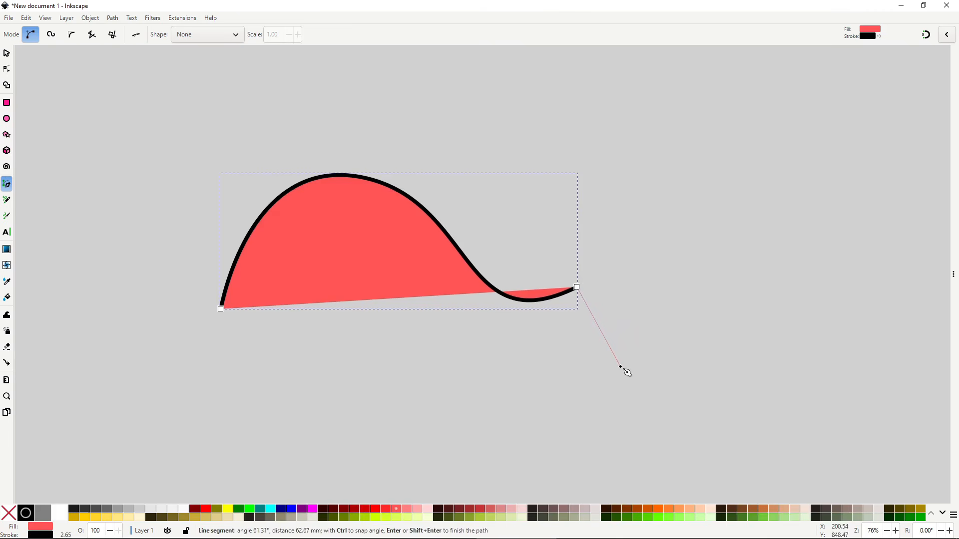
left_click(620, 367)
left_click_drag(718, 246, 647, 125)
right_click(647, 124)
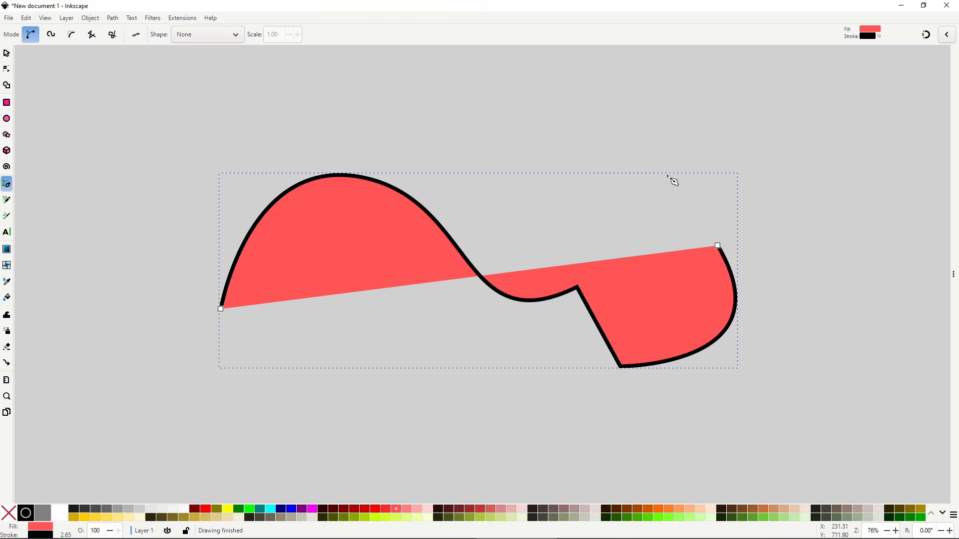
left_click(718, 245)
left_click_drag(810, 236, 860, 346)
right_click(839, 287)
Continue the path from the small arch's right end with a long downward straight segment and a curve back to the lower middle.
left_click(810, 236)
left_click(744, 453)
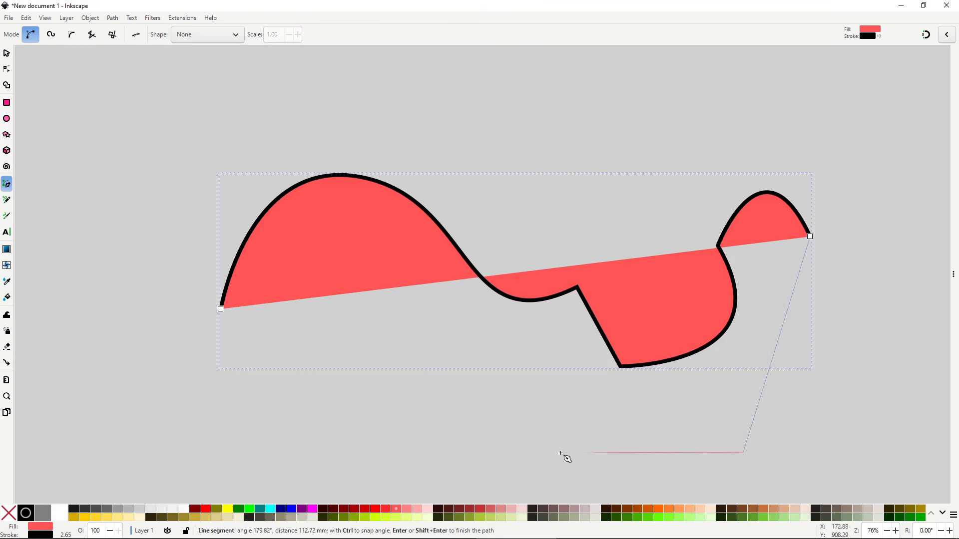
left_click_drag(493, 410, 469, 338)
right_click(469, 338)
Continue the path with a curve to the lower middle, a short straight segment down-left and a curve arching back up.
left_click(493, 411)
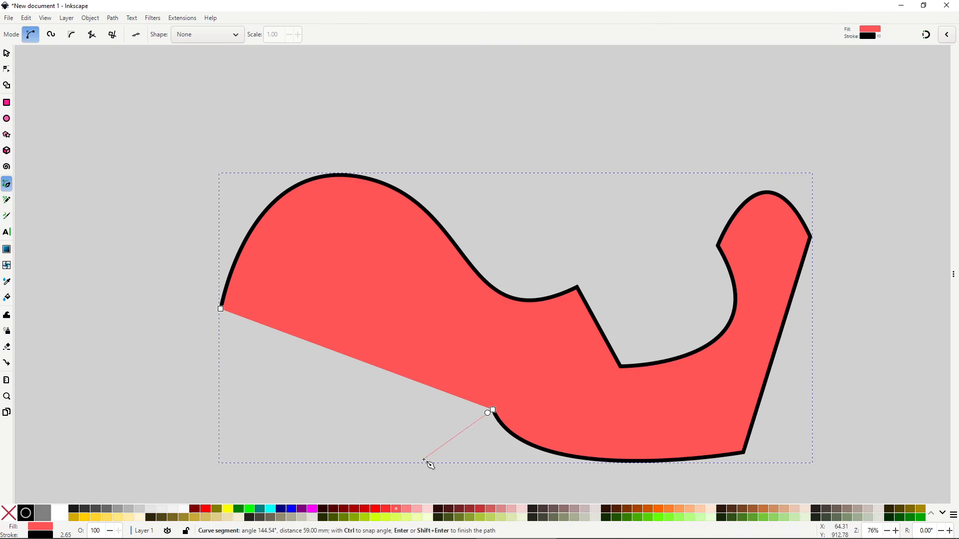
left_click(423, 459)
left_click_drag(376, 309, 277, 310)
right_click(278, 310)
left_click(376, 309)
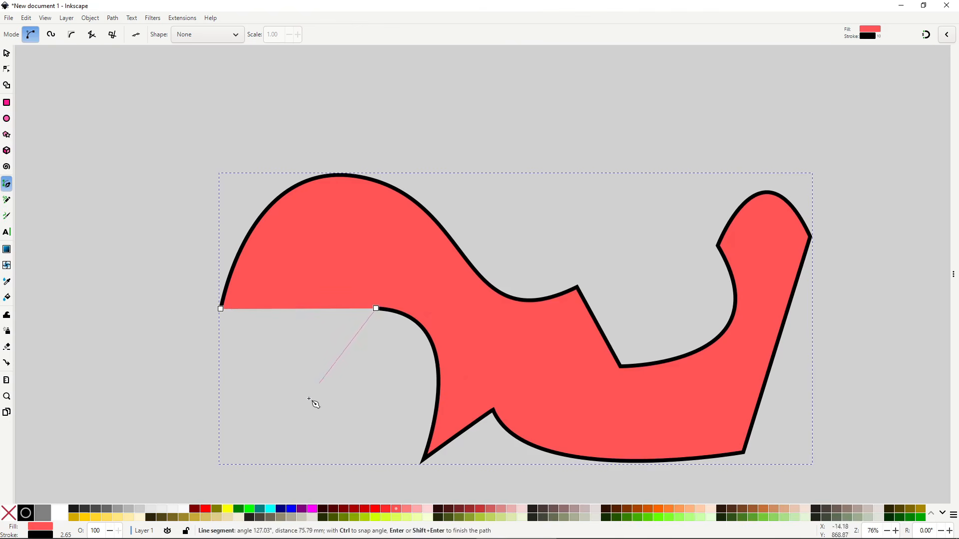
Extend the path around its lower-left end toward the starting node with further straight and curved segments.
left_click(292, 409)
left_click(269, 349)
left_click_drag(162, 402, 159, 477)
left_click_drag(154, 318, 227, 338)
left_click(155, 317)
left_click(159, 268)
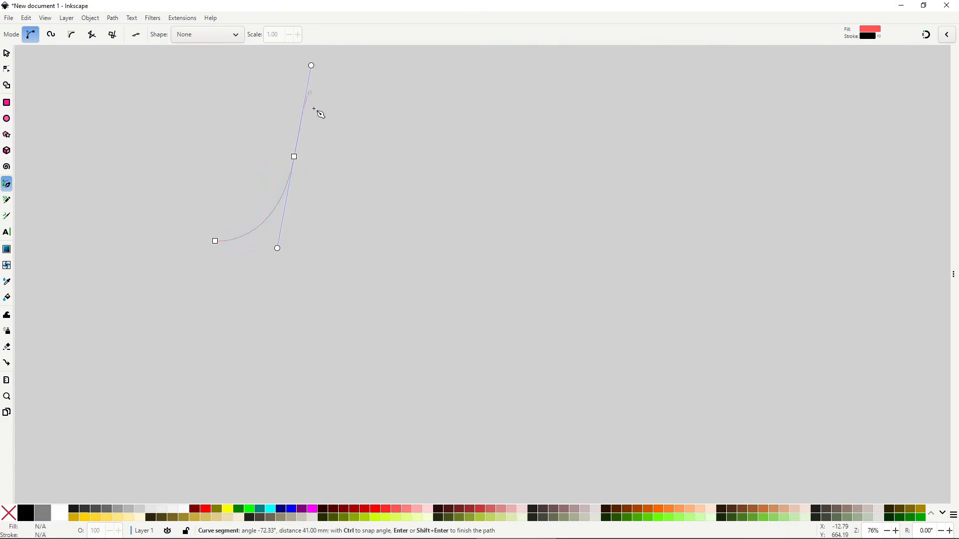
Draw a new open Pen path from a rising curve, a dipping curve, a short downward straight and an upward-sweeping curve, with sharp corners.
key("Return")
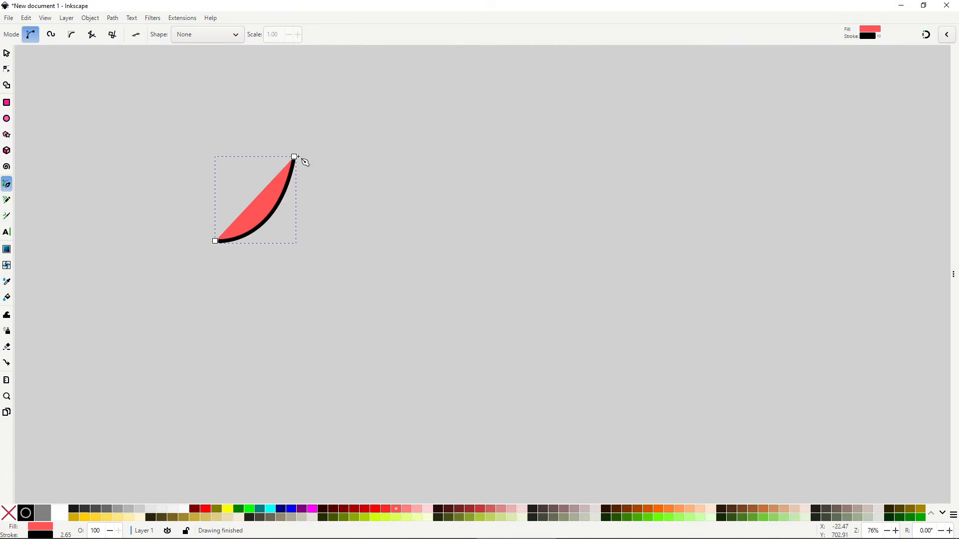
left_click(294, 157)
left_click_drag(381, 162, 450, 93)
key("Return")
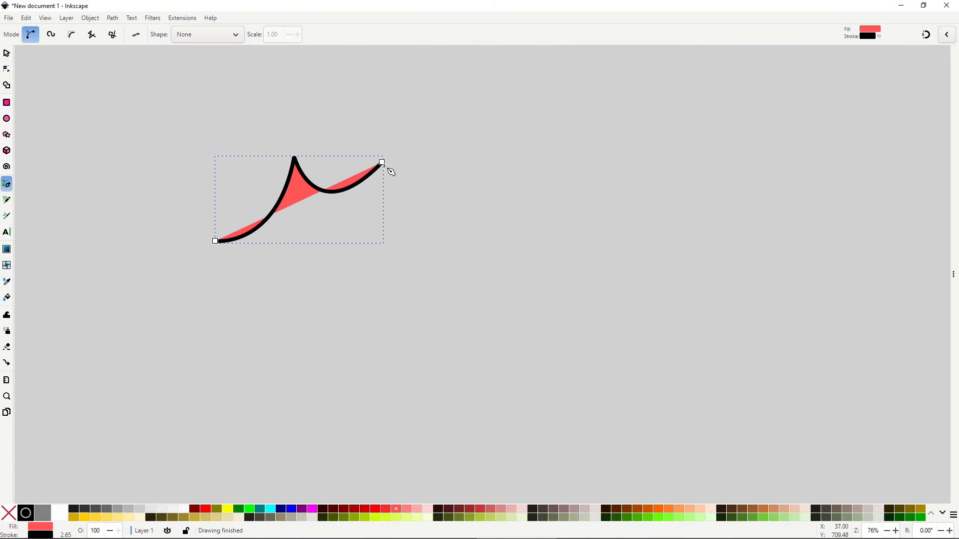
left_click(382, 162)
left_click(375, 253)
left_click_drag(499, 159, 514, 38)
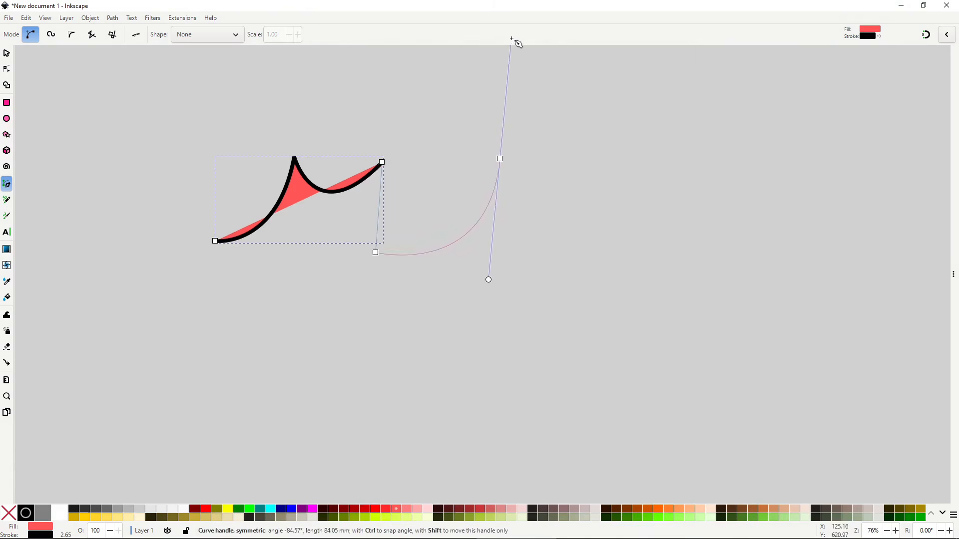
key("Return")
Extend the path with a short horizontal straight, a large outward curve downward, an upward straight and a curve to the lower middle.
left_click(500, 159)
left_click(567, 161)
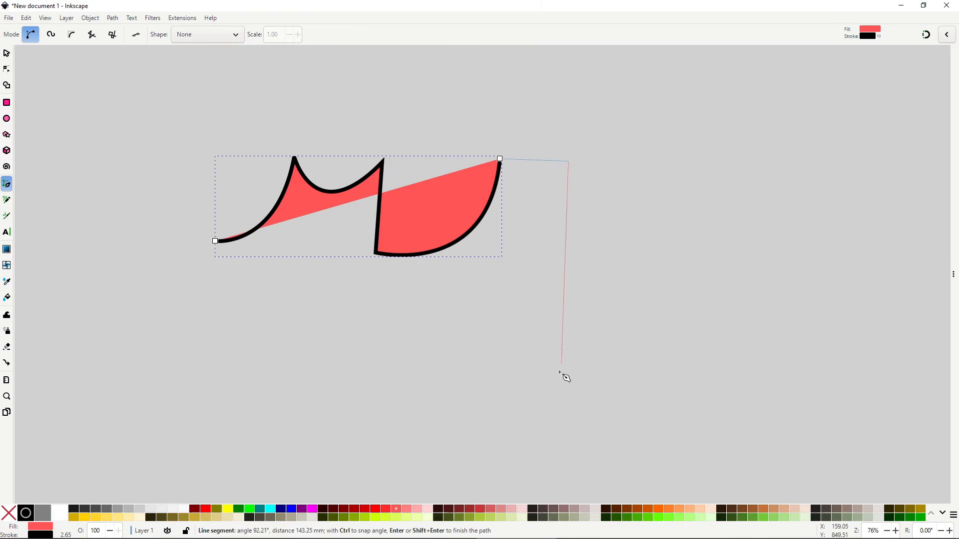
left_click_drag(558, 376, 430, 454)
key("Return")
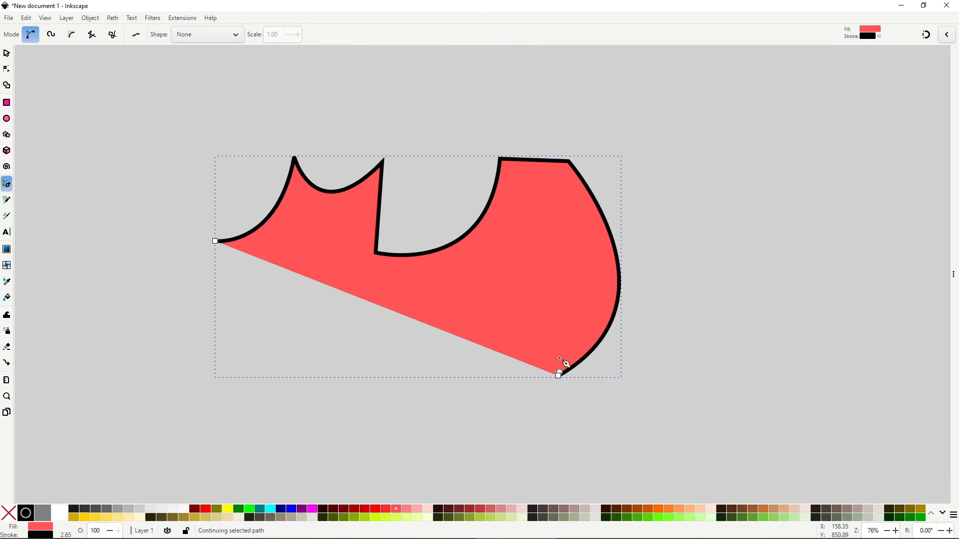
left_click(558, 376)
left_click_drag(418, 367, 405, 472)
key("Return")
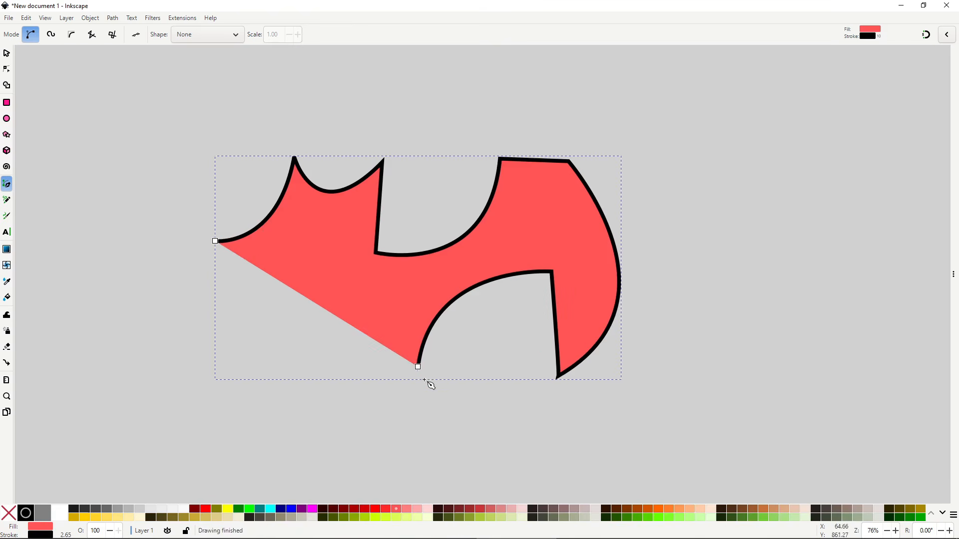
Continue the path with a sagging curve, a short straight and an arch to the left, and close it at the first node.
left_click(418, 367)
left_click_drag(297, 370, 96, 400)
key("Return")
left_click(296, 369)
key("Return")
left_click(197, 320)
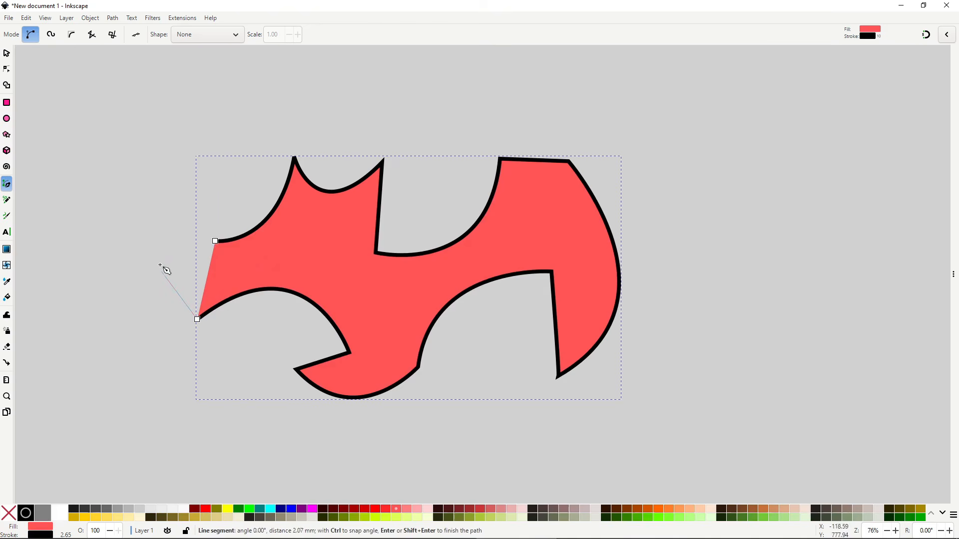
left_click_drag(215, 240, 220, 178)
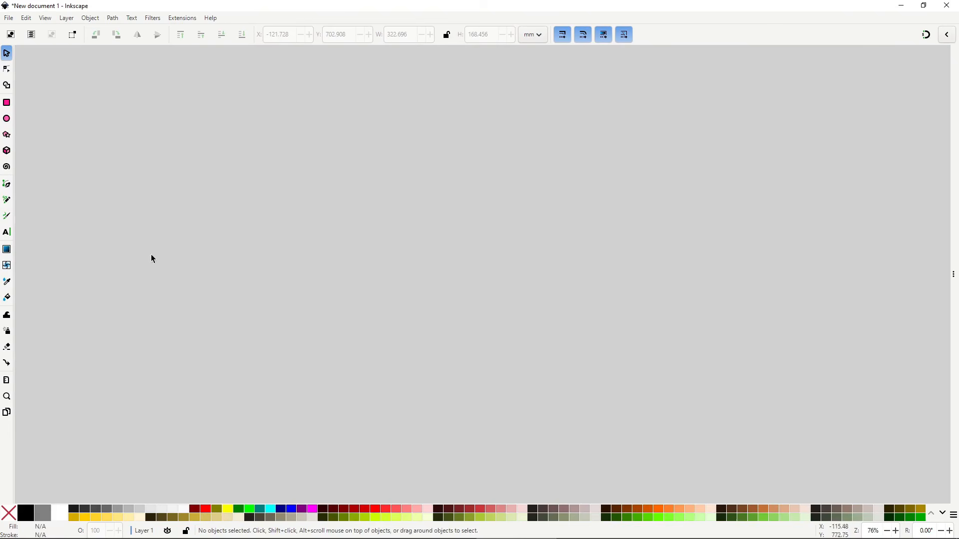
Draw an open freehand wave with four crests using the Pencil tool, and undo it.
left_click(7, 201)
mouse_move(122, 261)
left_mouse_down()
mouse_move(214, 190)
mouse_move(241, 229)
mouse_move(407, 200)
mouse_move(473, 234)
mouse_move(550, 193)
mouse_move(595, 255)
mouse_move(670, 178)
mouse_move(698, 308)
left_mouse_up()
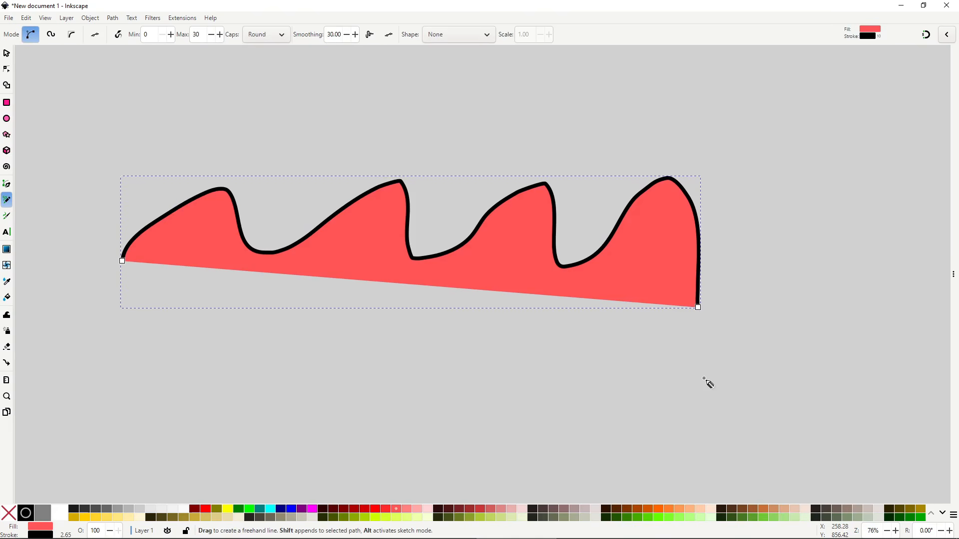
key("ctrl+z")
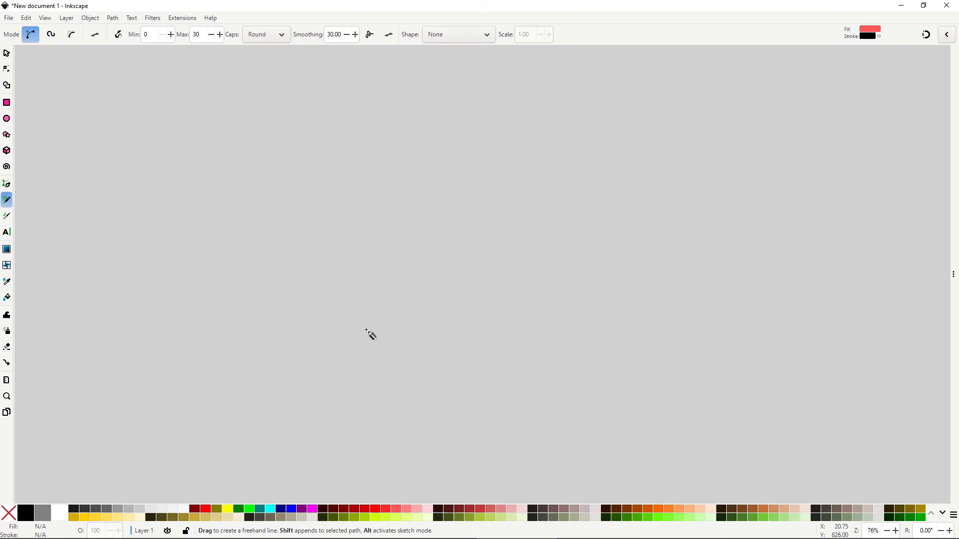
Draw a closed five-lobed freehand blob with the Pencil tool, undo it, and sketch another closed freehand shape.
mouse_move(367, 332)
left_mouse_down()
mouse_move(312, 286)
mouse_move(294, 182)
mouse_move(409, 156)
mouse_move(483, 194)
mouse_move(581, 204)
mouse_move(521, 303)
mouse_move(562, 382)
mouse_move(460, 351)
mouse_move(388, 413)
mouse_move(303, 374)
mouse_move(364, 334)
left_mouse_up()
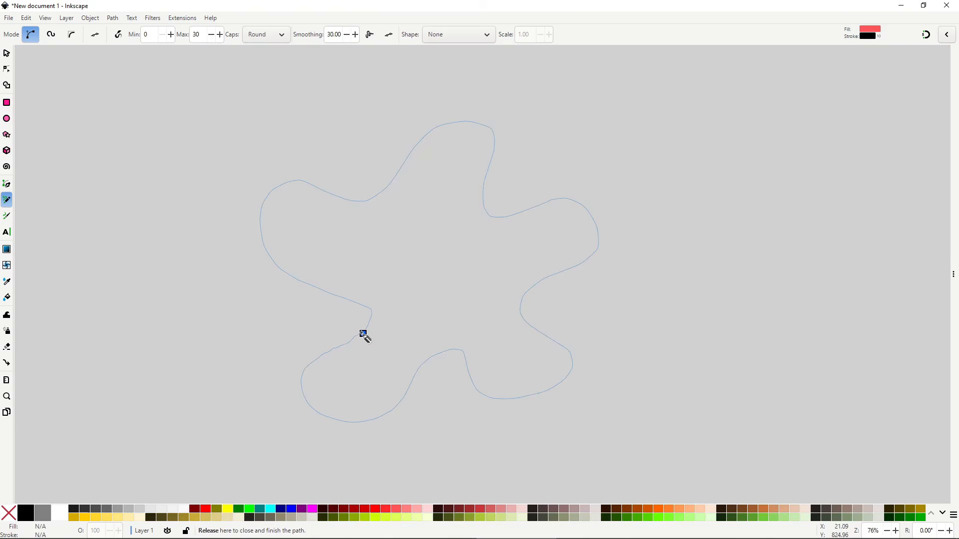
left_click_drag(364, 335, 364, 335)
key("ctrl+z")
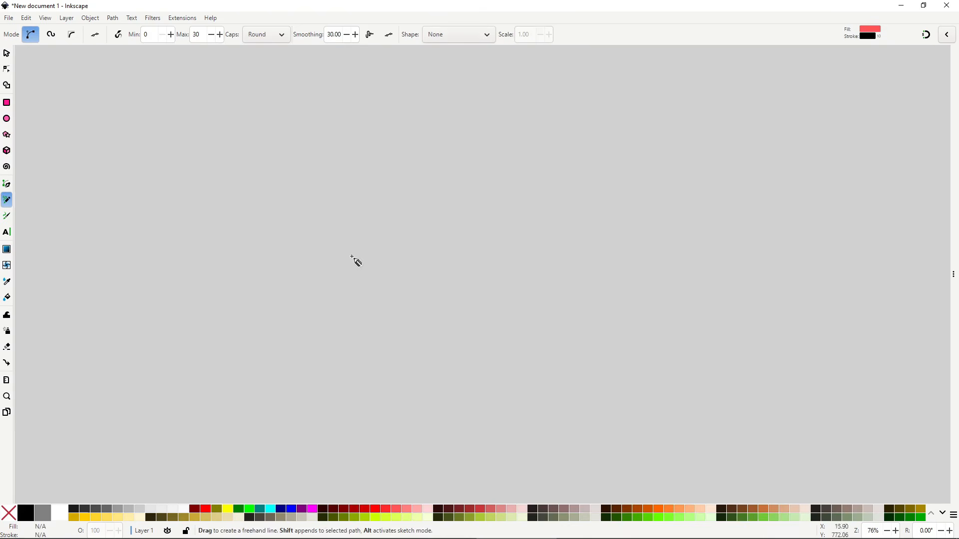
mouse_move(341, 260)
left_mouse_down()
mouse_move(419, 152)
mouse_move(430, 230)
mouse_move(478, 226)
mouse_move(494, 286)
mouse_move(450, 293)
mouse_move(373, 373)
mouse_move(373, 317)
mouse_move(270, 307)
mouse_move(288, 278)
mouse_move(341, 260)
left_mouse_up()
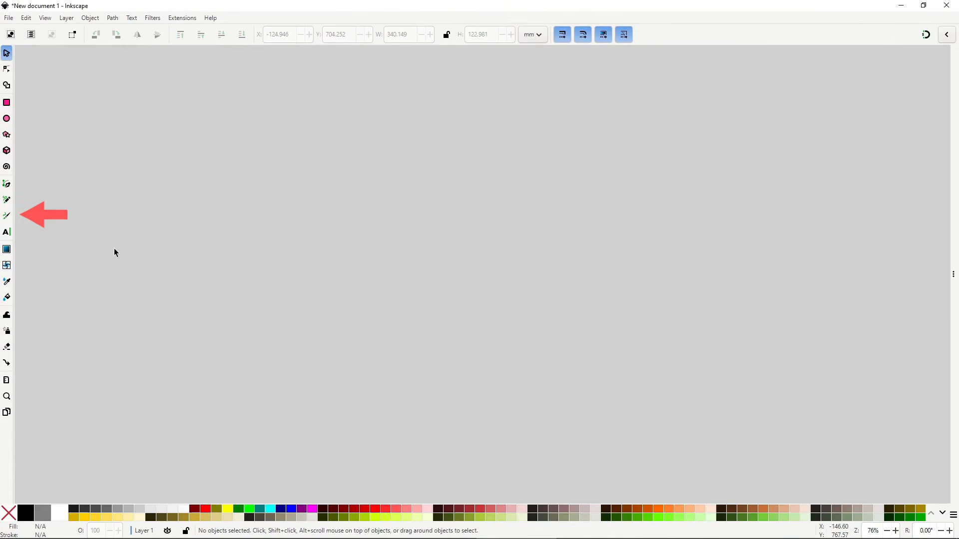
Draw a long freehand stroke across the canvas with the Calligraphy tool.
left_click(7, 216)
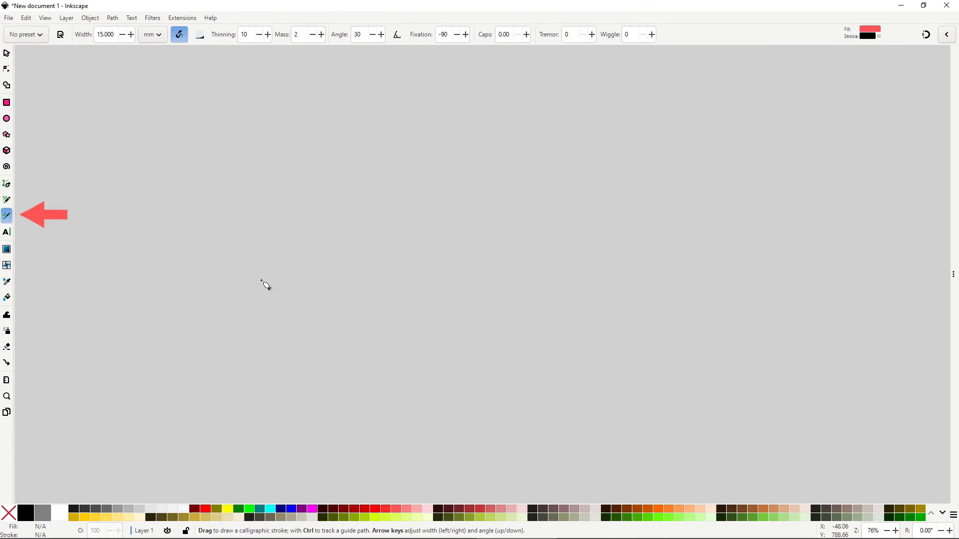
mouse_move(192, 187)
left_mouse_down()
mouse_move(200, 161)
mouse_move(332, 148)
mouse_move(309, 259)
mouse_move(360, 366)
mouse_move(491, 239)
mouse_move(605, 295)
mouse_move(648, 376)
mouse_move(733, 258)
left_mouse_up()
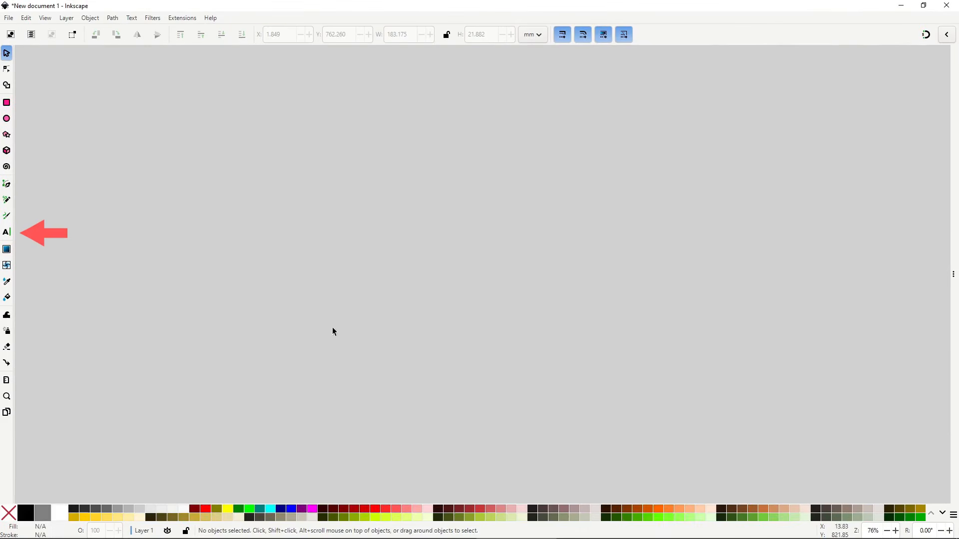
Add a text object reading HELLO THERE! near the middle of the canvas.
left_click(6, 234)
left_click(331, 283)
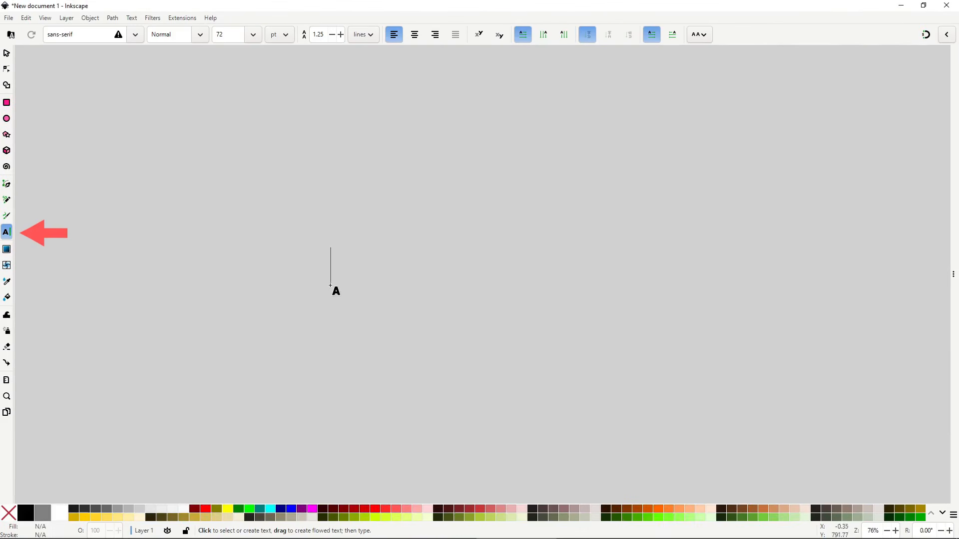
type("HELLO THERE!")
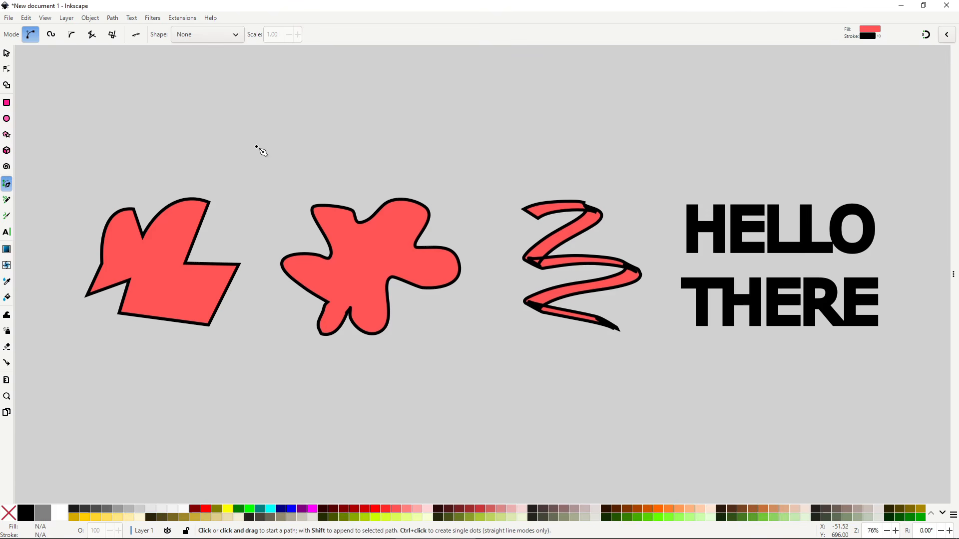
Stretch the leftmost angular shape taller and narrower, and rotate it clockwise.
left_click(8, 55)
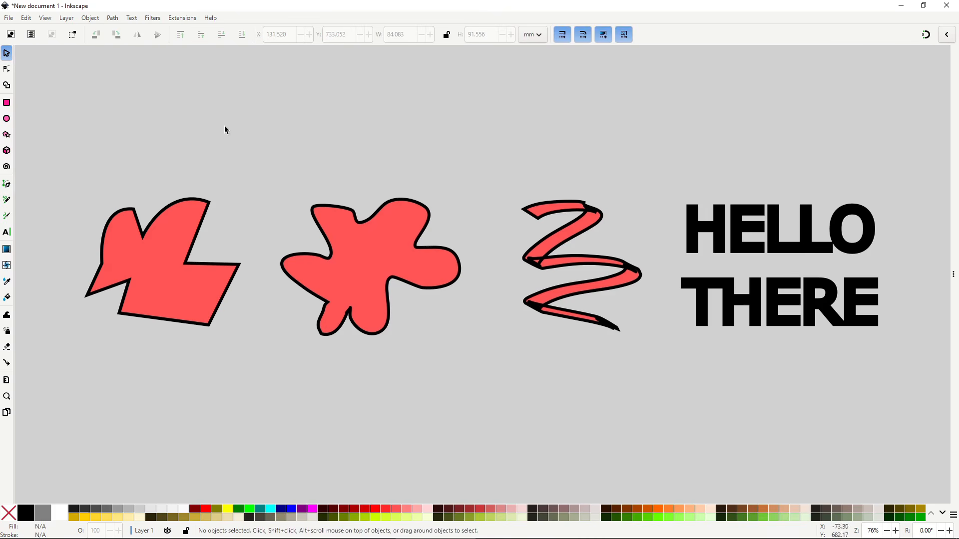
left_click(191, 208)
left_click_drag(163, 193, 163, 145)
left_click_drag(246, 238, 187, 238)
left_click(165, 246)
left_click_drag(188, 145, 341, 255)
Shrink the lobed blob to a small narrow shape, and skew the calligraphic zigzag vertically so its left side rises.
left_click(379, 278)
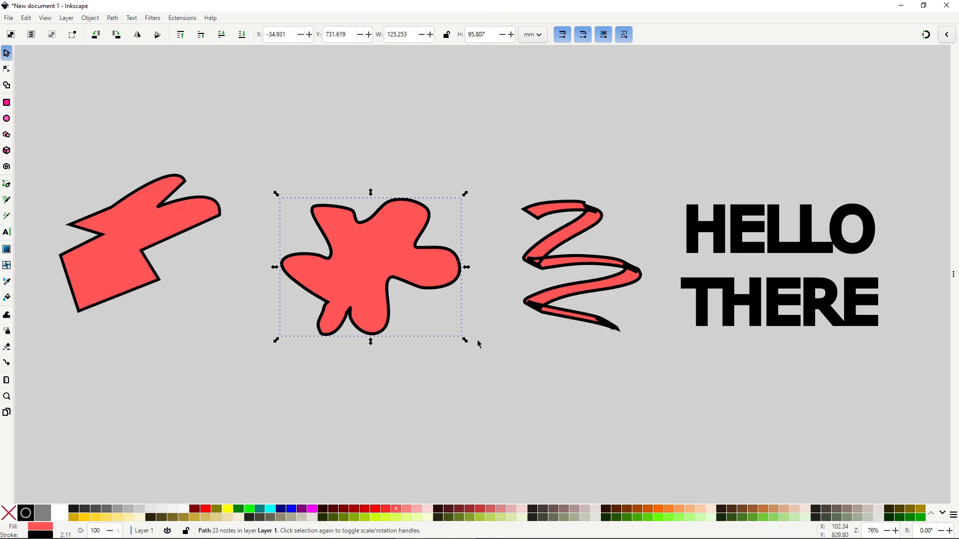
left_click_drag(466, 345, 374, 220)
left_click(569, 230)
left_click(569, 230)
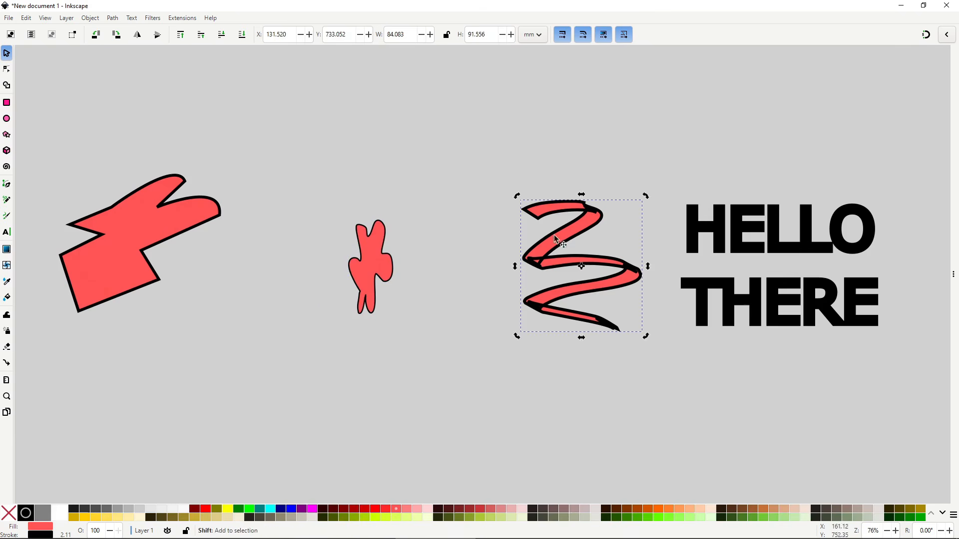
left_click_drag(521, 266, 519, 165)
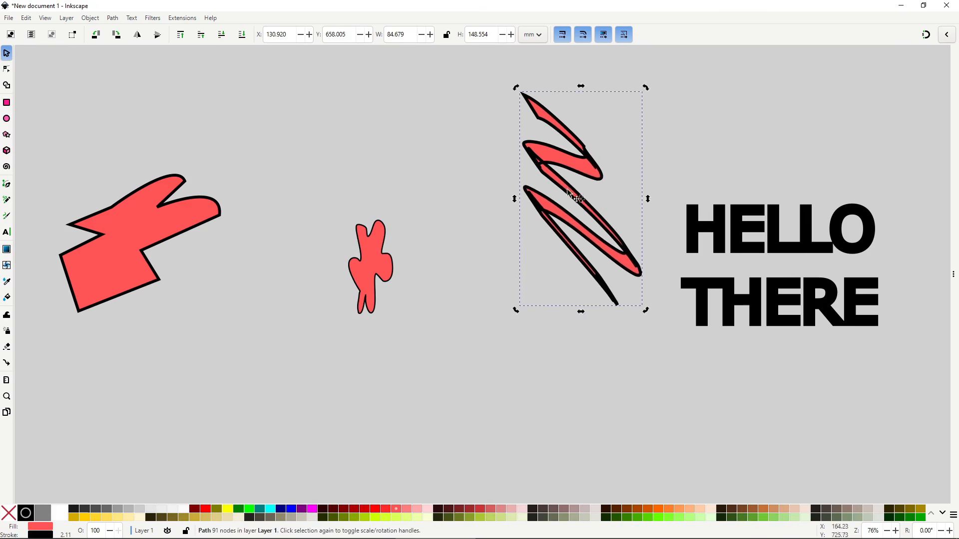
Rotate the HELLO THERE text clockwise, and skew it horizontally with its top shifted to the left.
left_click(750, 241)
left_click_drag(885, 198, 898, 259)
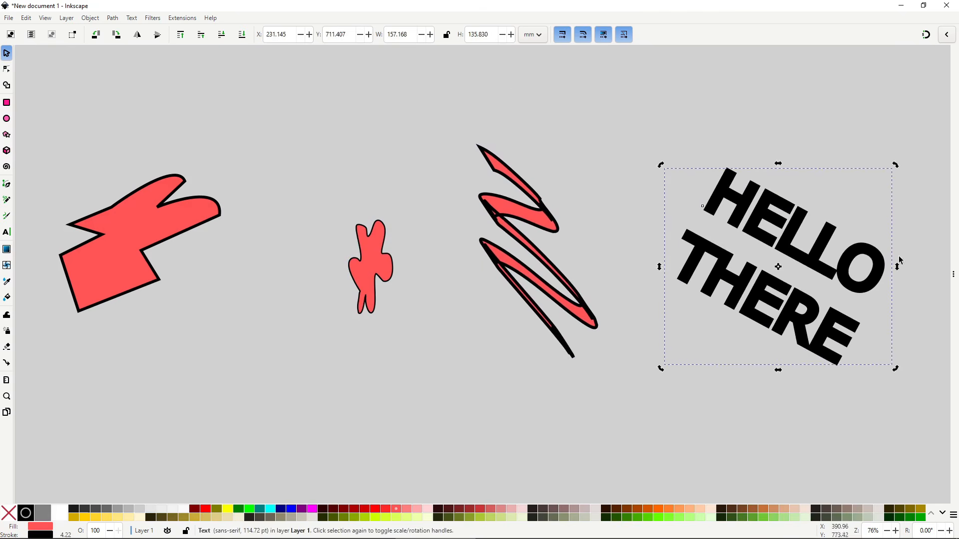
left_click_drag(779, 164, 659, 181)
left_click_drag(707, 293, 738, 294)
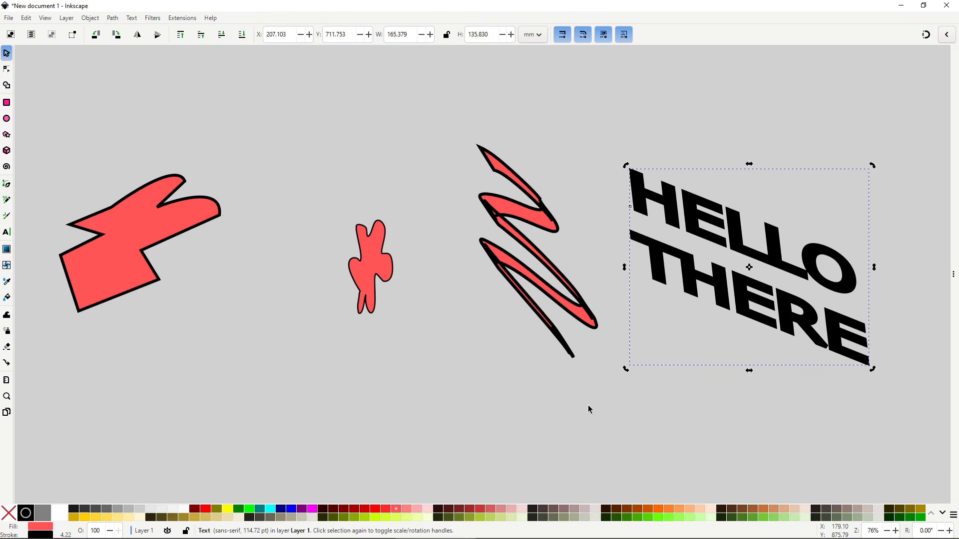
left_click(574, 406)
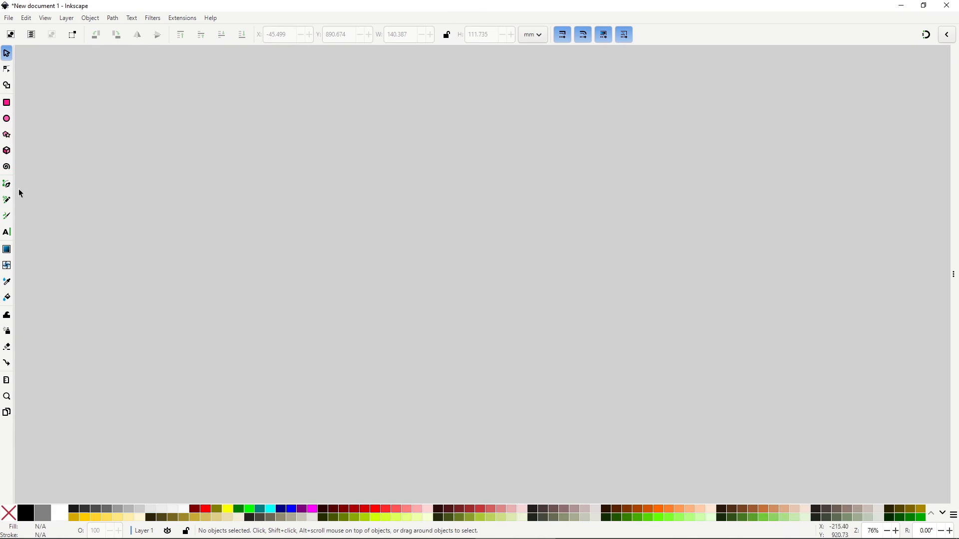
Draw a closed irregular polygon of nine straight segments across the canvas with the Pen tool, and deselect it.
left_click(7, 184)
left_click(231, 246)
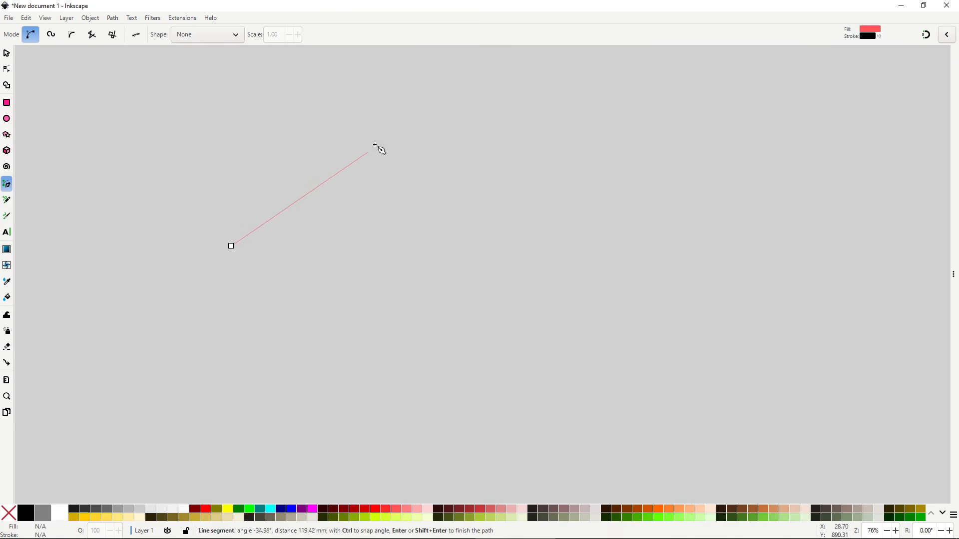
left_click(378, 141)
left_click(515, 176)
left_click(606, 134)
left_click(694, 176)
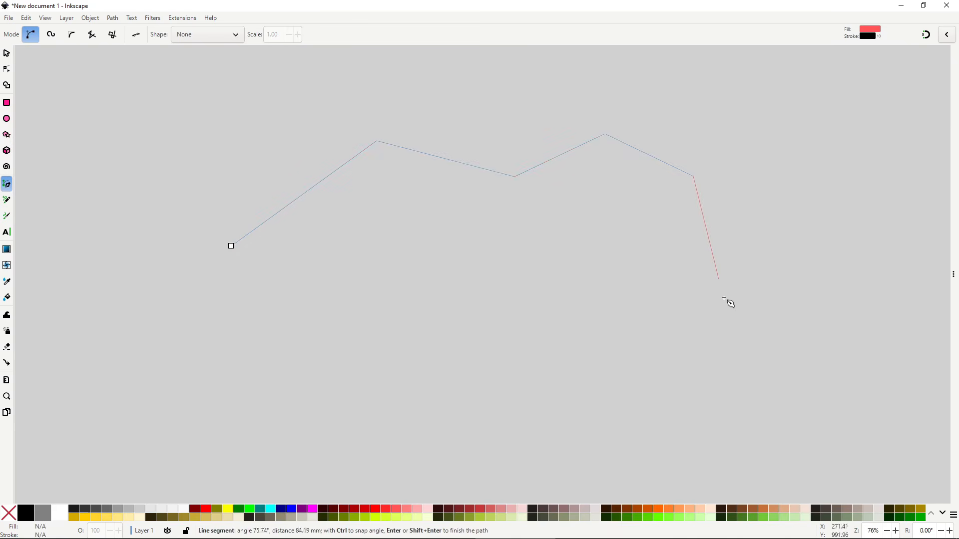
left_click(724, 302)
left_click(576, 353)
left_click(380, 302)
left_click(279, 351)
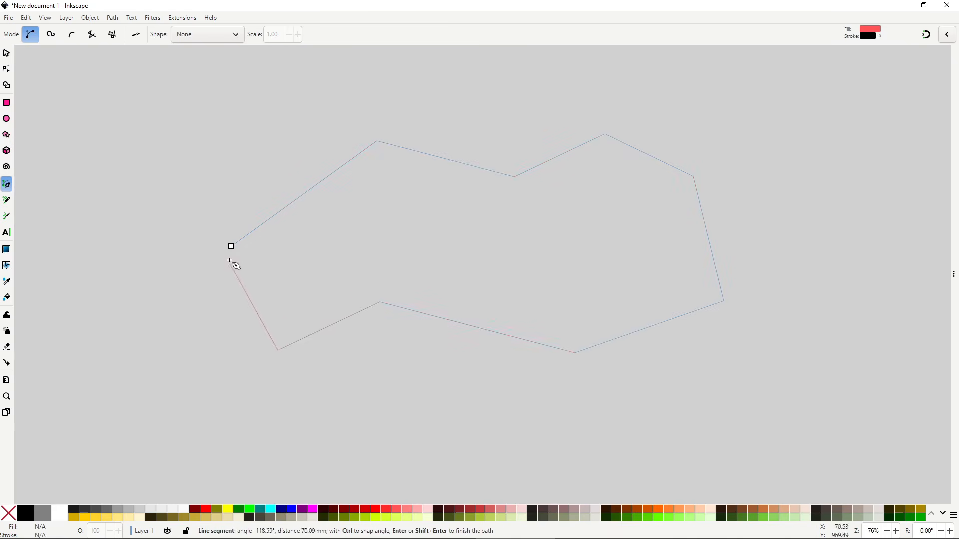
left_click(231, 246)
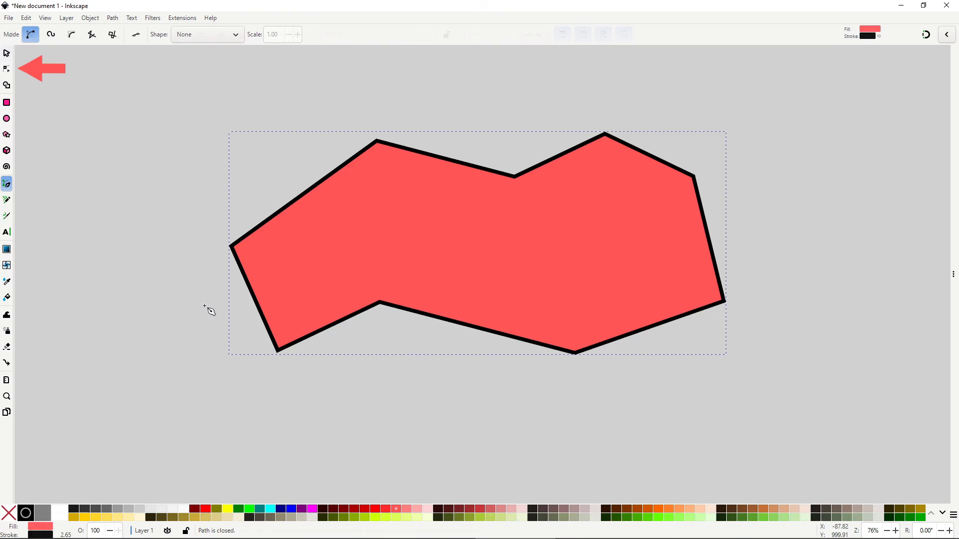
key("Escape")
key("s")
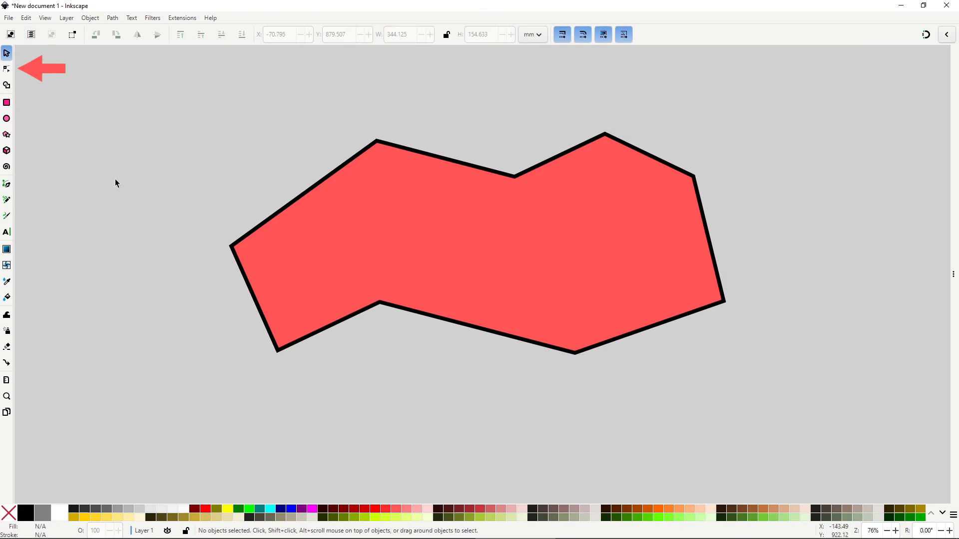
Open the polygon for node editing and select its upper-left corner node.
left_click(6, 69)
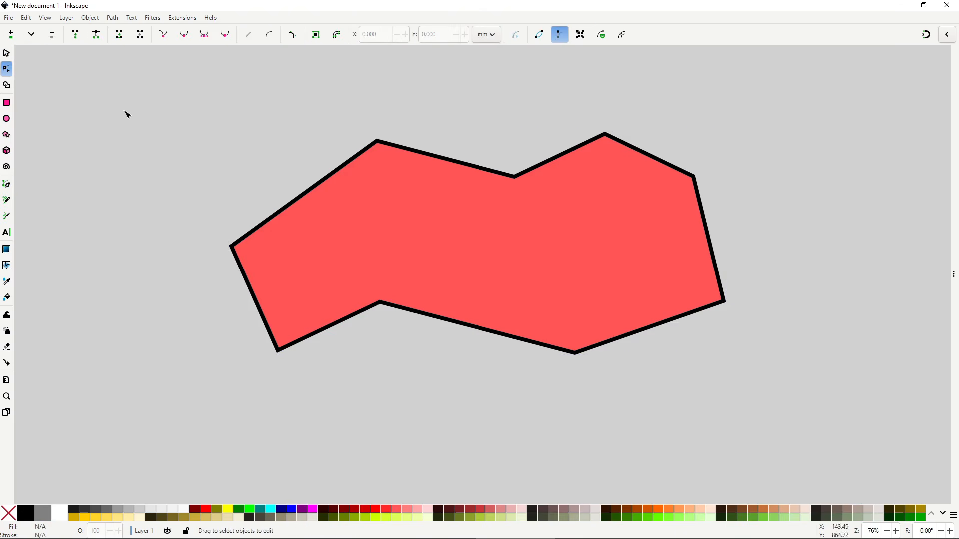
left_click(385, 220)
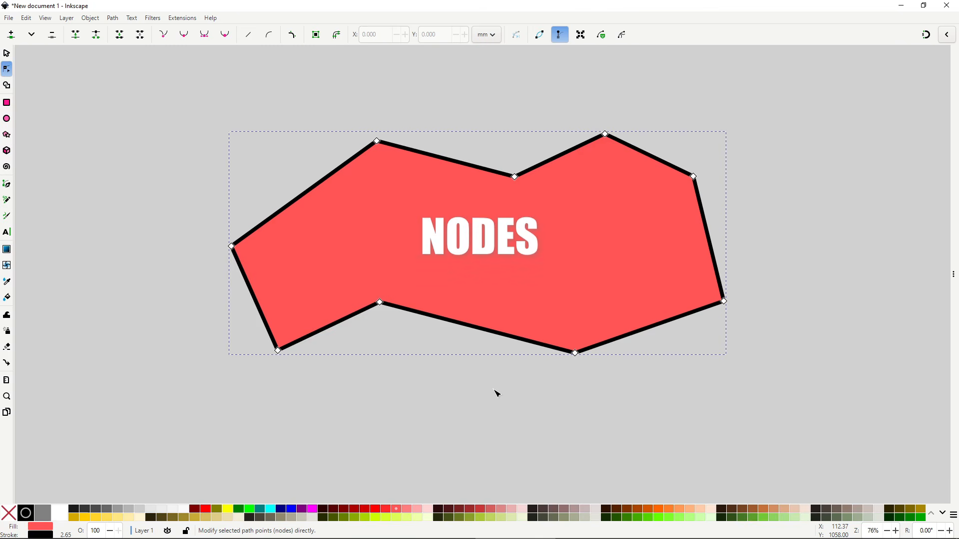
left_click(378, 142)
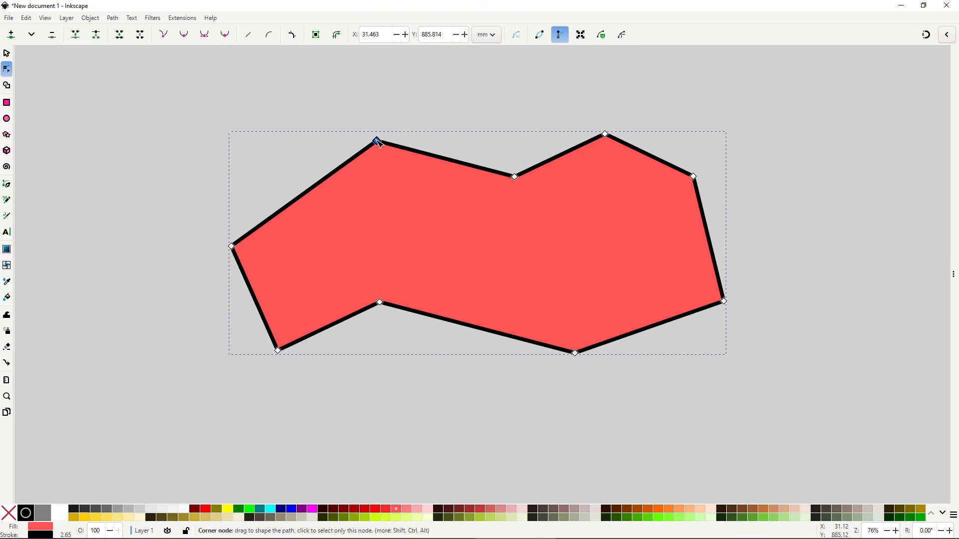
Reshape the polygon by moving individual corner nodes inward, including the upper-left, far-left, top, lower-right and lower inner corners.
left_click_drag(378, 142, 469, 173)
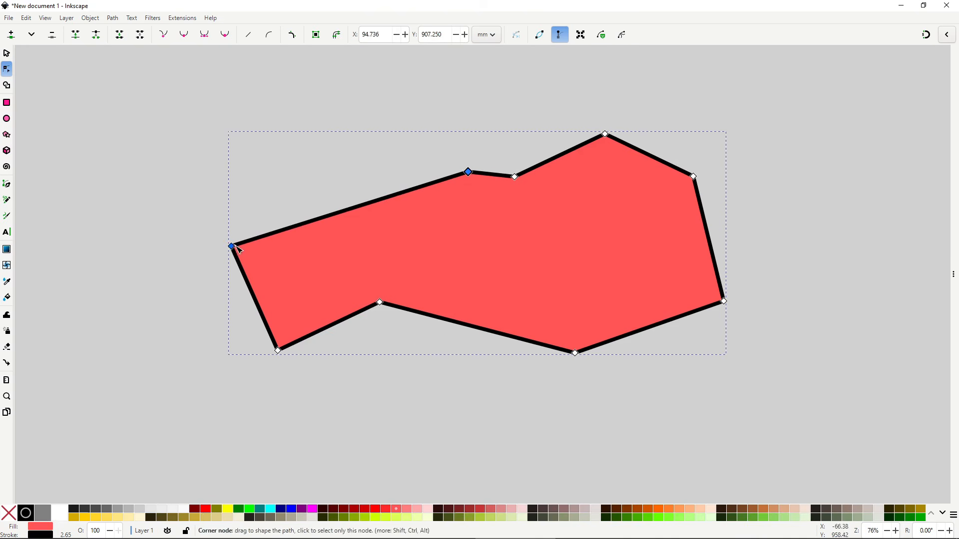
left_click_drag(232, 246, 321, 180)
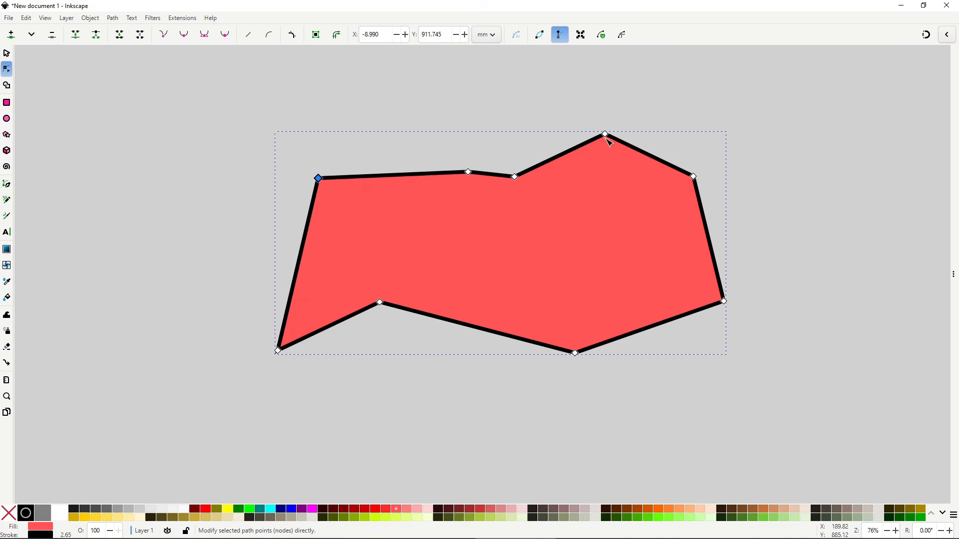
left_click_drag(605, 135, 569, 276)
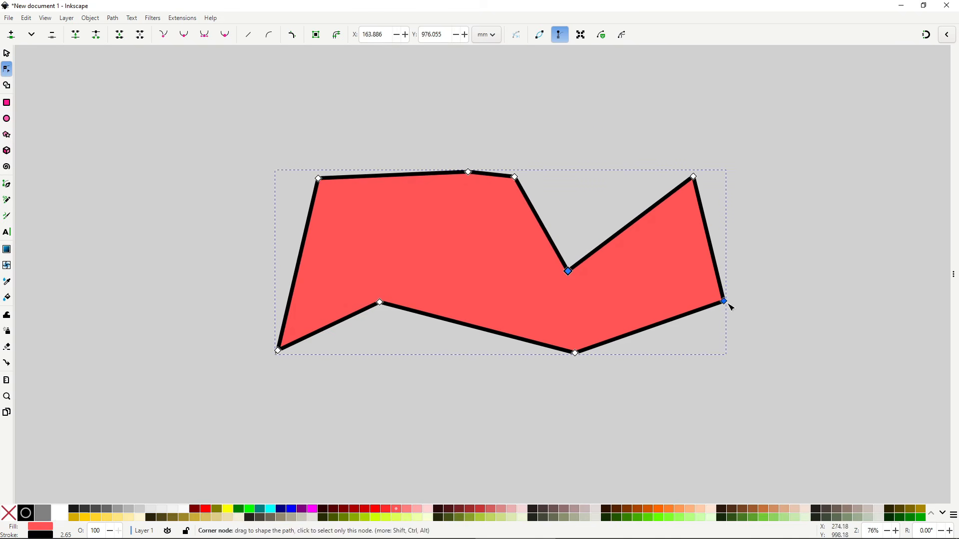
left_click_drag(724, 301, 665, 271)
left_click_drag(380, 303, 477, 274)
Move groups of nodes together: the upper-left three leftward, the right-hand four rightward, and the lower-left two up and to the right.
left_click_drag(289, 108, 537, 221)
left_click_drag(466, 185, 382, 179)
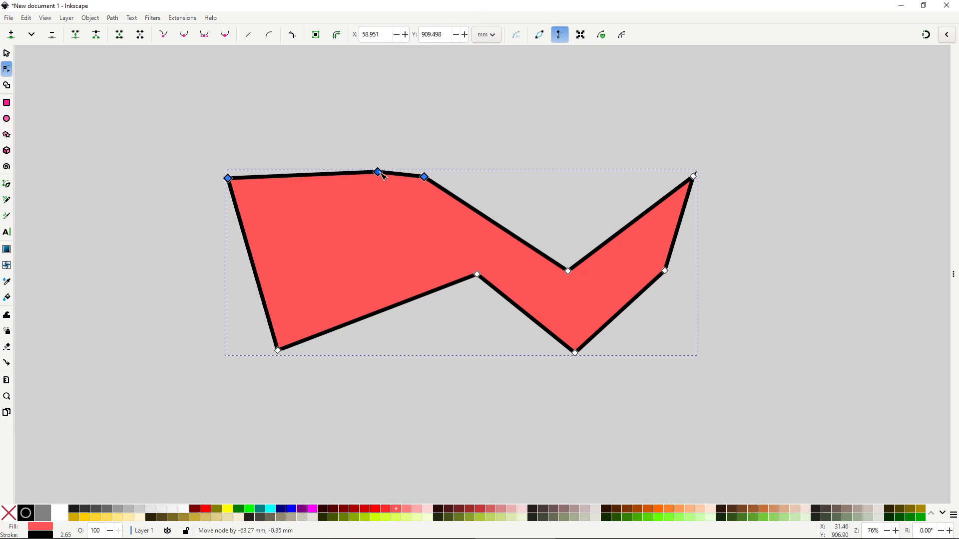
left_click_drag(528, 118, 742, 383)
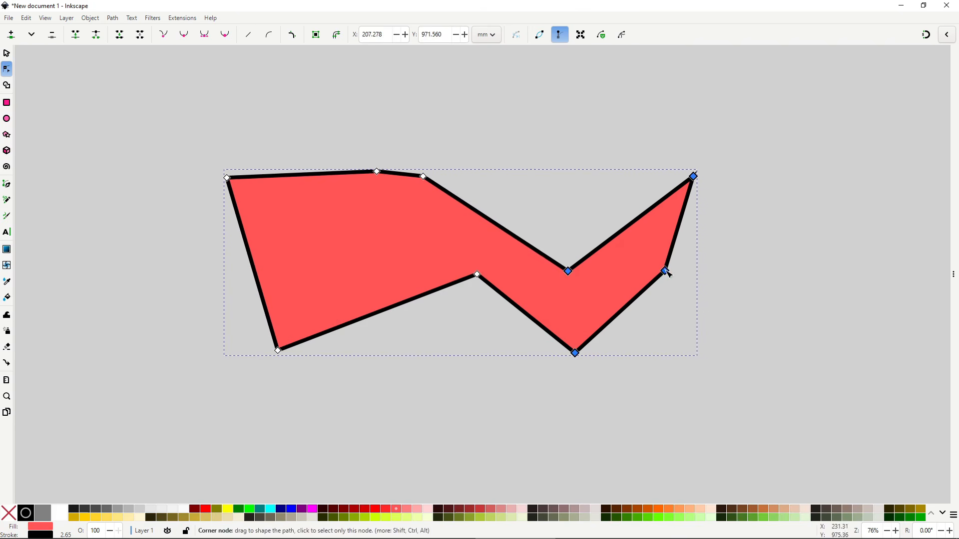
left_click_drag(666, 271, 776, 271)
left_click_drag(481, 277, 413, 301)
left_click_drag(237, 272, 426, 372)
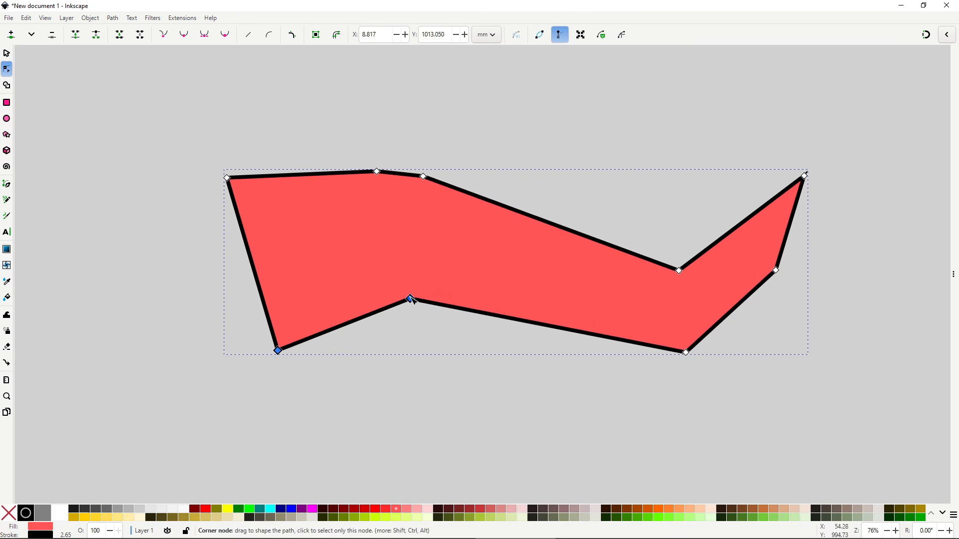
left_click_drag(412, 300, 513, 271)
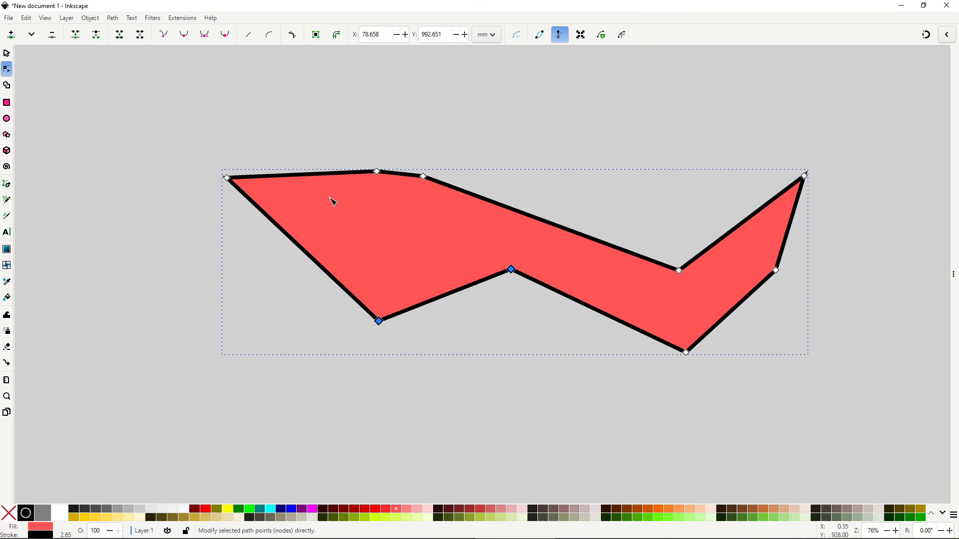
Insert nodes on the two long upper edges and the lower edge, and pull the lower one down to the left as a corner.
double_click(308, 175)
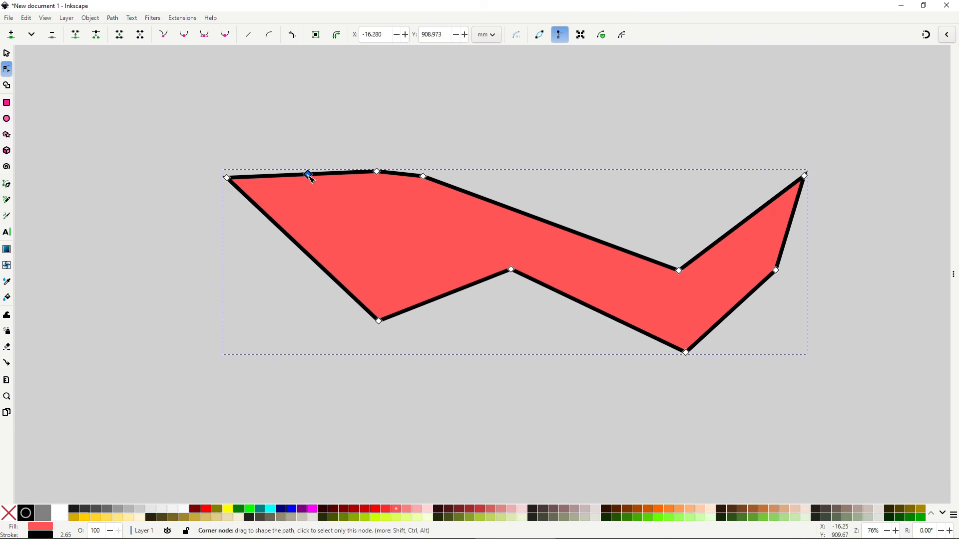
double_click(551, 224)
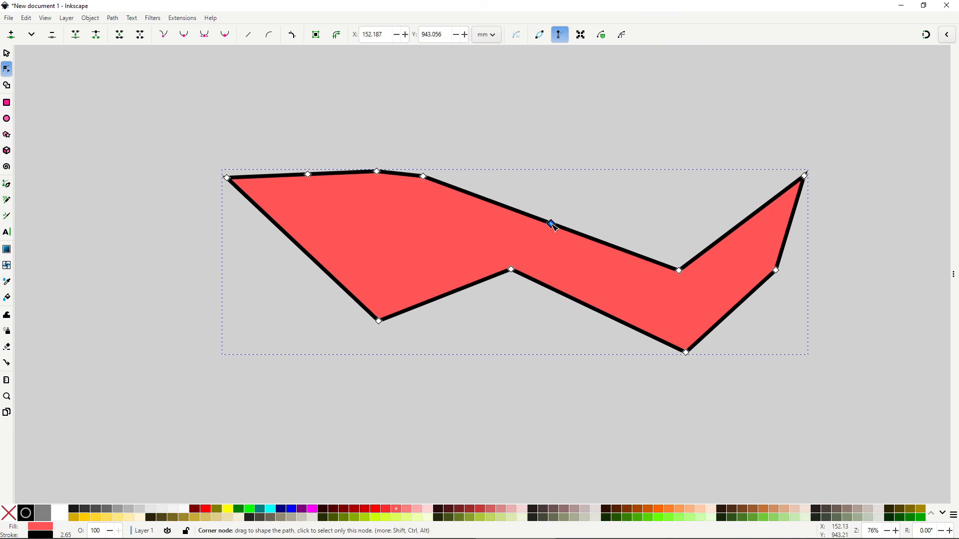
double_click(623, 323)
left_click_drag(622, 323, 506, 361)
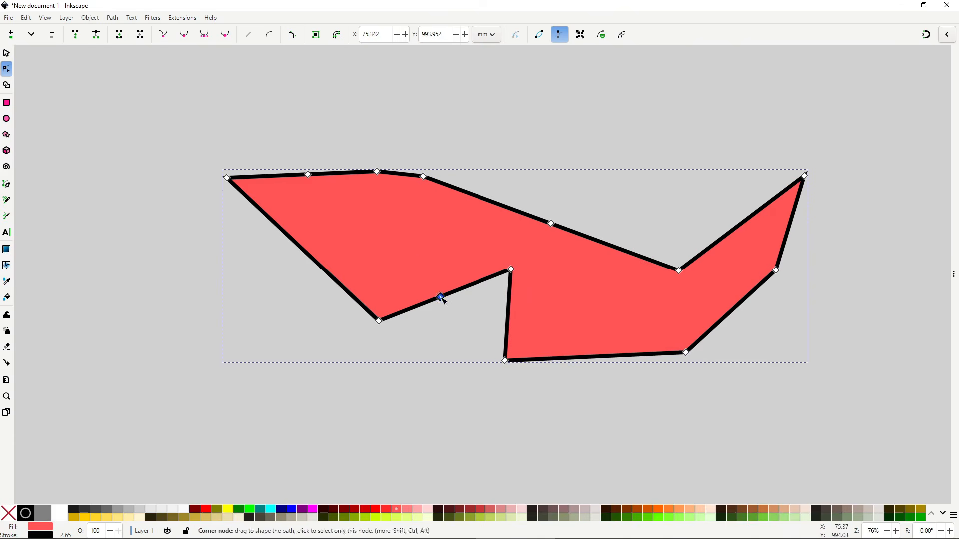
Insert more nodes along the polygon's lower-left edges and move them to form a raised notch and jagged points.
double_click(439, 298)
left_click_drag(439, 297, 432, 213)
double_click(415, 247)
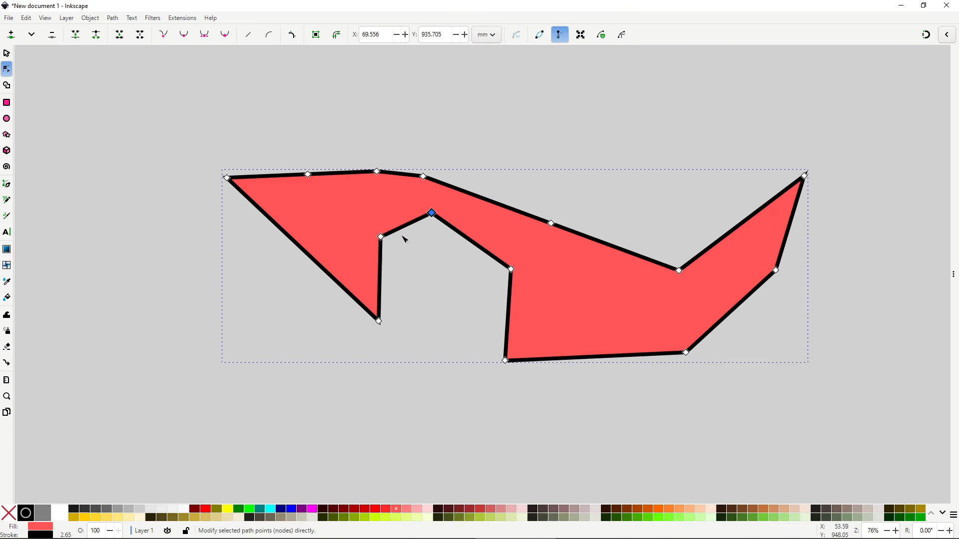
double_click(313, 259)
left_click_drag(313, 260, 266, 281)
double_click(301, 209)
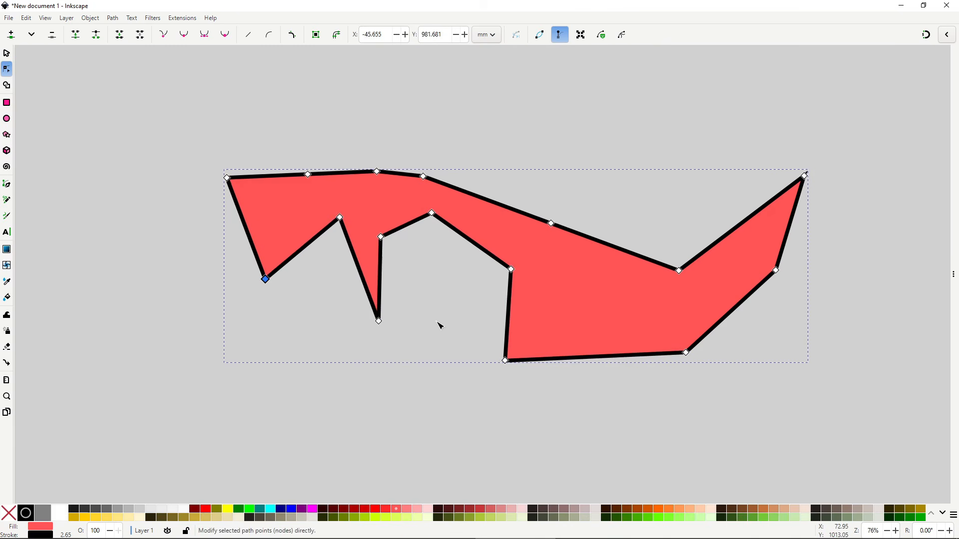
Delete the two added nodes on the upper edges, the two bottom corner nodes, and the inner corner node above them.
left_click_drag(289, 138, 344, 194)
key("Delete")
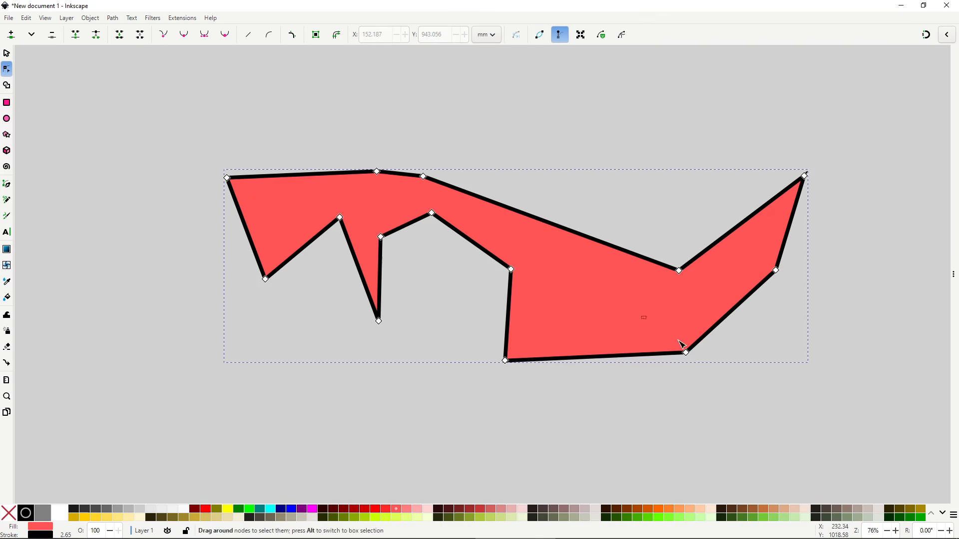
left_click_drag(642, 317, 728, 383)
key("Delete")
left_click_drag(479, 328, 584, 396)
key("Delete")
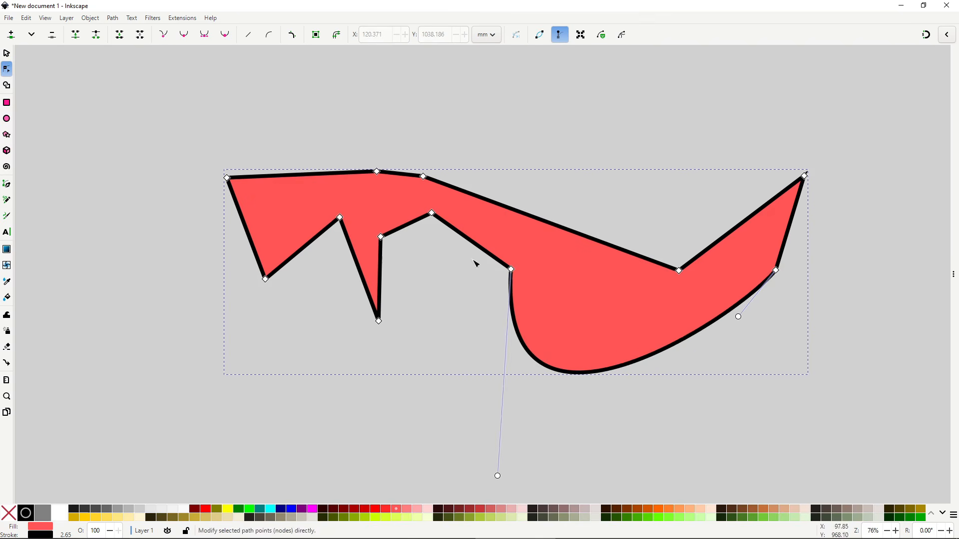
key("Delete")
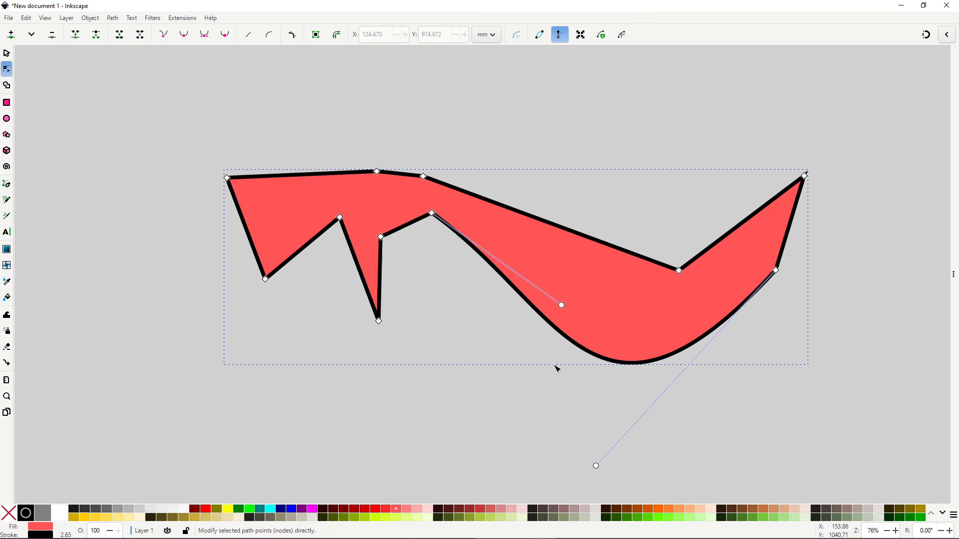
Delete the polygon and draw a closed wavy shape with seven curved nodes using the Pen tool.
key("s")
key("Delete")
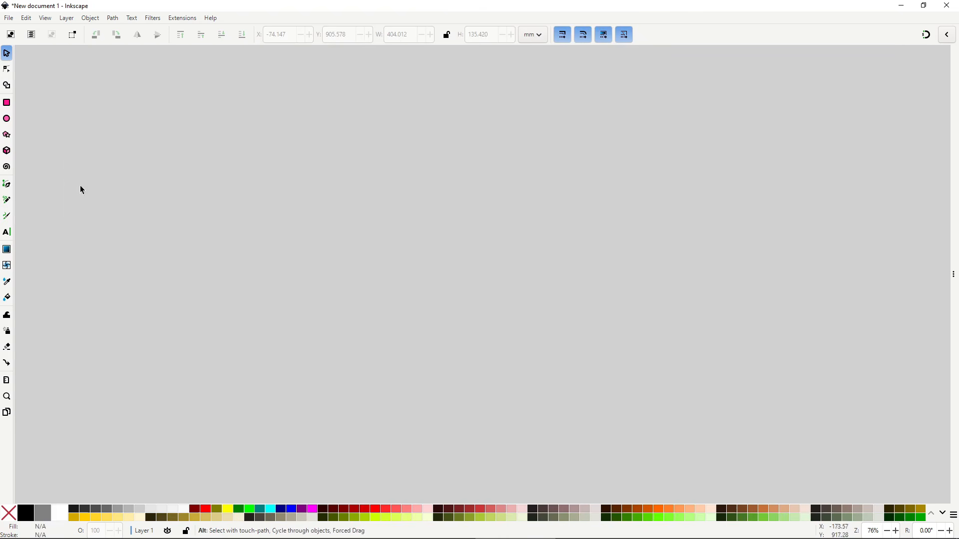
left_click(7, 184)
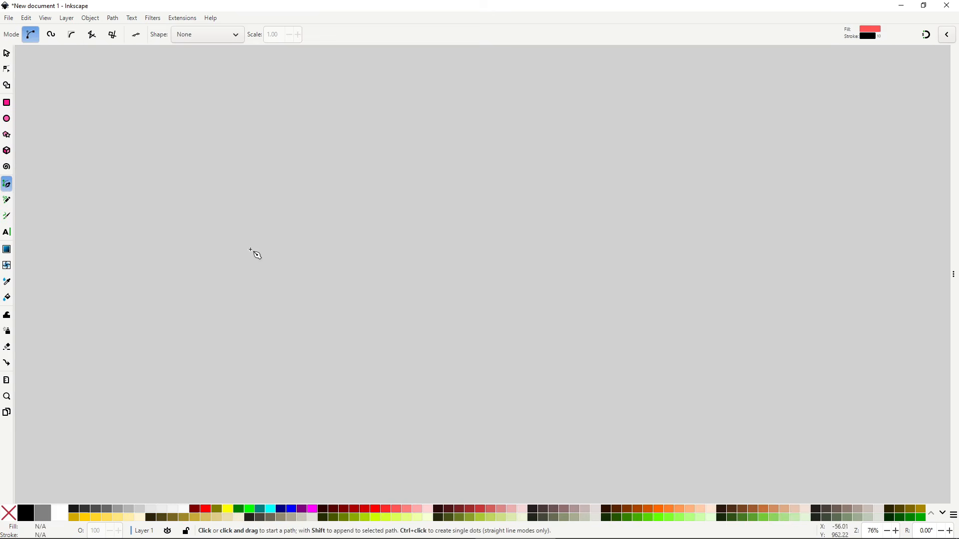
left_click_drag(251, 246, 291, 218)
left_click_drag(389, 189, 472, 206)
left_click_drag(550, 221, 620, 194)
left_click_drag(673, 191, 696, 250)
left_click_drag(615, 353, 415, 339)
left_click_drag(340, 374, 274, 310)
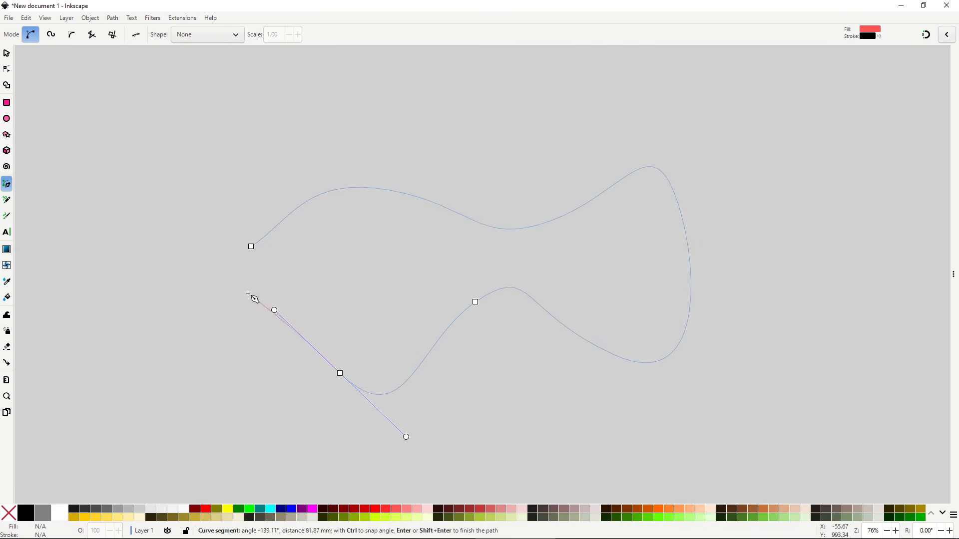
left_click_drag(251, 247, 283, 172)
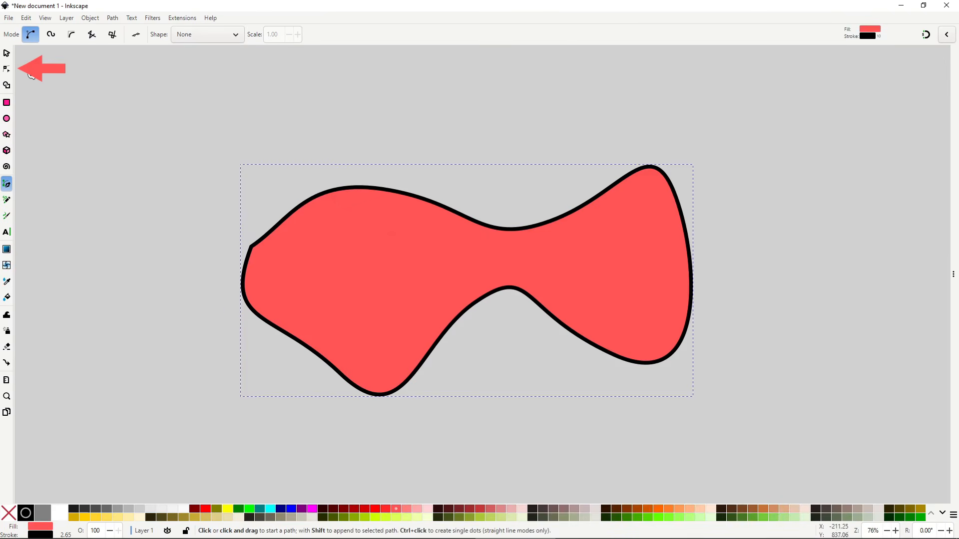
Open the wavy shape for node editing, and adjust the handles of its two upper middle nodes to form a peak and a deeper dip.
left_click(7, 69)
left_click_drag(348, 138, 451, 240)
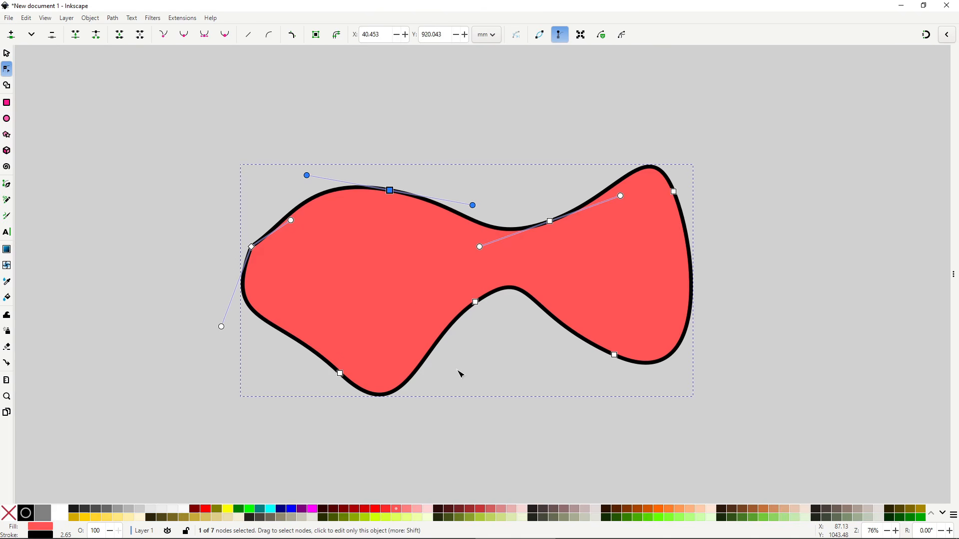
left_click_drag(473, 205, 413, 192)
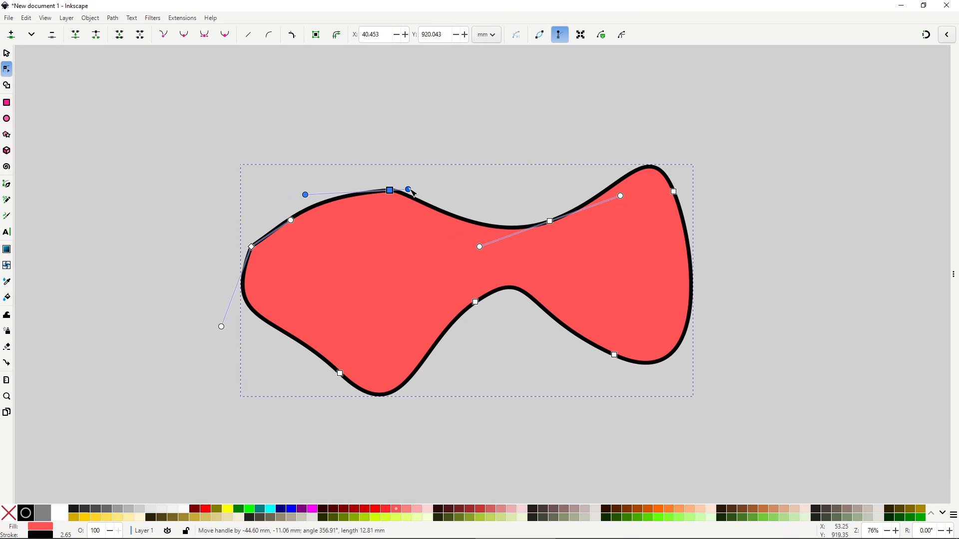
left_click_drag(305, 195, 337, 333)
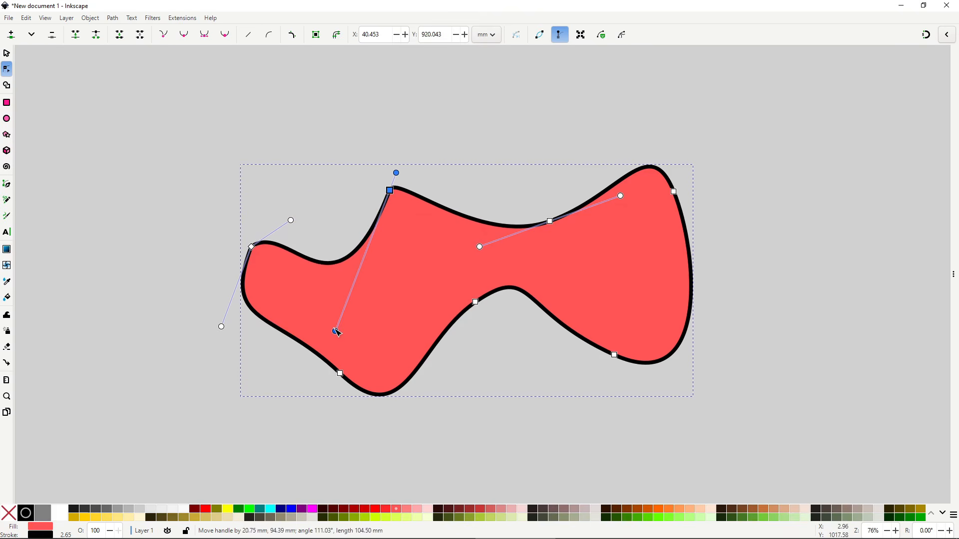
left_click_drag(481, 248, 409, 306)
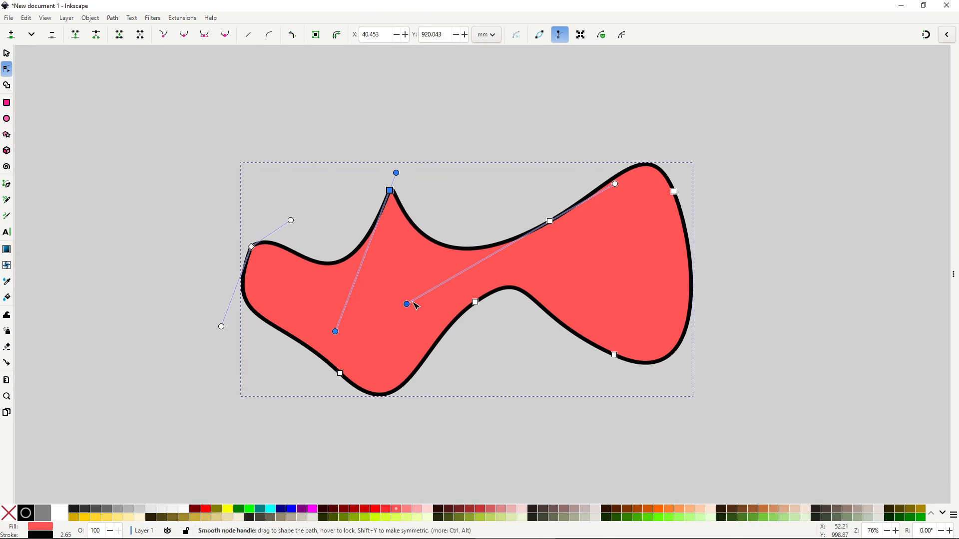
left_click_drag(616, 185, 599, 170)
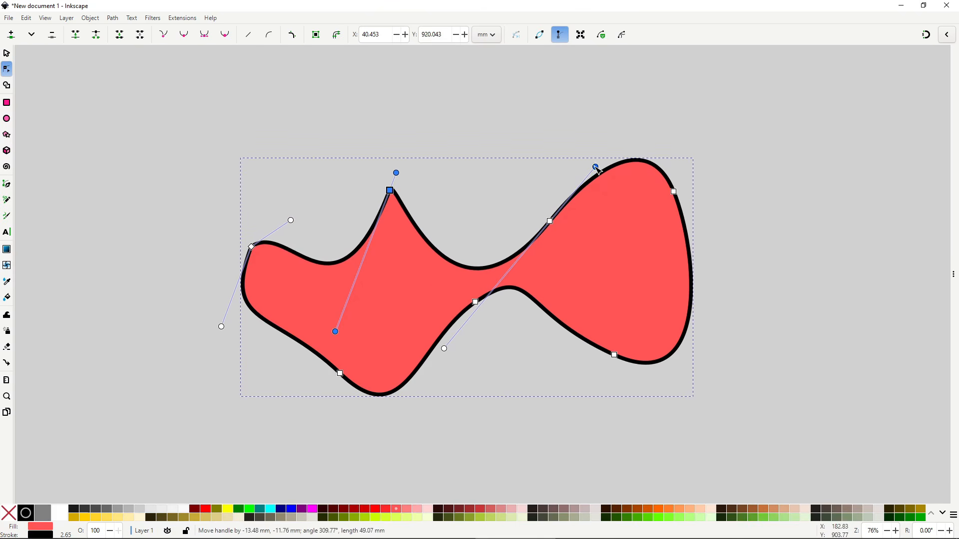
Adjust the upper-right node's handles, shorten a handle of the lower-right node, and move that node downward.
left_click(673, 191)
left_click_drag(648, 131, 665, 165)
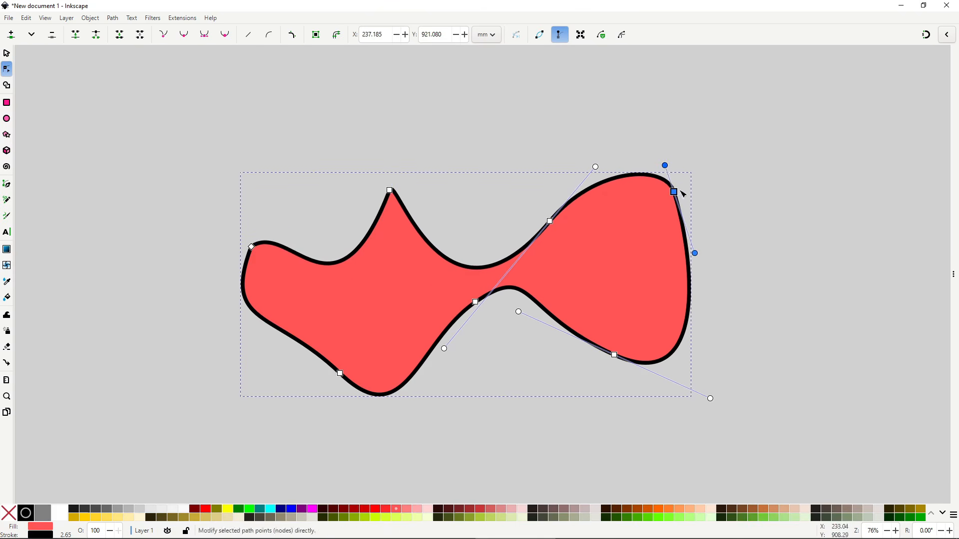
left_click_drag(694, 253, 771, 369)
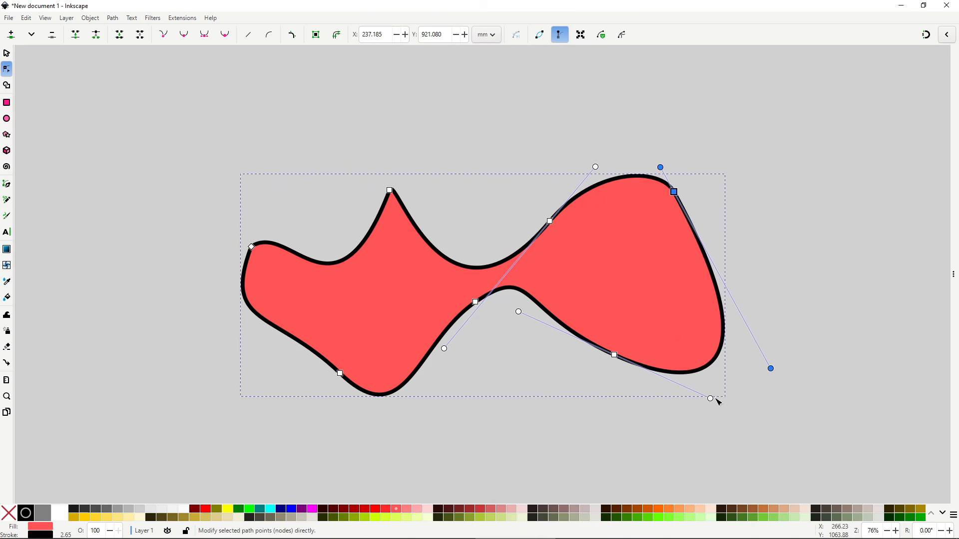
left_click_drag(718, 402, 646, 348)
left_click_drag(521, 382, 643, 397)
Move the bottom middle and lower-left nodes downward, and adjust their handles to round the lower-left lobe.
left_click_drag(479, 304, 494, 355)
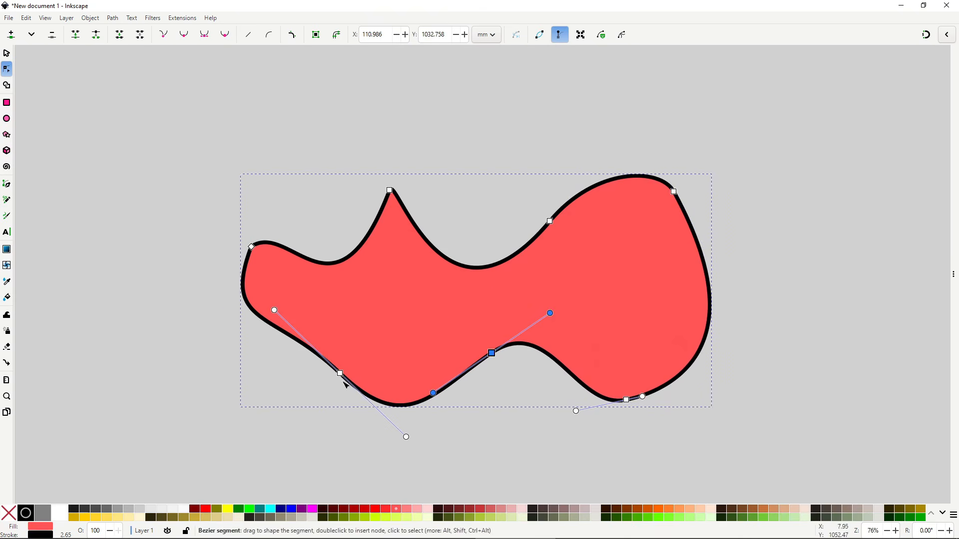
left_click_drag(340, 374, 318, 387)
left_click_drag(385, 450, 350, 424)
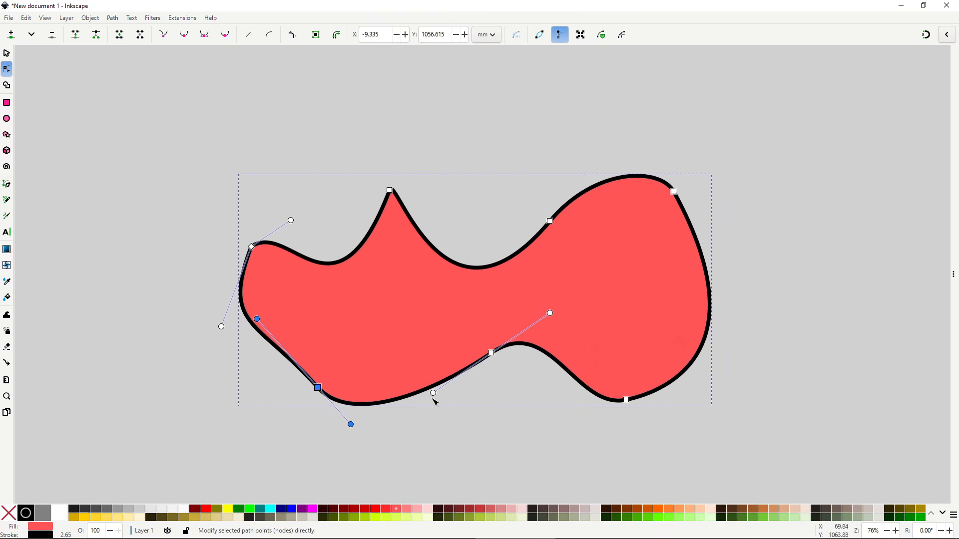
left_click_drag(435, 402, 469, 453)
left_click_drag(516, 296, 497, 326)
Move the upper-right node outward with longer handles, and pull the neighbouring upper middle node down to the right while adjusting its curve.
left_click_drag(674, 192, 676, 100)
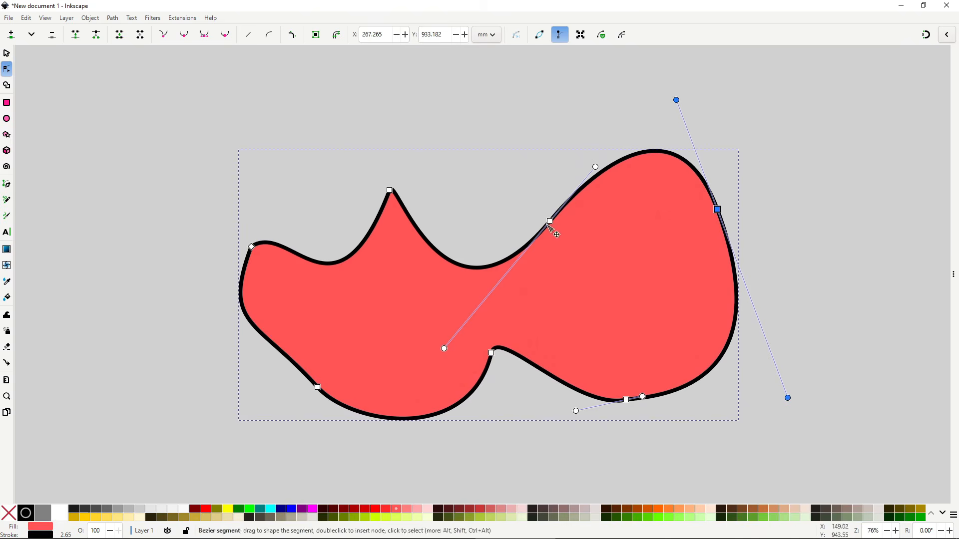
left_click_drag(551, 223, 623, 301)
left_click_drag(670, 249, 648, 280)
left_click_drag(501, 411, 601, 316)
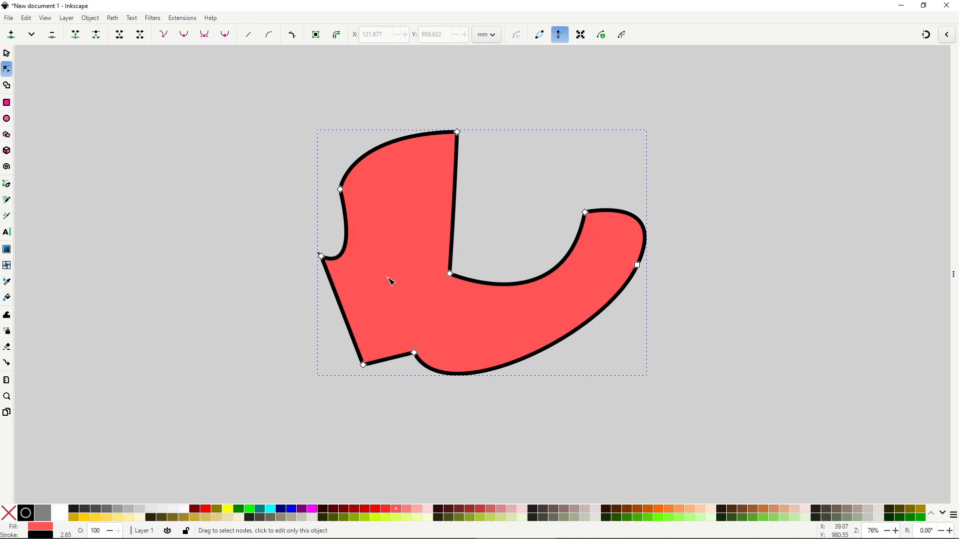
Select all eight nodes of the hook-shaped path, and undo the last edit.
left_click_drag(247, 78, 701, 406)
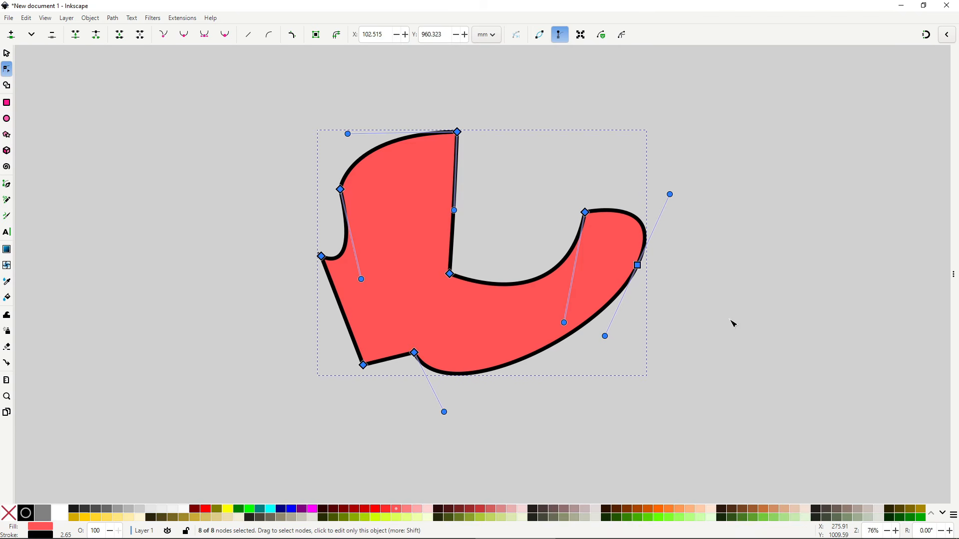
key("ctrl+z")
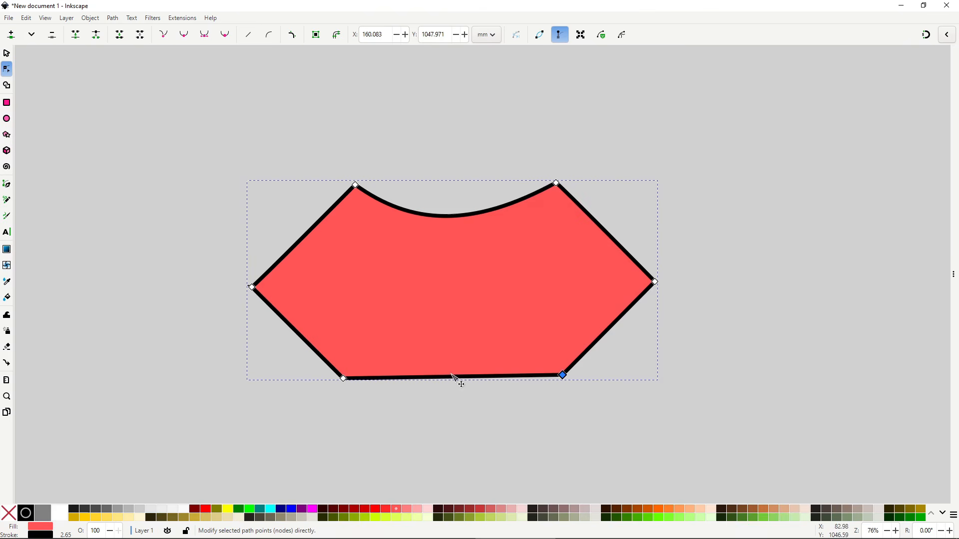
Bend the hexagon's bottom edge and all four slanted side edges inward into curves, and deselect the shape.
left_click_drag(452, 376, 457, 333)
left_click(626, 307)
left_click_drag(612, 238, 598, 245)
left_click_drag(617, 333, 606, 321)
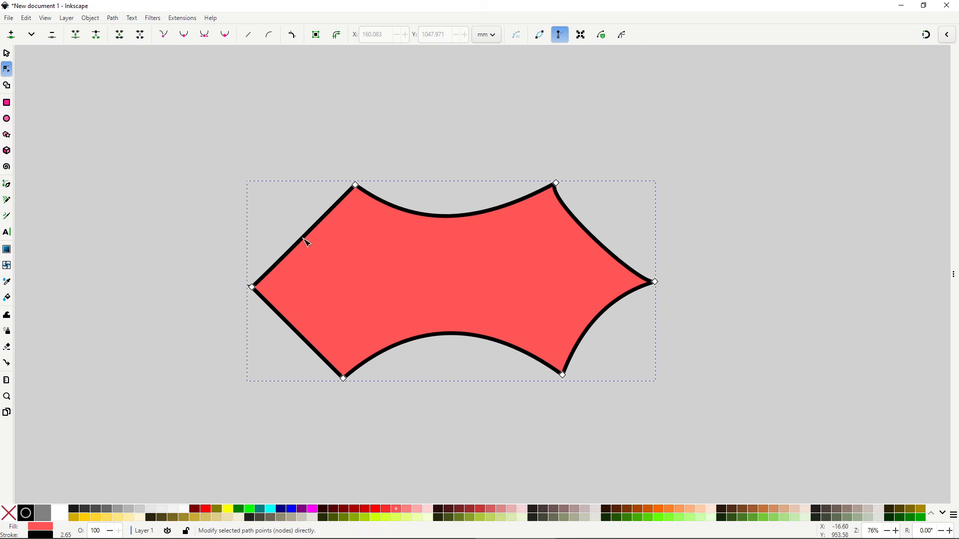
left_click_drag(304, 240, 317, 252)
left_click_drag(308, 339, 310, 325)
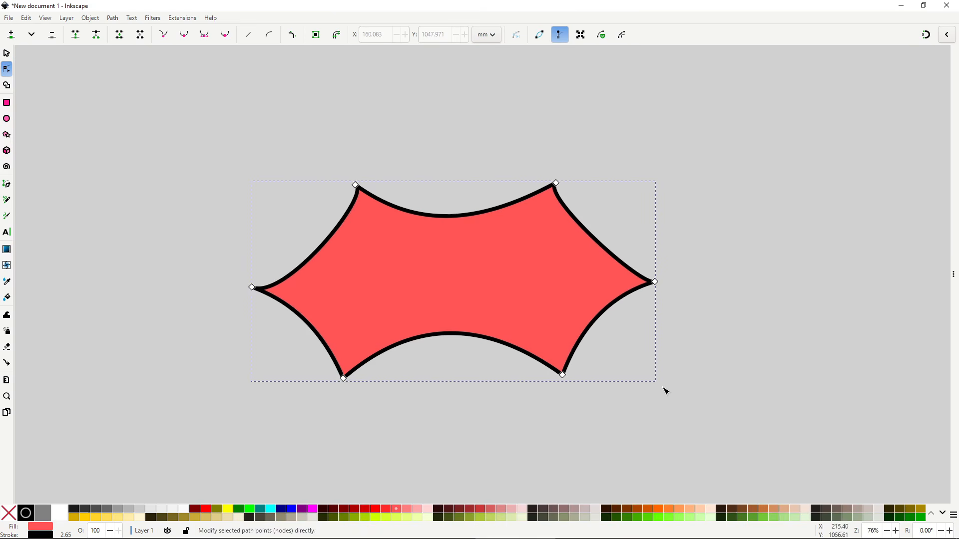
left_click(705, 376)
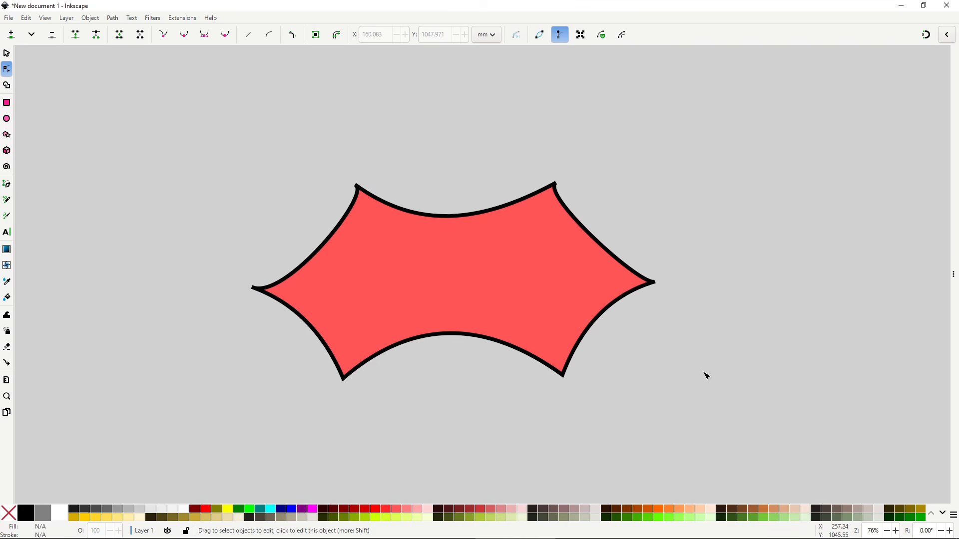
Reshape the top and upper-left curved edges of the six-pointed red shape by bending their segments directly.
left_click(479, 215)
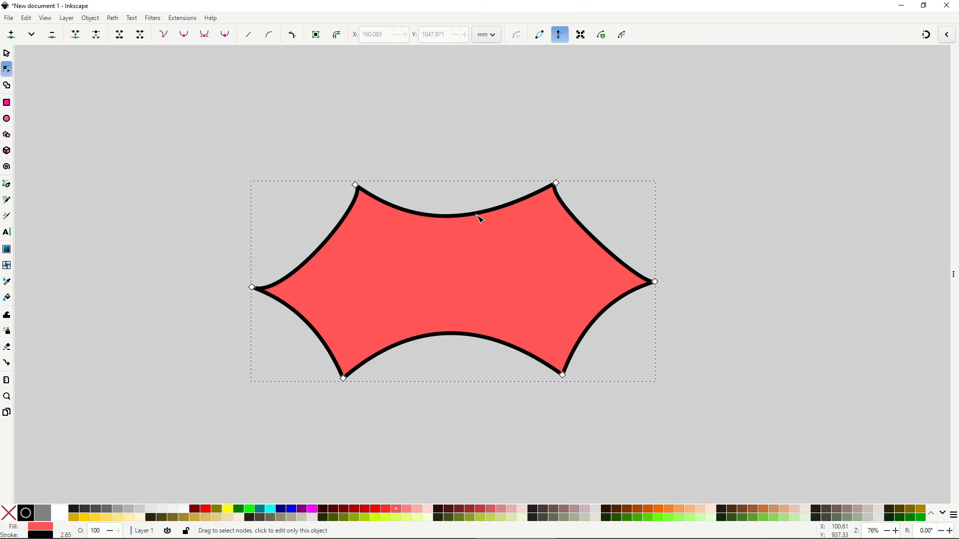
left_click_drag(531, 206, 416, 205)
left_click_drag(333, 236, 351, 211)
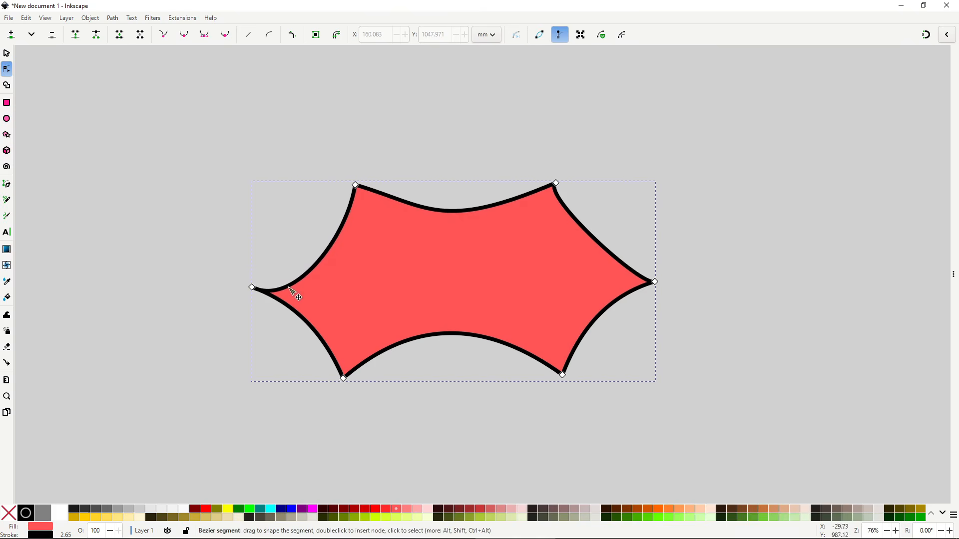
left_click_drag(288, 287, 297, 274)
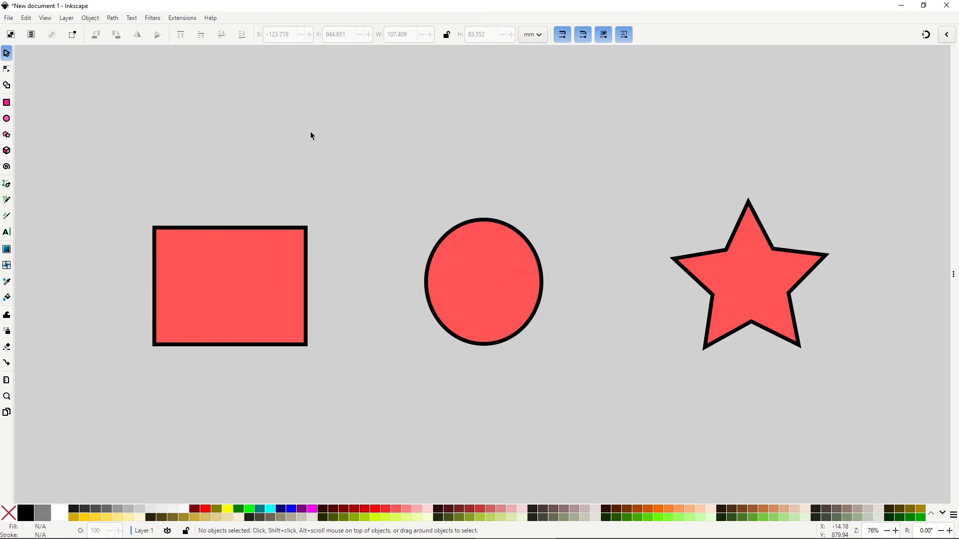
Round the corners of the red rectangle using its corner-radius handle in node editing.
left_click(6, 69)
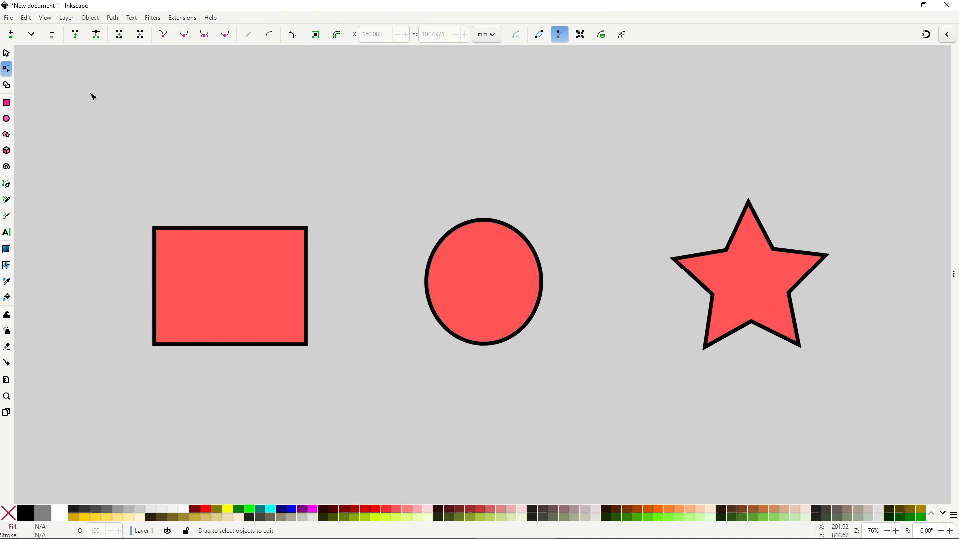
left_click(281, 259)
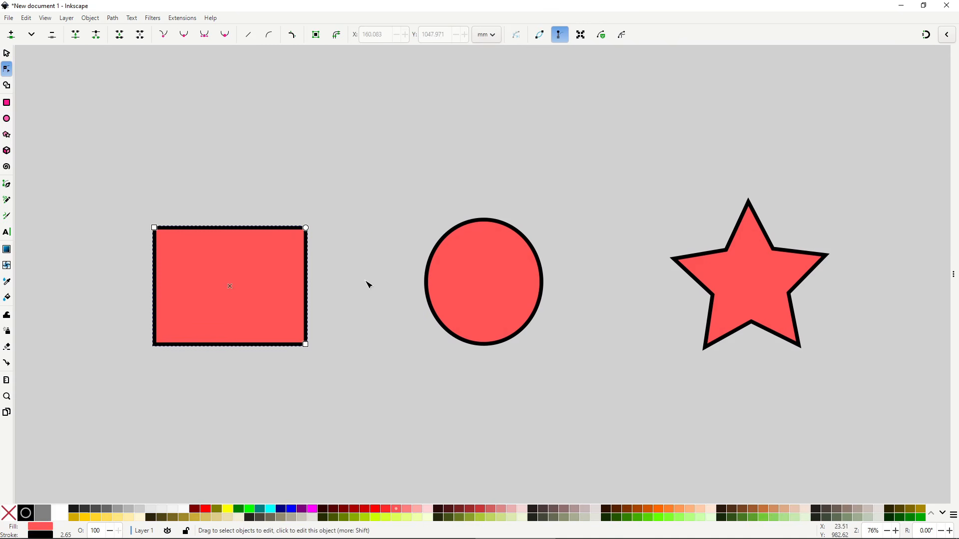
left_click_drag(306, 229, 305, 250)
Flatten the circle vertically into an ellipse, and pull the star's inner node toward its centre to make the arms thinner.
left_click(475, 261)
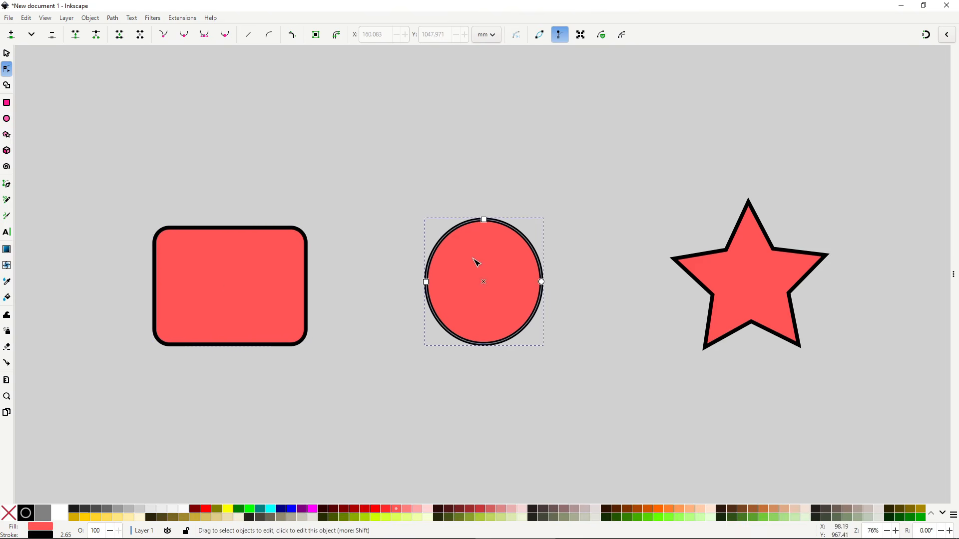
left_click_drag(485, 221, 485, 231)
left_click(725, 290)
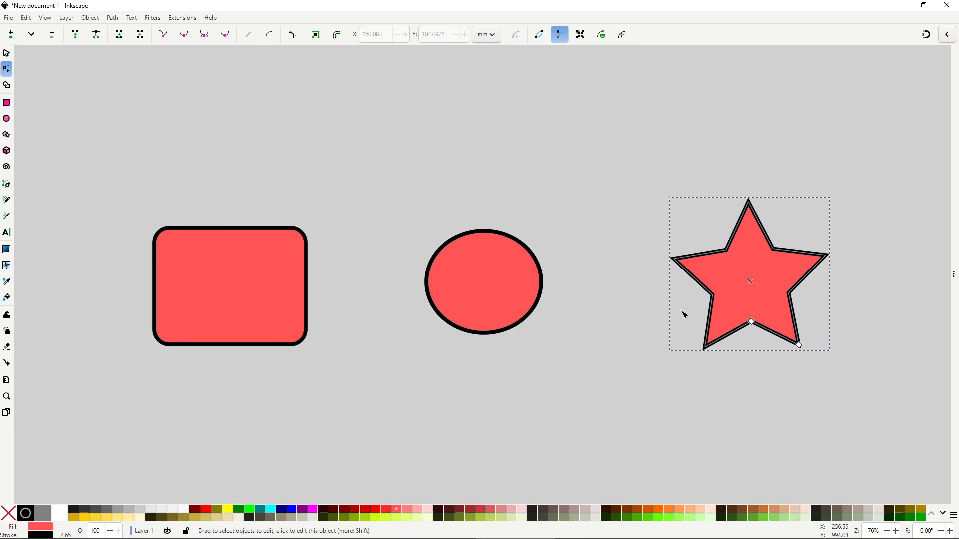
mouse_move(752, 324)
left_mouse_down()
mouse_move(756, 347)
mouse_move(754, 313)
mouse_move(751, 369)
mouse_move(751, 313)
left_mouse_up()
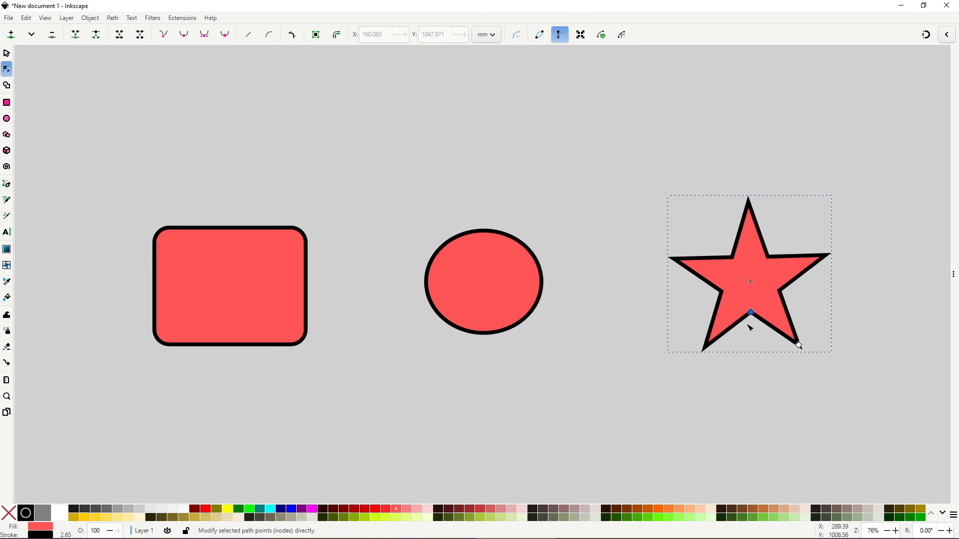
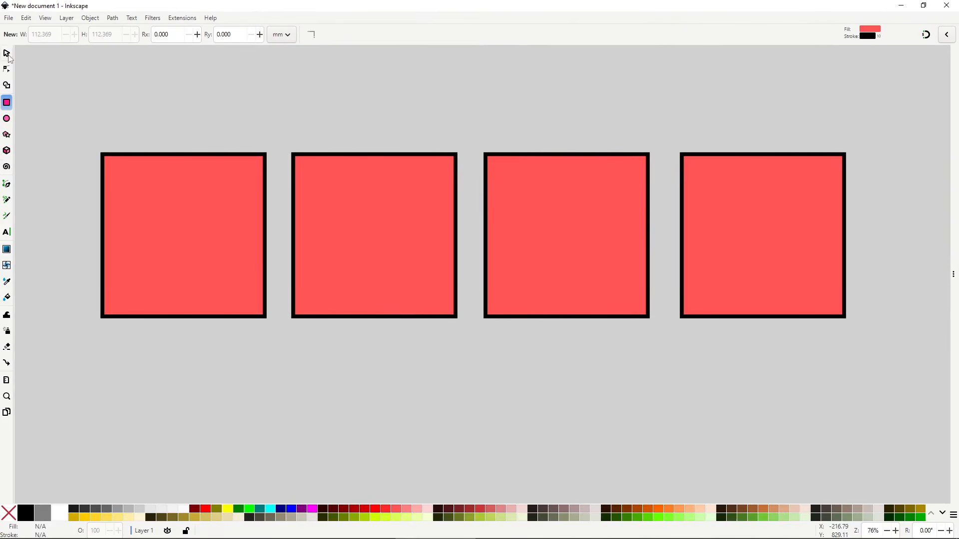
Try orange, green and yellow-green fills on the leftmost square, and finish with Blue (#0000FF).
left_click(7, 53)
left_click(224, 190)
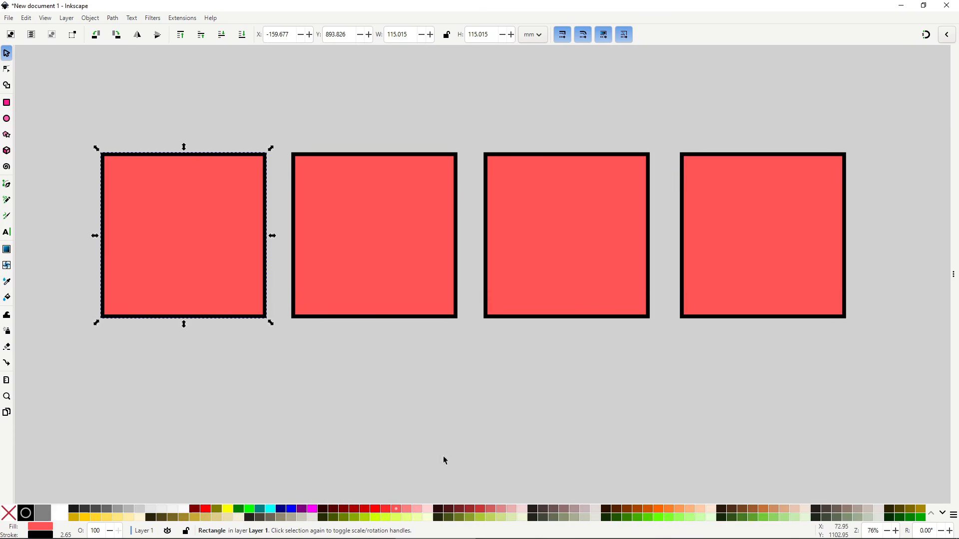
left_click(672, 511)
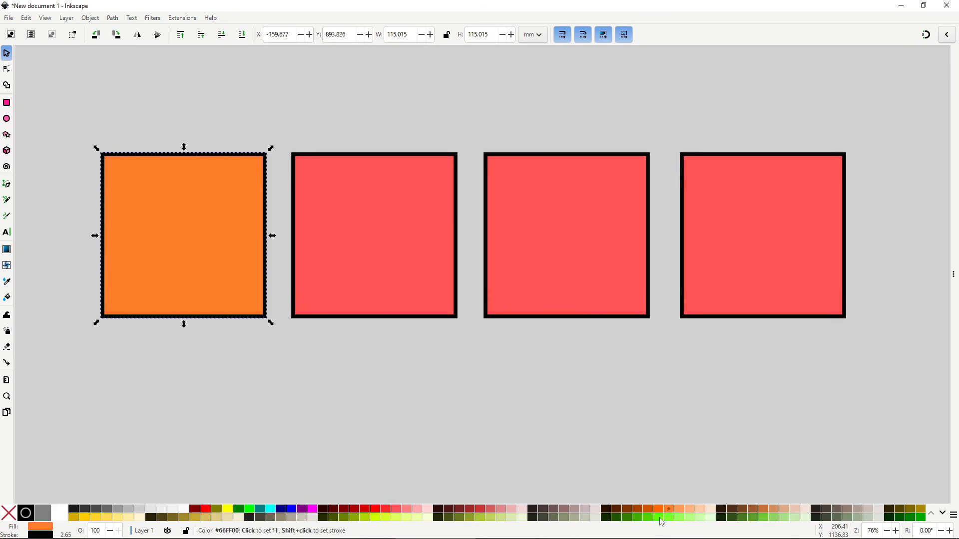
left_click(659, 517)
left_click(503, 521)
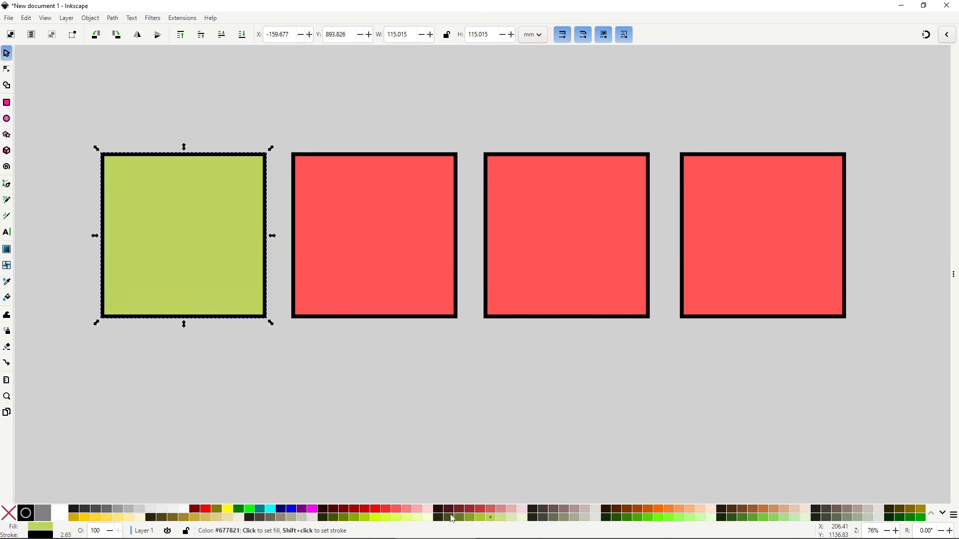
left_click(396, 517)
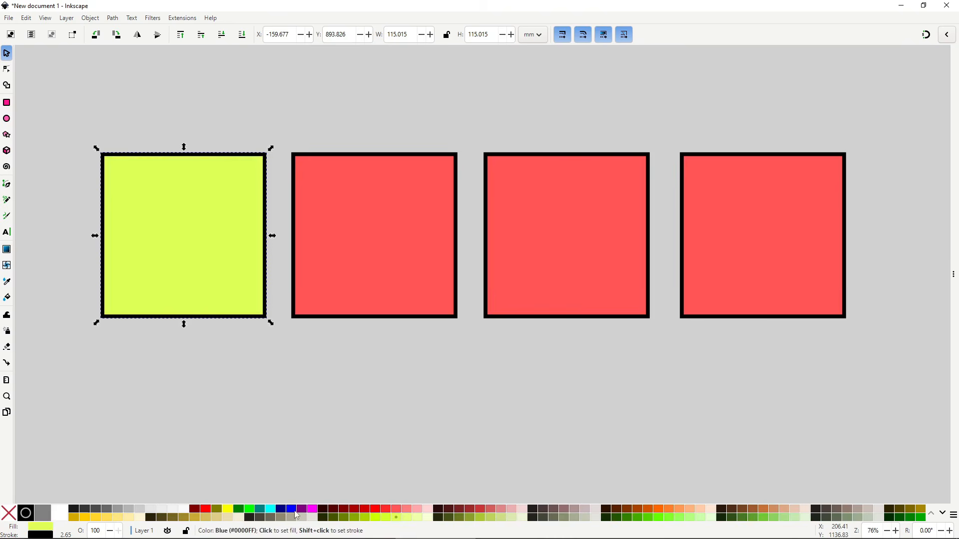
left_click(291, 509)
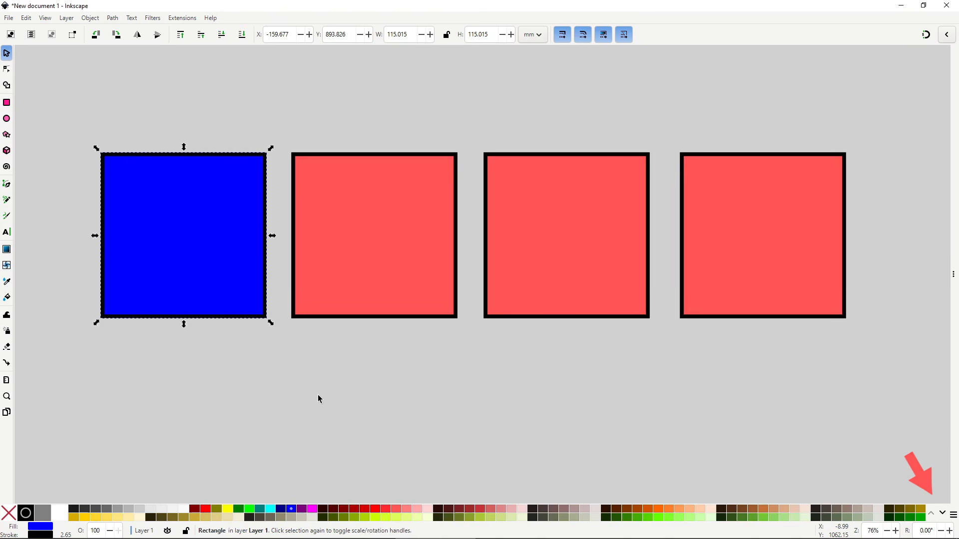
Try several palette colours on the outline of the second square, and finish with a yellow-green stroke.
left_click(377, 246)
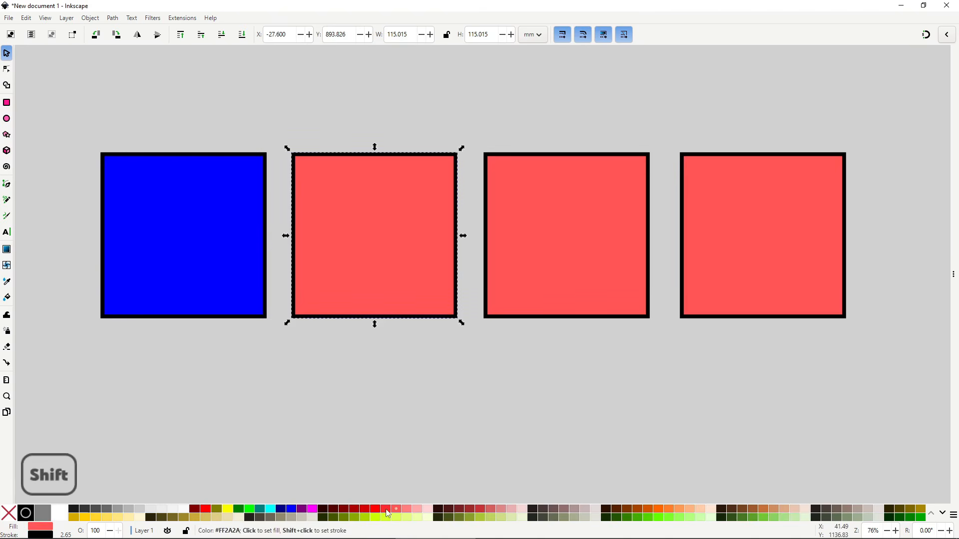
left_click(388, 511, "shift")
left_click(512, 511, "shift")
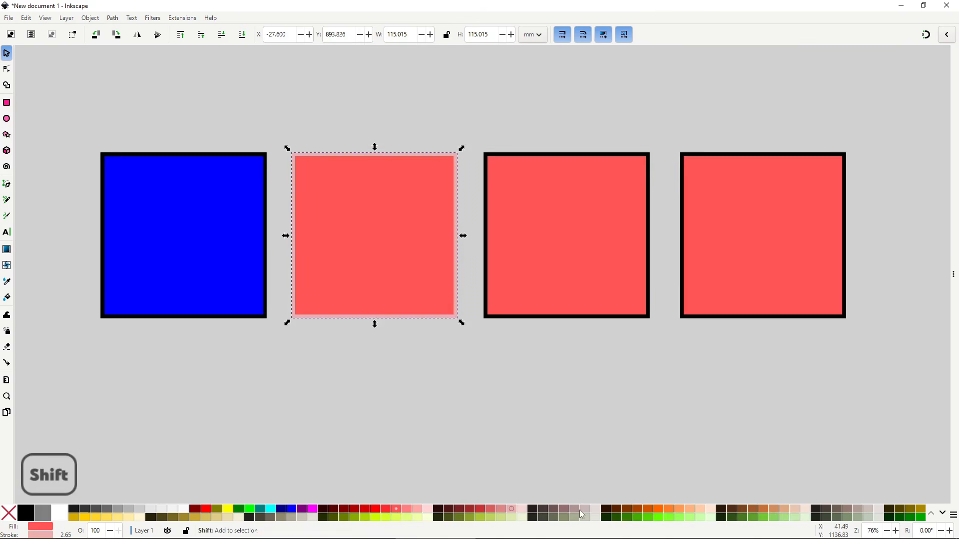
left_click(678, 510, "shift")
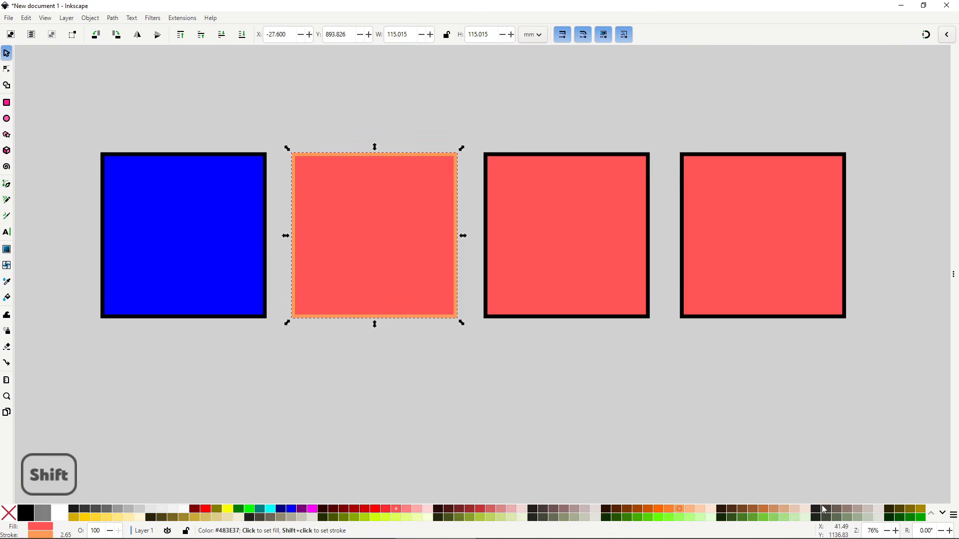
left_click(827, 511, "shift")
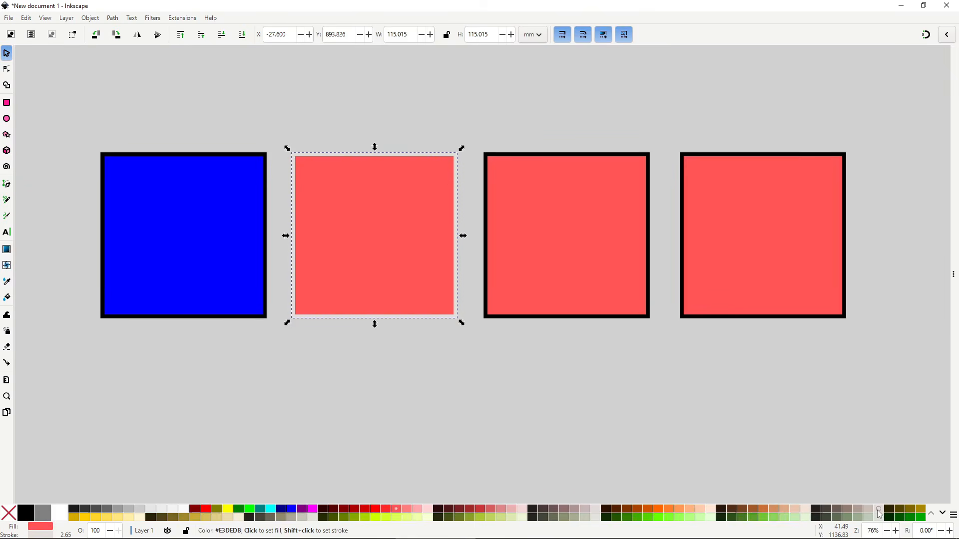
left_click(878, 511, "shift")
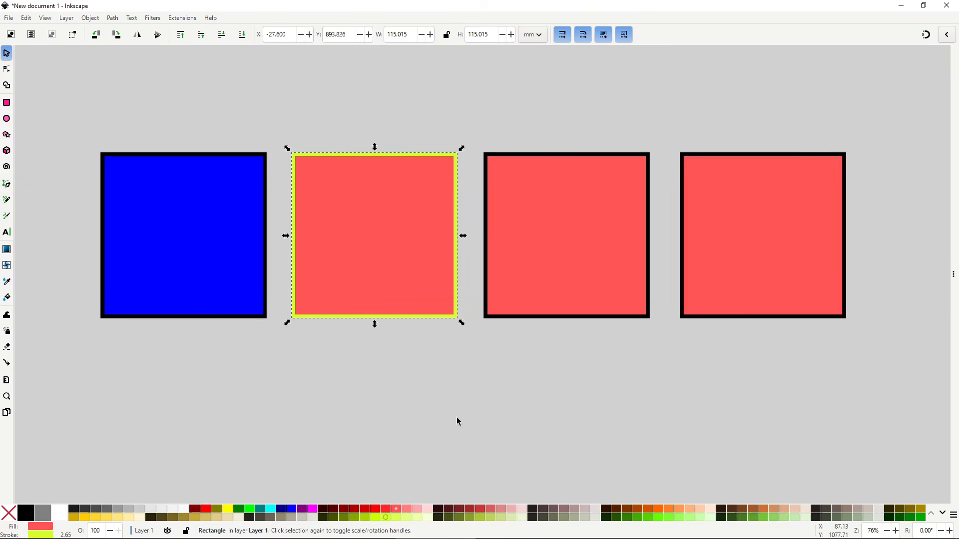
Remove the fill from the third square and the stroke from the fourth square, and deselect.
left_click(530, 267)
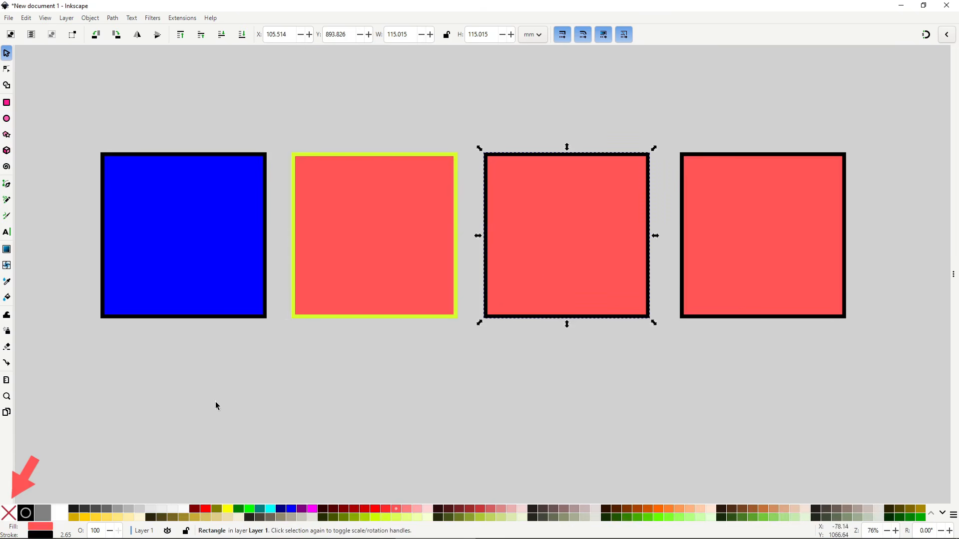
left_click(14, 513)
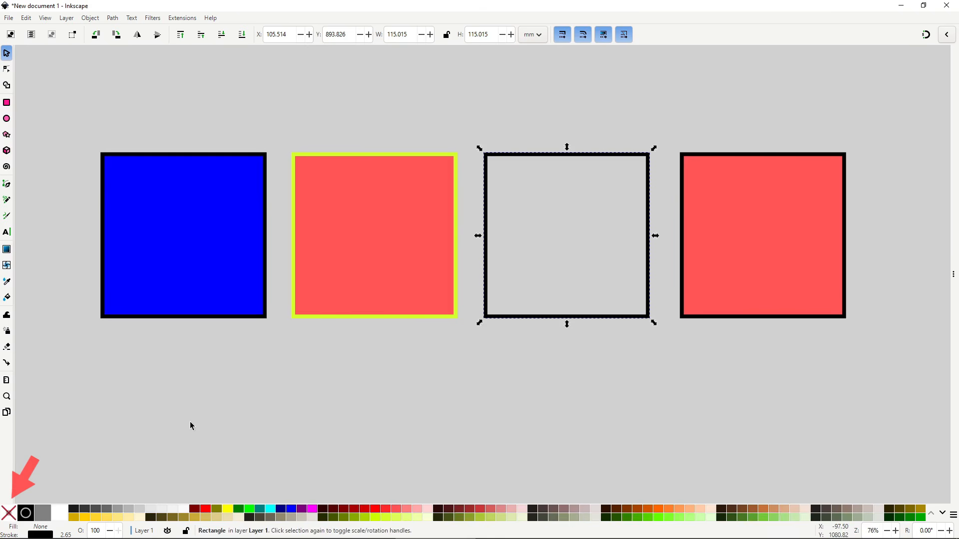
left_click(700, 297)
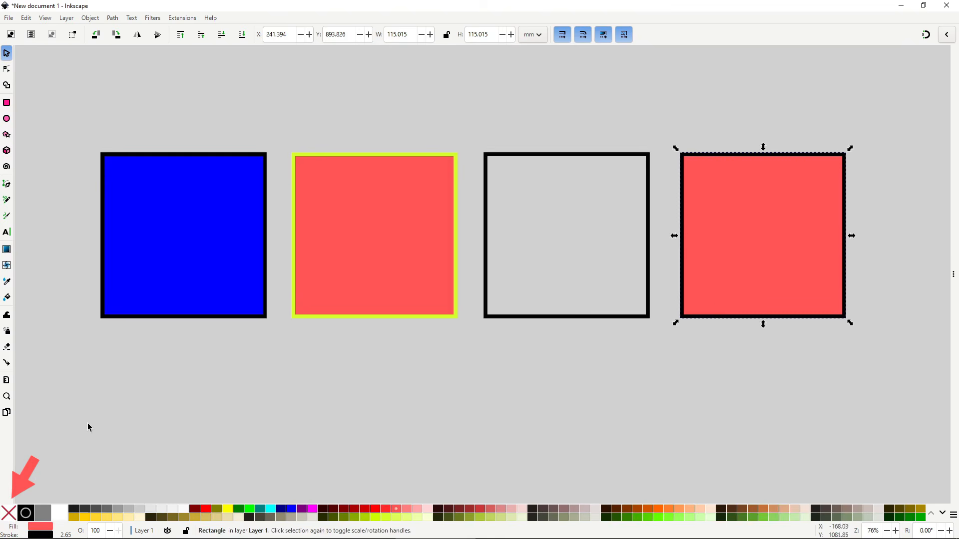
left_click(13, 518, "shift")
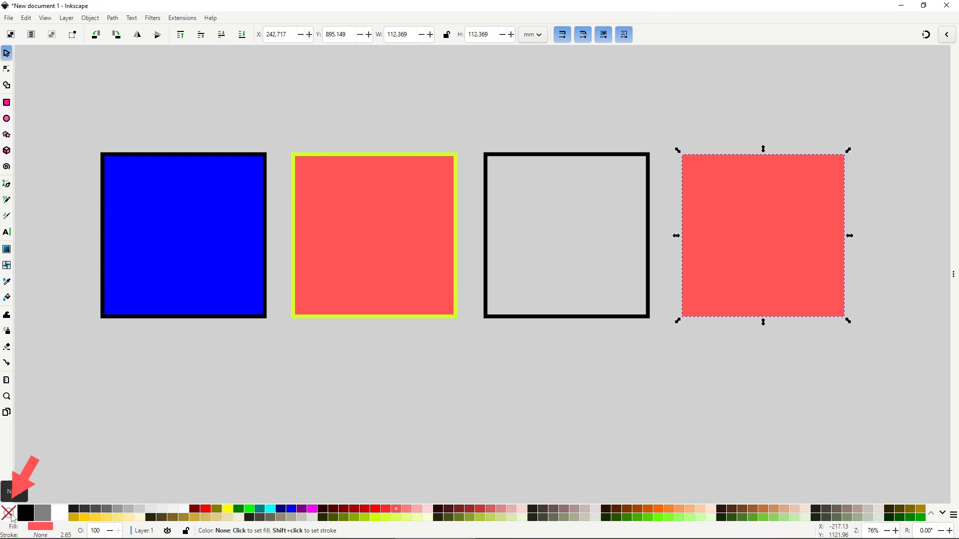
left_click(418, 441)
Draw a rectangle about 99 by 96 mm in an empty canvas area, with a magenta stroke and a pale pink fill.
scroll(377, 336, "down", 10)
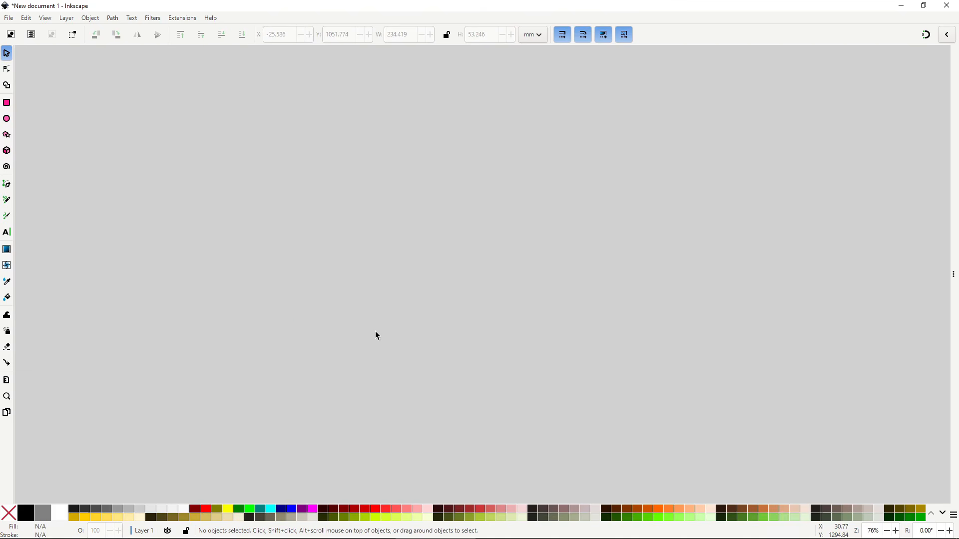
left_click(7, 103)
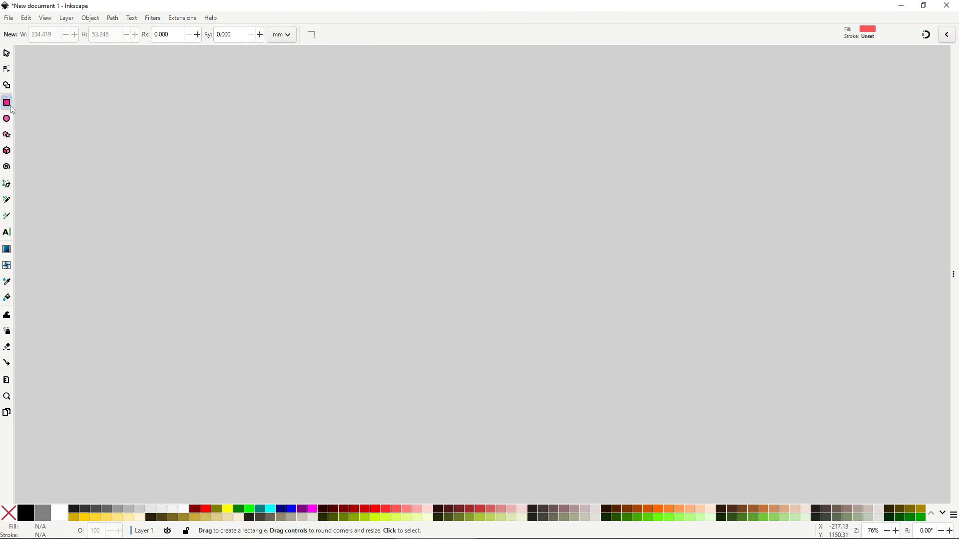
left_click_drag(174, 146, 317, 286)
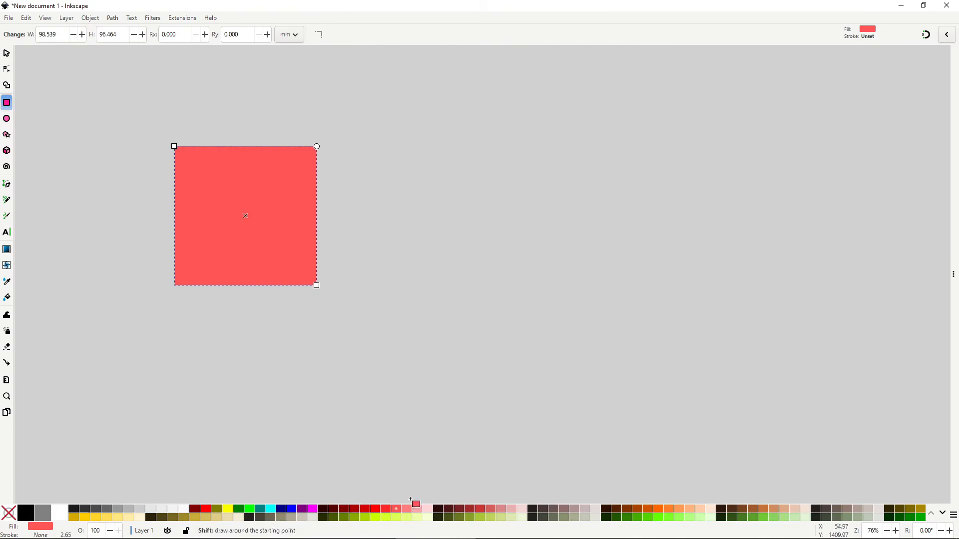
left_click(313, 509, "shift")
left_click(514, 509)
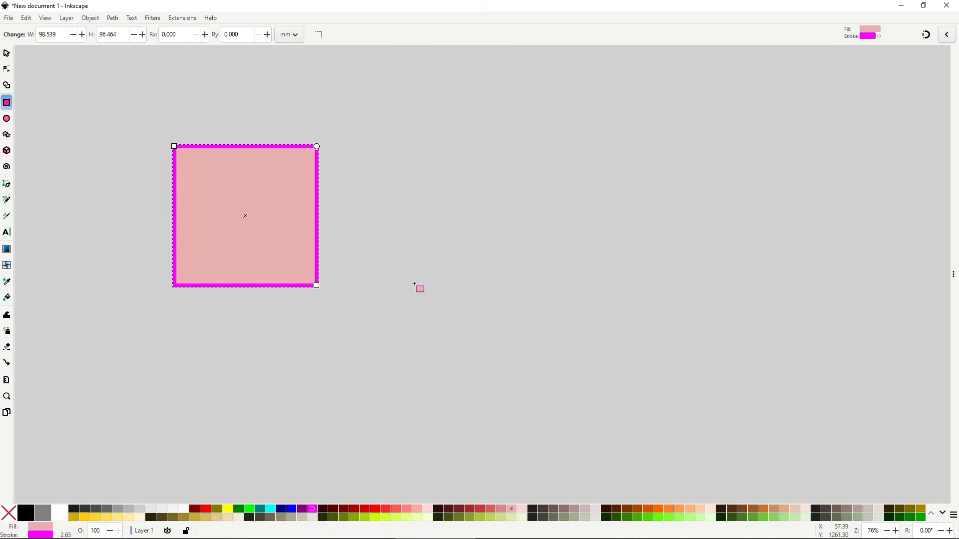
Draw an ellipse with radii of about 47 and 43 mm beside the rectangle, with an orange fill and a bright green (#66FF00) stroke.
left_click(6, 118)
left_click_drag(426, 153, 564, 279)
left_click(659, 509)
left_click(659, 517, "shift")
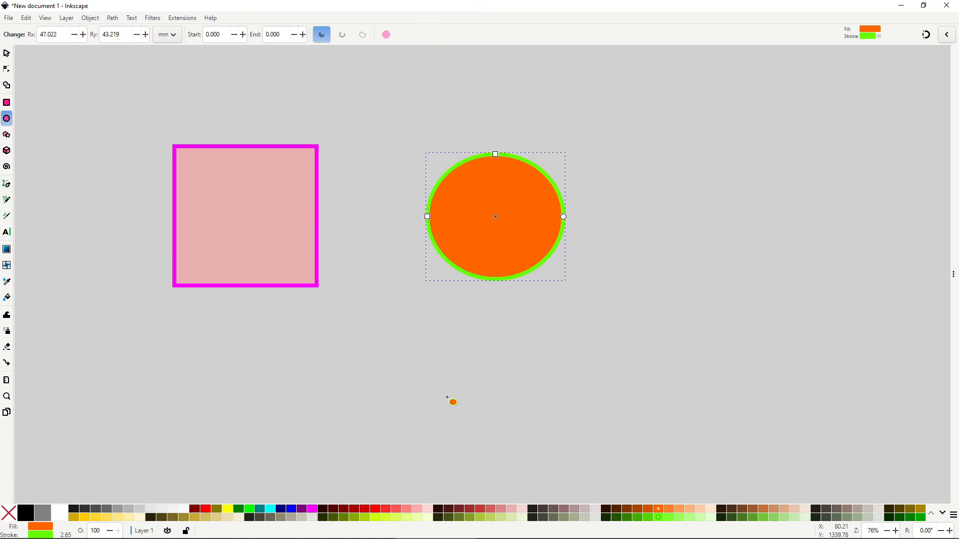
Draw a five-cornered star beside the ellipse, and give it a tan-orange fill and a muted green stroke.
left_click(7, 134)
left_click_drag(709, 218, 758, 284)
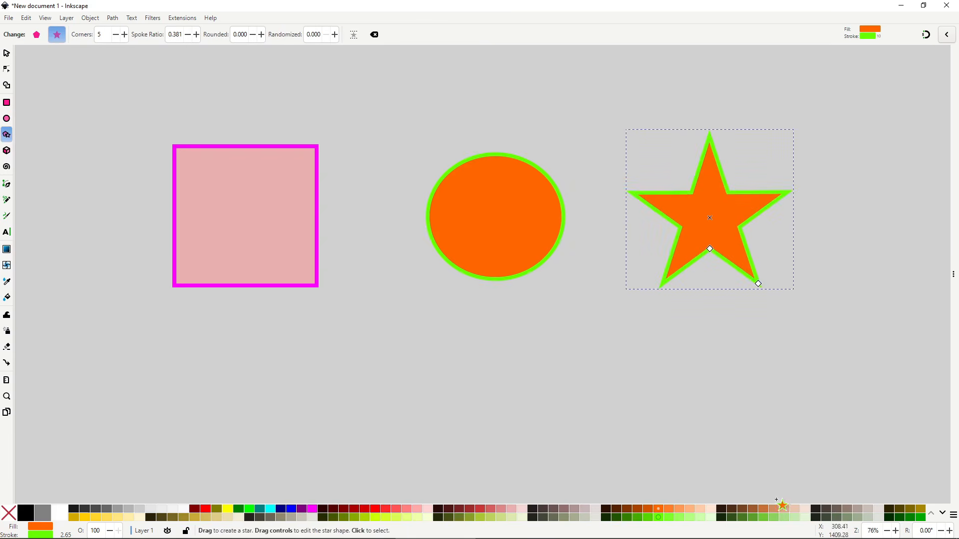
left_click(773, 508)
left_click(773, 517, "shift")
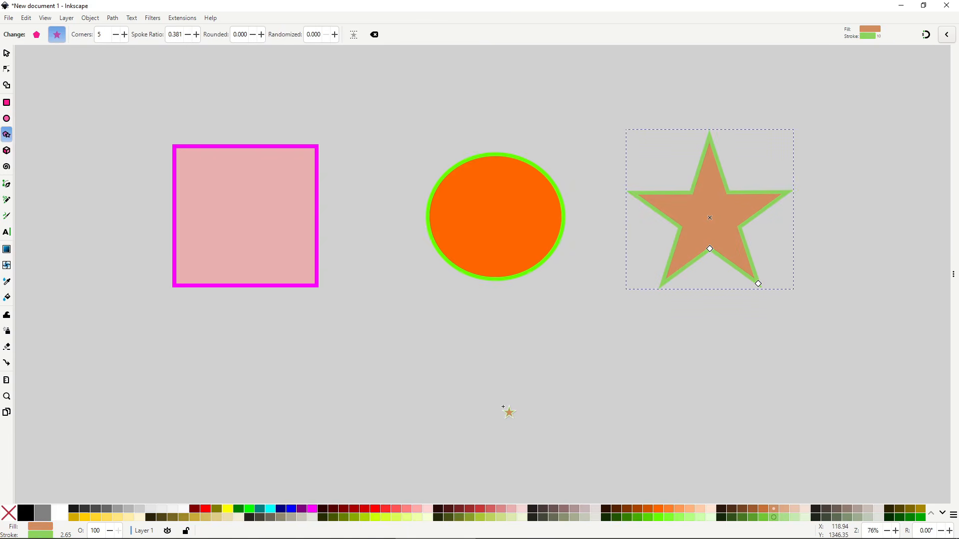
Draw a closed, rounded four-node Bezier path below the three shapes with the Pen tool.
left_click(6, 184)
left_click(317, 393)
left_click_drag(452, 349, 556, 366)
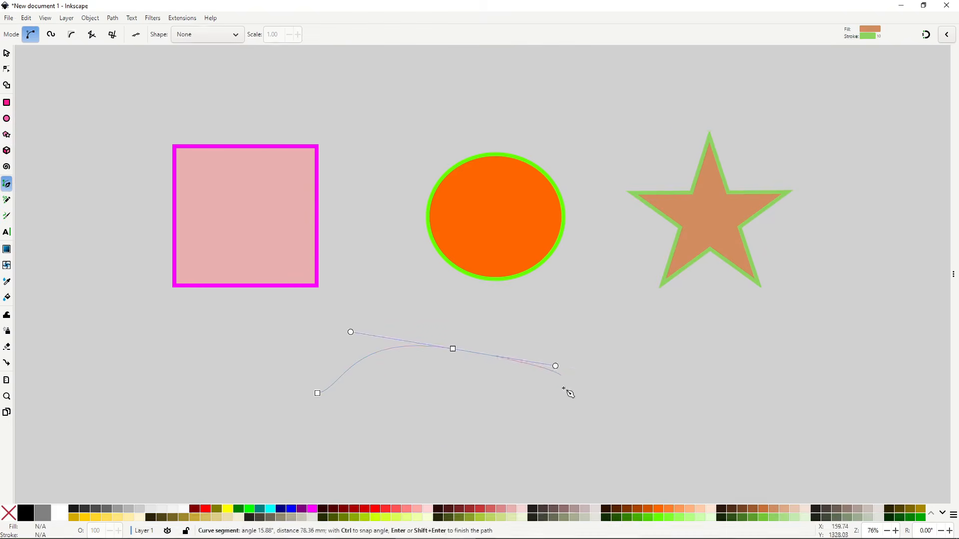
left_click_drag(563, 411, 523, 440)
left_click_drag(405, 445, 357, 433)
left_click_drag(317, 393, 321, 371)
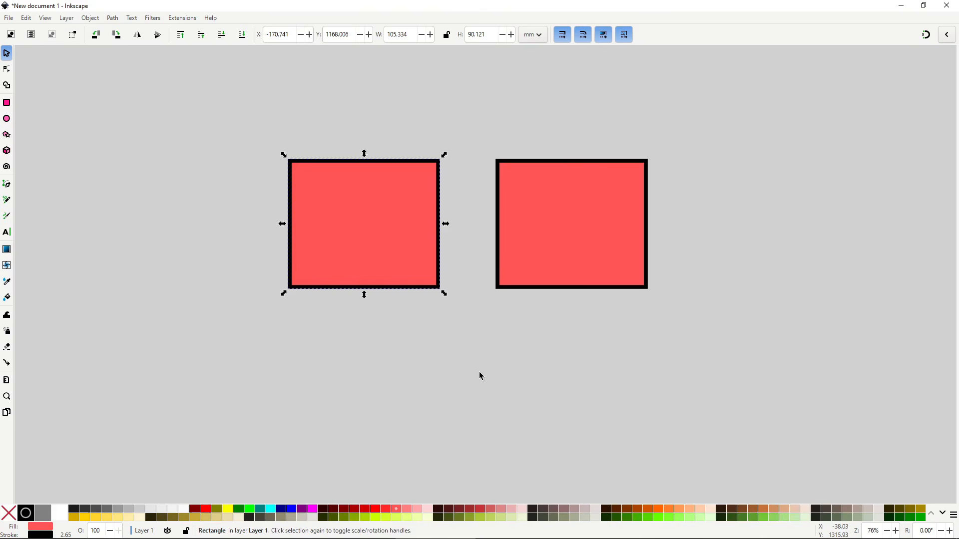
Open the Fill and Stroke settings for the selected rectangle, and widen their display area.
left_click(100, 19)
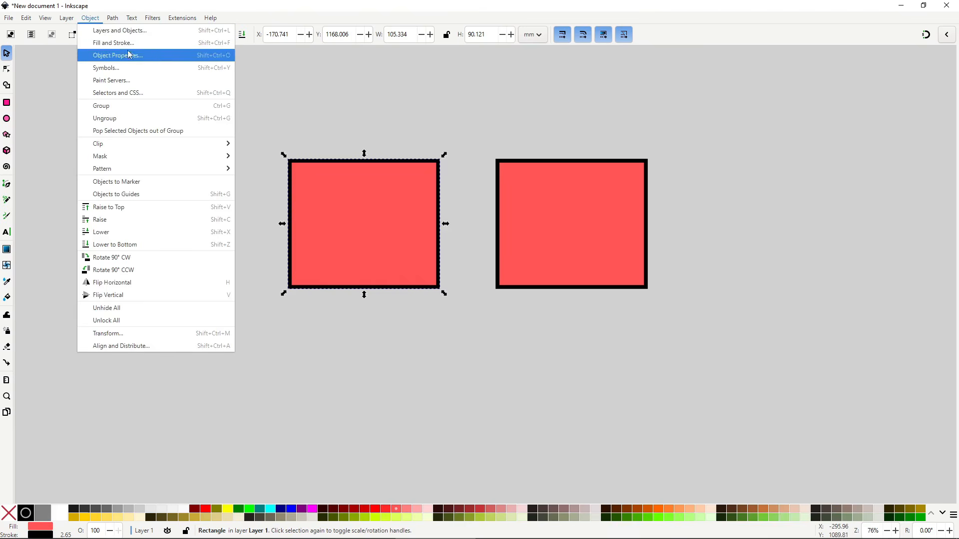
left_click(156, 45)
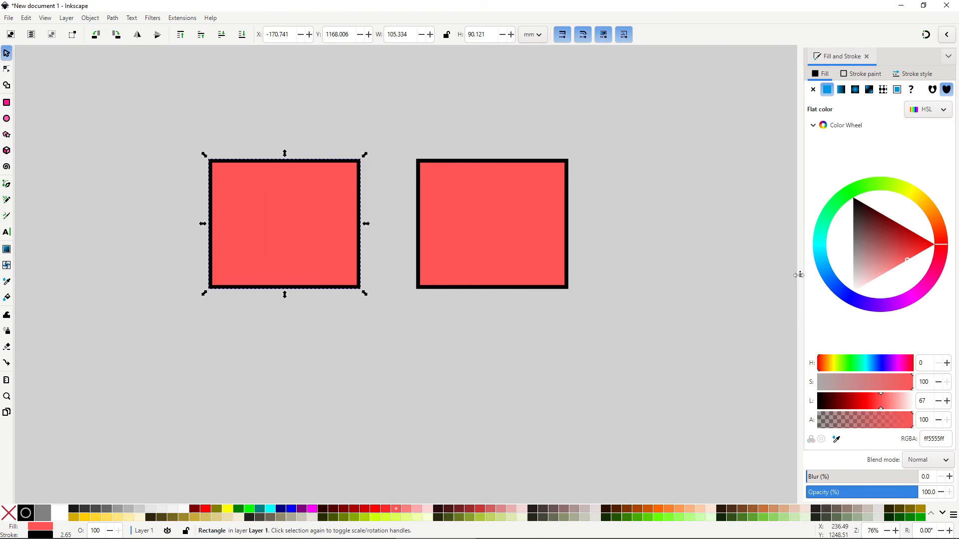
mouse_move(800, 274)
left_mouse_down()
mouse_move(705, 284)
mouse_move(681, 274)
mouse_move(757, 278)
mouse_move(642, 274)
left_mouse_up()
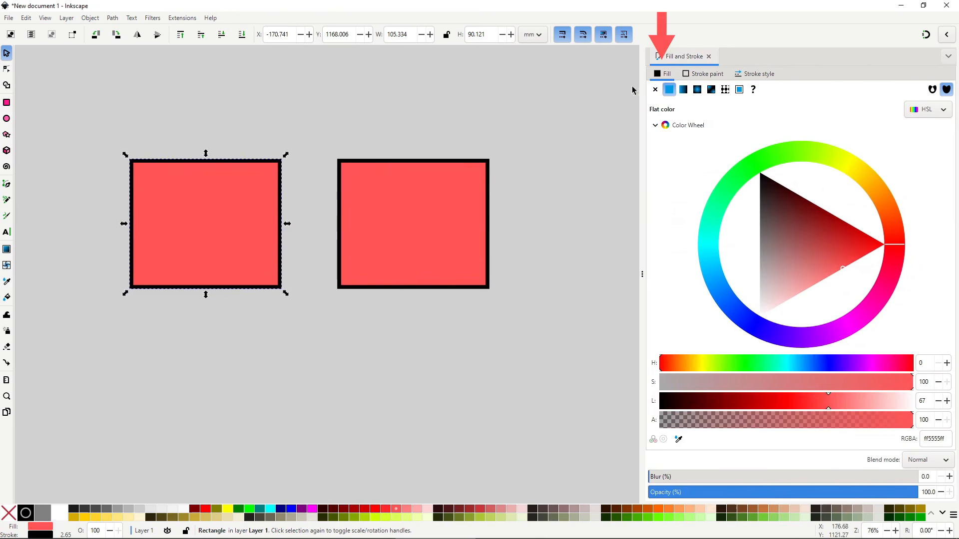
Look through the left rectangle's stroke paint and stroke style settings, and return to its fill settings.
left_click(703, 76)
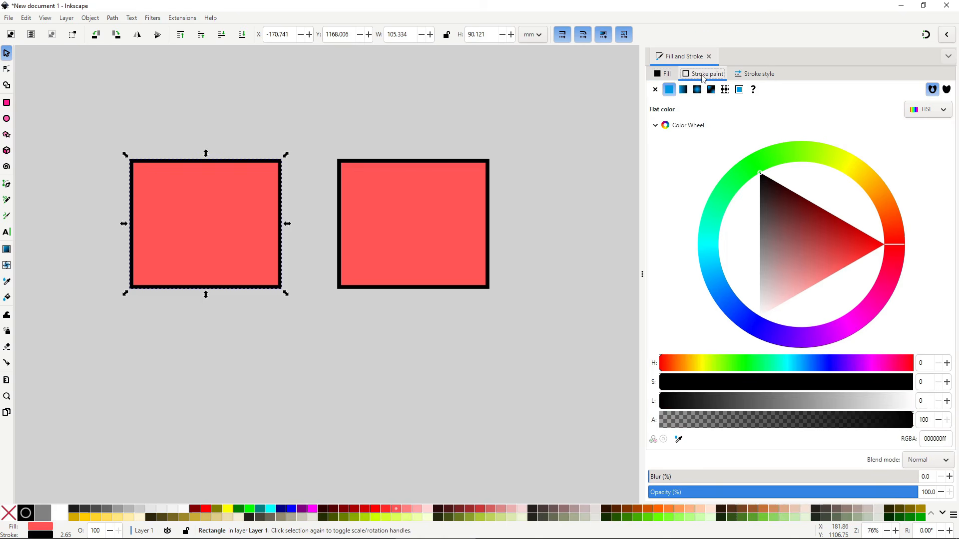
left_click(745, 75)
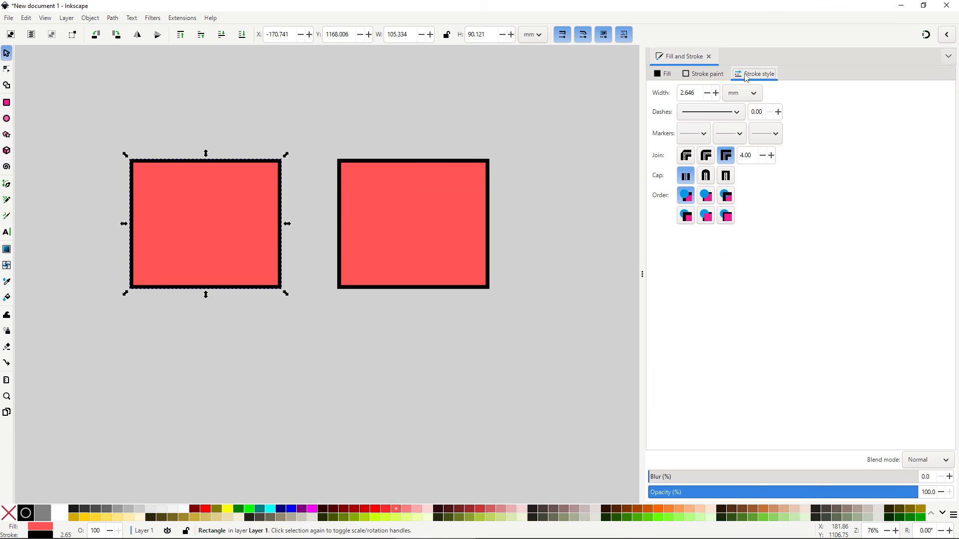
left_click(666, 75)
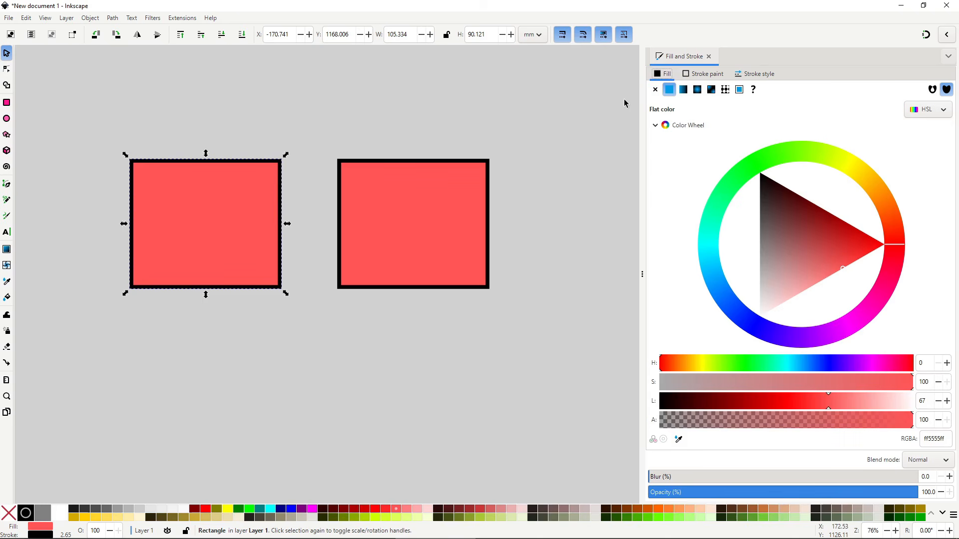
Remove the fill from the left rectangle and the stroke paint from the right rectangle.
left_click(655, 89)
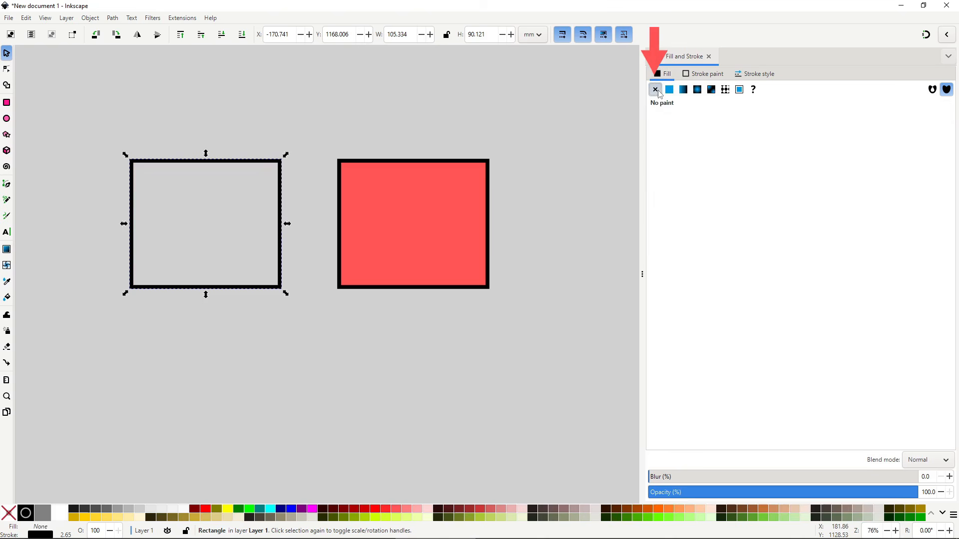
left_click(473, 206)
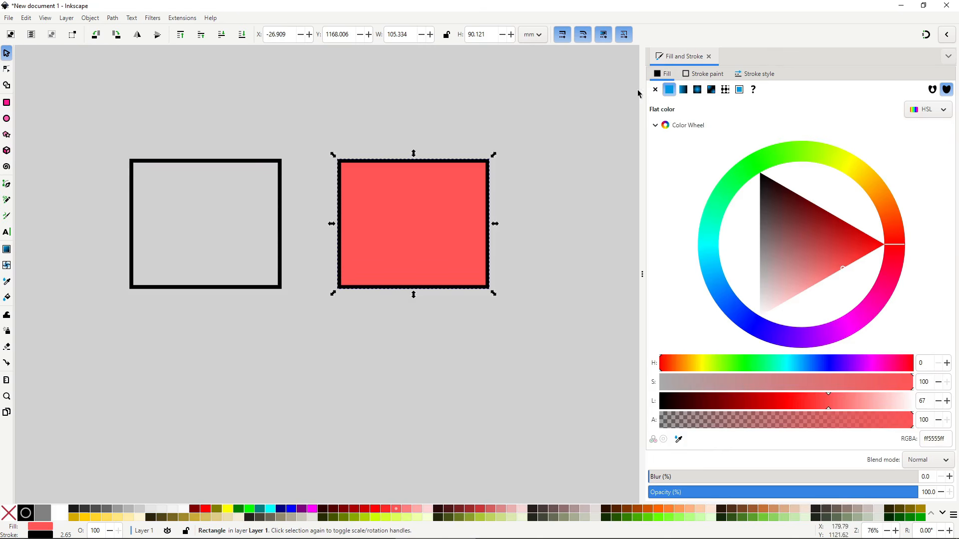
left_click(693, 75)
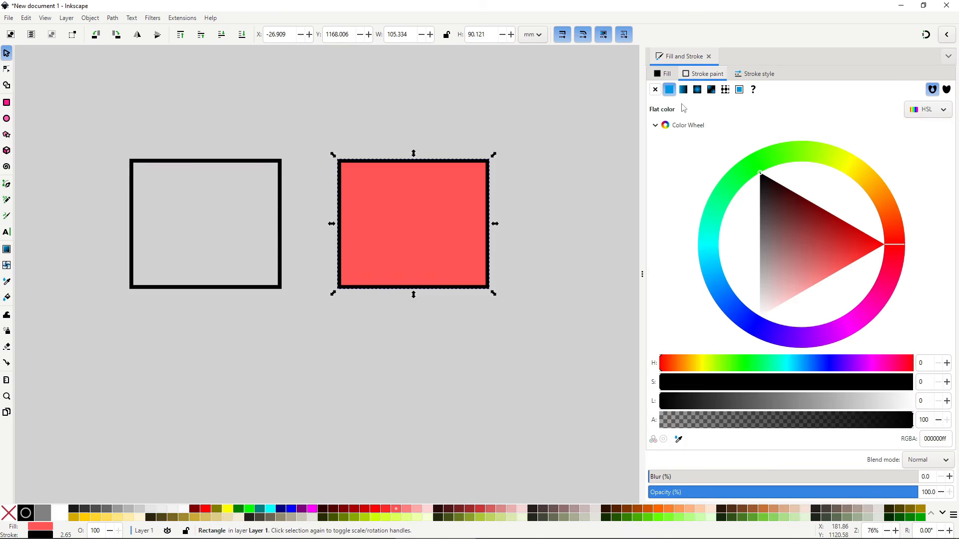
left_click(655, 90)
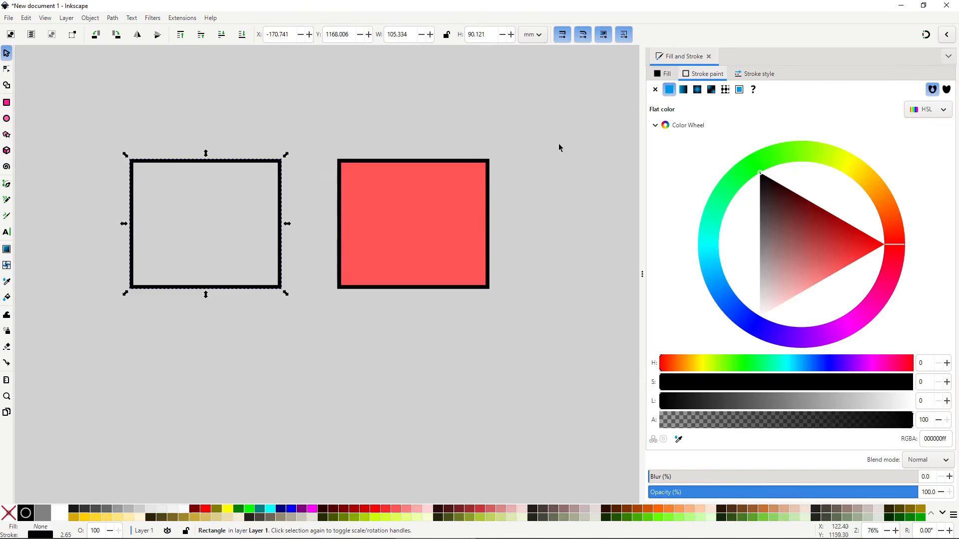
Give the left rectangle a flat fill again and change it to teal (#37CAB3) on the color wheel.
left_click(664, 74)
left_click(670, 90)
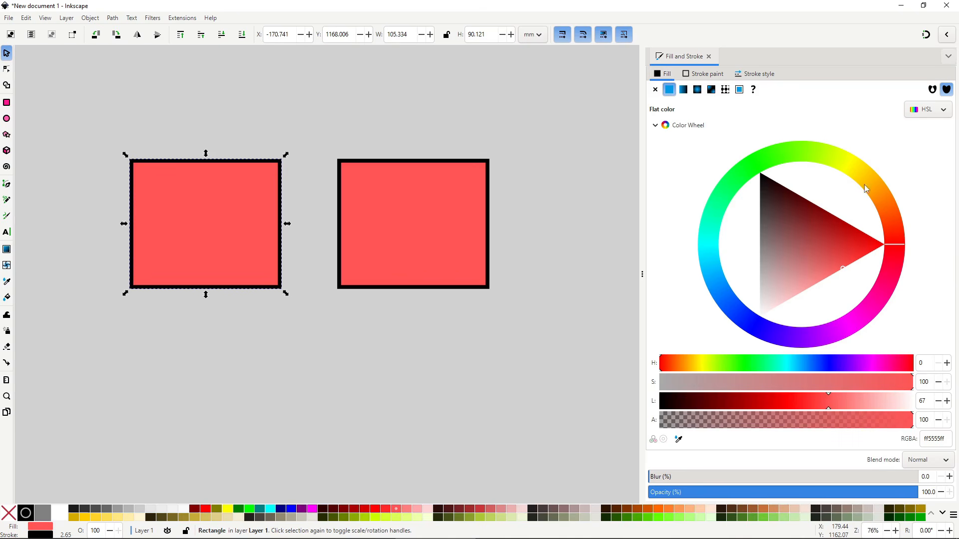
mouse_move(867, 187)
left_mouse_down()
mouse_move(849, 159)
mouse_move(891, 287)
mouse_move(784, 340)
mouse_move(739, 320)
mouse_move(873, 312)
mouse_move(755, 325)
mouse_move(714, 213)
mouse_move(709, 230)
left_mouse_up()
mouse_move(755, 261)
left_mouse_down()
mouse_move(784, 220)
mouse_move(823, 250)
mouse_move(730, 235)
mouse_move(828, 208)
mouse_move(826, 264)
mouse_move(772, 239)
left_mouse_up()
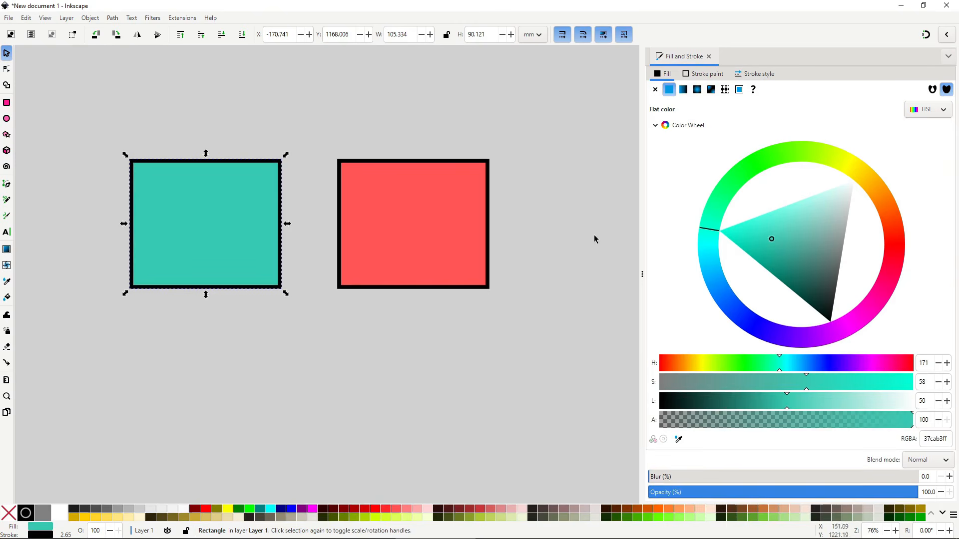
Change the right rectangle's stroke to a strong blue (#0759EA) using the color wheel.
left_click(448, 210)
left_click(692, 78)
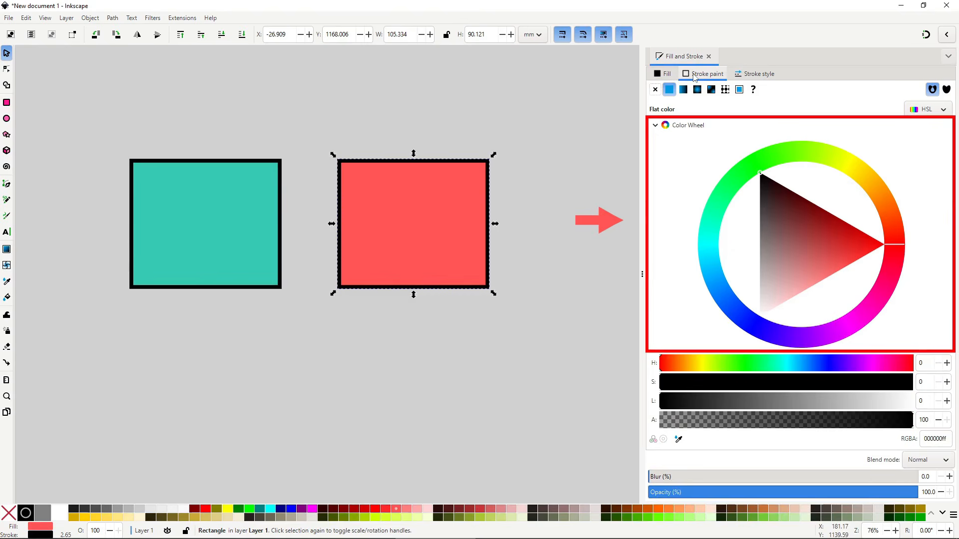
left_click(756, 162)
mouse_move(790, 225)
left_mouse_down()
mouse_move(772, 174)
mouse_move(871, 311)
mouse_move(730, 299)
left_mouse_up()
mouse_move(783, 270)
left_mouse_down()
mouse_move(864, 260)
mouse_move(747, 293)
left_mouse_up()
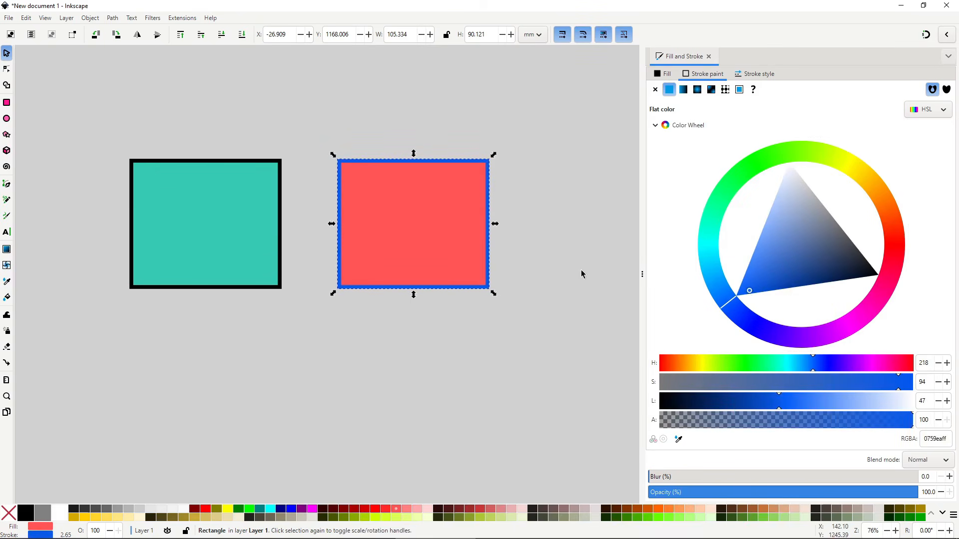
Change the left rectangle's fill to a light red with hue 4, saturation 89 and lightness 63.
left_click(237, 238)
left_click(664, 74)
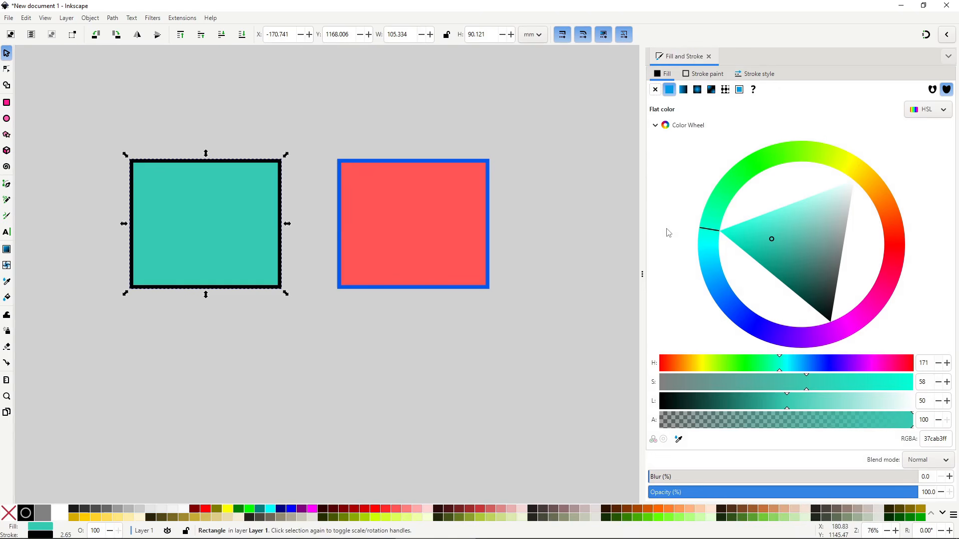
left_click_drag(784, 368, 662, 368)
left_click(793, 388)
left_click_drag(793, 389, 886, 385)
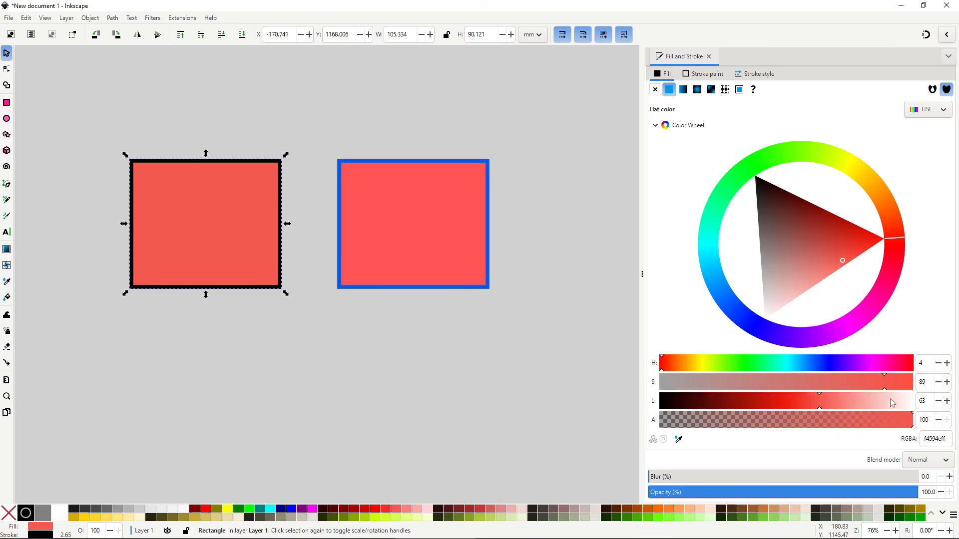
Set the left rectangle's fill alpha to 0, and make the right rectangle's stroke fully transparent.
left_click_drag(908, 426, 644, 427)
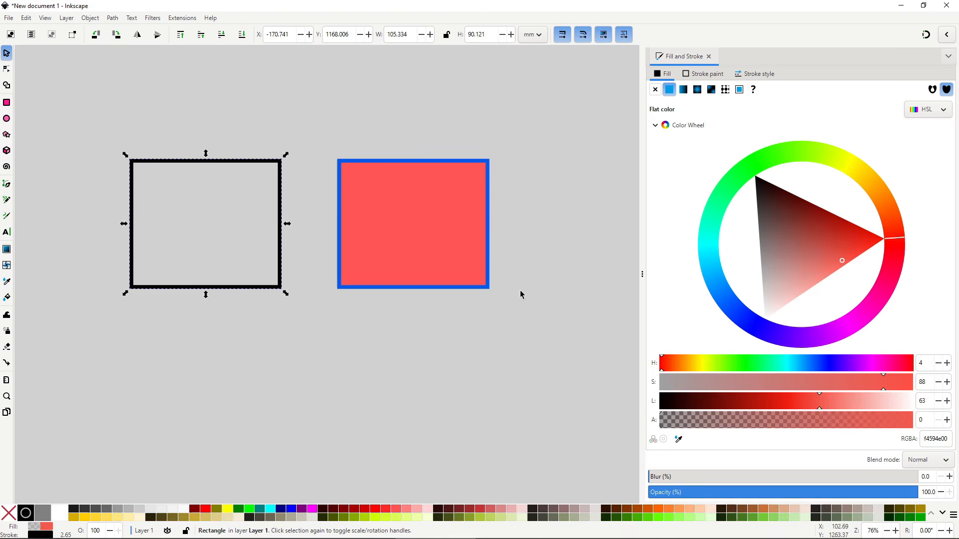
left_click(473, 241)
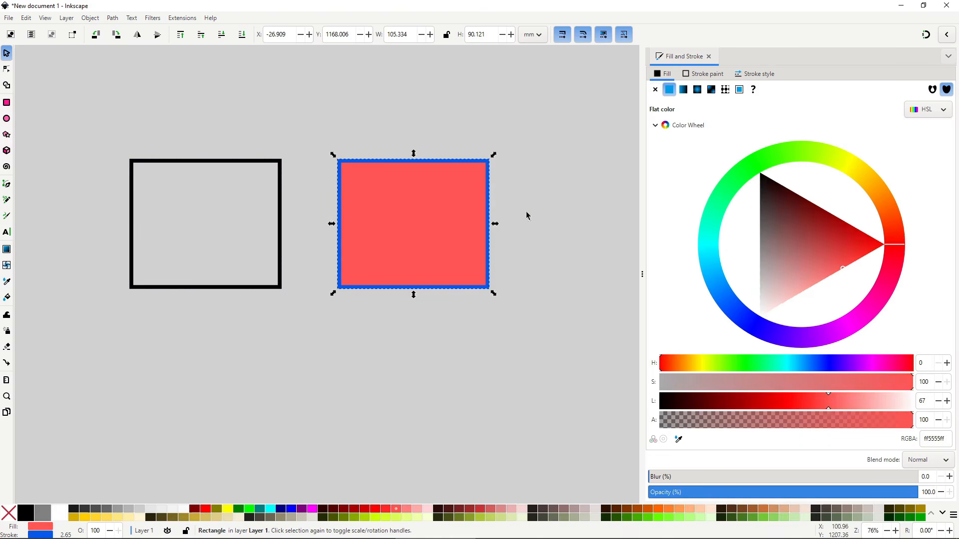
left_click(702, 74)
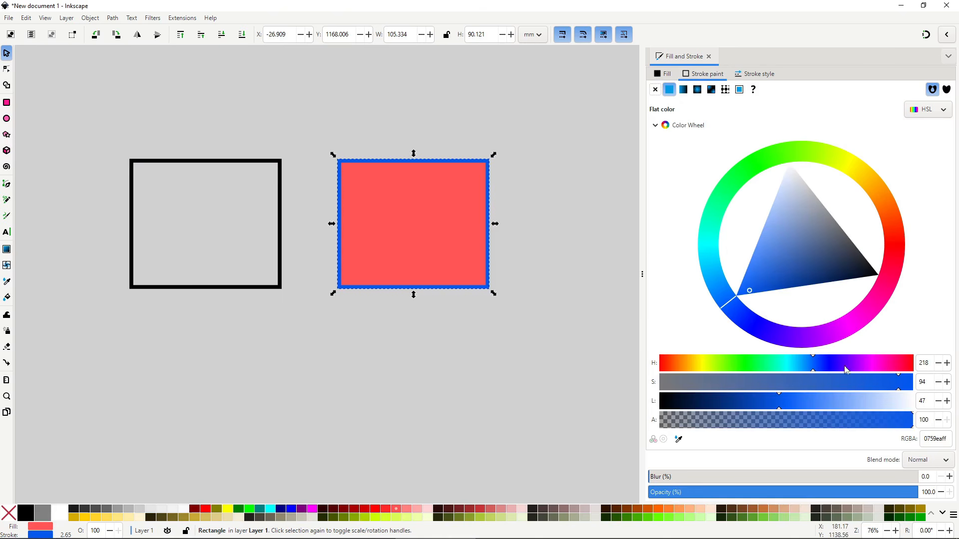
mouse_move(906, 426)
left_mouse_down()
mouse_move(668, 426)
mouse_move(832, 425)
mouse_move(662, 431)
mouse_move(839, 428)
mouse_move(652, 436)
left_mouse_up()
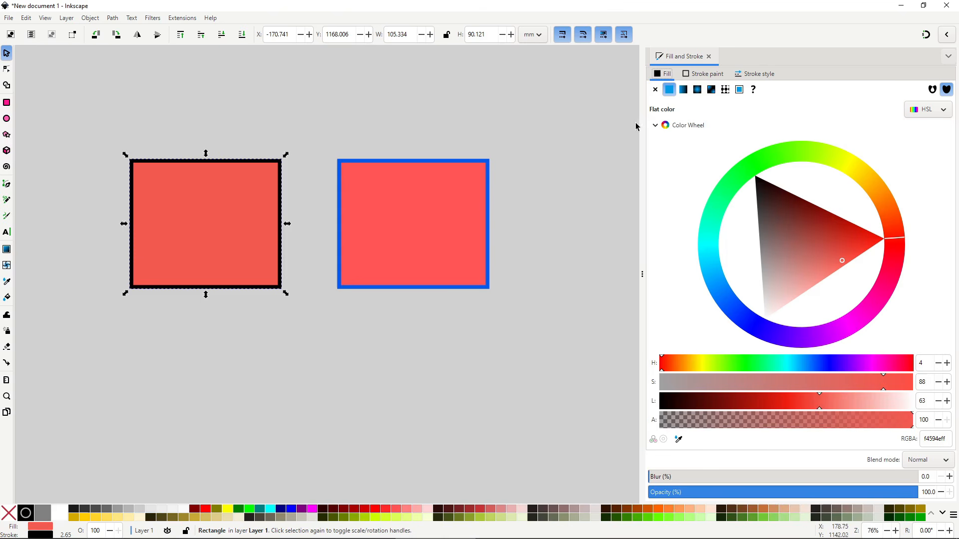
Sample the fill of the left rectangle from the other rectangle's blue stroke, and resample it from that rectangle's red fill.
left_click(679, 439)
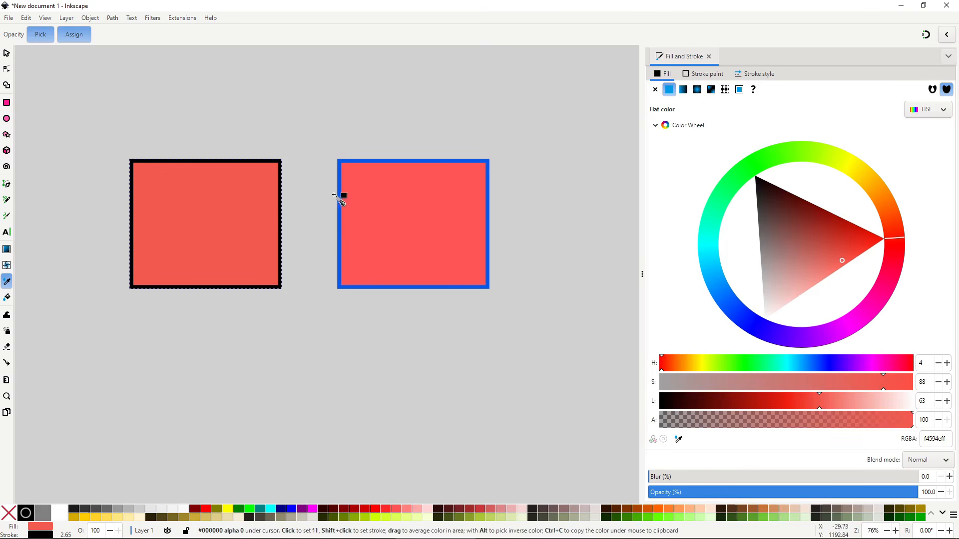
left_click(338, 162)
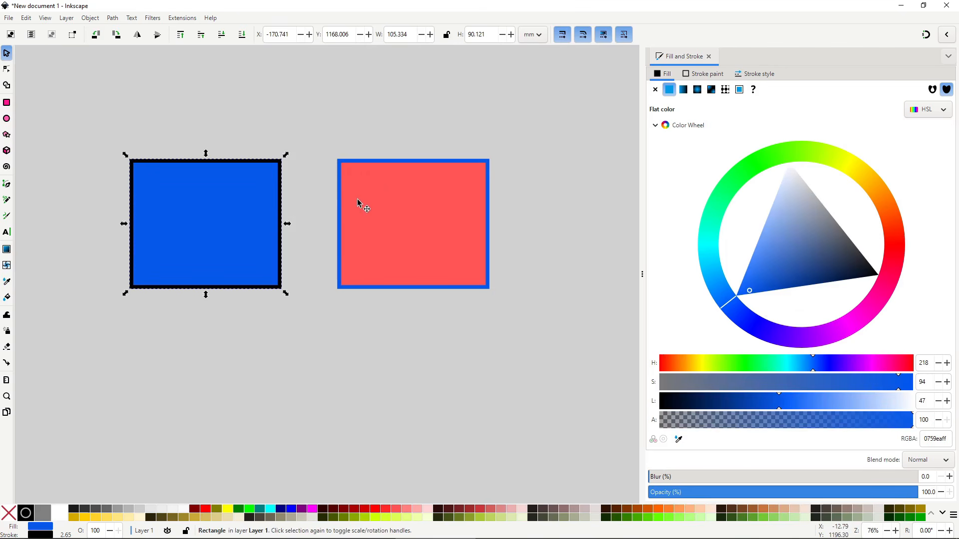
left_click(678, 440)
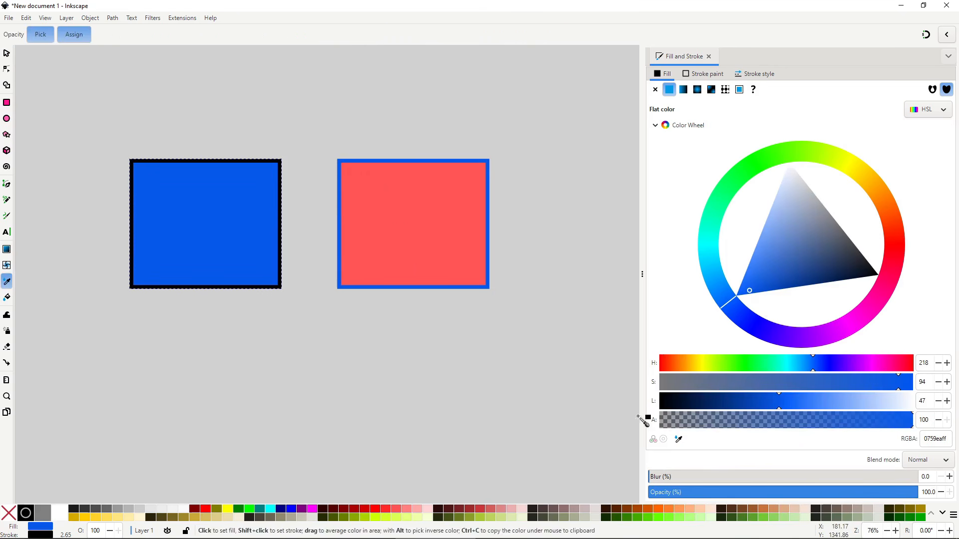
left_click(395, 231)
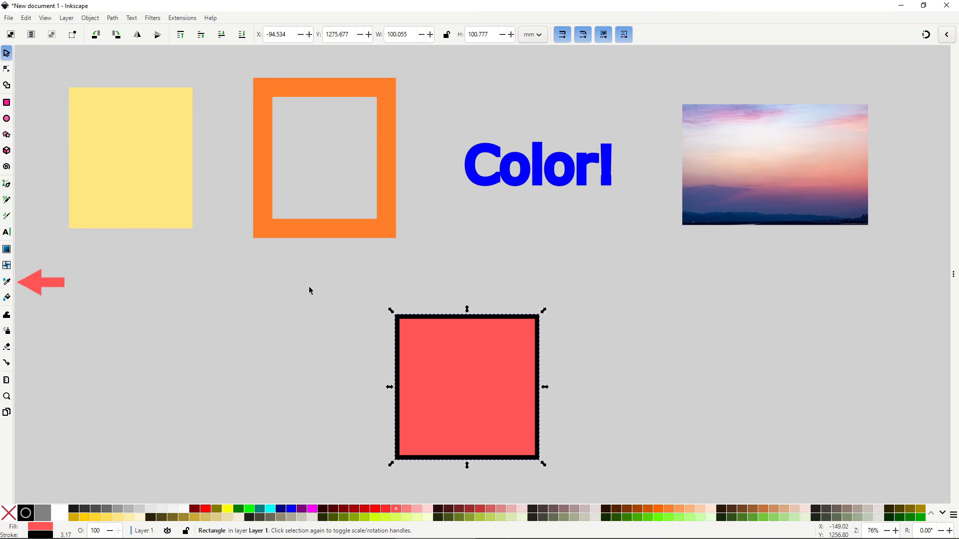
With the Dropper tool, fill the lower square from the yellow square, the orange frame, the blue text and finally the photo's pale pink sky.
left_click(7, 282)
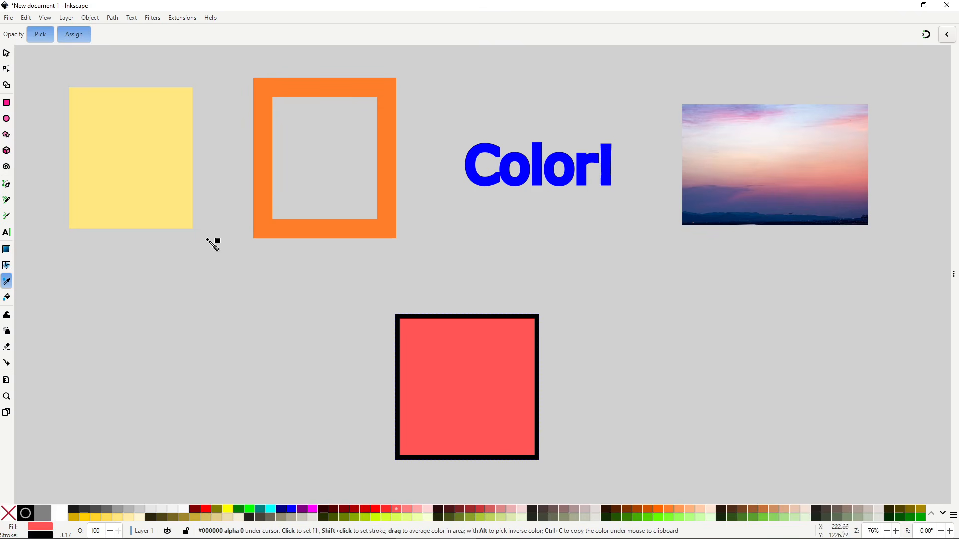
left_click(151, 148)
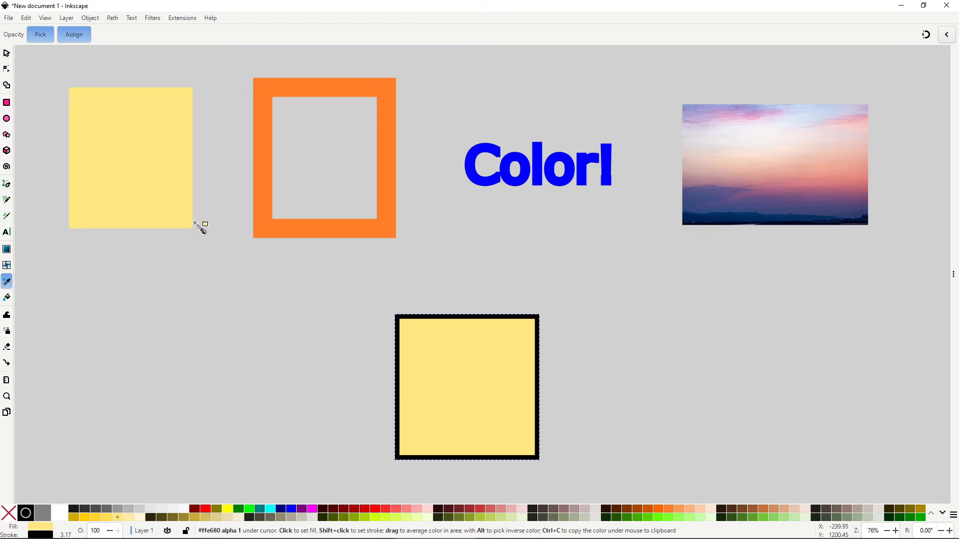
left_click(262, 234)
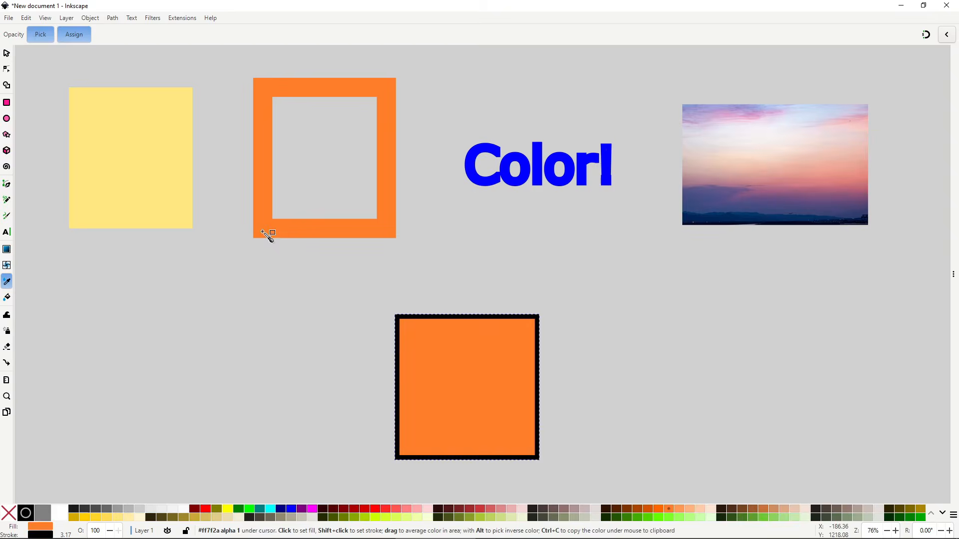
left_click(510, 159)
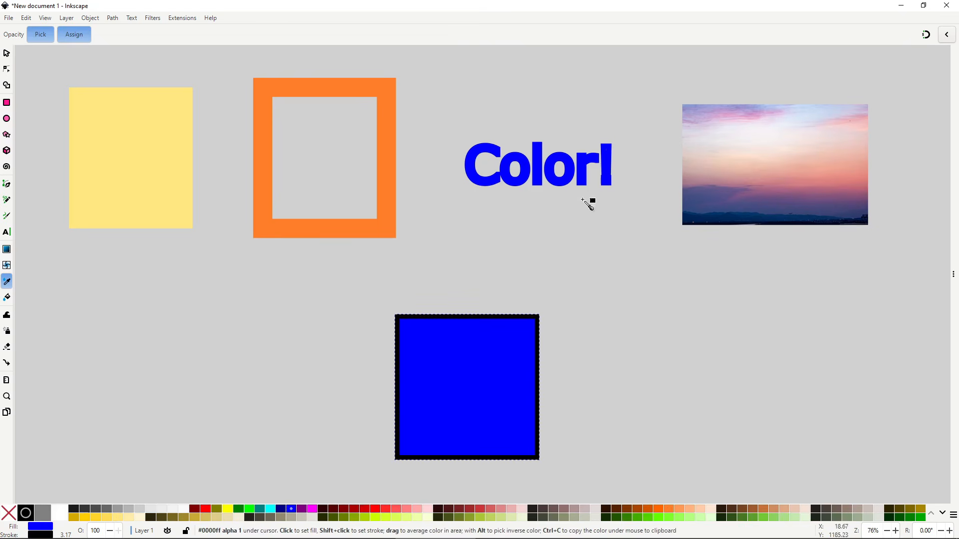
left_click(784, 167)
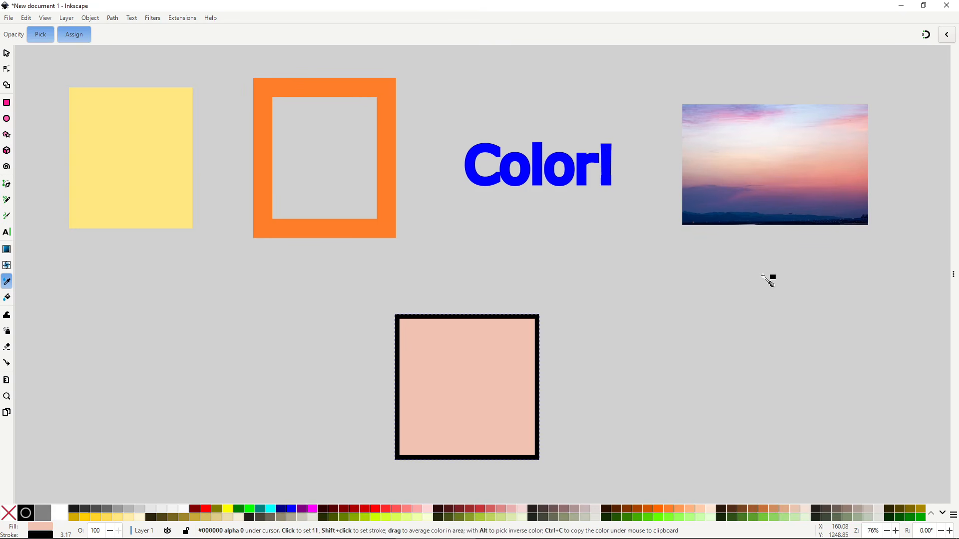
Sample the lower square's stroke color from the yellow square, the orange frame, the blue text and finally the photo's dark blue and purple areas.
key("shift")
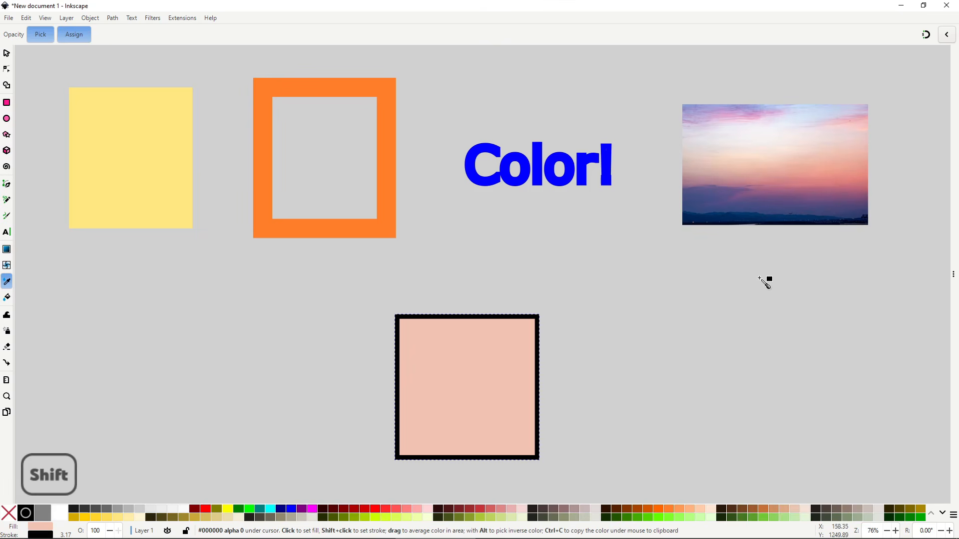
left_click(168, 161, "shift")
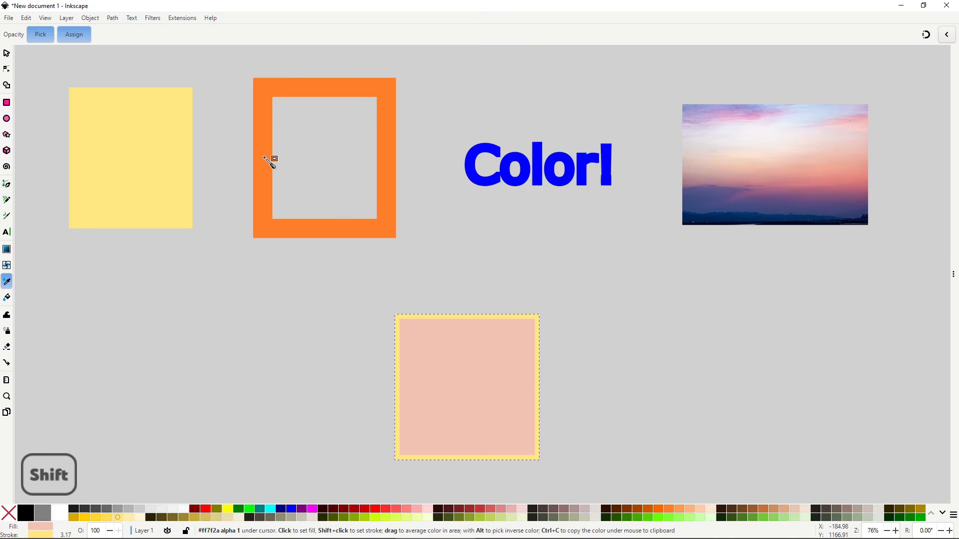
left_click(271, 156, "shift")
left_click(481, 152, "shift")
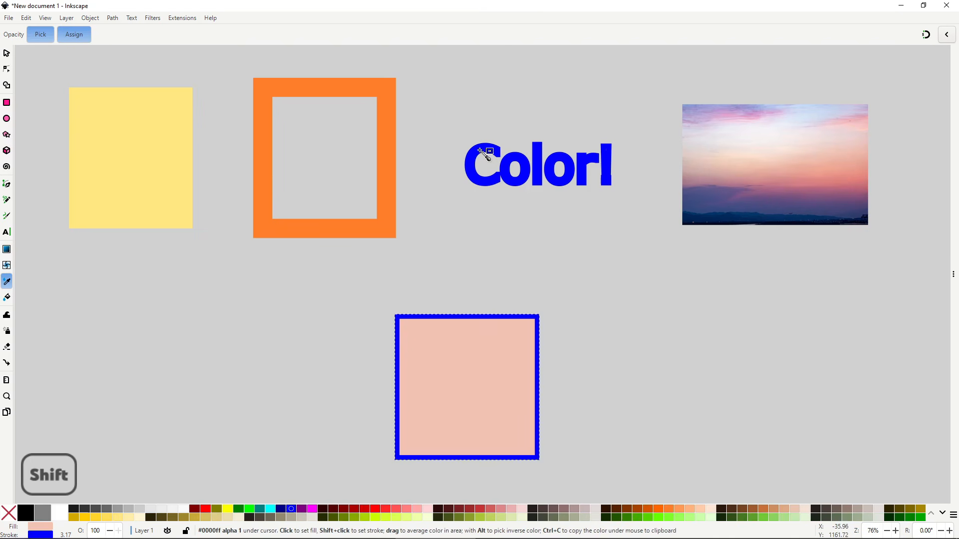
left_click(718, 221, "shift")
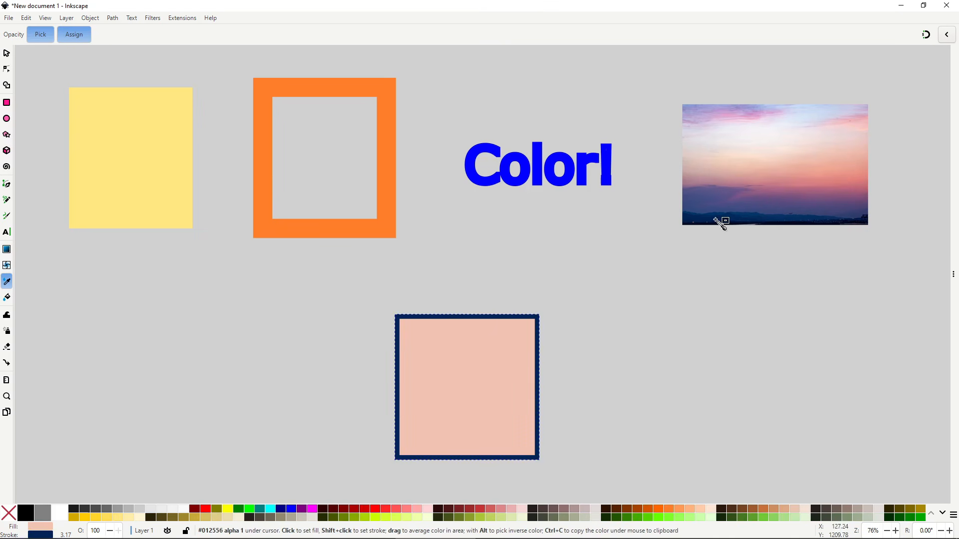
mouse_move(753, 229)
left_mouse_down()
mouse_move(727, 200)
mouse_move(749, 214)
left_mouse_up()
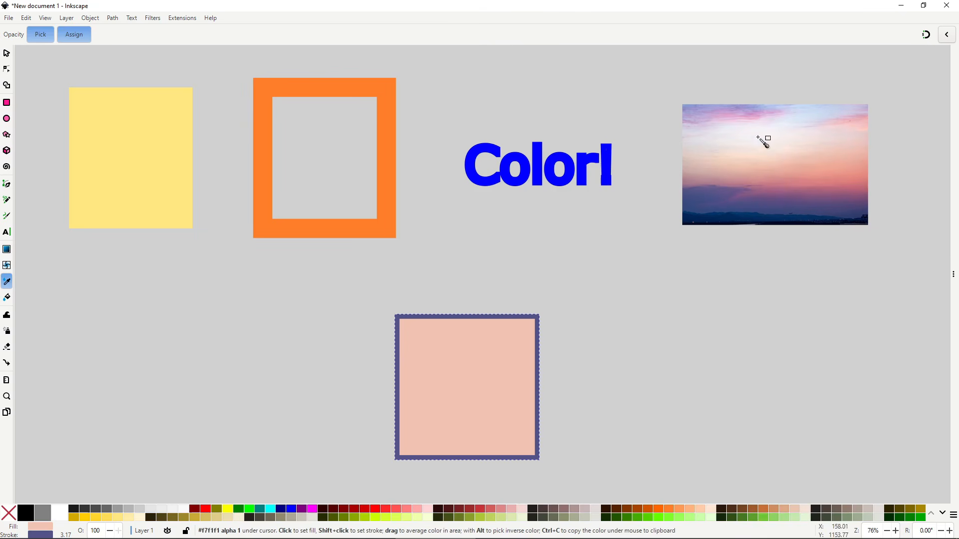
Recolor the lower square using averaged colors from circular areas of the photo, one in the pale upper sky and one near the dark horizon.
left_click_drag(735, 123, 751, 129)
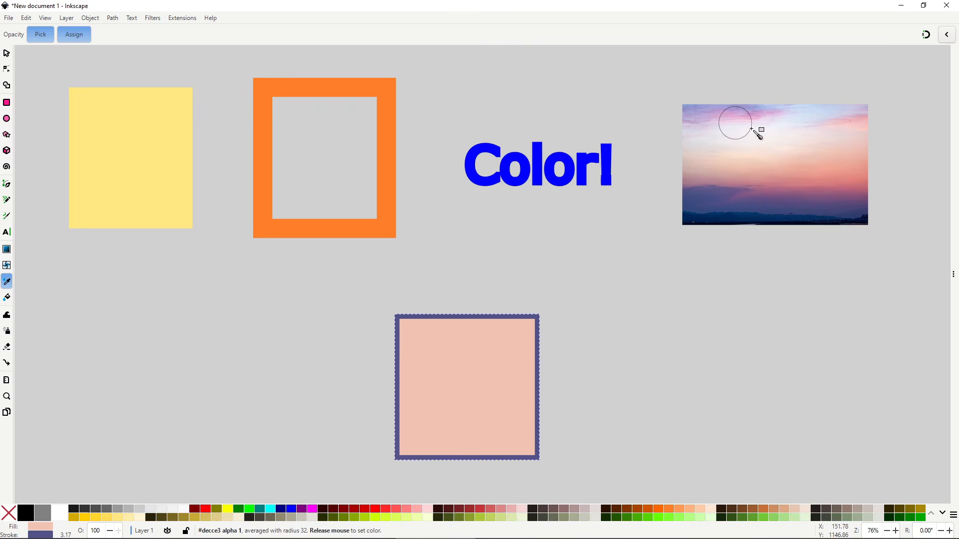
left_click_drag(752, 129, 752, 130)
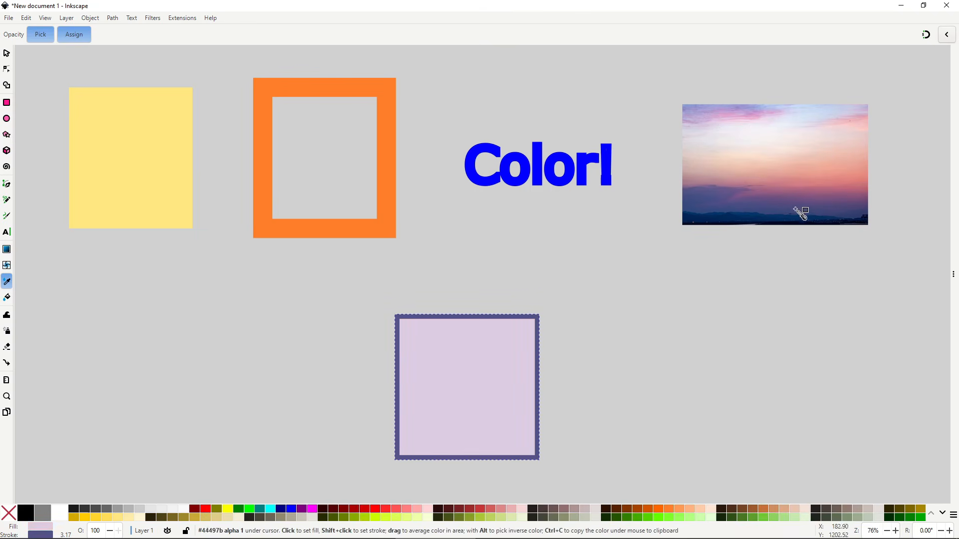
left_click_drag(789, 209, 802, 214)
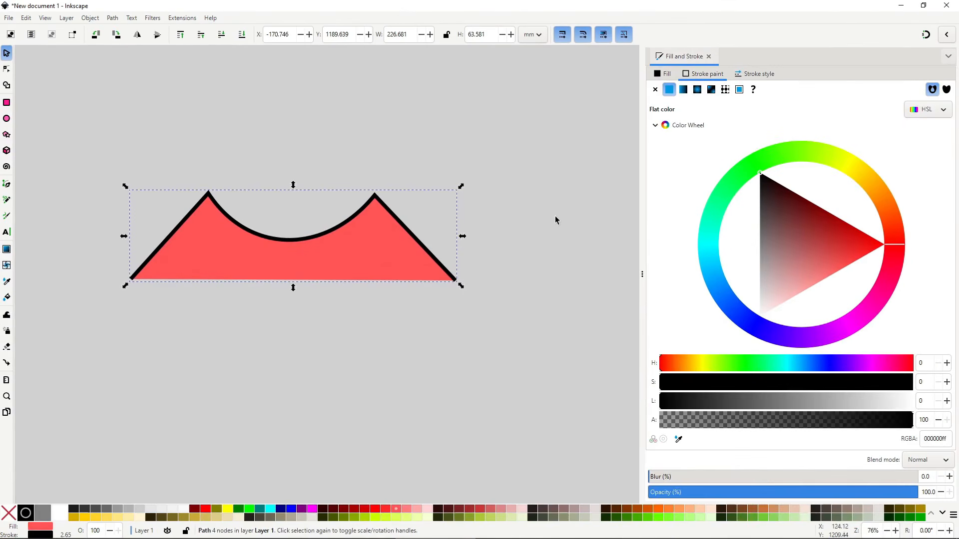
Switch the unit of the open red path's stroke width to px.
left_click(755, 73)
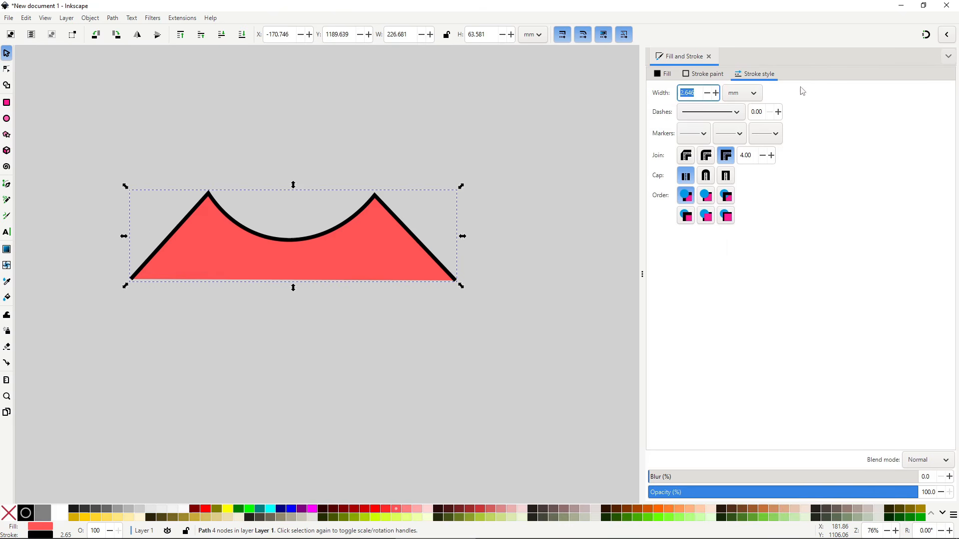
left_click(754, 93)
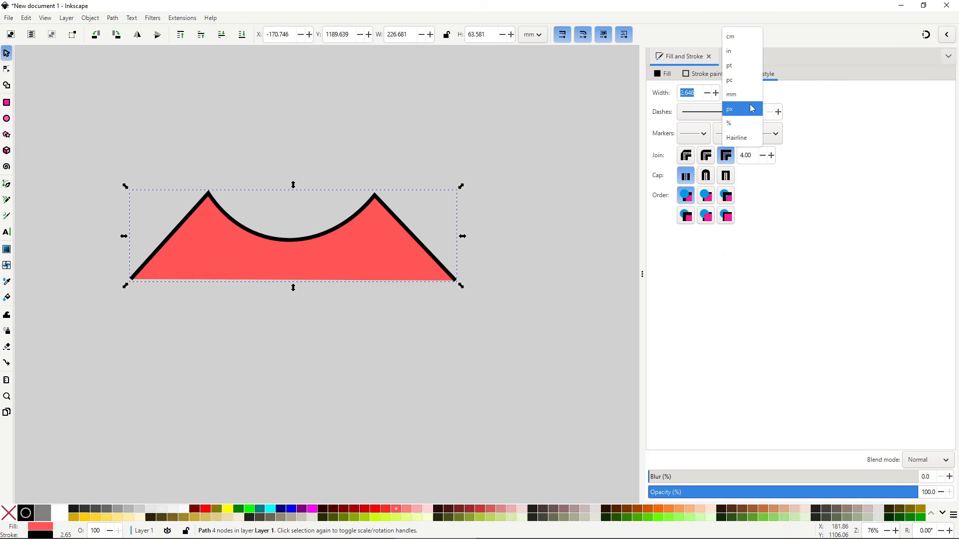
left_click(752, 108)
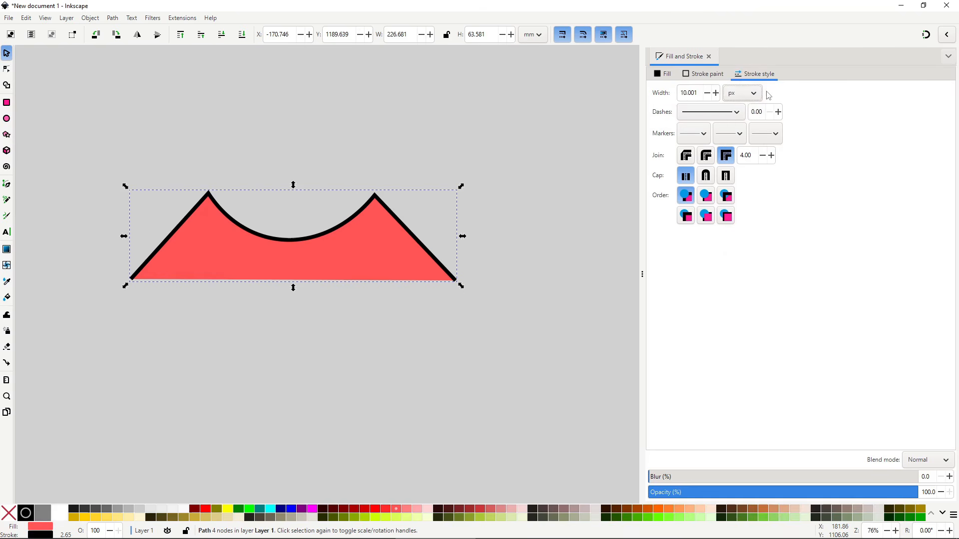
Set the open path's stroke width to 10 px, and thicken it to 50 px.
left_click(716, 93)
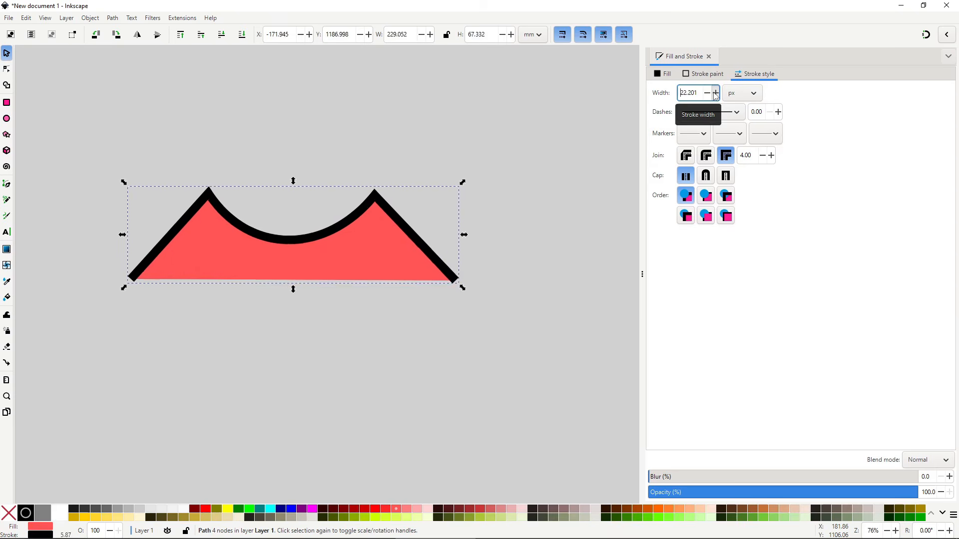
left_click_drag(698, 93, 663, 93)
type("10")
key("Return")
type("50")
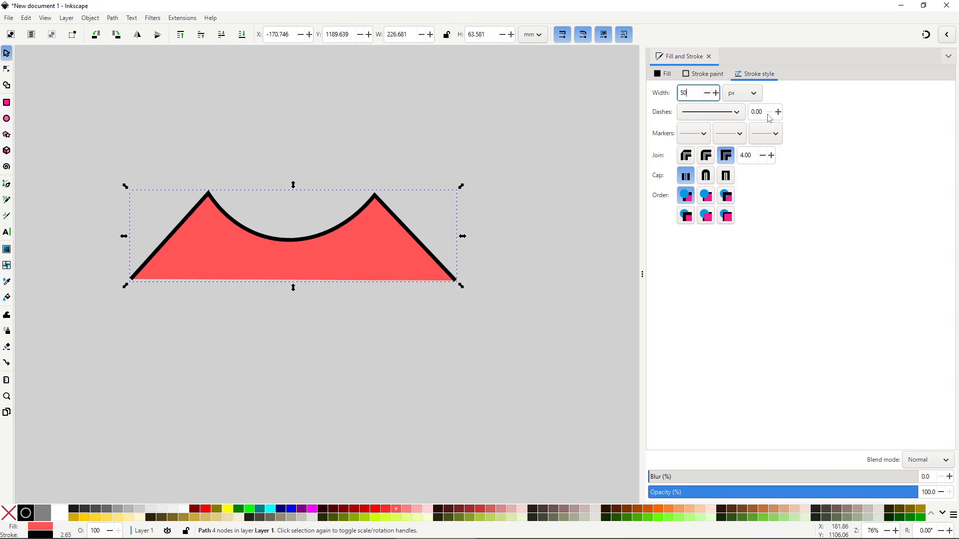
key("Return")
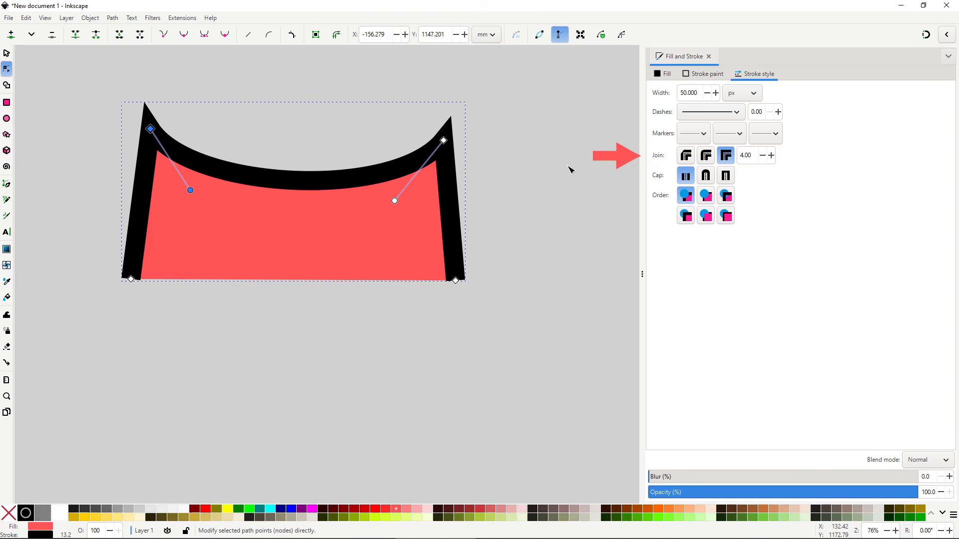
Try the round and bevel joins on the path's stroke corners, and return to the miter join.
left_click(707, 160)
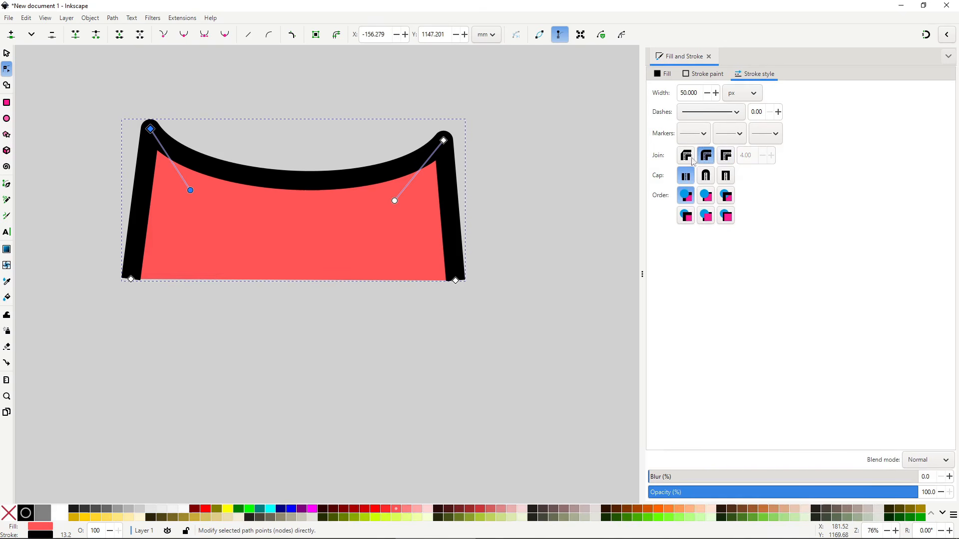
left_click(726, 157)
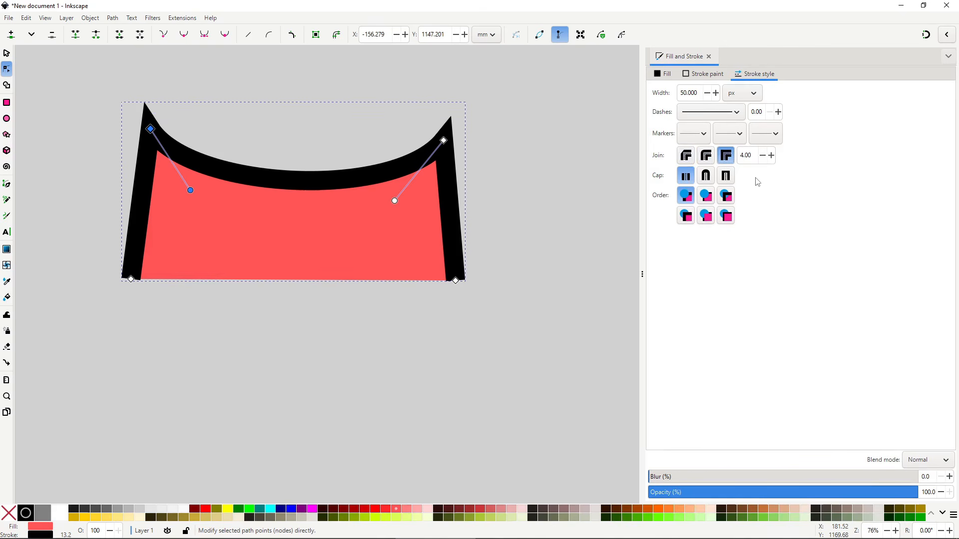
left_click(706, 161)
left_click(690, 162)
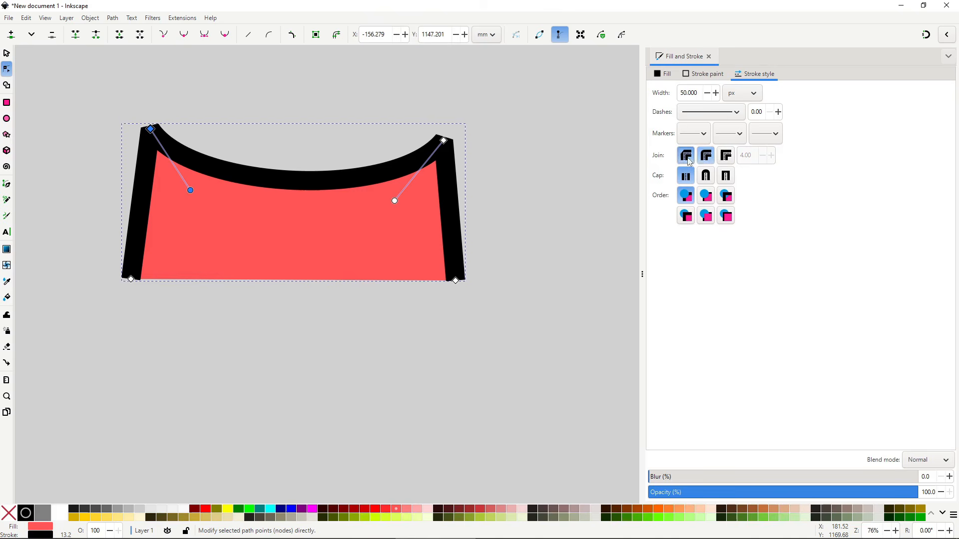
left_click(706, 158)
left_click(726, 158)
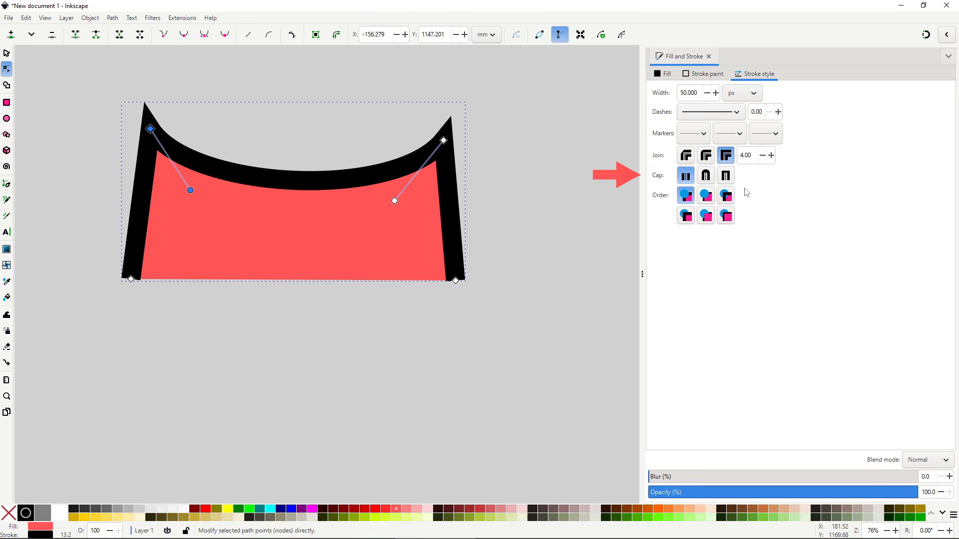
Compare the round, square and butt caps on the path's open ends, finishing with the round cap.
left_click(707, 177)
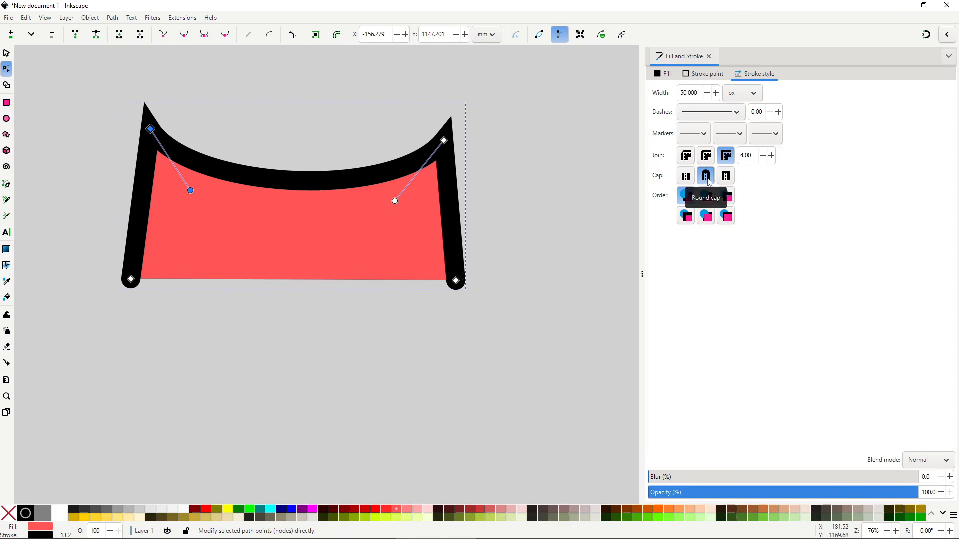
left_click(726, 176)
left_click(707, 175)
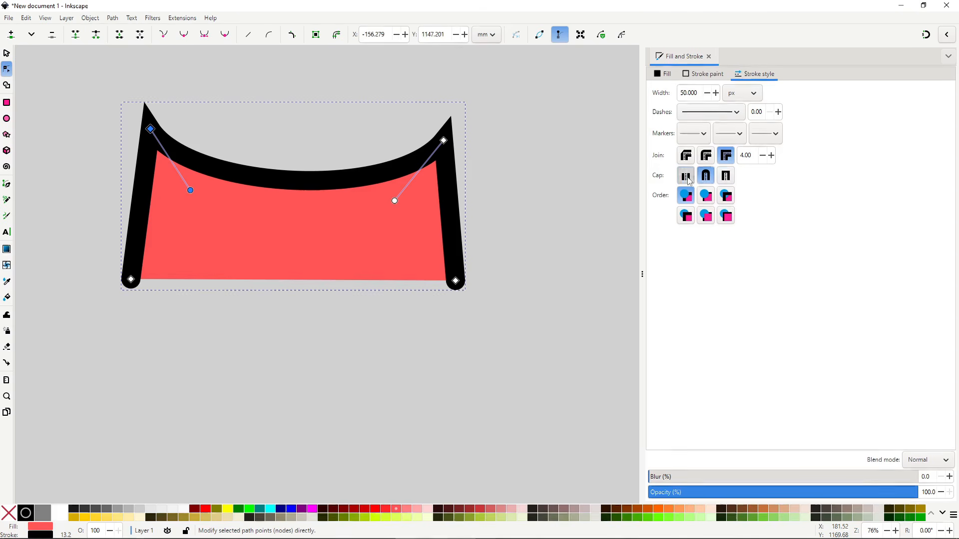
left_click(686, 176)
left_click(706, 176)
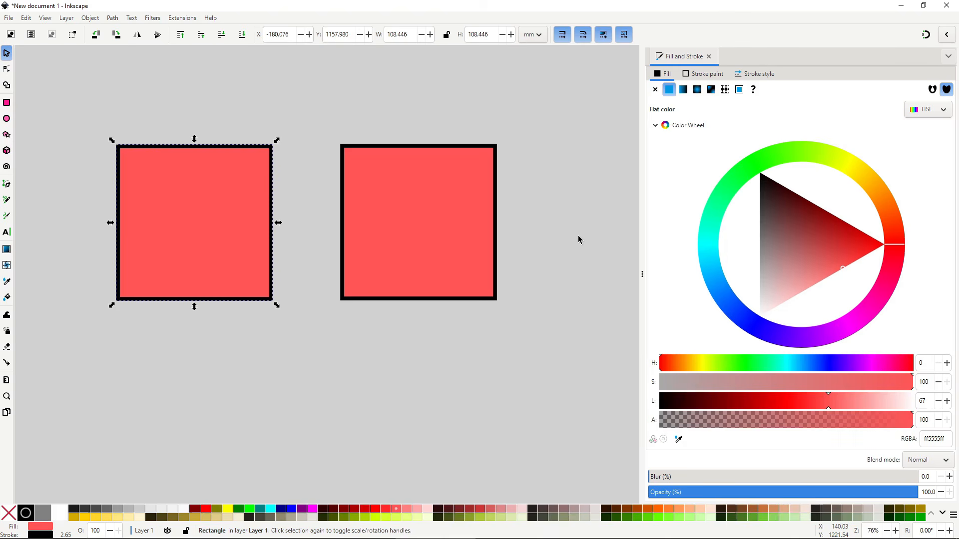
Blur the left square by 34.9%.
left_click_drag(652, 477, 742, 475)
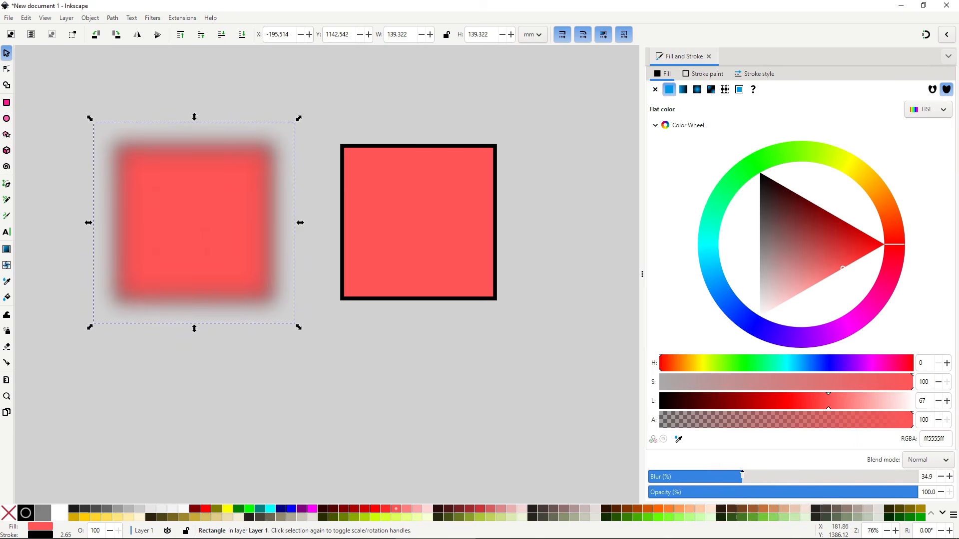
Try varying the right square's overall opacity and its fill alpha down to 0, restoring both to 100.
left_click(459, 259)
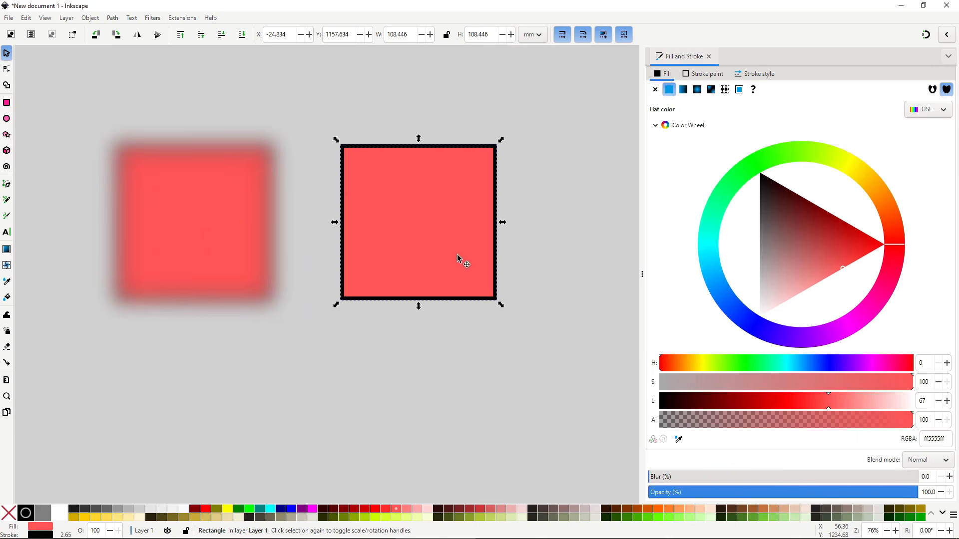
mouse_move(904, 494)
left_mouse_down()
mouse_move(650, 494)
mouse_move(922, 494)
left_mouse_up()
left_click_drag(878, 420, 643, 421)
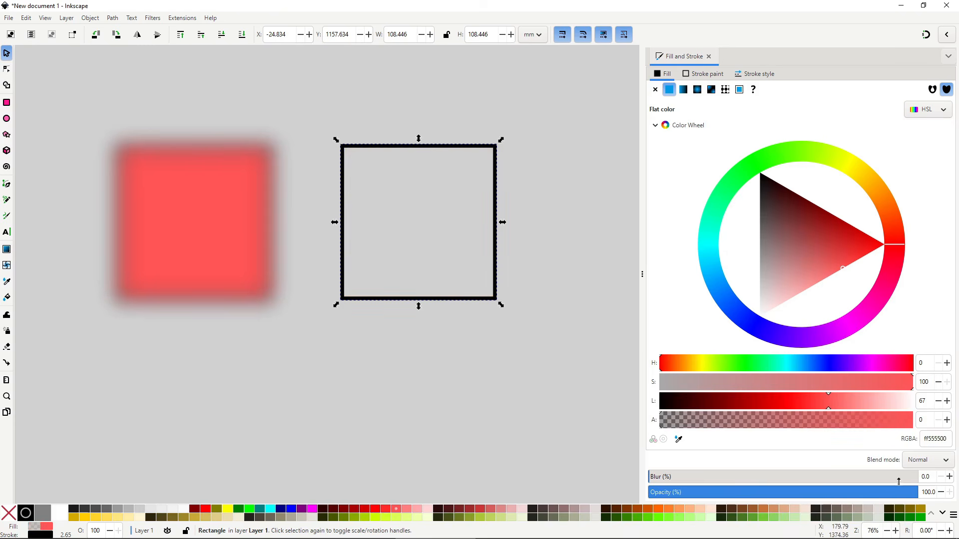
mouse_move(912, 493)
left_mouse_down()
mouse_move(629, 499)
mouse_move(921, 495)
left_mouse_up()
left_click_drag(713, 422, 915, 422)
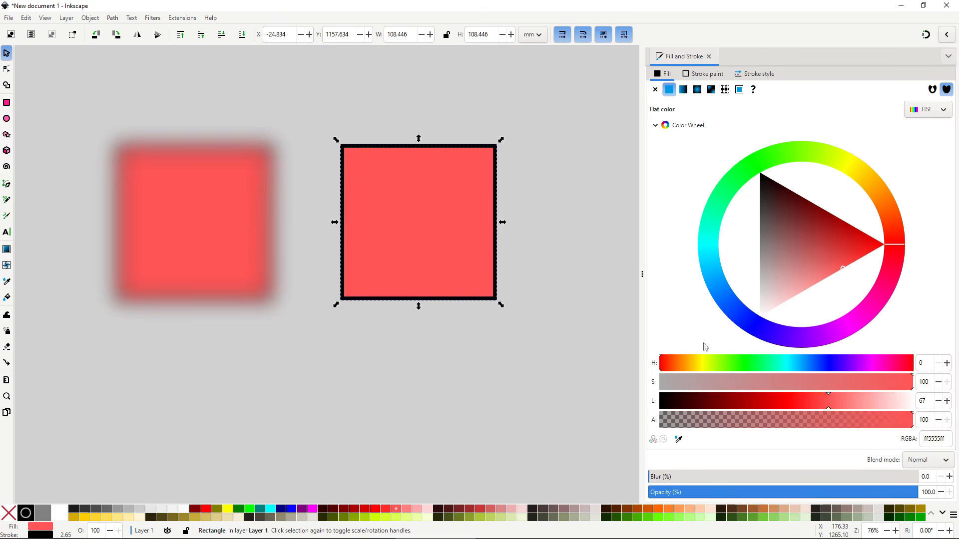
Look through the blend modes available for the right square.
left_click(920, 461)
scroll(920, 461, "down", 5)
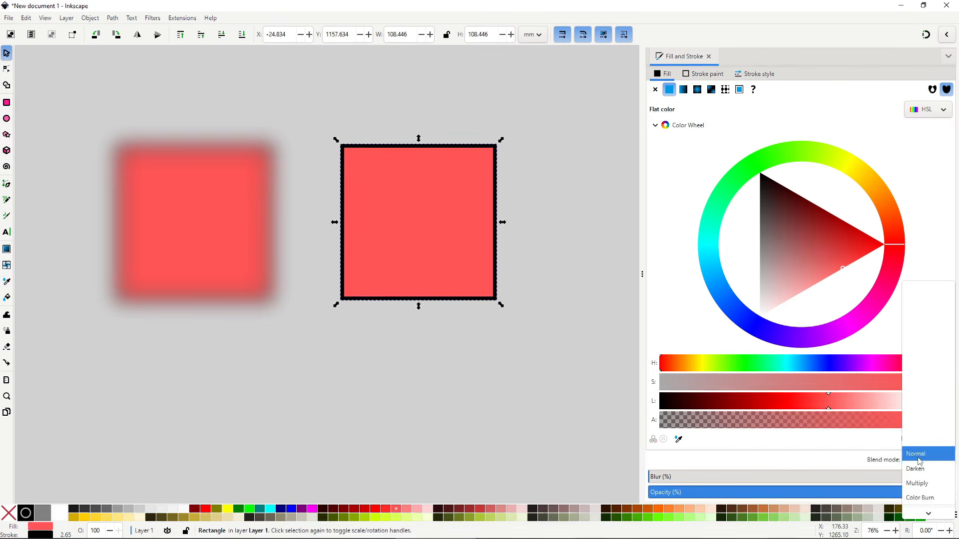
scroll(918, 461, "down", 2)
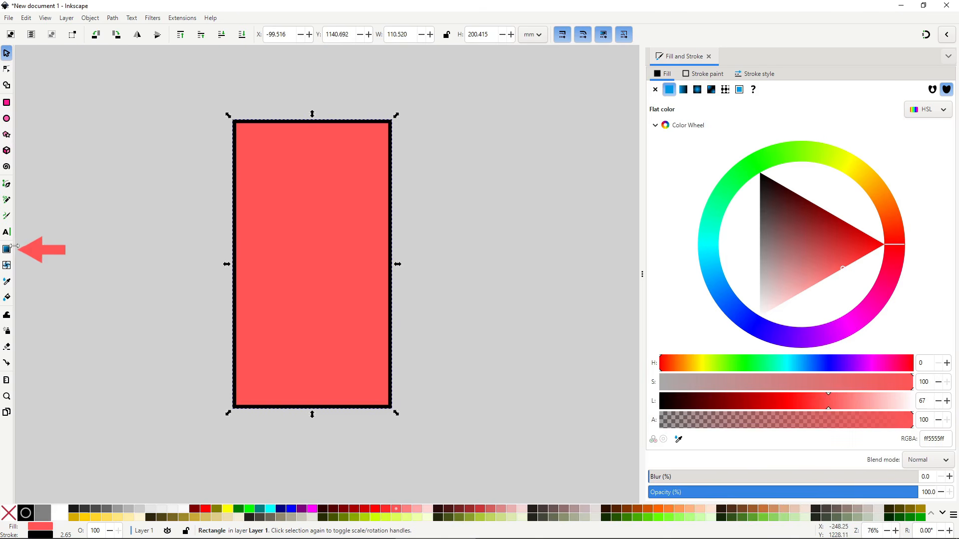
Apply a vertical linear gradient to the rectangle's fill and recolor its start stop golden yellow (e8b637ff).
key("g")
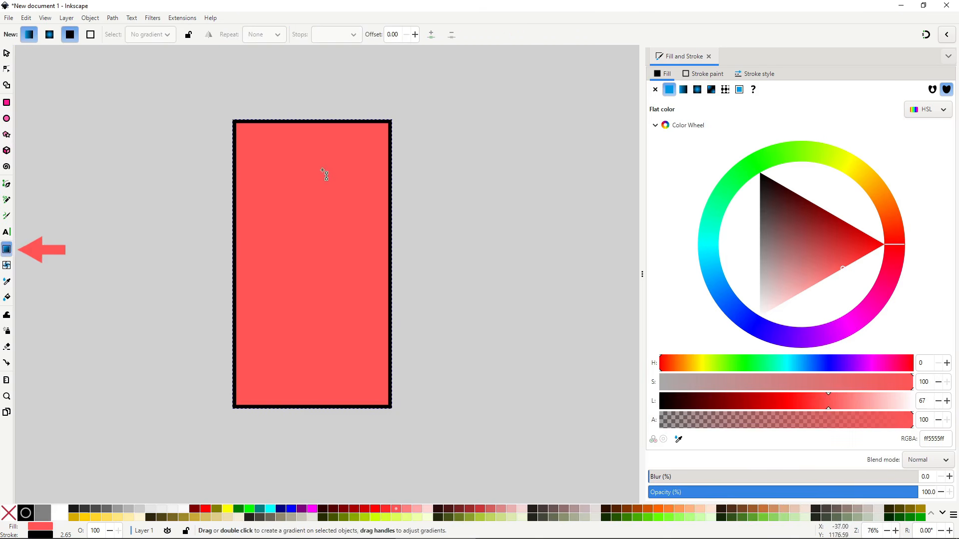
left_click_drag(313, 167, 312, 386)
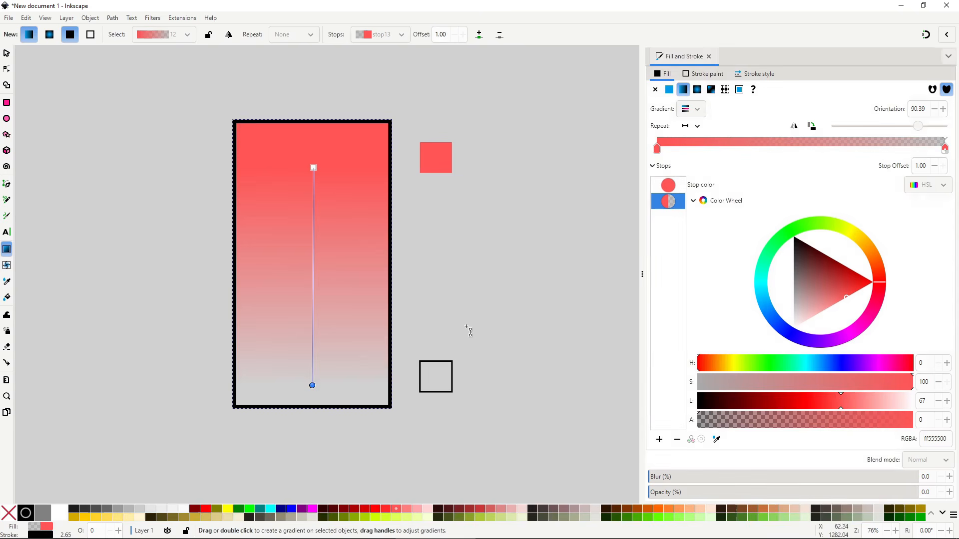
left_click(314, 168)
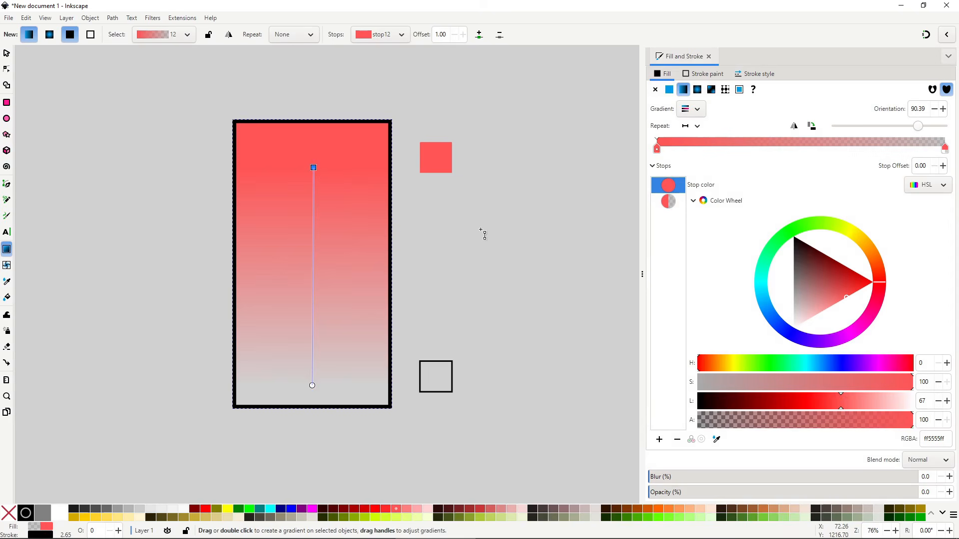
left_click_drag(865, 245, 858, 236)
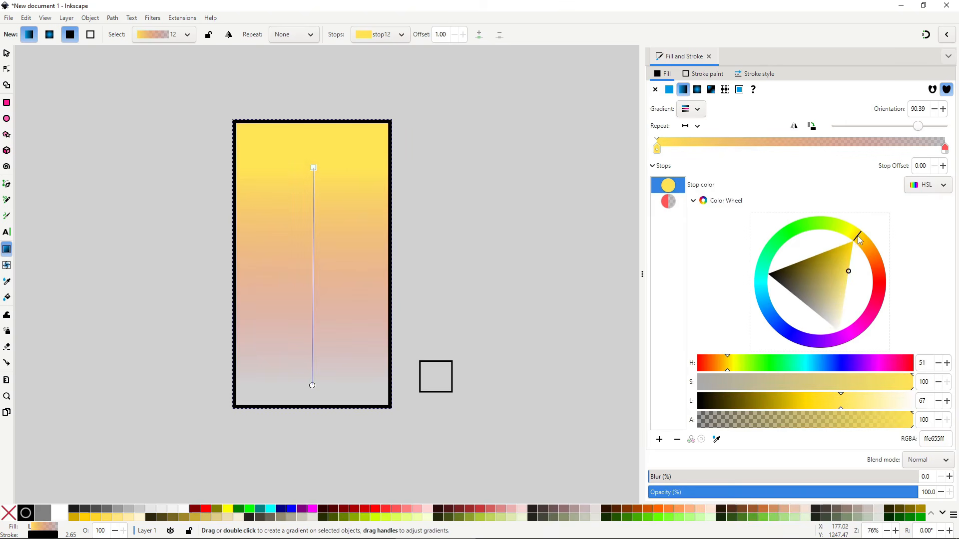
mouse_move(848, 271)
left_mouse_down()
mouse_move(840, 261)
mouse_move(844, 267)
left_mouse_up()
left_click_drag(858, 236, 865, 241)
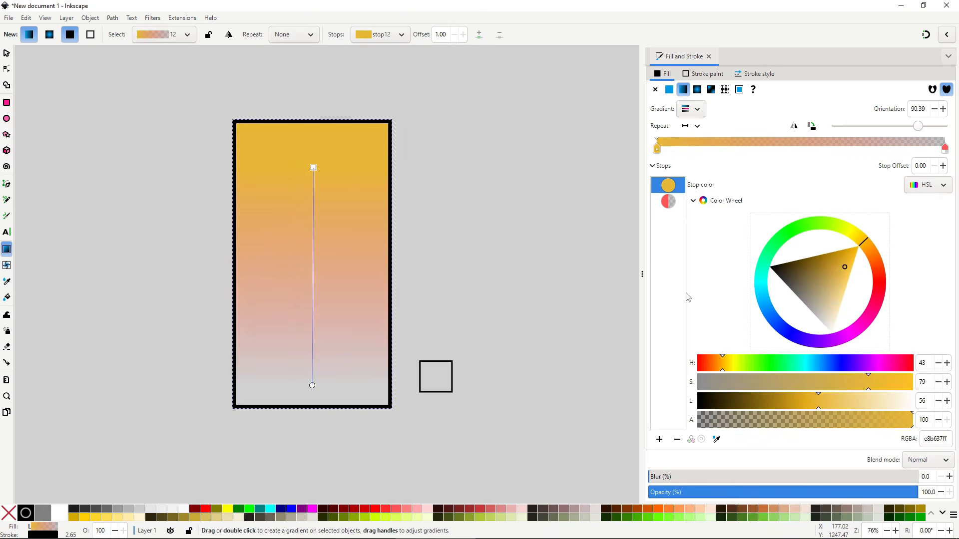
Raise the gradient end stop's alpha to 100 and recolor it purple (7328d6ff).
left_click(312, 385)
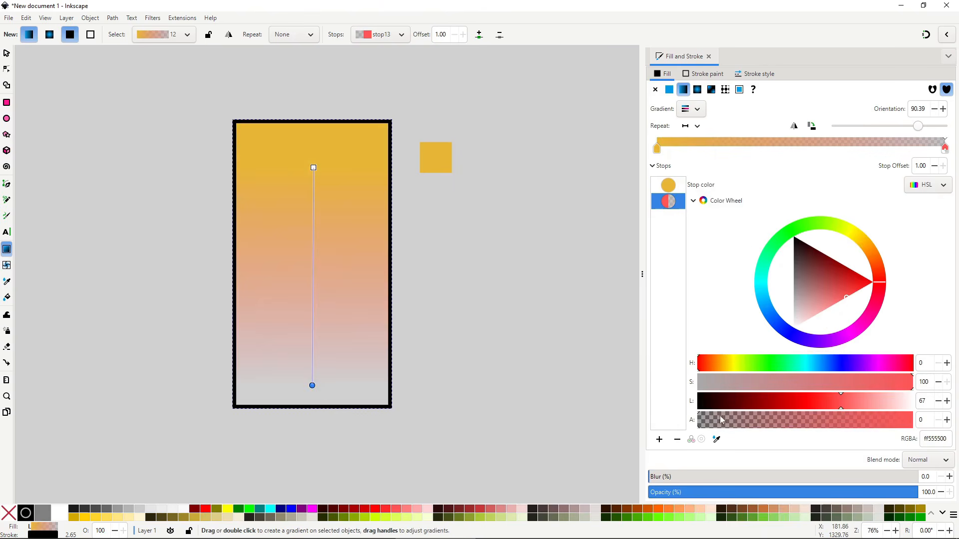
left_click_drag(734, 419, 914, 423)
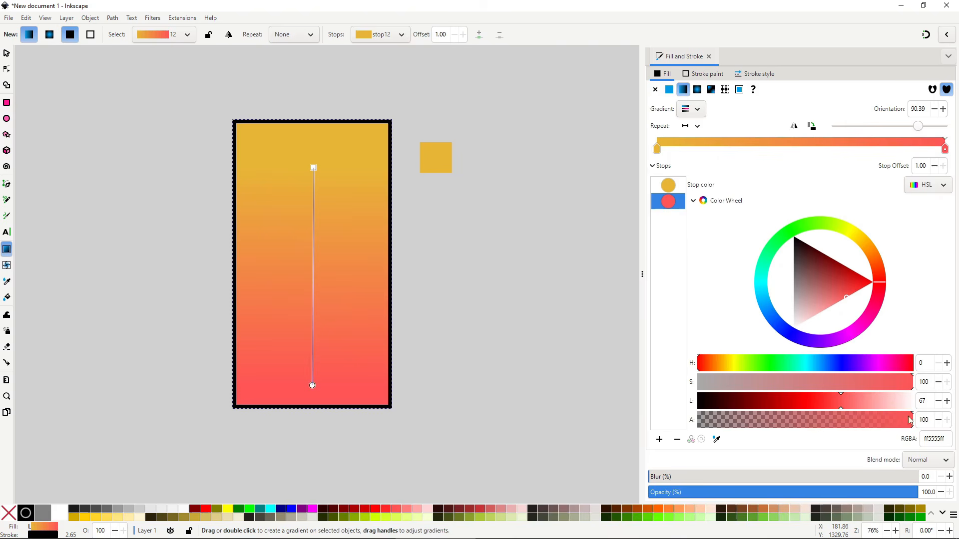
mouse_move(879, 295)
left_mouse_down()
mouse_move(828, 339)
mouse_move(818, 336)
mouse_move(820, 315)
left_mouse_up()
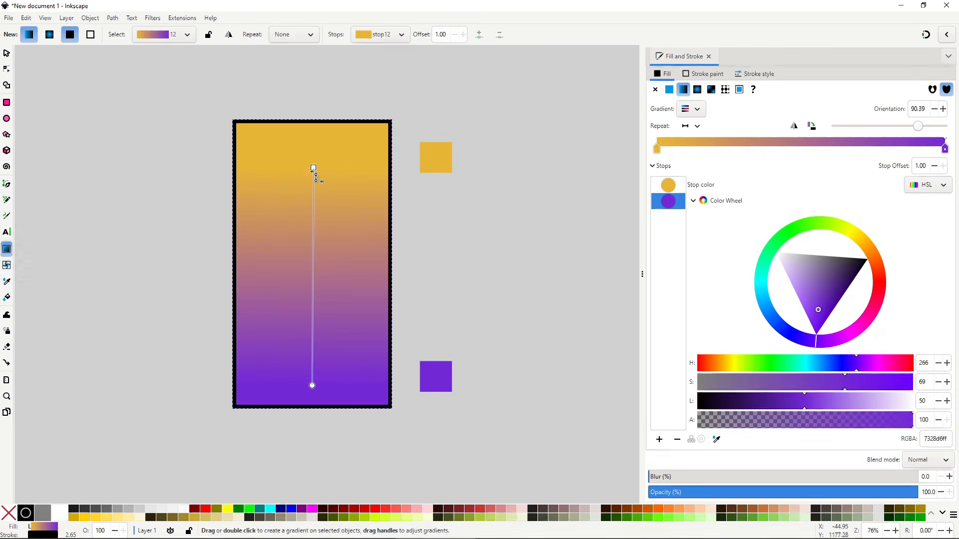
Try different directions and lengths for the gradient by repositioning both end handles, finishing with a near-vertical span down the rectangle.
left_click_drag(314, 168, 264, 187)
left_click_drag(313, 386, 387, 214)
left_click_drag(264, 188, 324, 191)
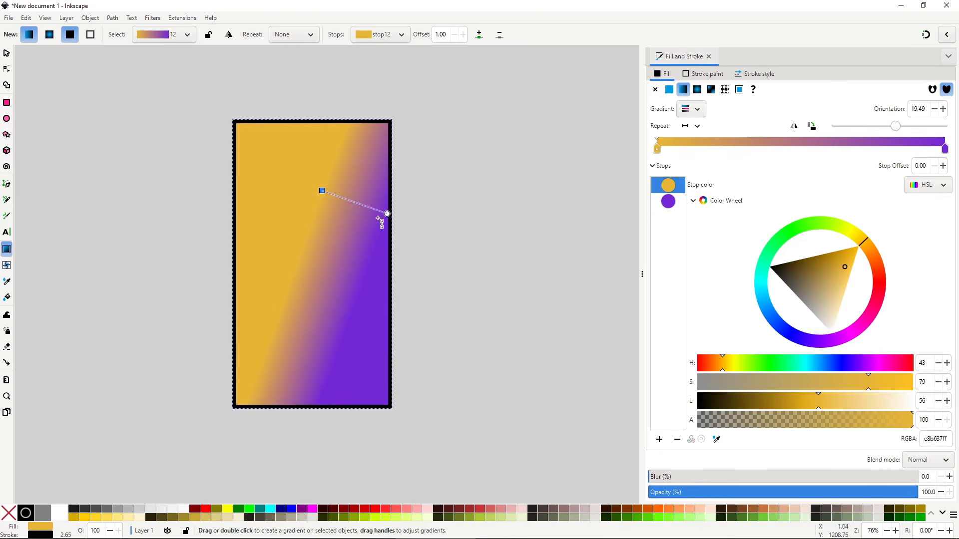
left_click_drag(386, 215, 326, 413)
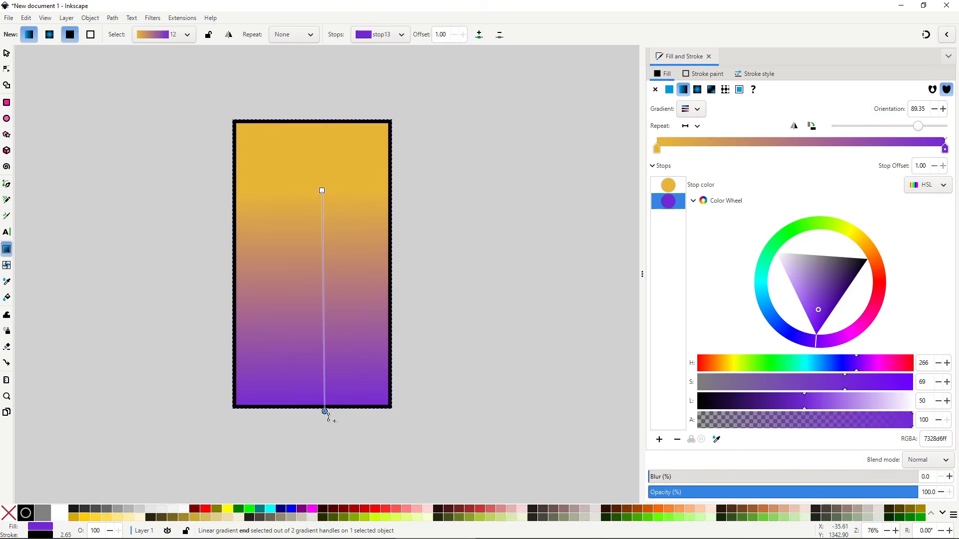
left_click_drag(322, 191, 320, 148)
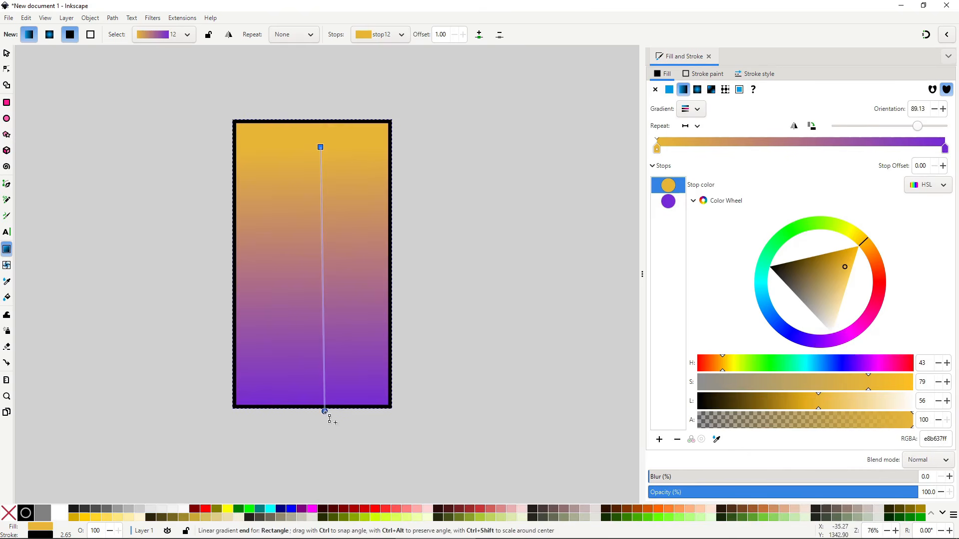
left_click_drag(324, 411, 322, 186)
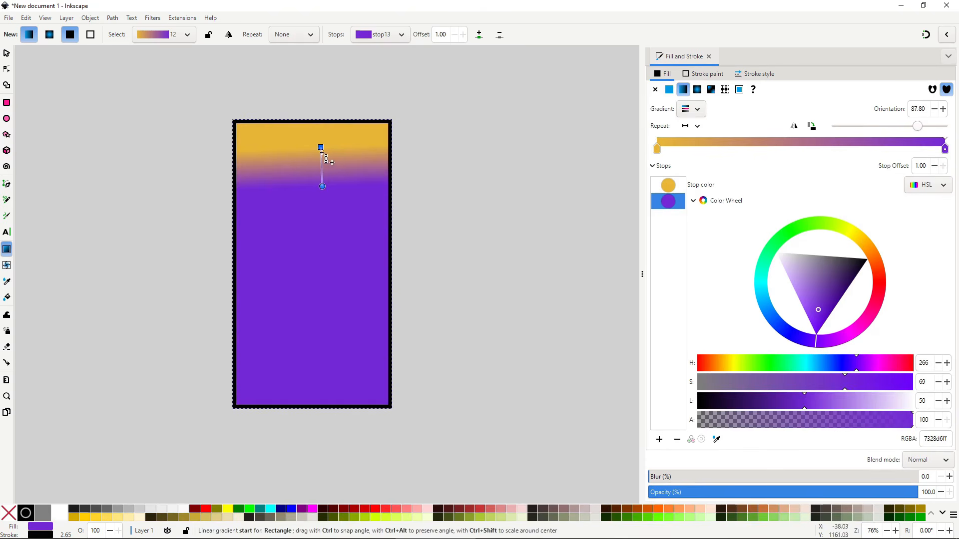
left_click_drag(320, 147, 326, 415)
left_click_drag(325, 171, 326, 154)
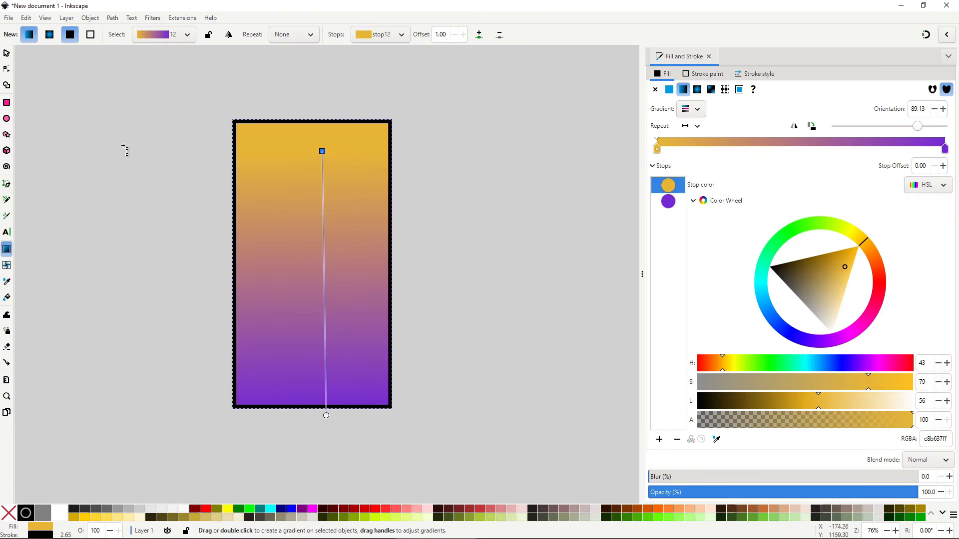
Using the Node tool, move the gradient's start handle slightly down and its end handle just inside the rectangle's bottom edge.
left_click(7, 70)
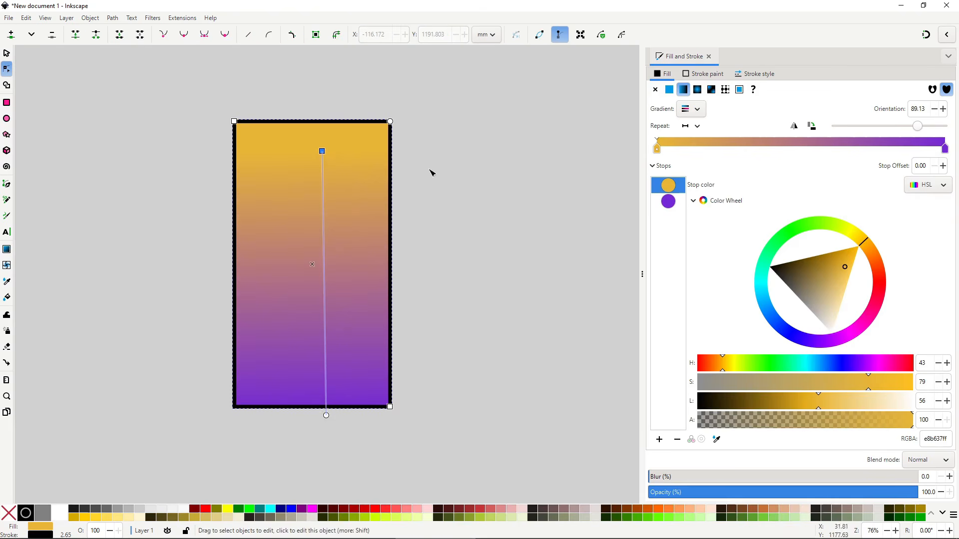
mouse_move(390, 122)
left_mouse_down()
mouse_move(383, 171)
mouse_move(395, 107)
left_mouse_up()
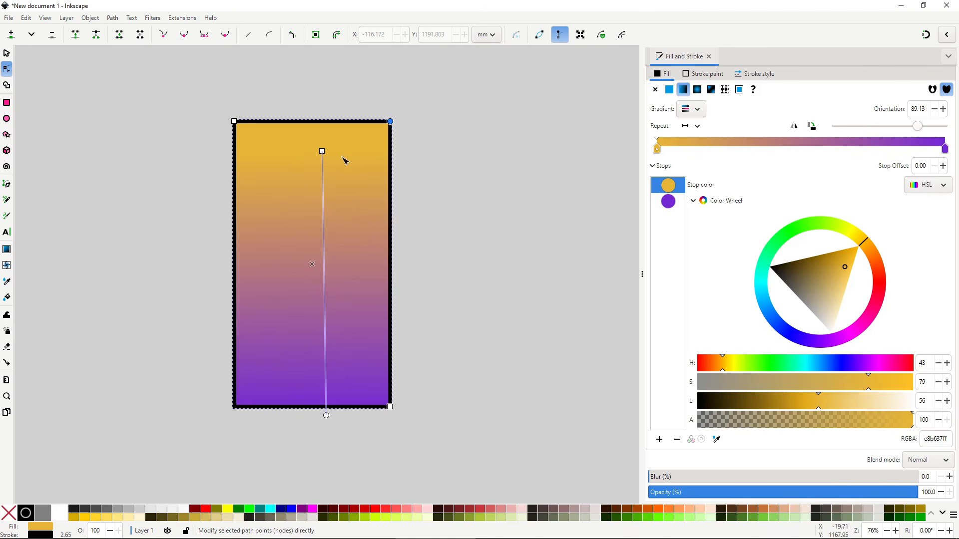
left_click_drag(323, 153, 327, 177)
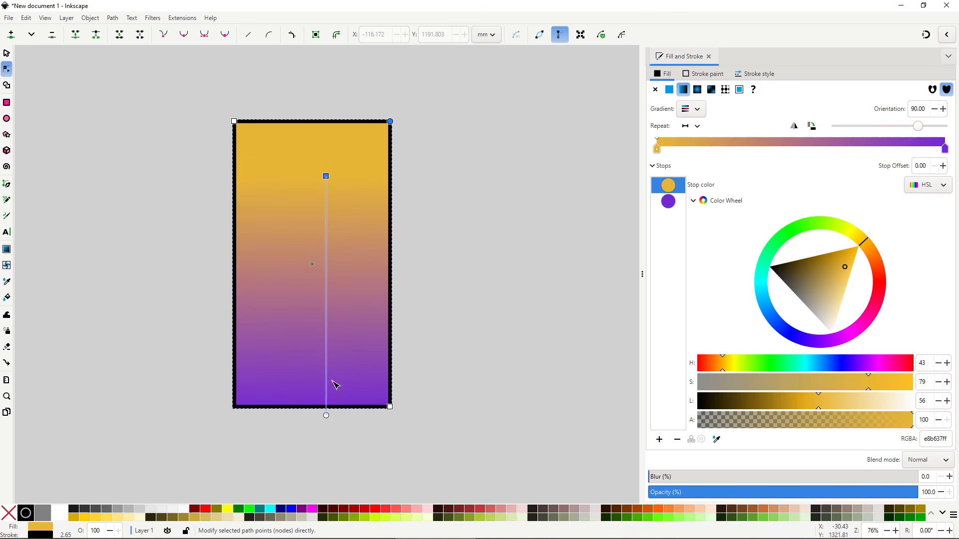
mouse_move(326, 415)
left_mouse_down()
mouse_move(331, 392)
mouse_move(330, 399)
left_mouse_up()
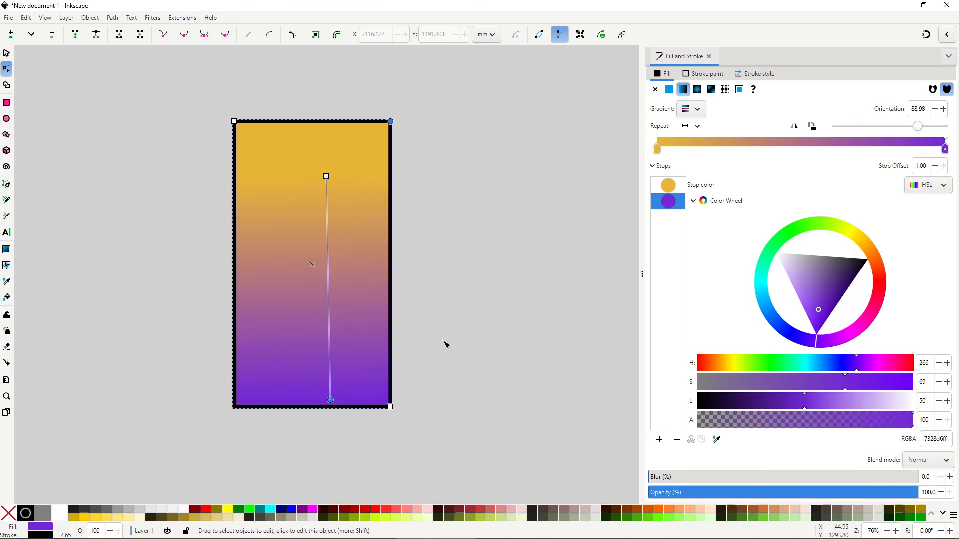
Add an intermediate gradient stop at offset 0.24 and recolor it green (96d937ff).
left_click(6, 249)
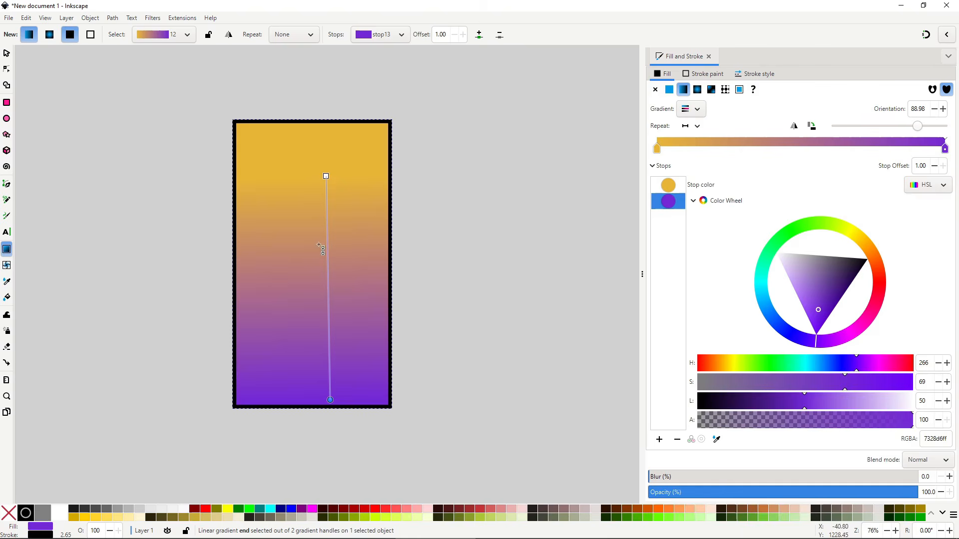
double_click(328, 230)
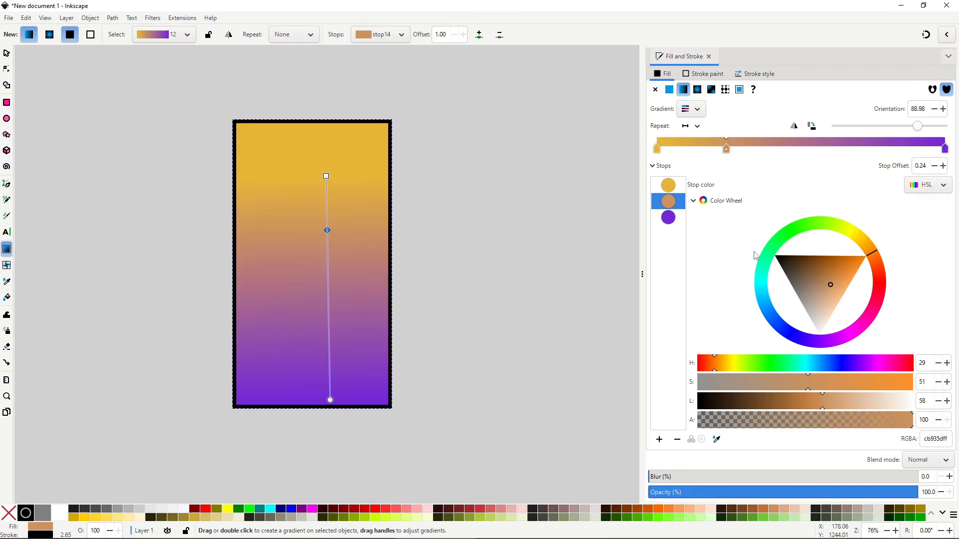
left_click_drag(834, 228, 825, 222)
left_click(825, 258)
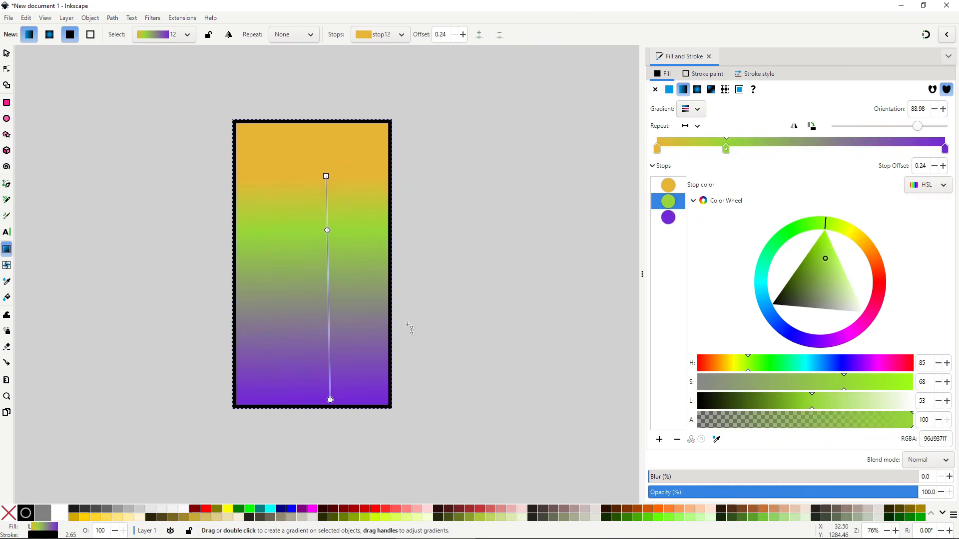
Add a second intermediate stop near the gradient's middle, recolor it, and shift both intermediate stops toward the start.
double_click(328, 302)
left_click_drag(819, 290, 810, 253)
left_click_drag(327, 231, 328, 197)
left_click_drag(330, 305, 332, 232)
left_click(765, 280)
Shorten the linear gradient from its end handle and respace the intermediate stops further down the line.
left_click_drag(330, 400, 324, 354)
left_click_drag(325, 221, 325, 315)
left_click_drag(326, 190, 325, 251)
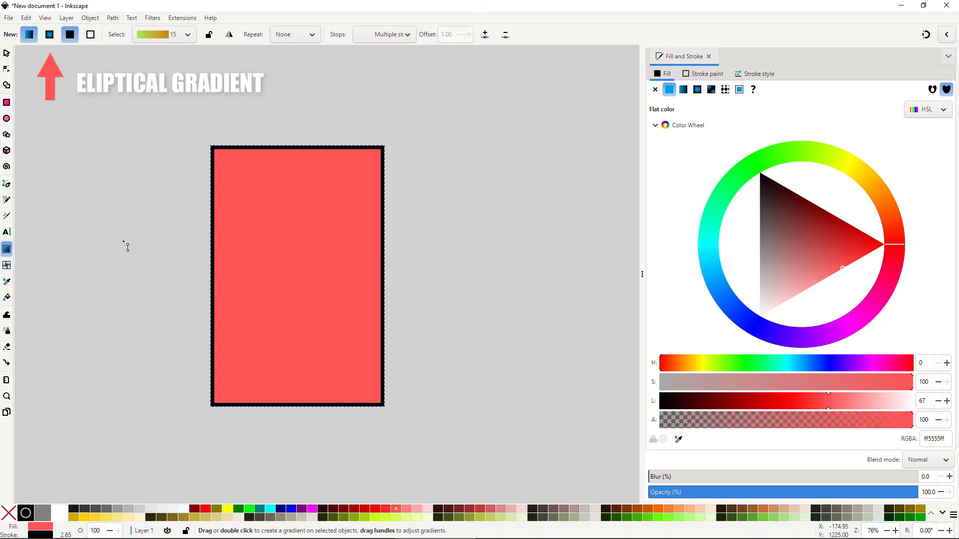
Apply an elliptical gradient from the rectangle's upper middle to its bottom edge, with a magenta outer stop at alpha 100.
left_click(50, 35)
left_click_drag(293, 216, 297, 408)
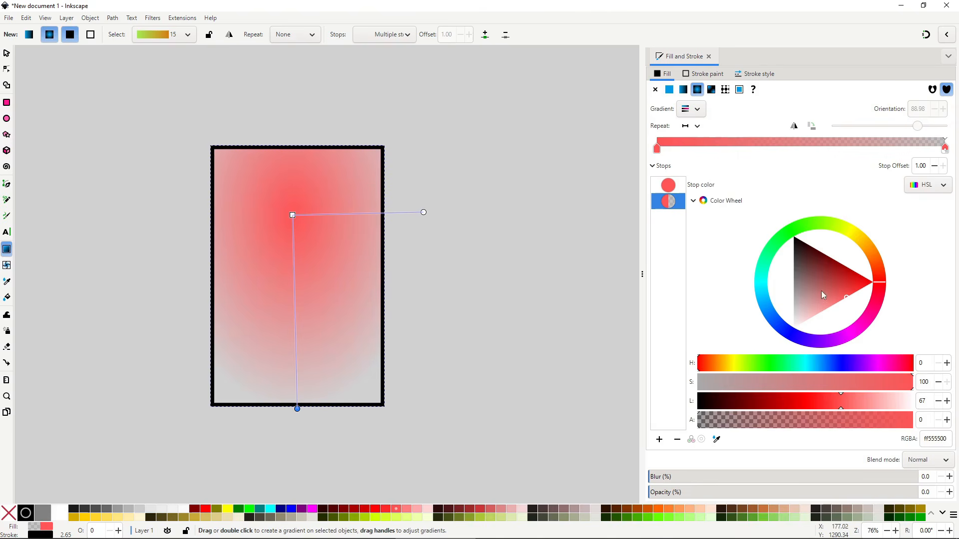
left_click(857, 329)
left_click(843, 317)
left_click_drag(873, 419, 914, 420)
Recolor the elliptical gradient's center stop bright yellow.
left_click(293, 216)
left_click(819, 273)
left_click(845, 230)
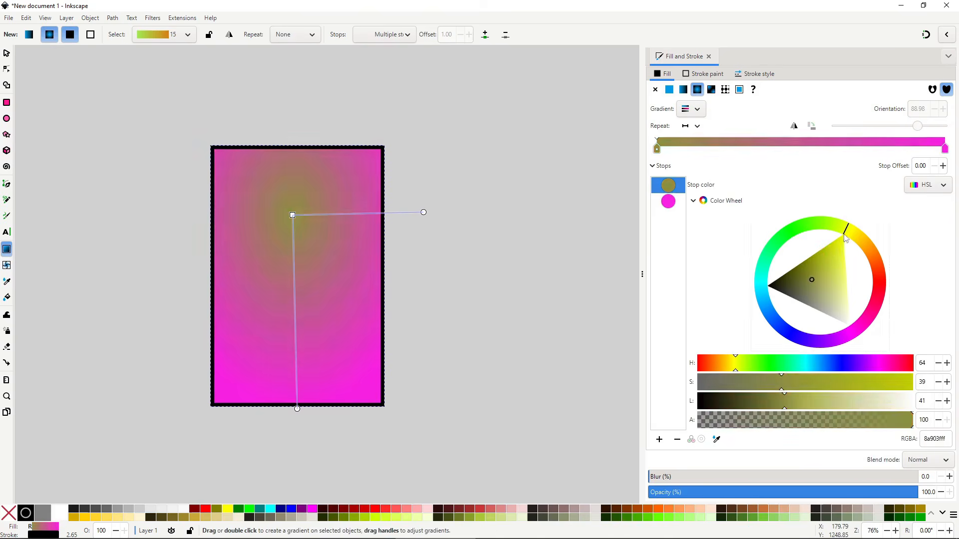
left_click(835, 258)
Reshape the elliptical gradient by shifting its center toward the rectangle's left side and angling both radius handles toward the right corners.
left_click_drag(424, 212, 371, 220)
left_click_drag(283, 408, 303, 289)
left_click_drag(293, 215, 277, 253)
left_click_drag(287, 326, 400, 428)
left_click_drag(342, 209, 390, 152)
left_click_drag(279, 255, 268, 281)
Add an intermediate stop at offset 0.59 to the elliptical gradient and recolor it green.
double_click(334, 222)
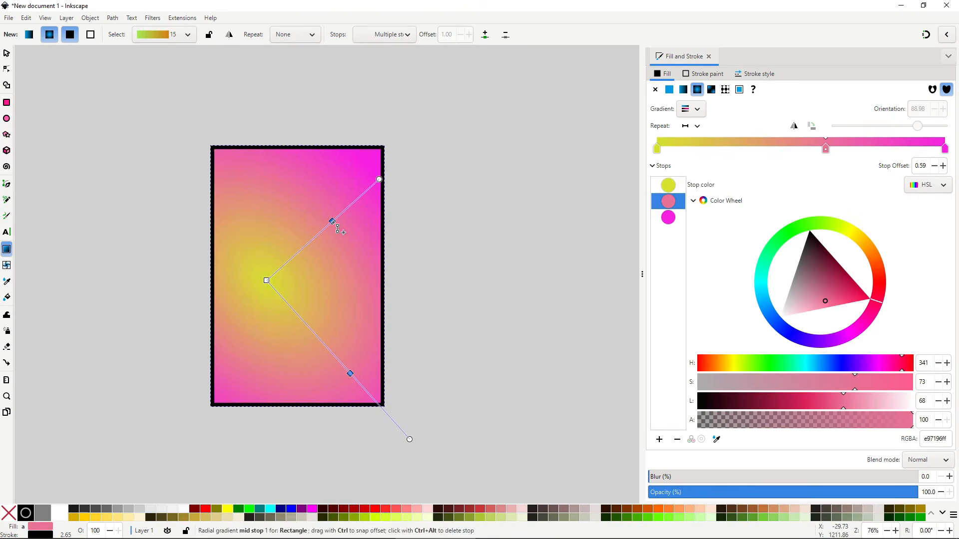
left_click(812, 265)
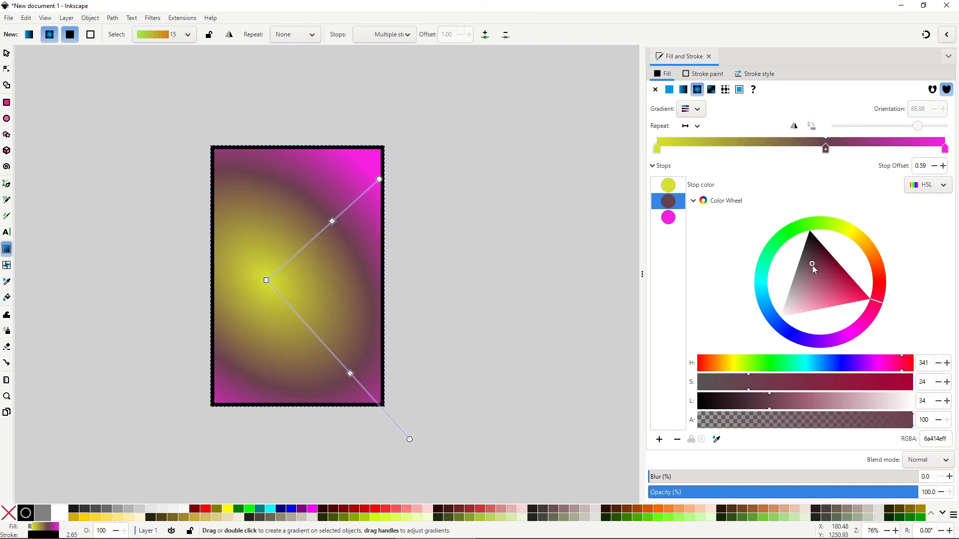
mouse_move(813, 265)
left_mouse_down()
mouse_move(816, 277)
mouse_move(813, 259)
left_mouse_up()
left_click(823, 229)
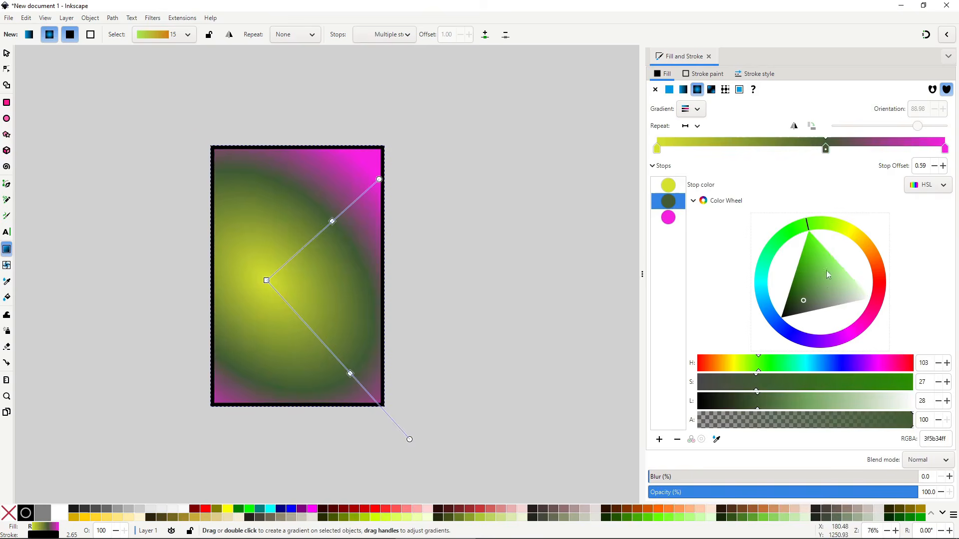
left_click(812, 267)
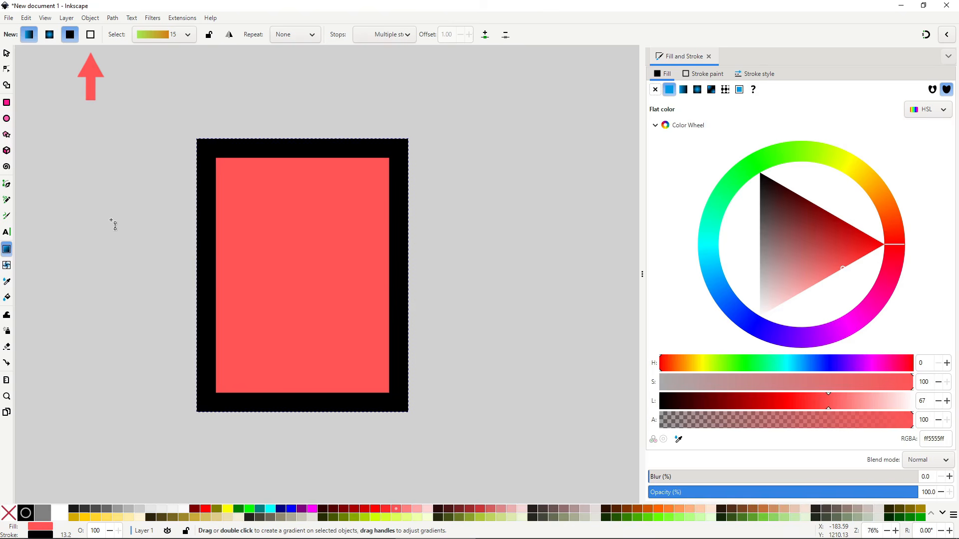
Apply a vertical linear gradient to the rectangle's thick stroke and recolor its start stop golden yellow.
left_click(90, 34)
left_click_drag(211, 172, 212, 402)
left_click(211, 172)
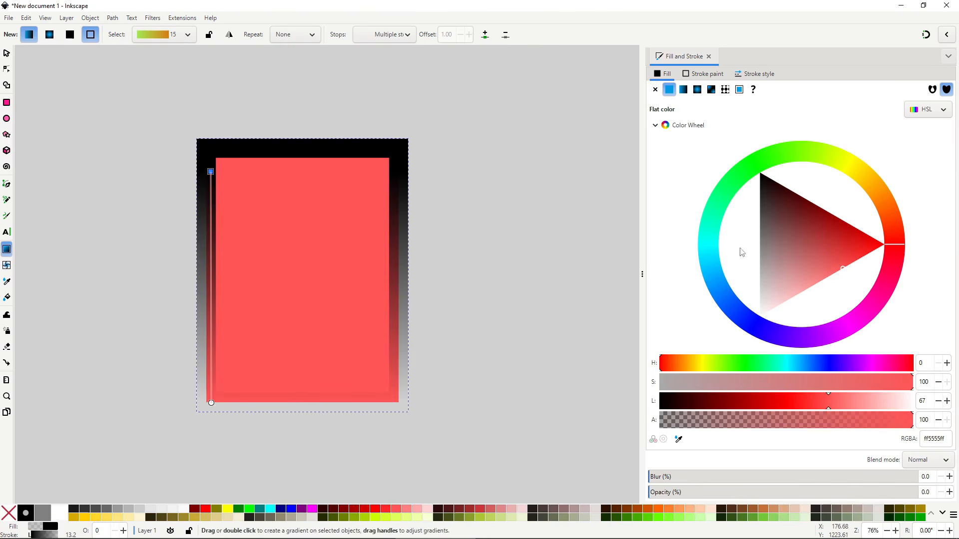
left_click(855, 253)
left_click(868, 180)
Recolor the stroke gradient's end stop a shade of blue.
left_click(212, 402)
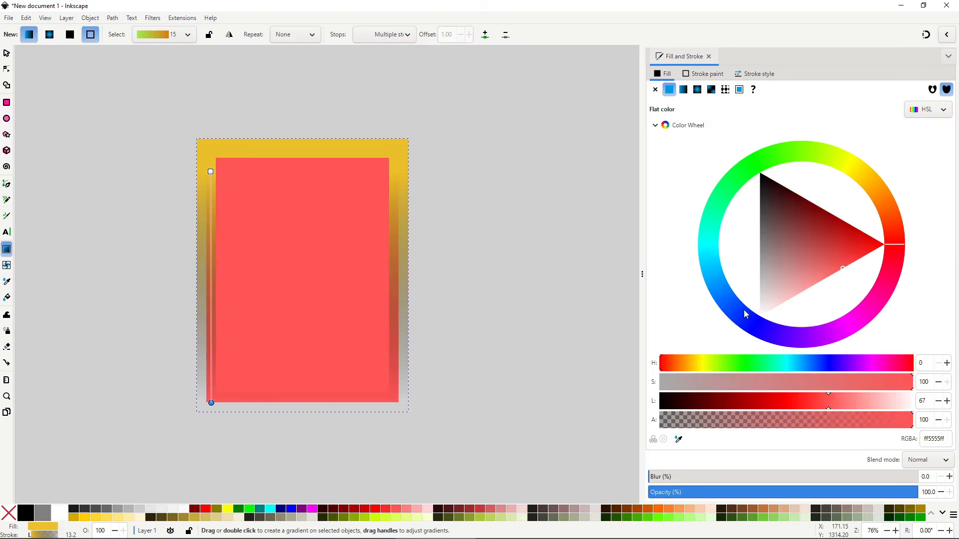
left_click(718, 287)
left_click_drag(764, 246, 774, 233)
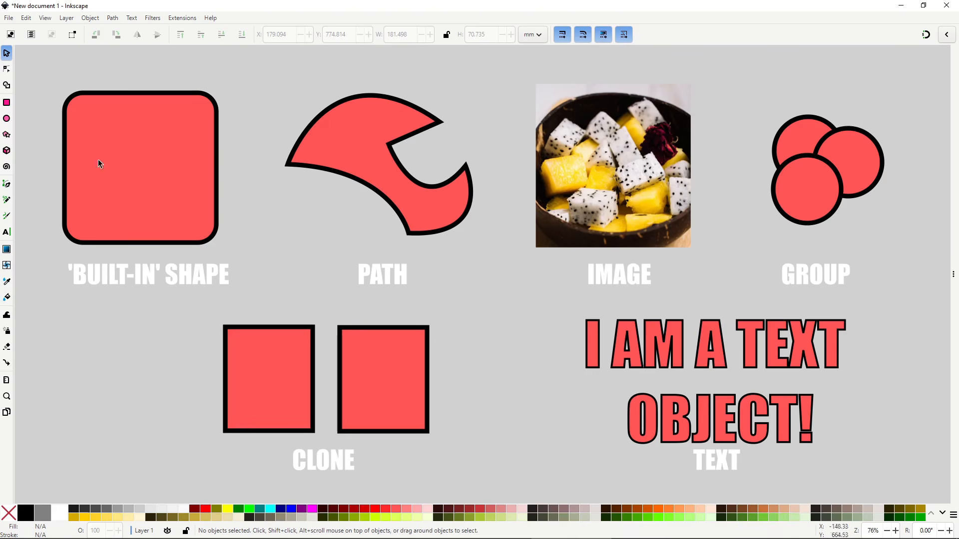
Append "!!!" to the end of the "I AM A TEXT OBJECT!" text.
key("n")
left_click(627, 343)
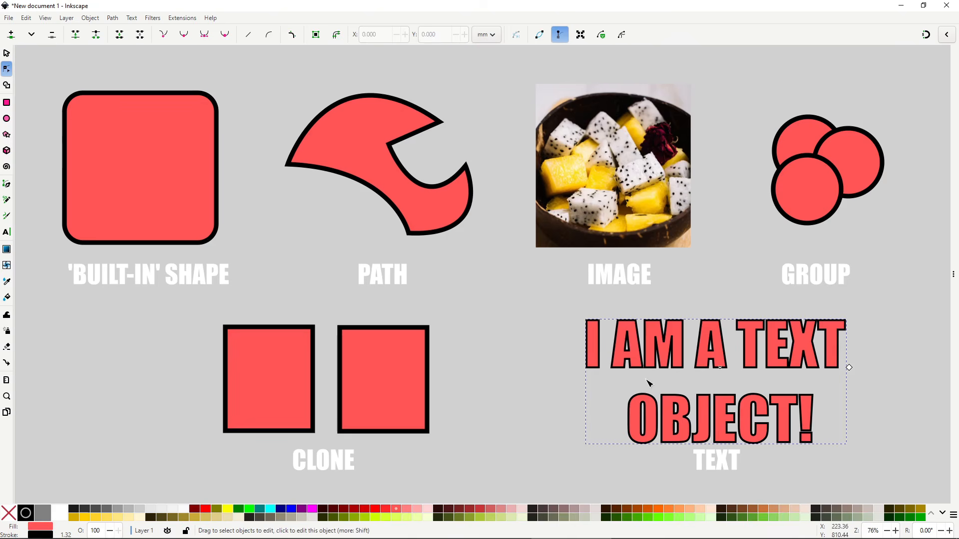
key("t")
left_click(809, 415)
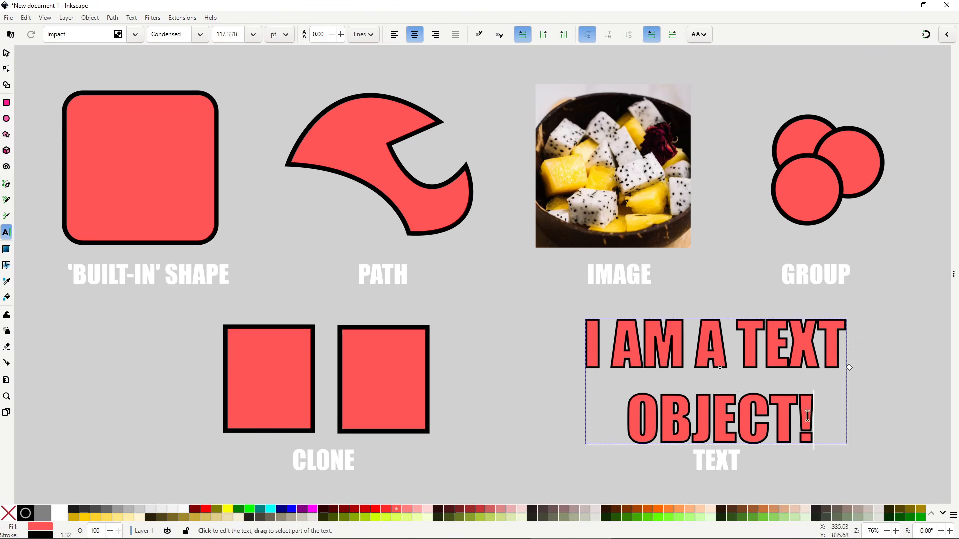
type("!!!")
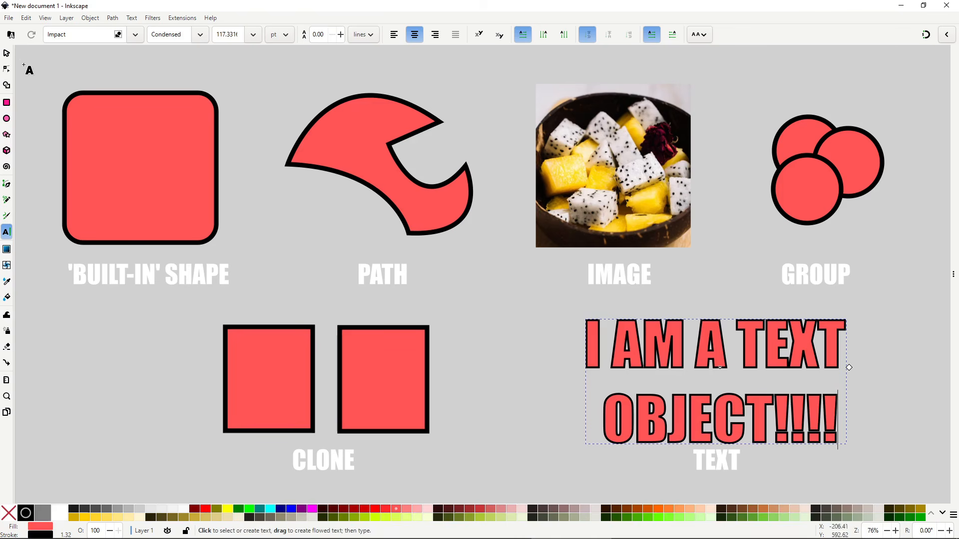
Narrow the rounded rectangle above the 'BUILT-IN' SHAPE label to about 25 mm wide, and shorten and tilt it.
left_click(7, 53)
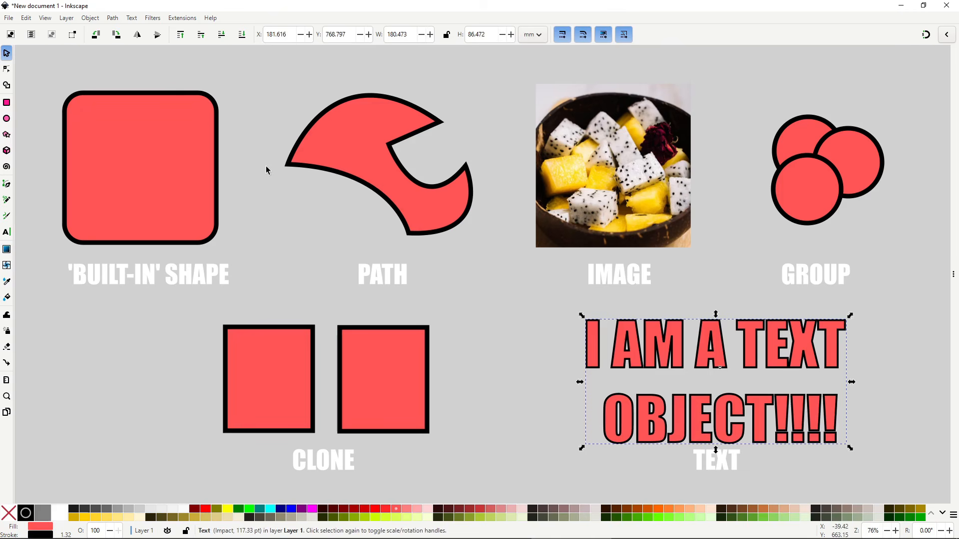
left_click(173, 148)
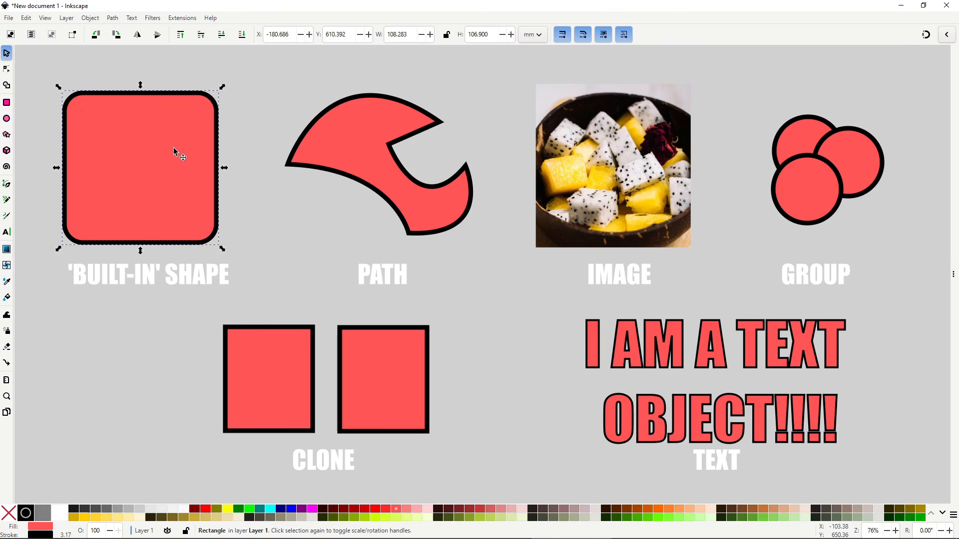
left_click_drag(218, 168, 163, 147)
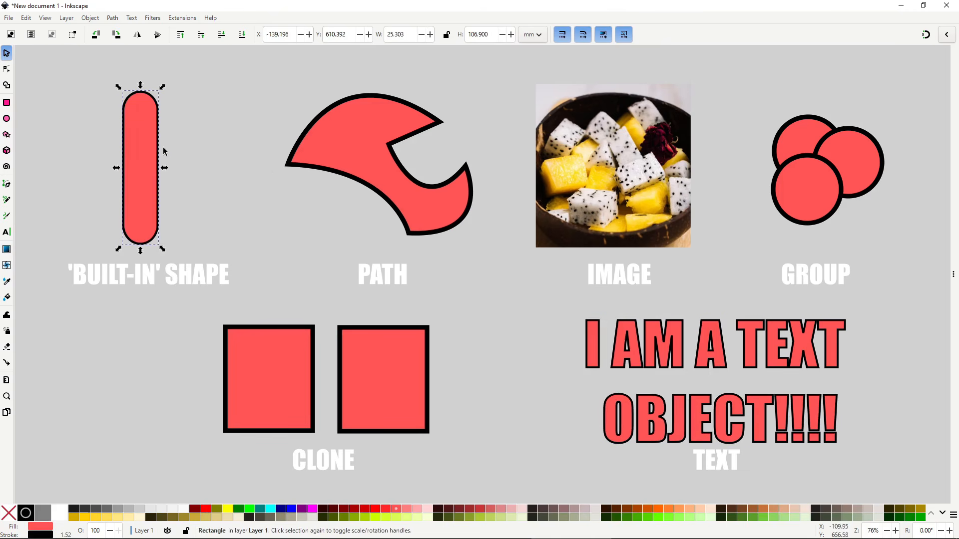
left_click_drag(141, 88, 173, 160)
Skew the curved path horizontally toward the image and rotate it counterclockwise.
left_click(367, 144)
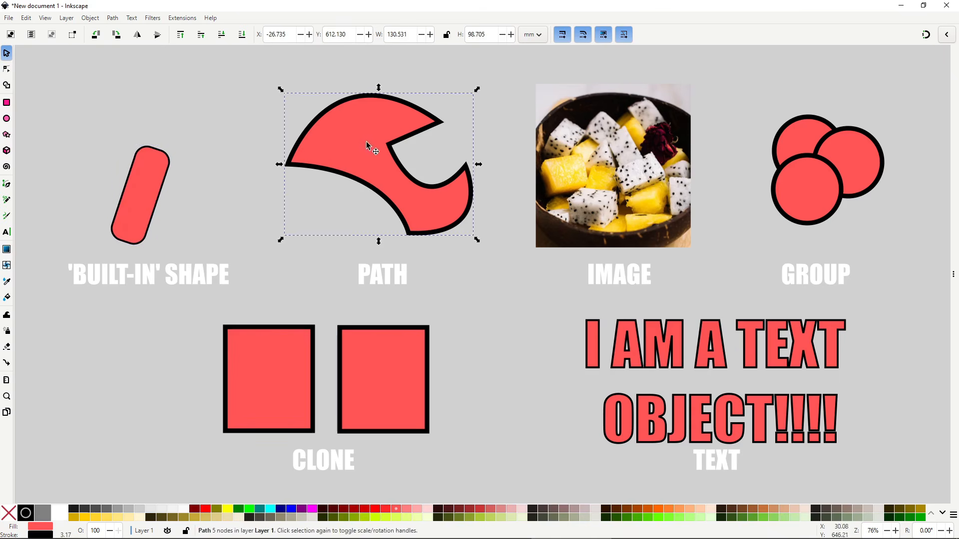
left_click(376, 106)
left_click_drag(378, 89, 454, 100)
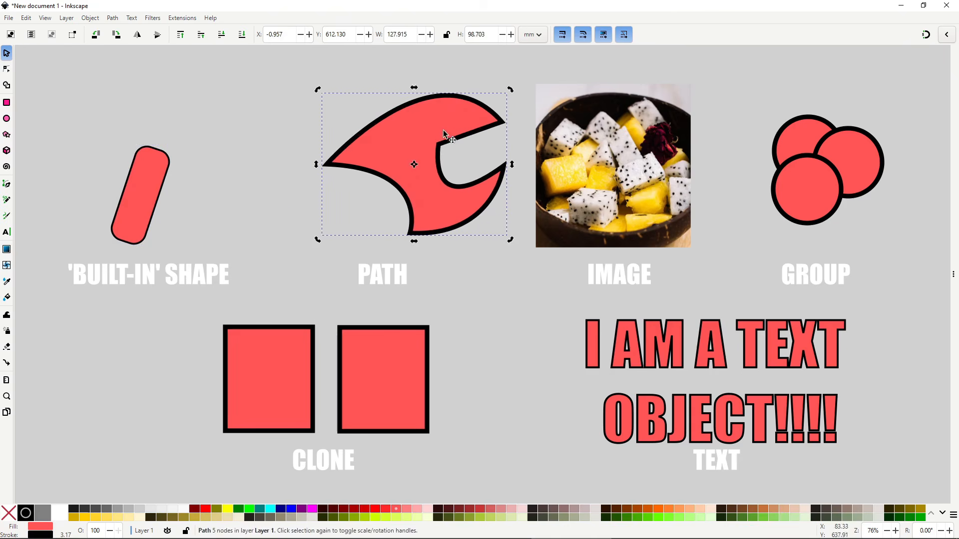
left_click_drag(511, 90, 352, 63)
Skew the fruit bowl image vertically and rotate it clockwise.
left_click(627, 184)
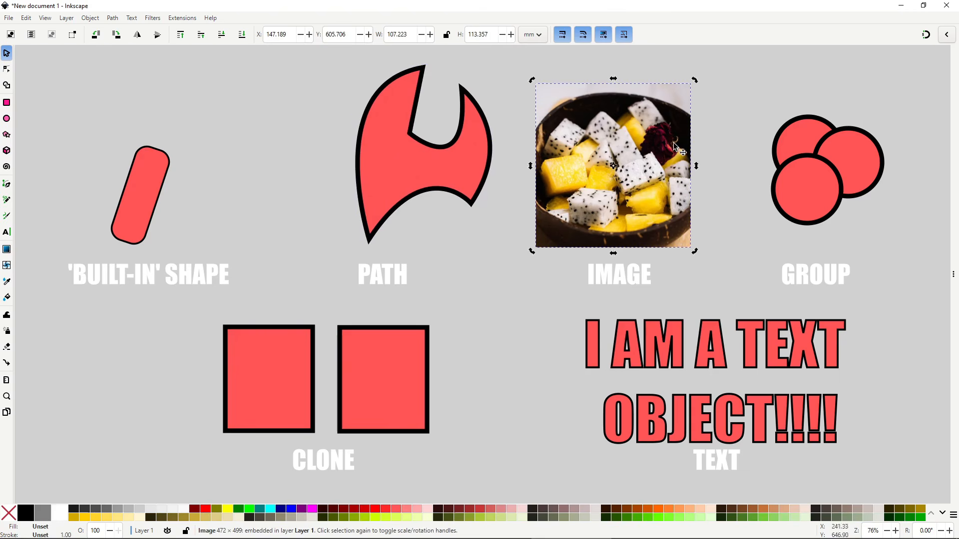
left_click_drag(696, 165, 697, 140)
left_click(671, 142)
left_click(684, 89)
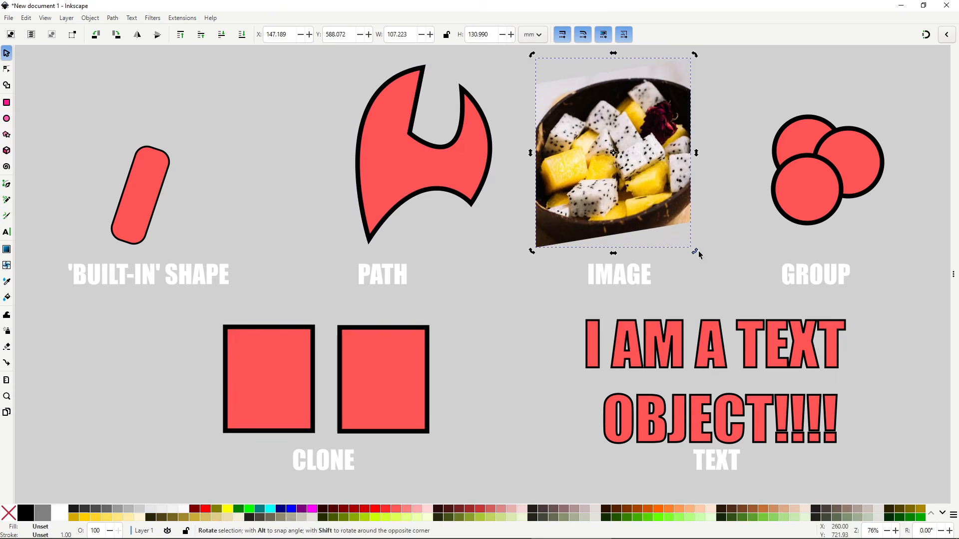
left_click_drag(695, 251, 607, 281)
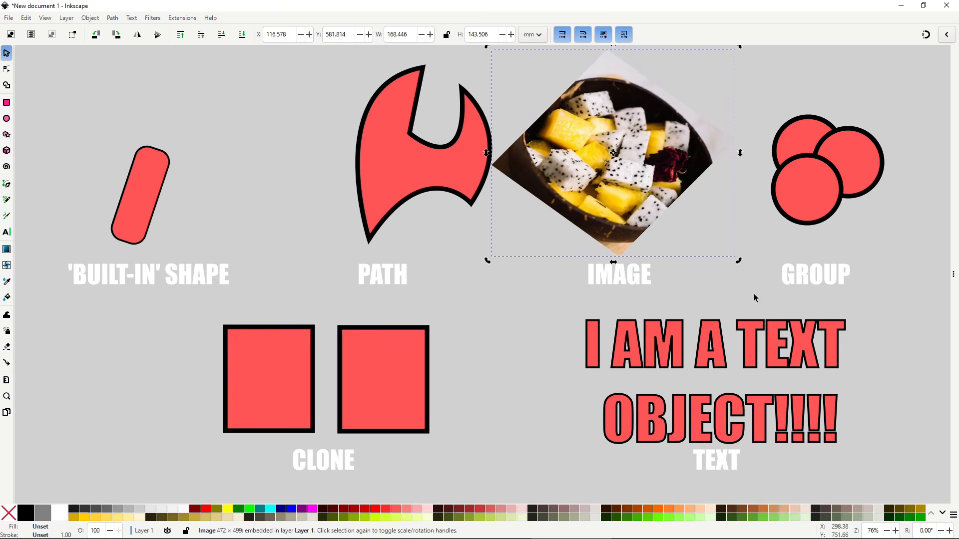
Rotate the group of three circles and squash it to about 70 mm wide and 15 mm high.
left_click(806, 193)
left_click(842, 177)
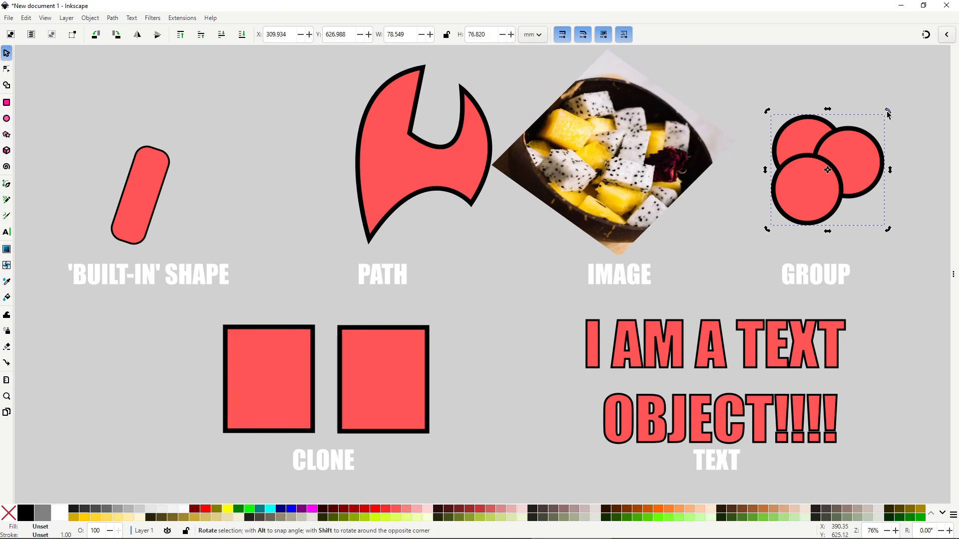
left_click_drag(888, 111, 888, 167)
left_click(844, 161)
left_click_drag(762, 105, 783, 191)
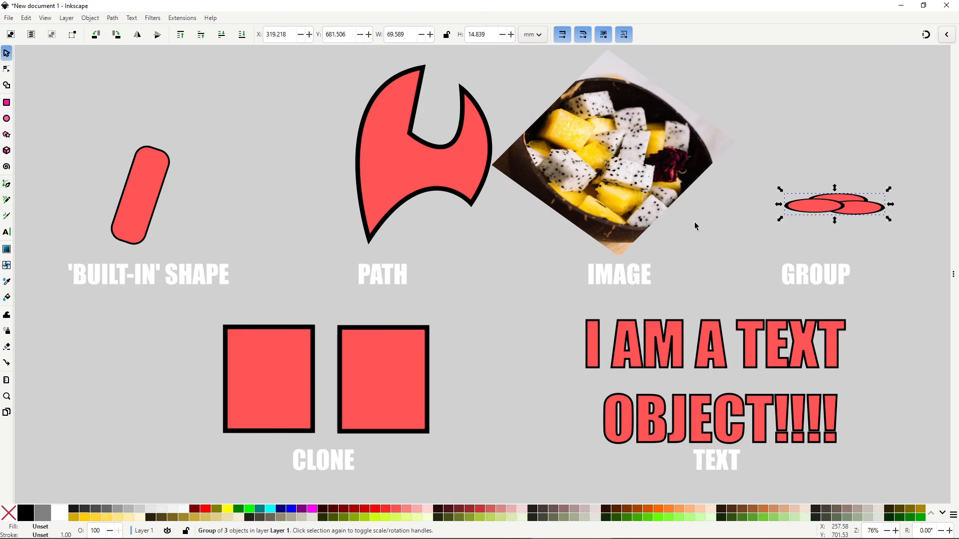
Skew the square and its clone together horizontally into slanted parallelograms about 182 mm wide overall.
left_click(388, 360)
left_click(300, 375, "shift")
left_click(364, 375)
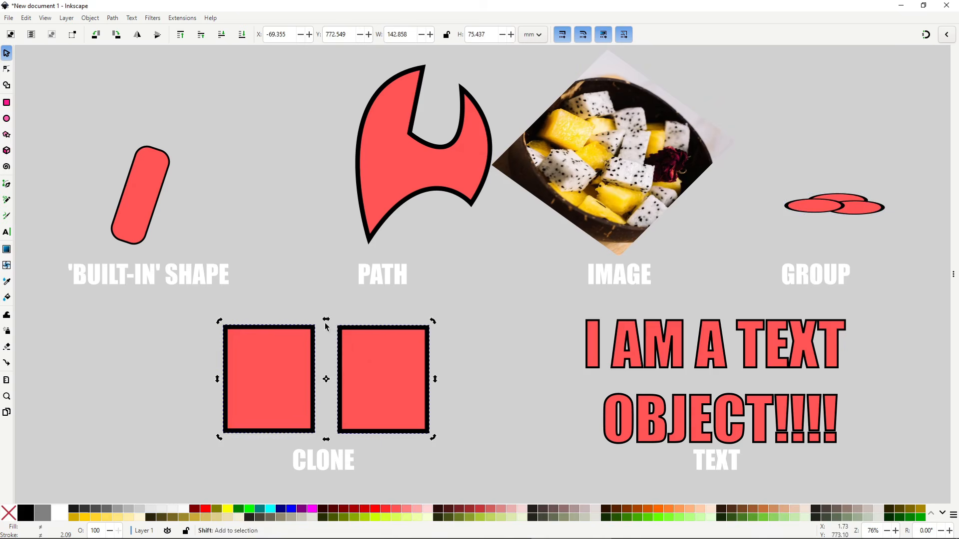
left_click_drag(326, 323, 381, 328)
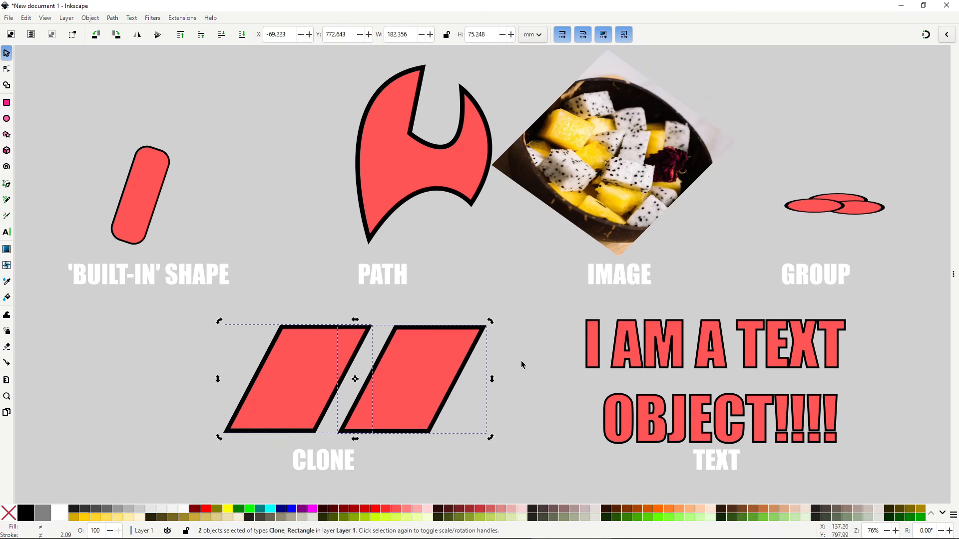
Stretch the red text object to about 120 mm wide by 105 mm high and flip it horizontally.
left_click(668, 345)
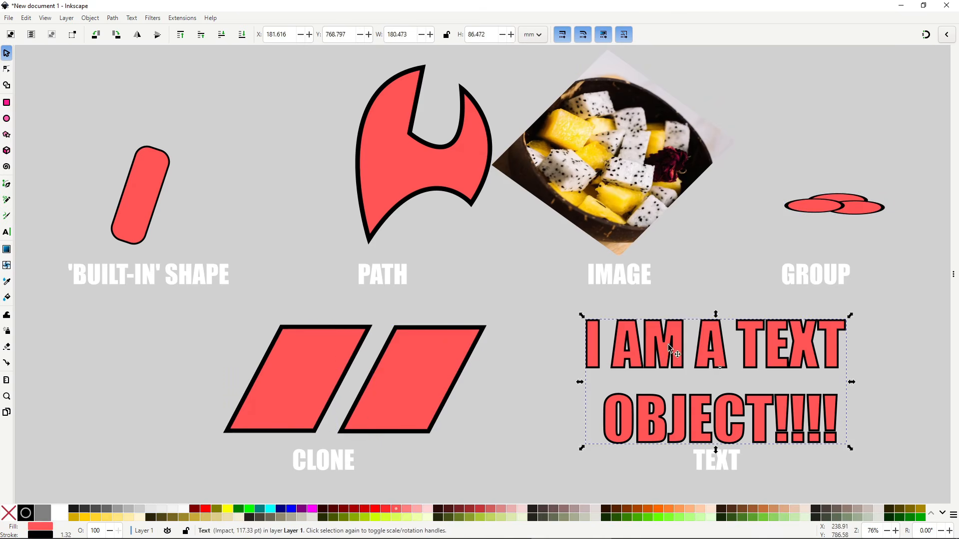
left_click_drag(716, 314, 718, 289)
left_click_drag(852, 367, 810, 372)
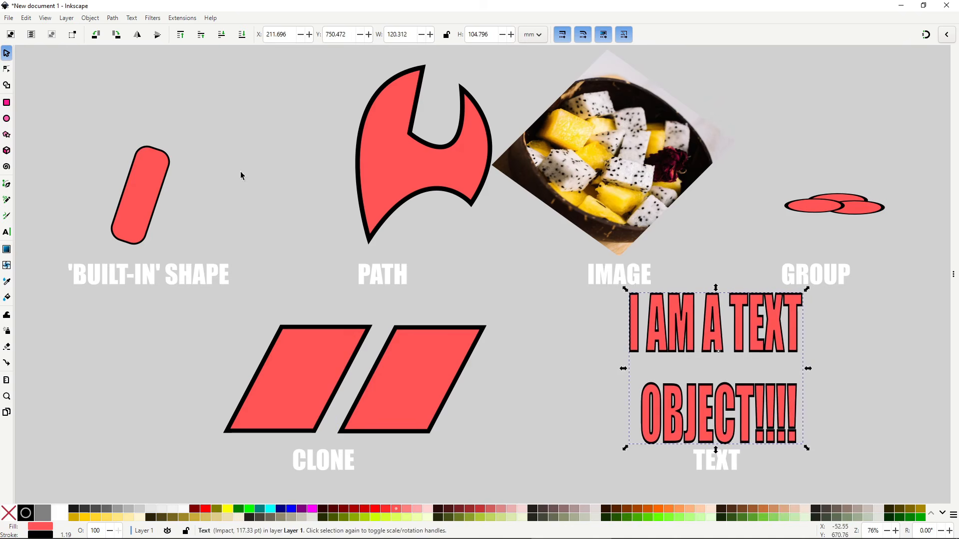
left_click(138, 35)
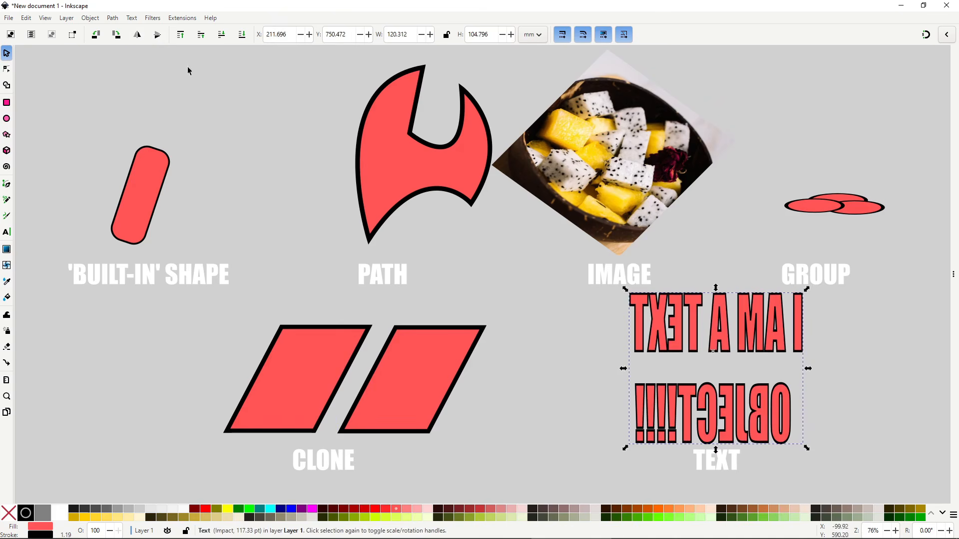
left_click(589, 351)
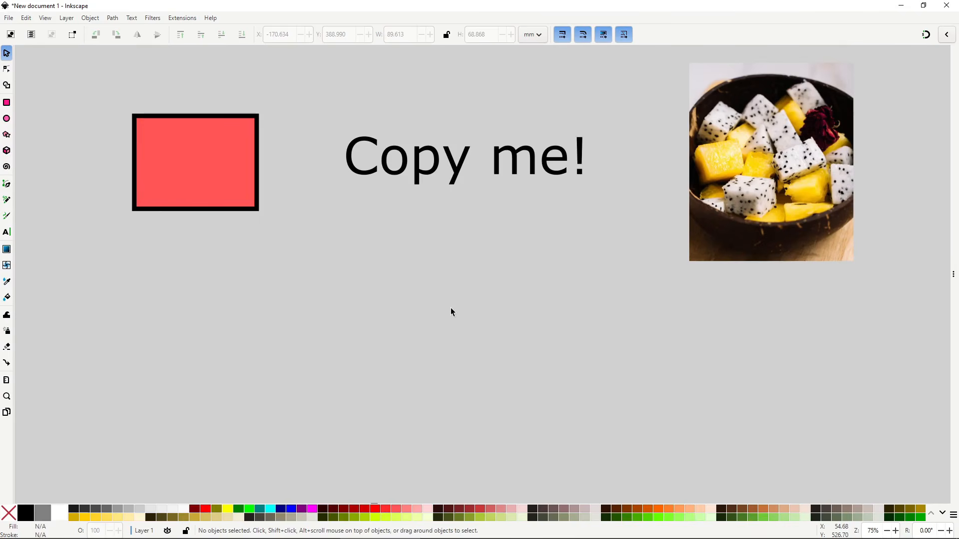
Copy the red rectangle and paste three copies below the original.
left_click(227, 175)
key("ctrl+c")
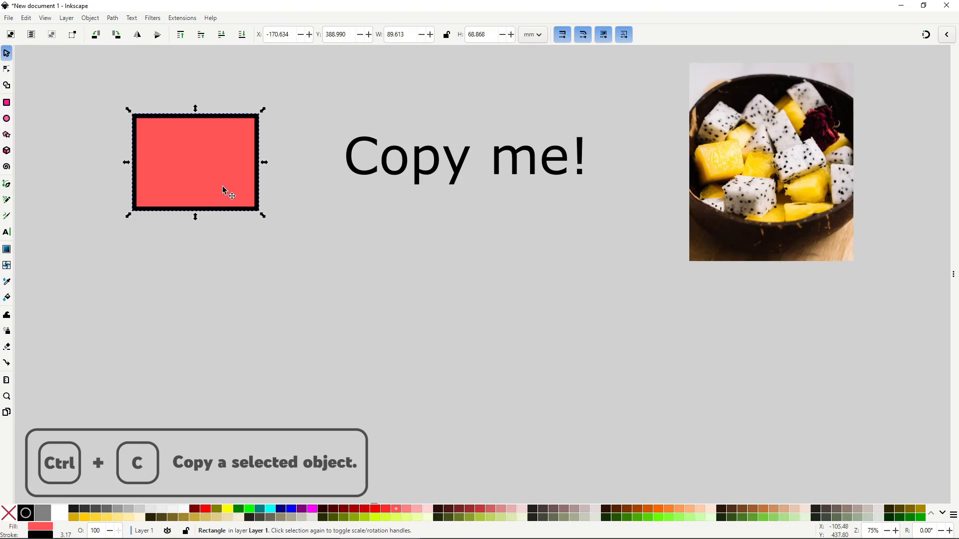
key("ctrl+v")
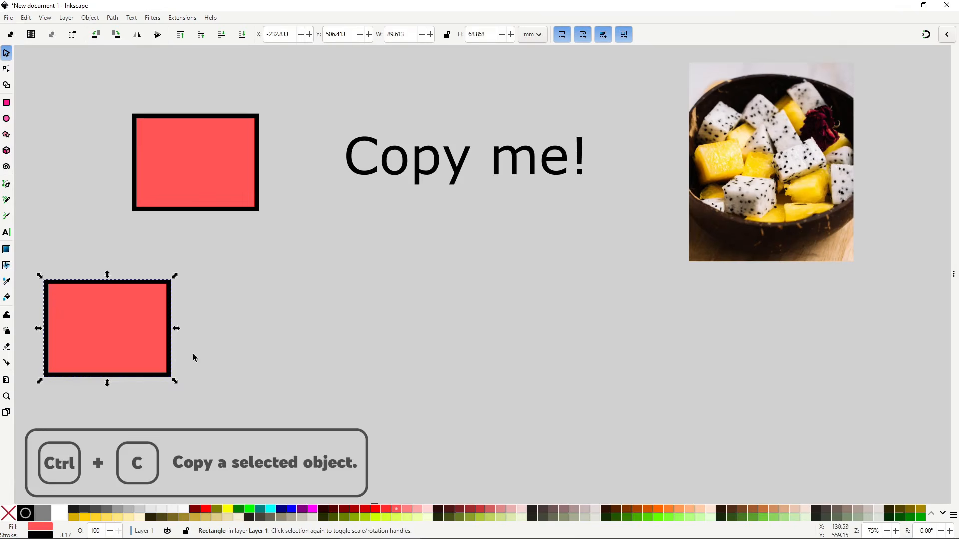
key("ctrl+v")
key("ctrl+v")
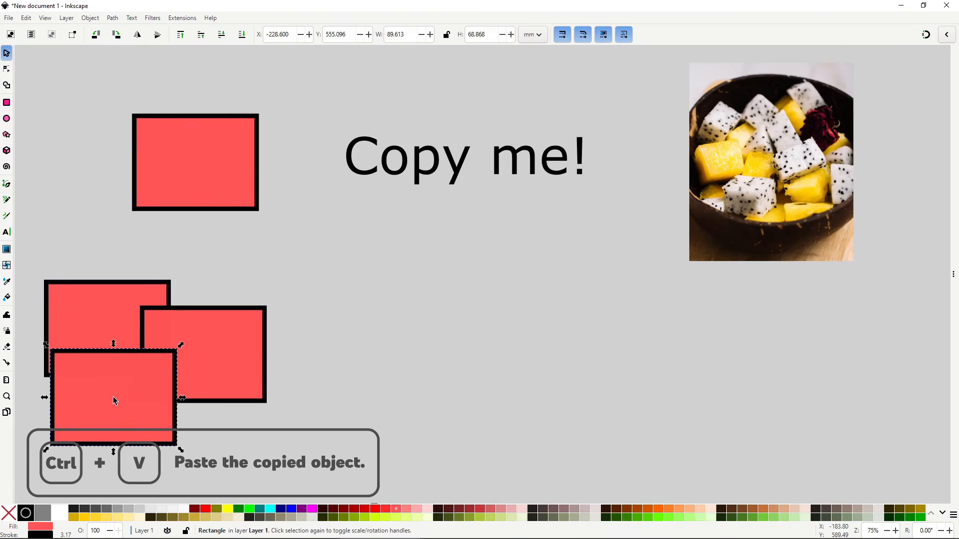
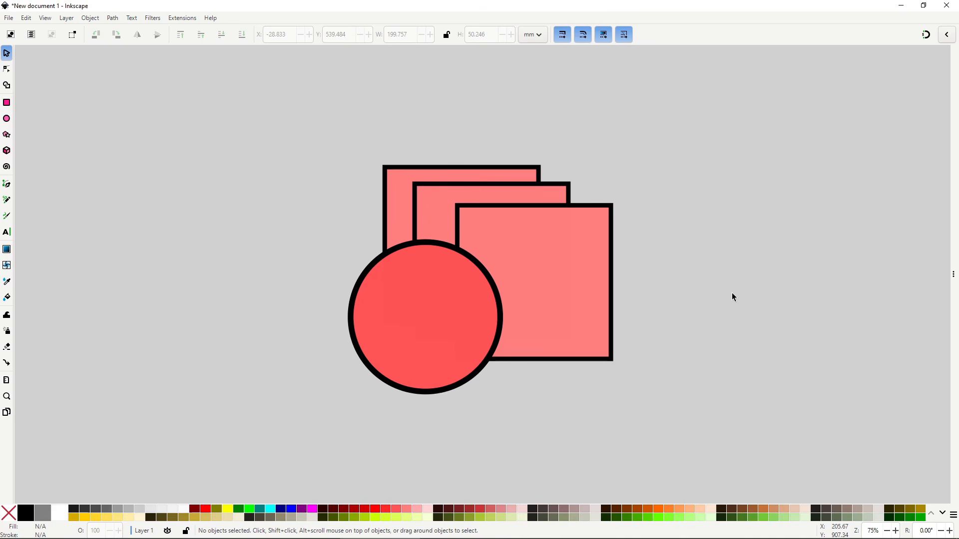
Lower the circle one level at a time until it sits behind all three squares.
left_click(427, 319)
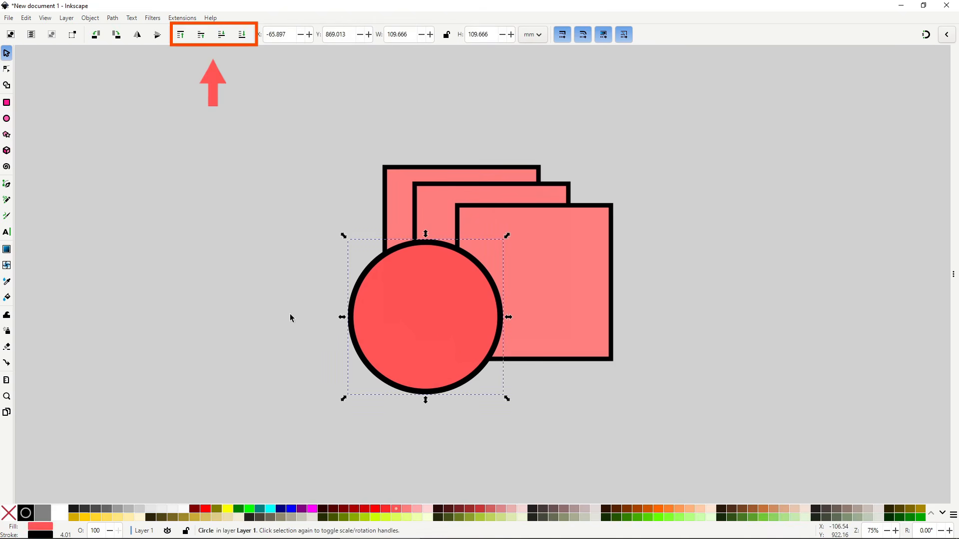
left_click(221, 35)
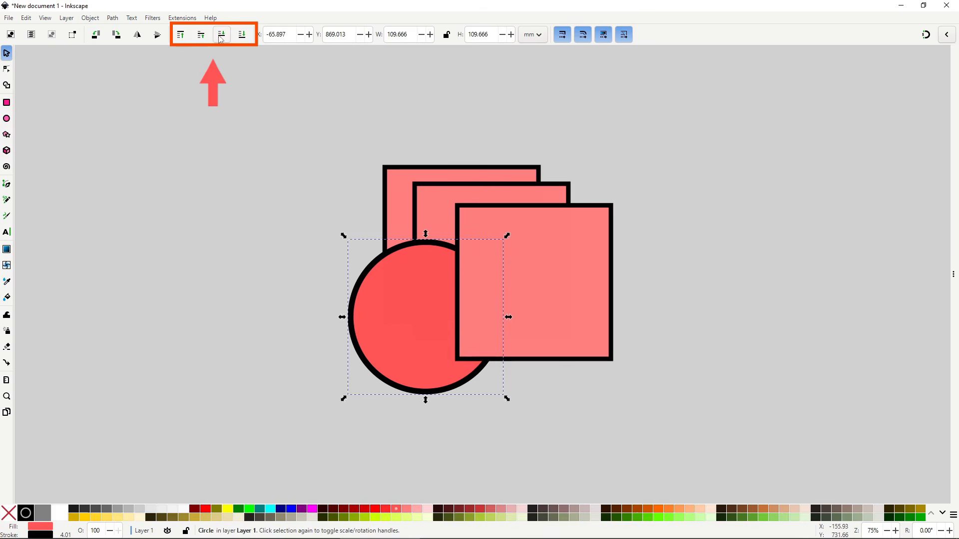
left_click(220, 35)
left_click(220, 34)
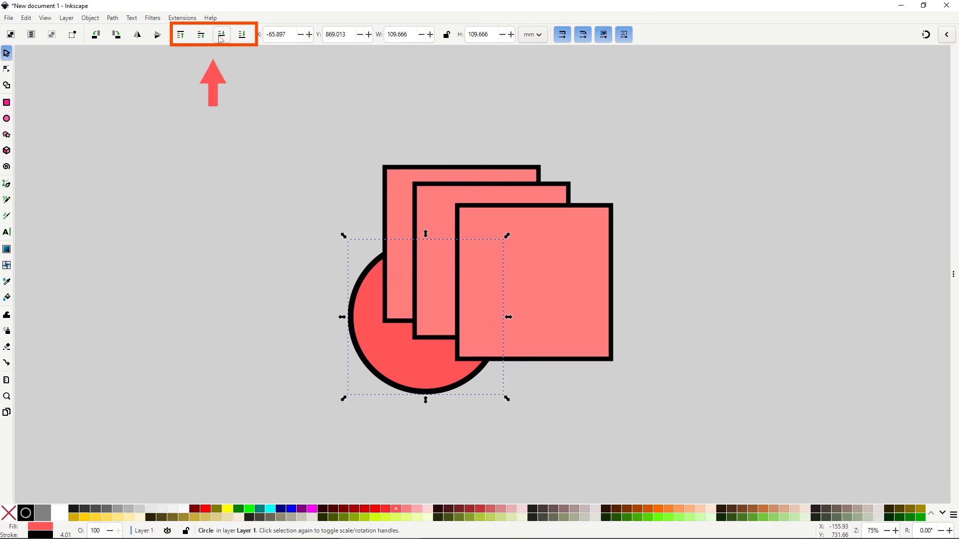
Raise the circle one level at a time until it is back in front of all three squares.
left_click(202, 35)
left_click(202, 35)
left_click(202, 35)
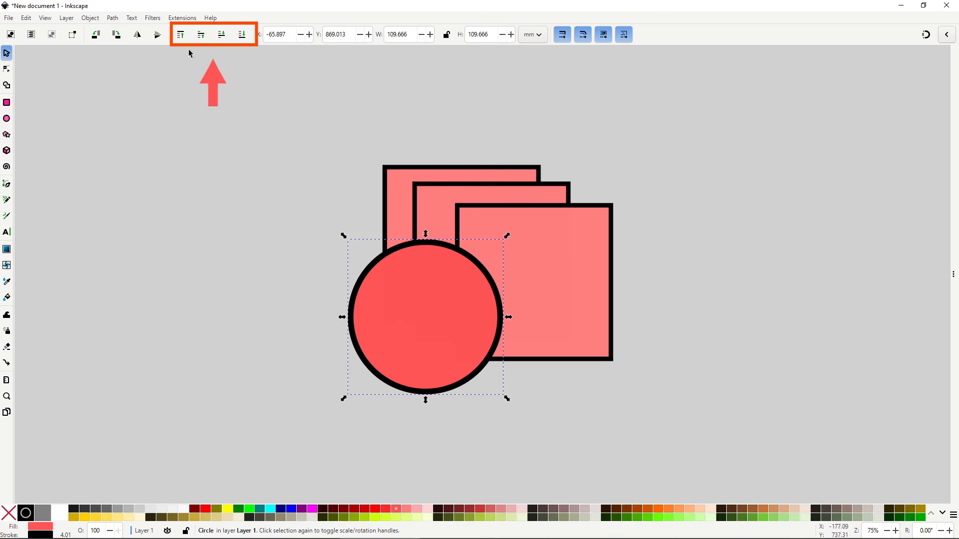
Switch the circle between the bottom and top of the stack, ending with it lowered between the back and middle squares.
left_click(242, 36)
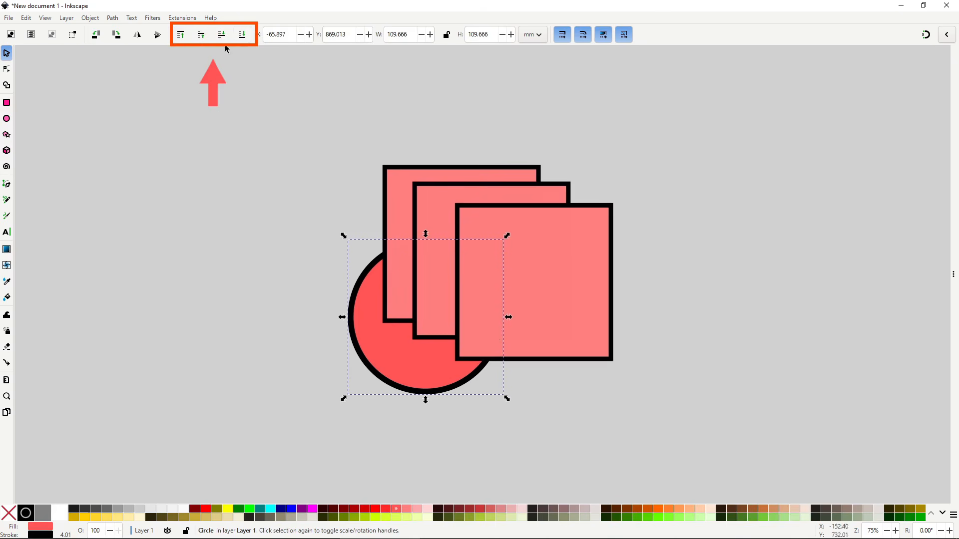
left_click(181, 38)
left_click(243, 38)
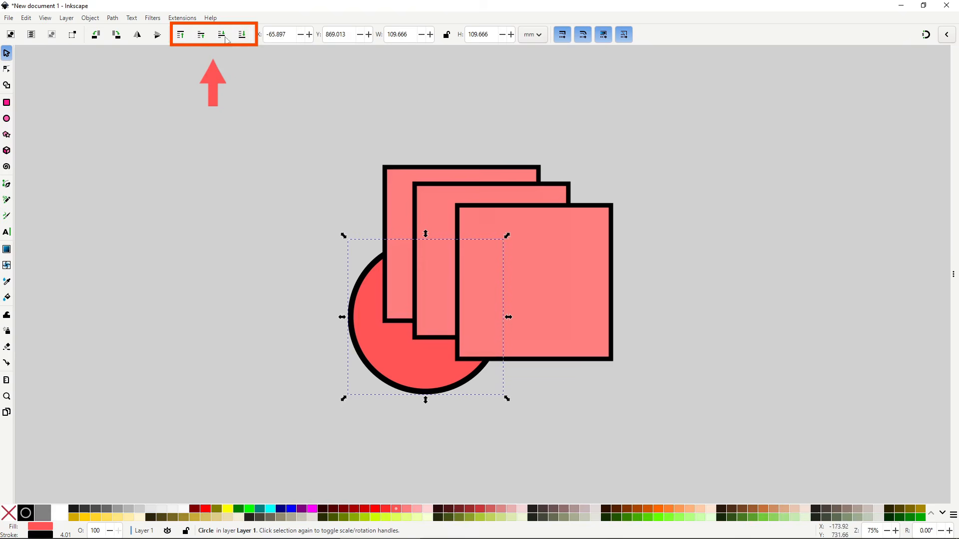
left_click(181, 36)
left_click(221, 36)
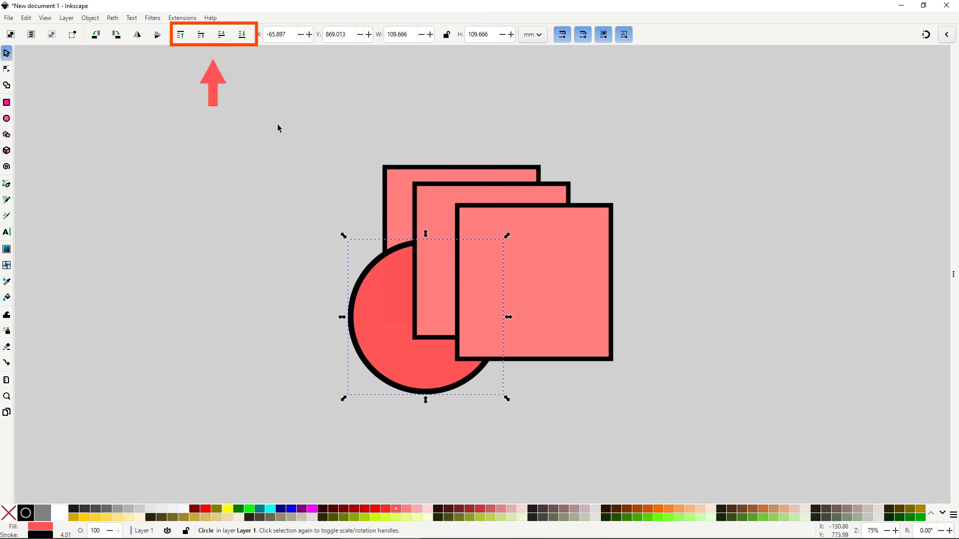
left_click_drag(364, 253, 324, 293)
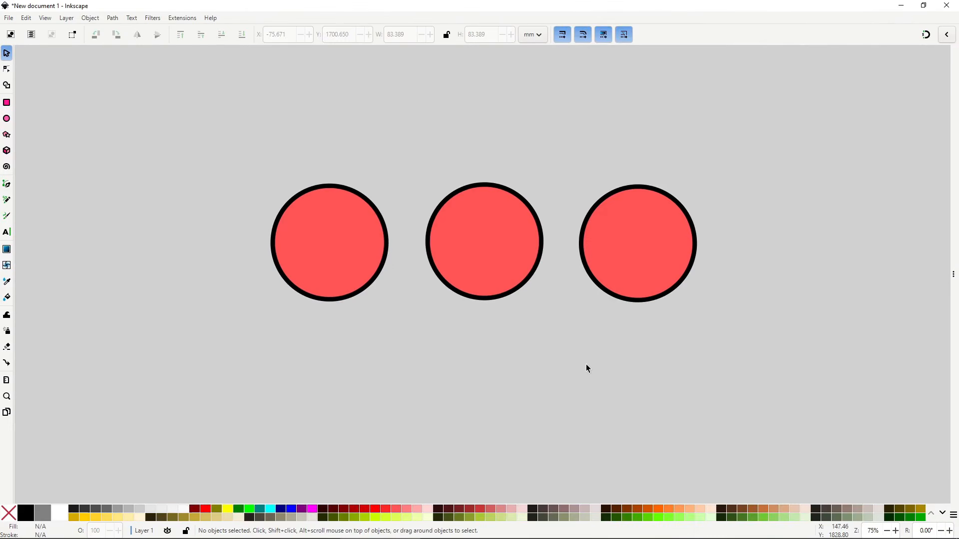
Move the two outer circles inward and down so that they overlap the middle circle.
left_click_drag(359, 267, 400, 291)
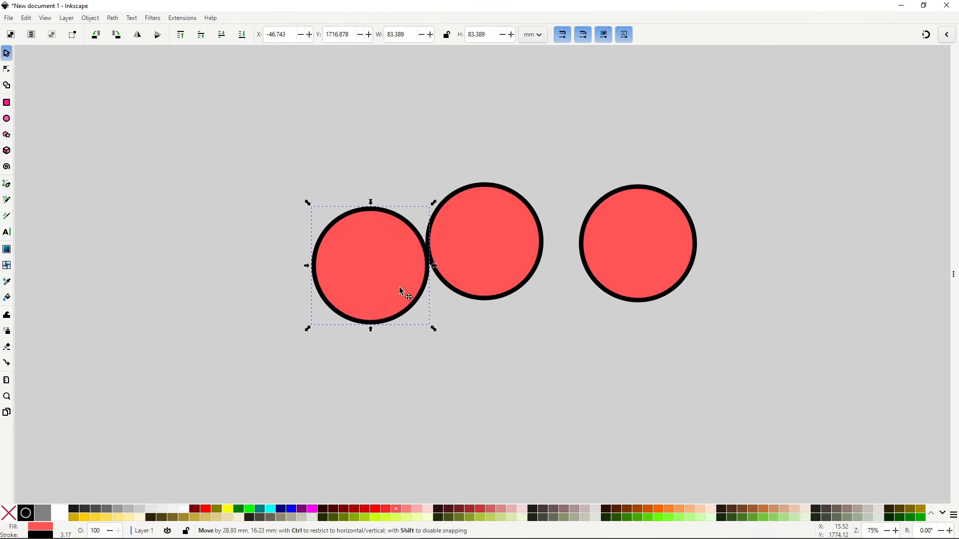
left_click_drag(643, 273, 563, 300)
left_click_drag(421, 282, 446, 287)
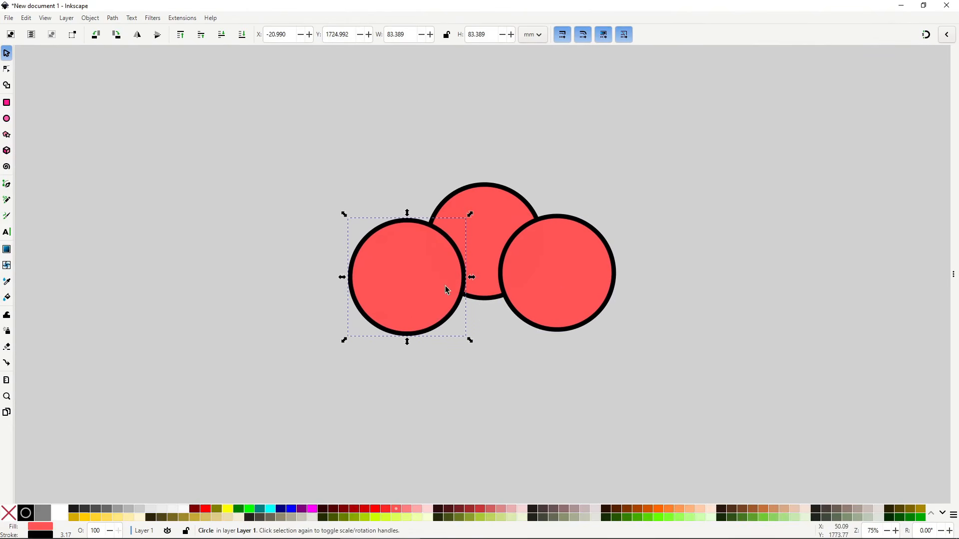
Group the three overlapping circles and move the group slightly.
left_click_drag(297, 132, 657, 388)
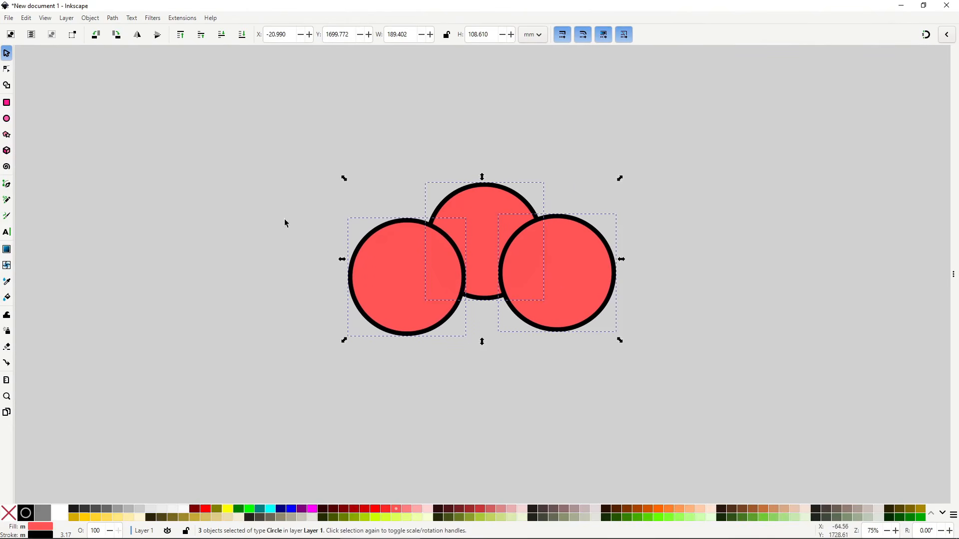
left_click(93, 20)
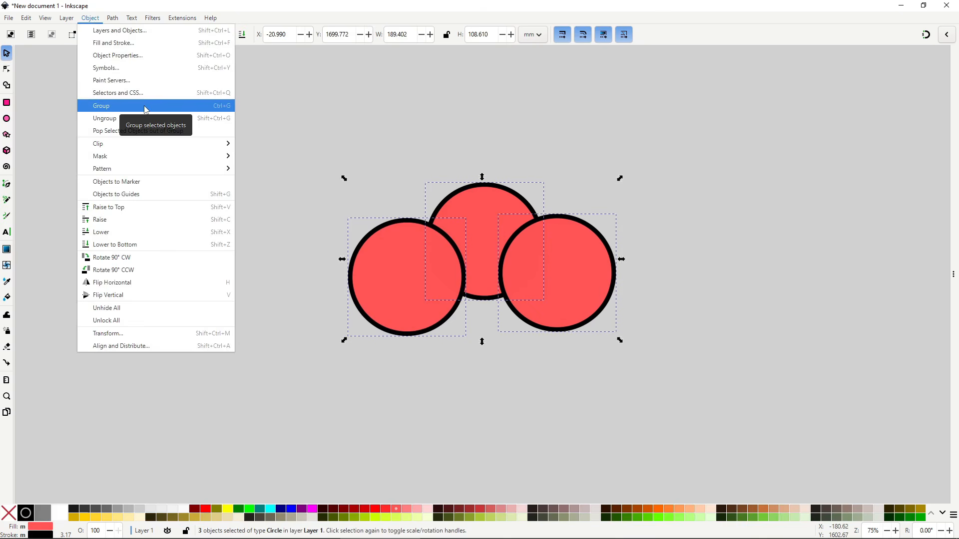
key("Escape")
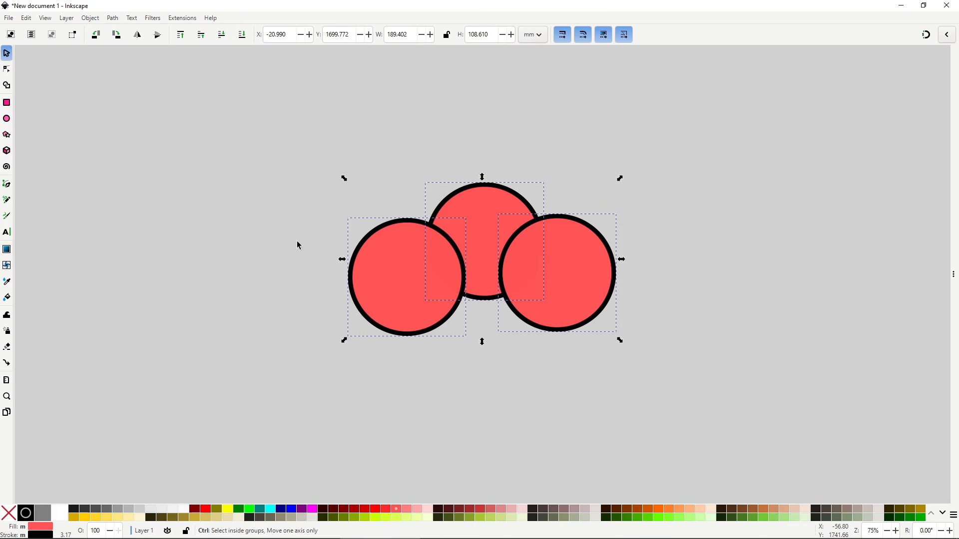
key("ctrl+g")
left_click_drag(468, 277, 448, 285)
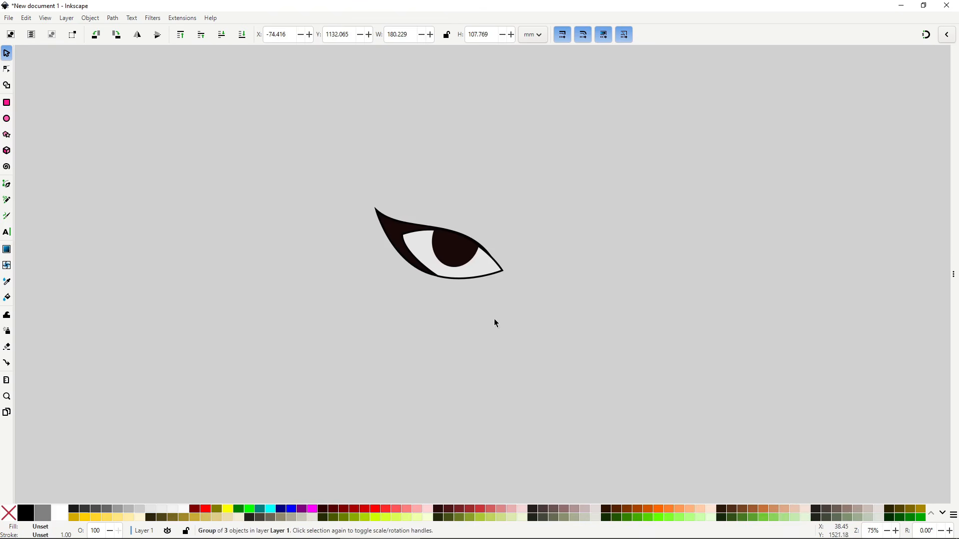
Try moving the iris and the dark eyelid shape out of the eye separately, and undo the moves.
left_click_drag(460, 259, 556, 224)
left_click_drag(393, 223, 283, 234)
key("ctrl+z")
key("ctrl+z")
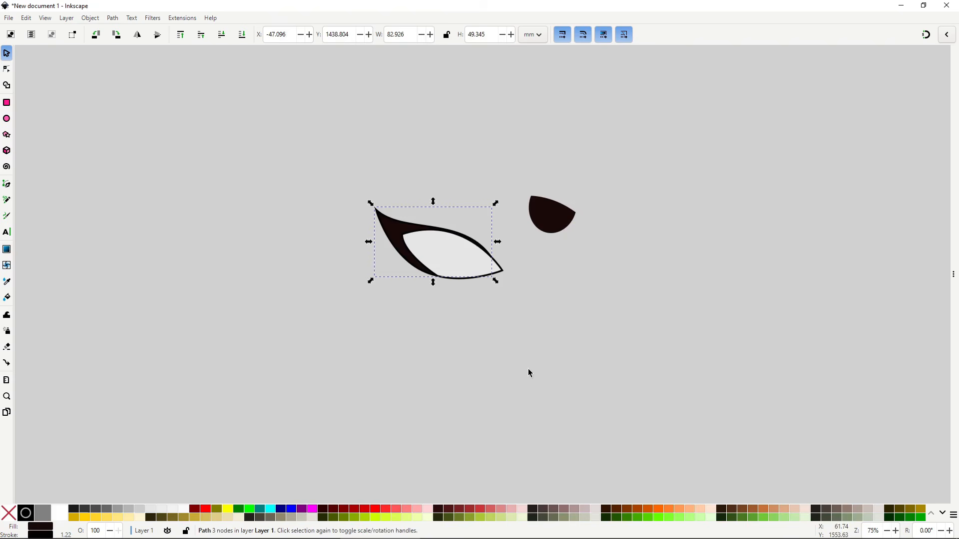
Group the three shapes of the eye and move the group as one object.
left_click_drag(310, 150, 582, 349)
key("ctrl+g")
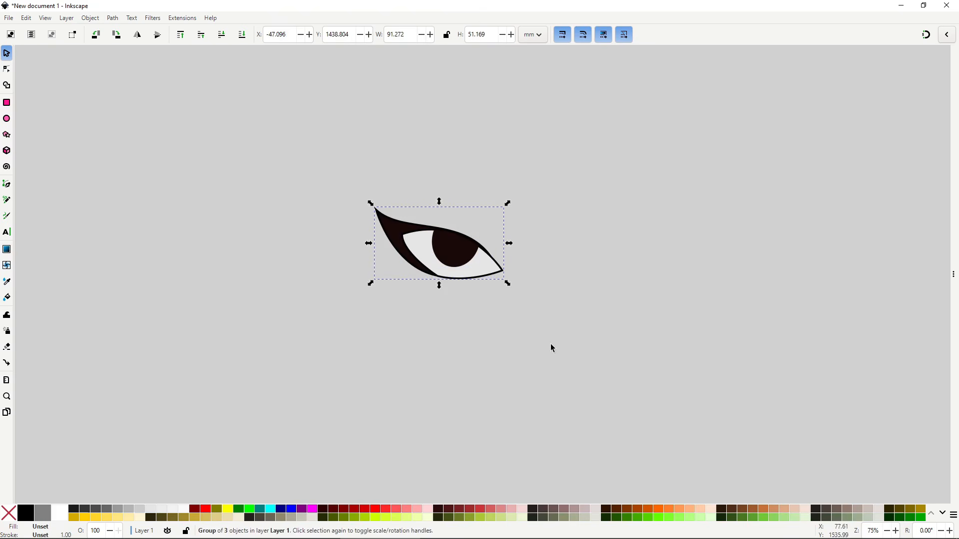
left_click_drag(452, 265, 517, 277)
Duplicate the eye group as a horizontally flipped copy facing the original, and move the two eyes together.
key("ctrl+d")
key("h")
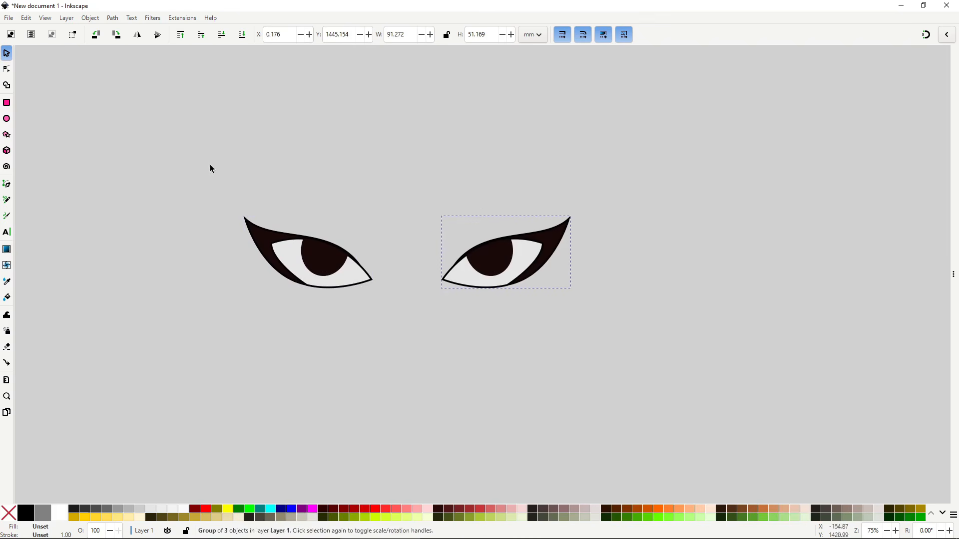
left_click_drag(200, 147, 591, 308)
left_click_drag(477, 248, 534, 253)
left_click(554, 338)
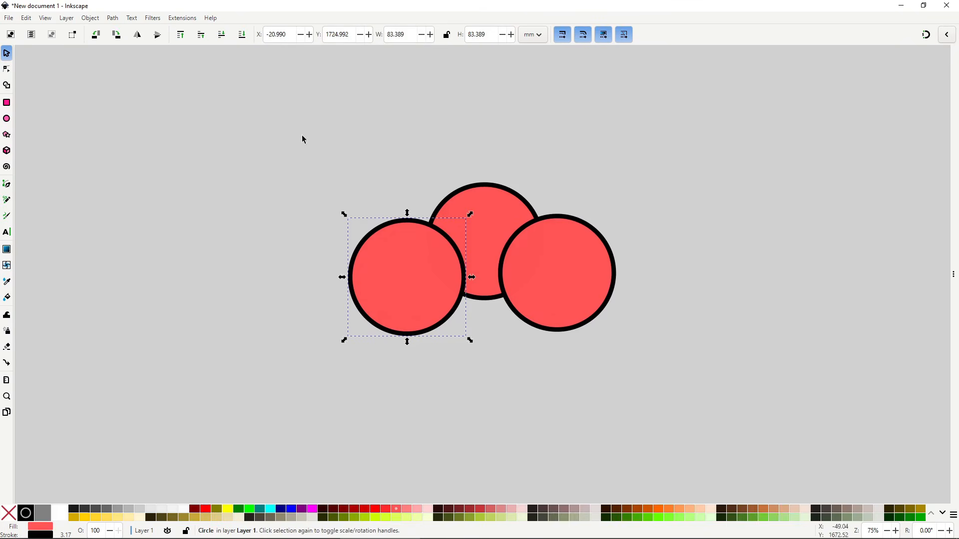
Group the three overlapping red circles and shift the group slightly to the left.
left_click_drag(298, 130, 658, 389)
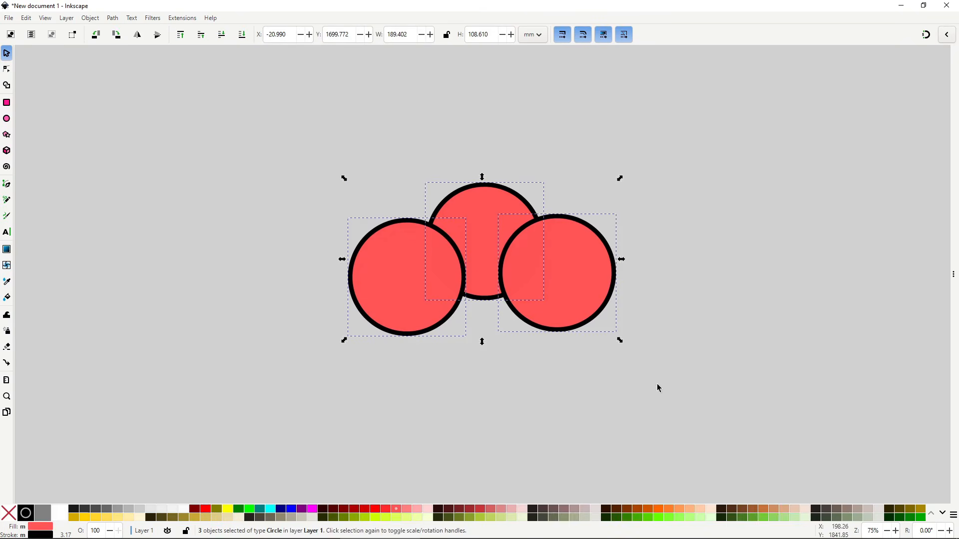
left_click(95, 21)
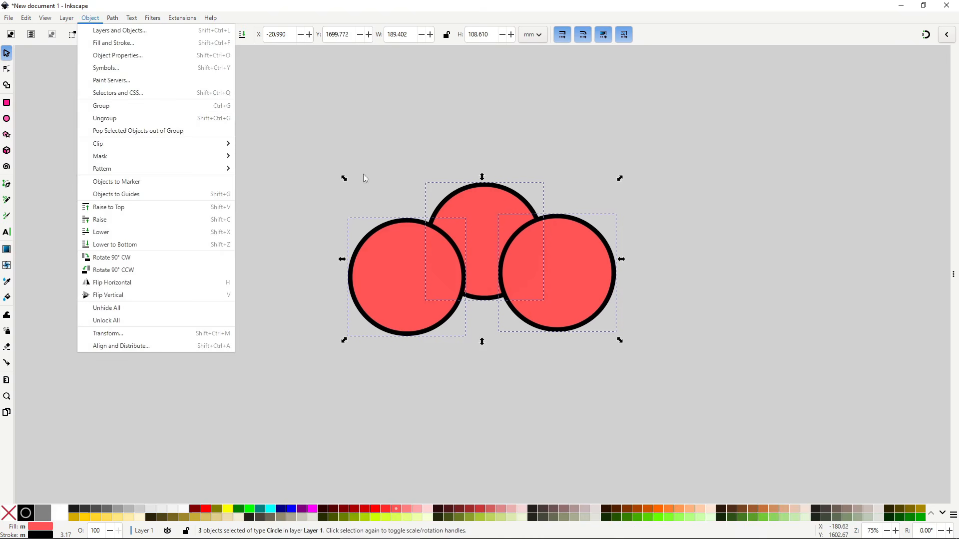
left_click(364, 175)
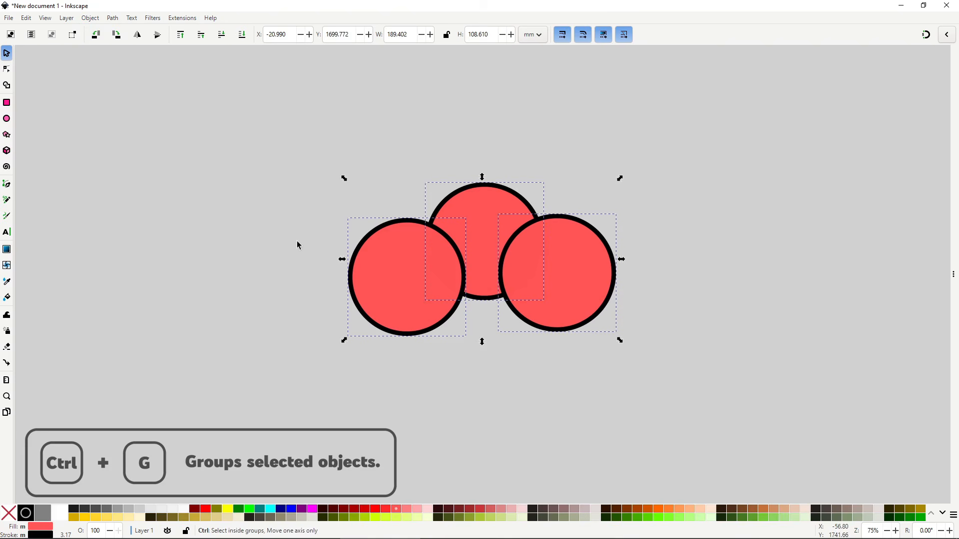
key("ctrl+g")
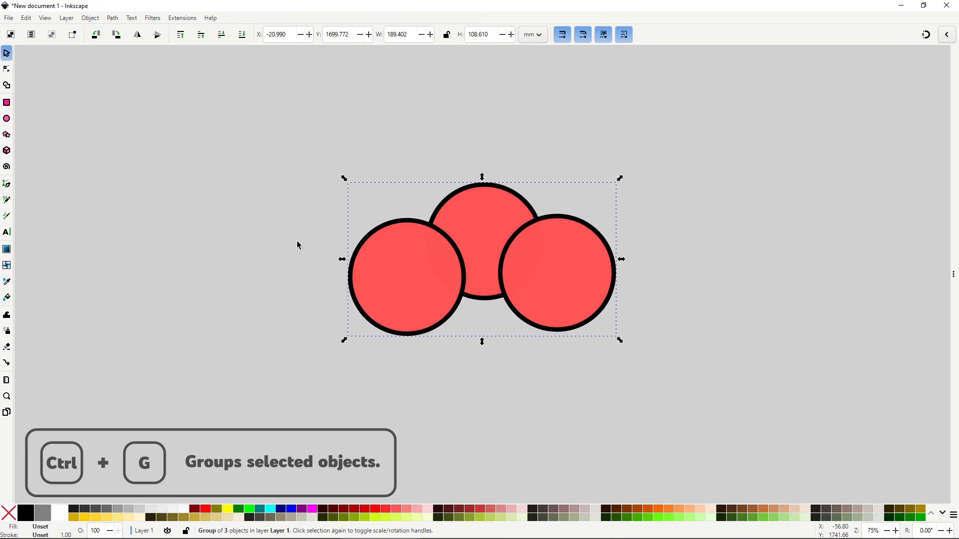
left_click_drag(485, 278, 463, 279)
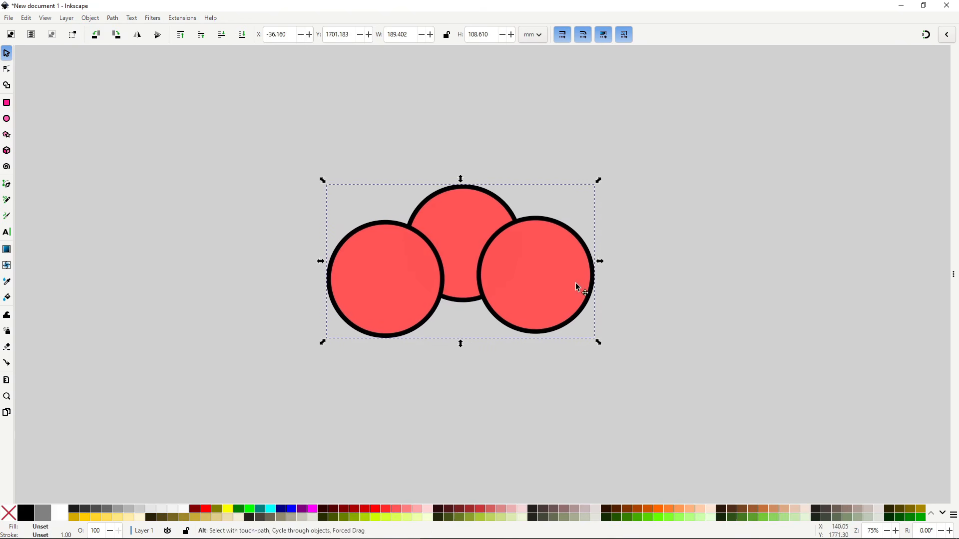
Try resizing the circle group horizontally, and undo the resize and the preceding move.
mouse_move(600, 262)
left_mouse_down()
mouse_move(531, 267)
mouse_move(616, 268)
left_mouse_up()
key("ctrl+z")
key("ctrl+z")
Reselect the circle group, narrow it to about 187 mm and move it up and to the left.
left_click(652, 285)
key("n")
key("s")
left_click(580, 274)
left_click_drag(579, 270, 541, 261)
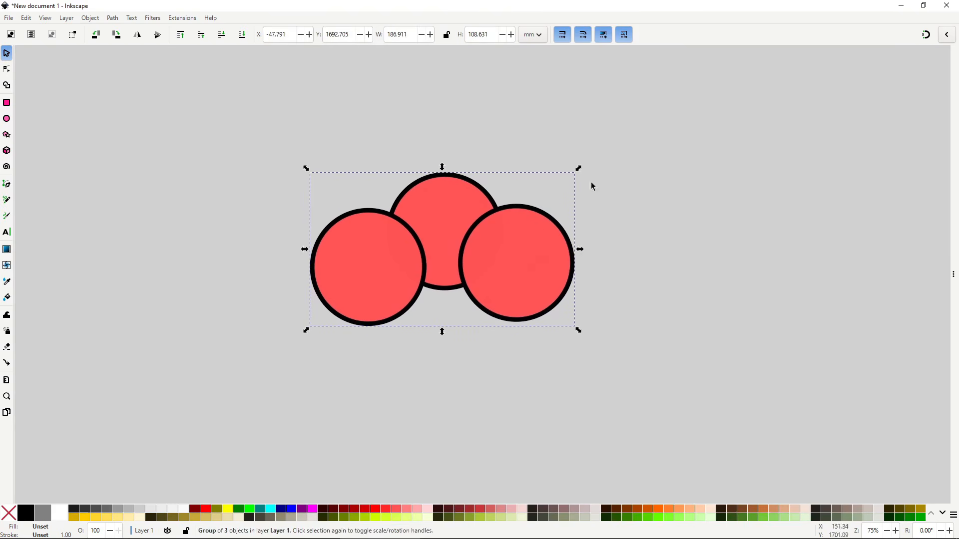
Rotate the circle group slightly and narrow it to about 183 mm.
left_click(539, 233)
left_click_drag(577, 169, 564, 172)
left_click(548, 227)
mouse_move(582, 250)
left_mouse_down()
mouse_move(624, 250)
mouse_move(579, 266)
left_mouse_up()
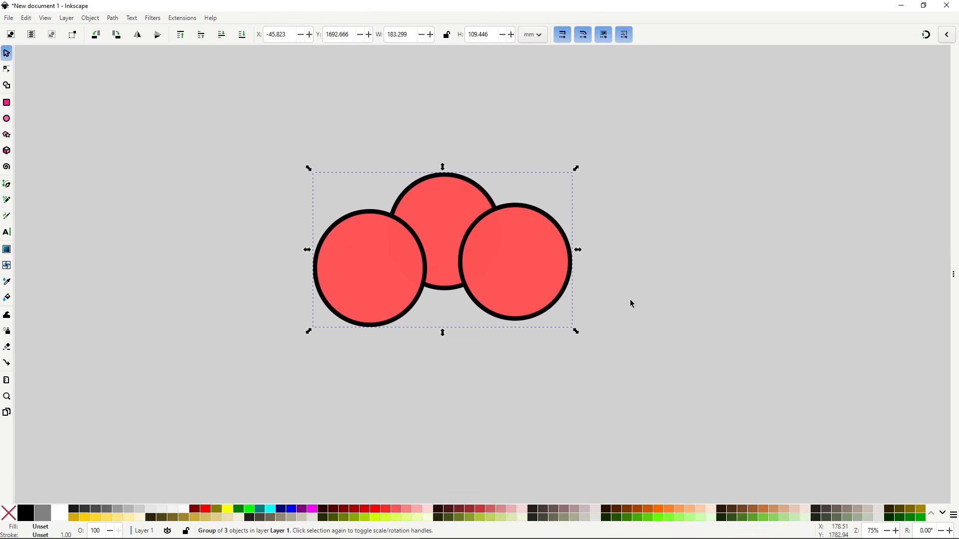
Enter the circle group, move its three circles separately, and narrow the rear circle to about 68 mm.
key("Escape")
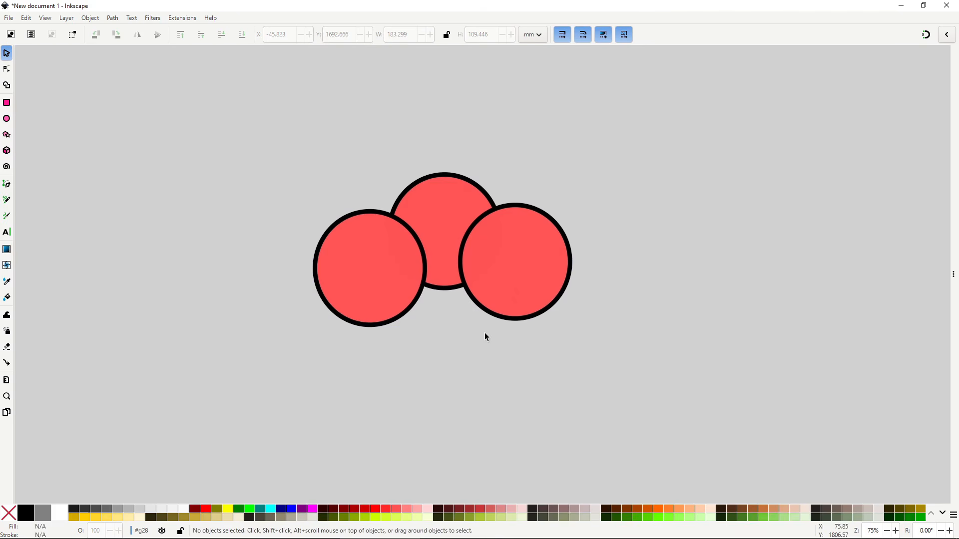
left_click_drag(506, 279, 574, 292)
left_click_drag(397, 285, 418, 222)
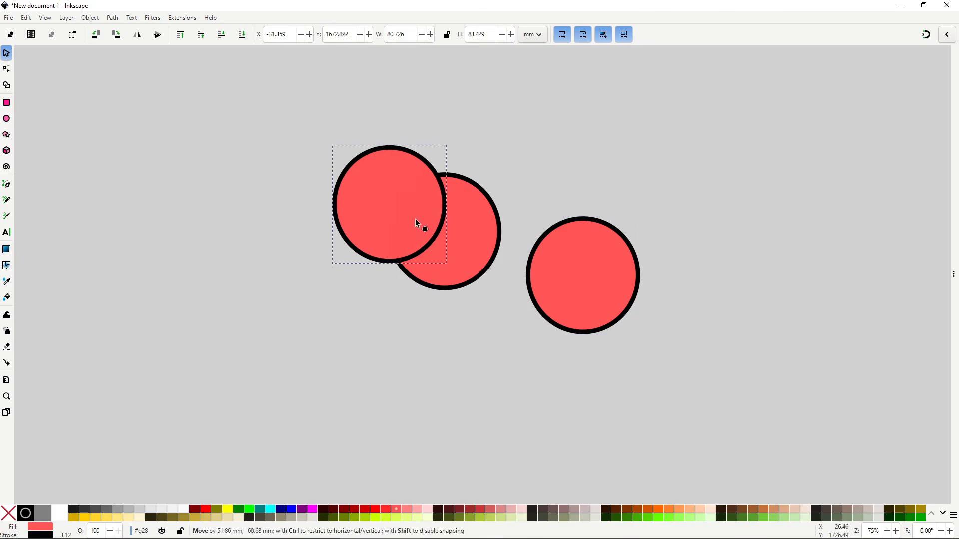
left_click_drag(466, 276, 455, 304)
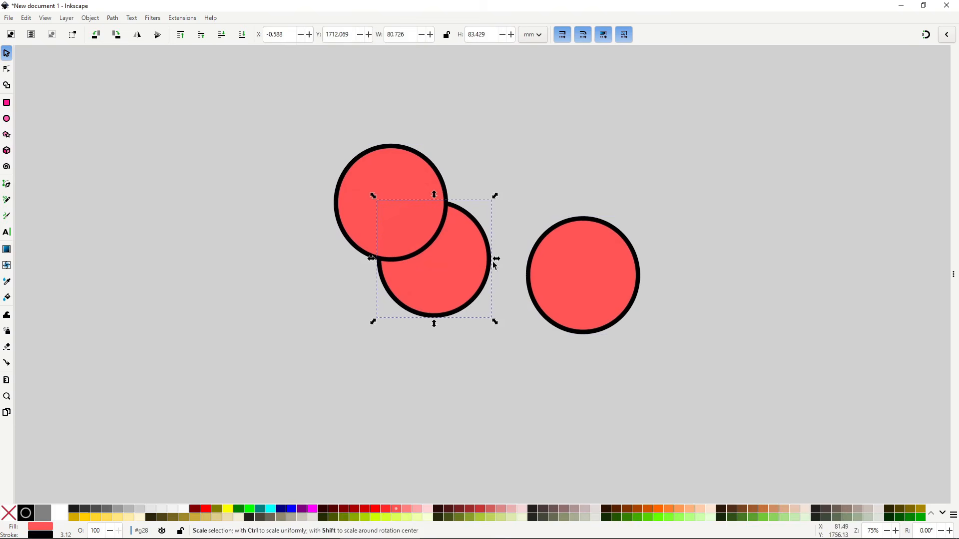
mouse_move(495, 259)
left_mouse_down()
mouse_move(458, 259)
mouse_move(479, 258)
left_mouse_up()
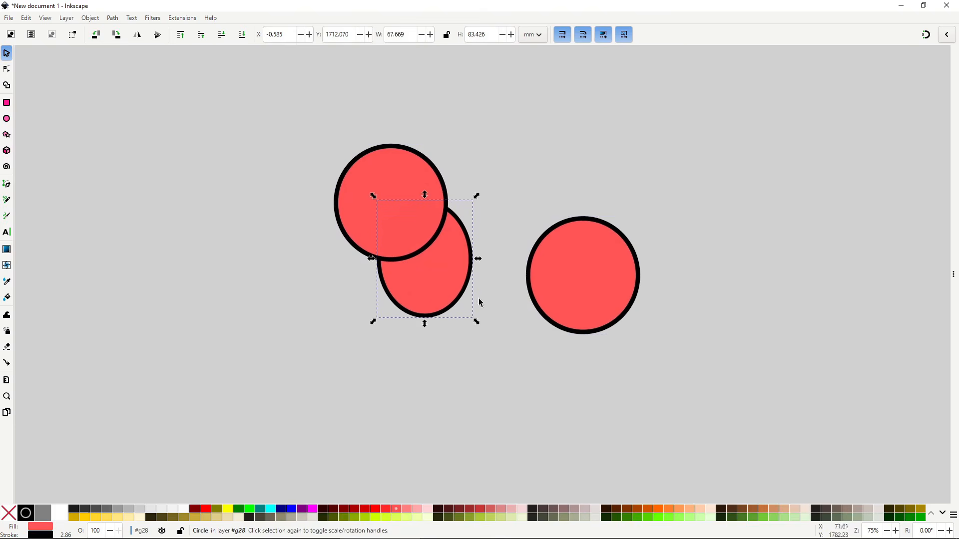
Leave the group to move it as a whole, and re-enter it to bring its circles closer together.
left_click(489, 382)
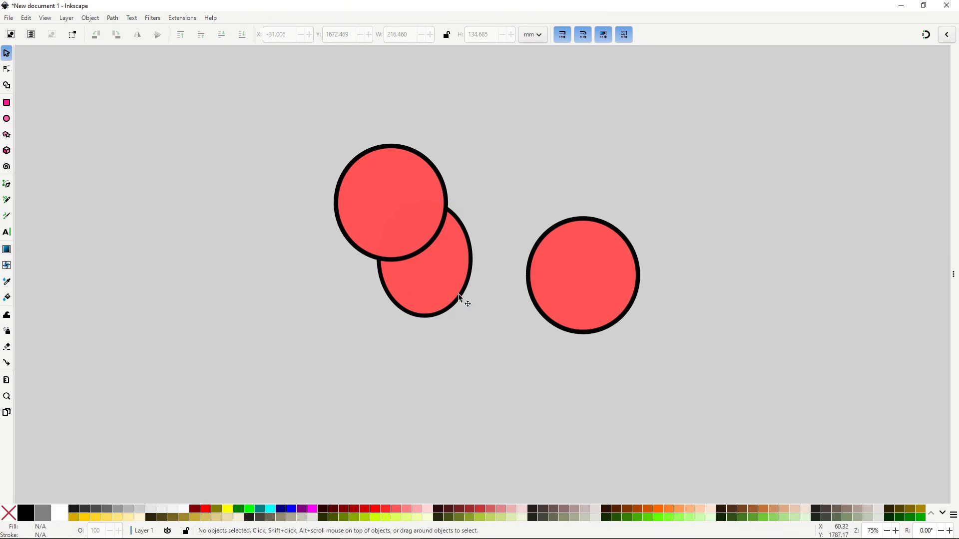
key("ctrl+a")
left_click_drag(457, 294, 433, 295)
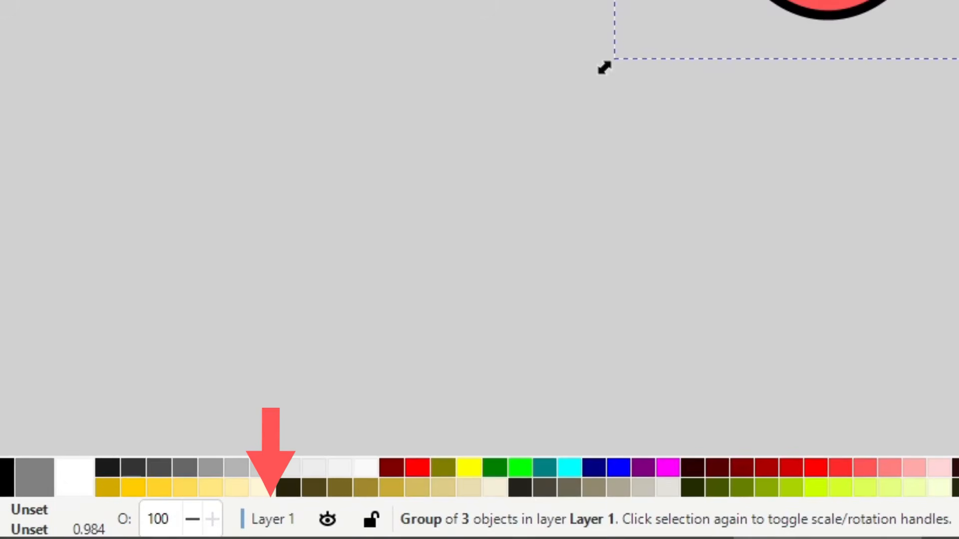
double_click(827, 4)
left_click(827, 4)
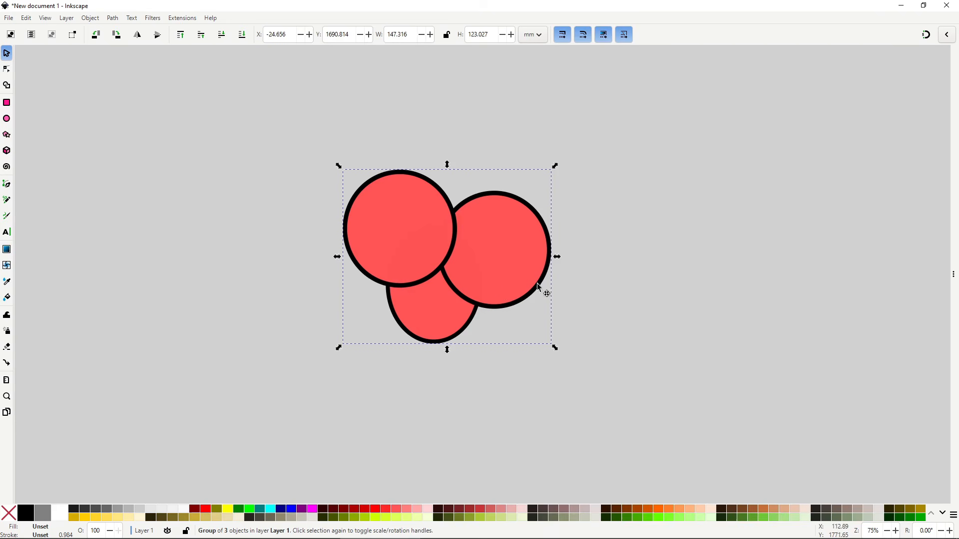
Select each circle inside the group individually with the Node tool.
left_click(7, 69)
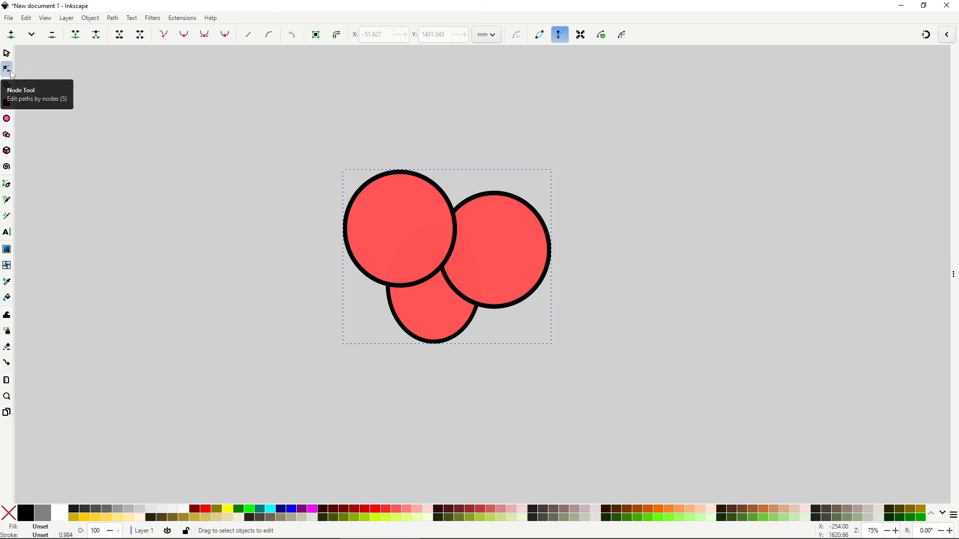
left_click(382, 210)
left_click(479, 251)
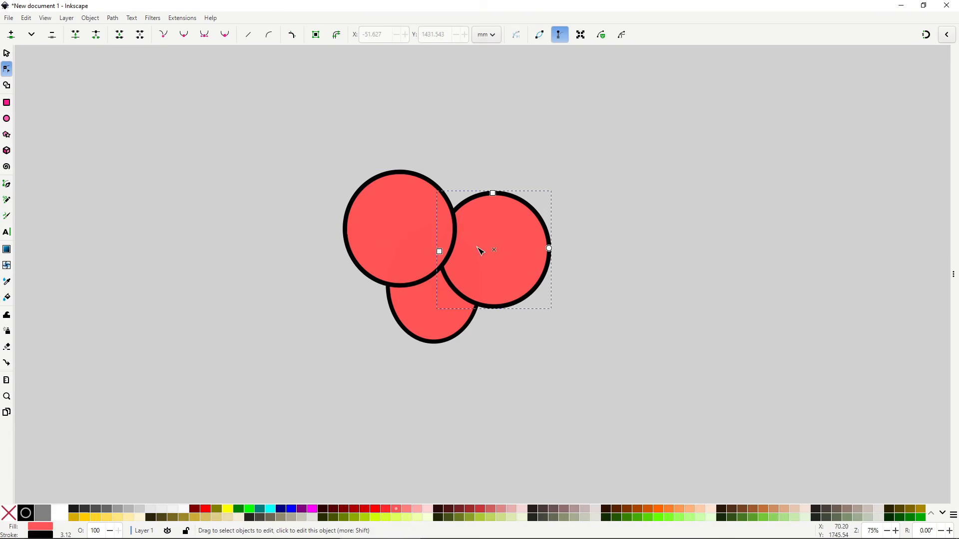
left_click(437, 315)
Reshape the grouped circles into ellipses, flattening the front one, widening the right one and lengthening the lower one.
left_click(403, 214)
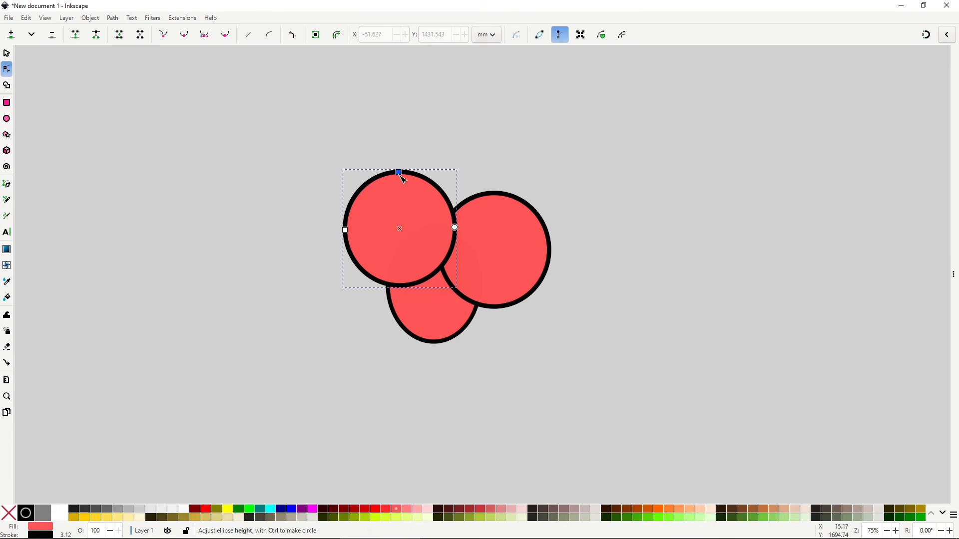
left_click_drag(400, 174, 405, 204)
left_click(487, 248)
left_click_drag(439, 252, 368, 252)
left_click(428, 320)
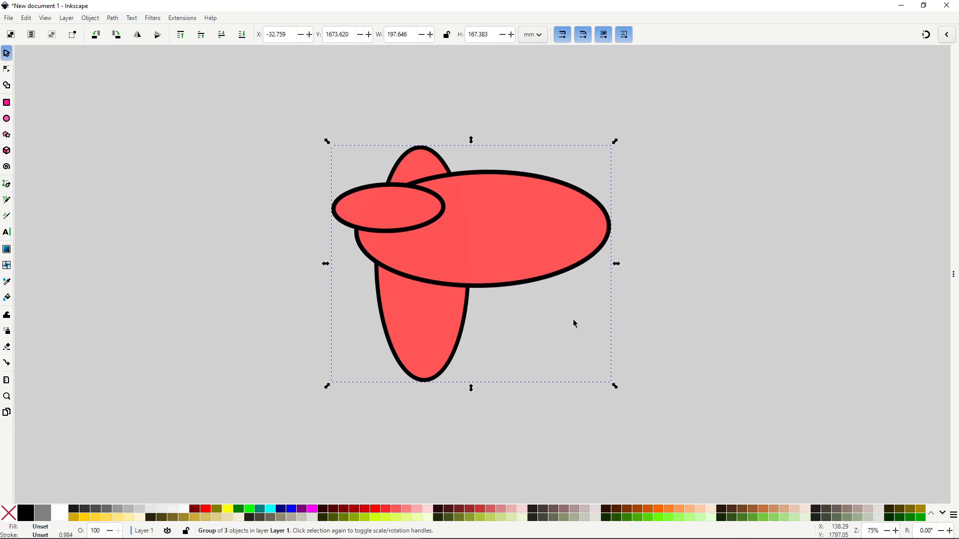
Look up the Ungroup command for the selected group of ellipses.
left_click(90, 19)
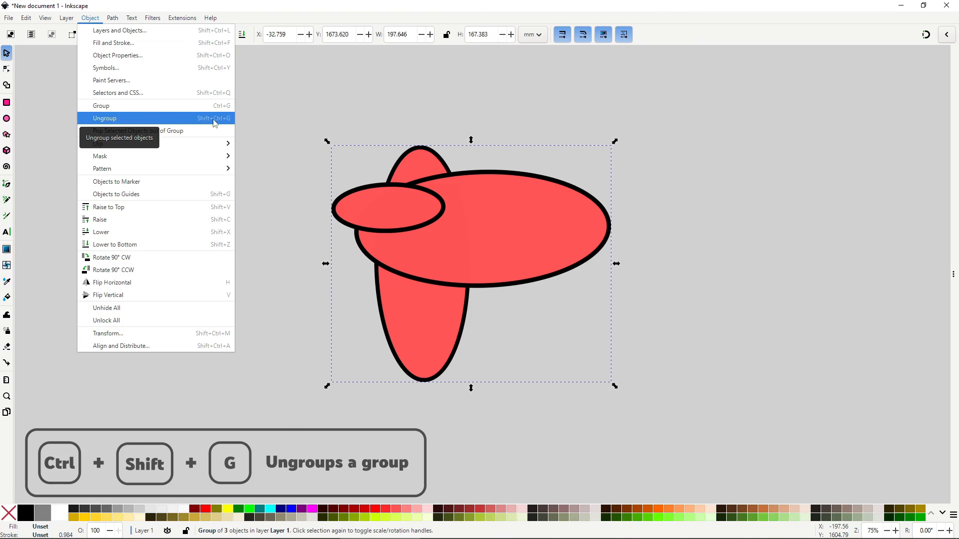
left_click(263, 171)
key("ctrl")
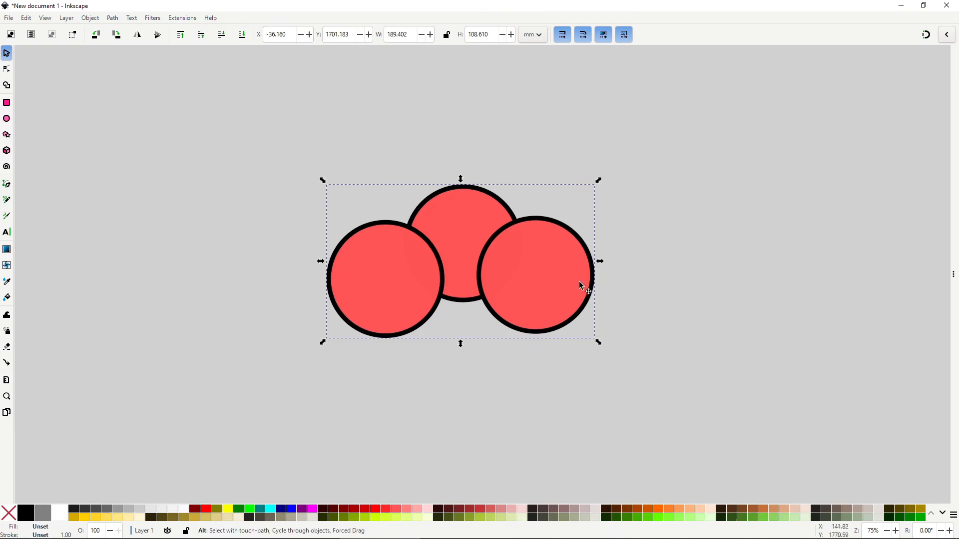
Try narrowing the circle group to about 181 mm, and undo this resize and the earlier move.
mouse_move(600, 262)
left_mouse_down()
mouse_move(520, 267)
mouse_move(587, 272)
left_mouse_up()
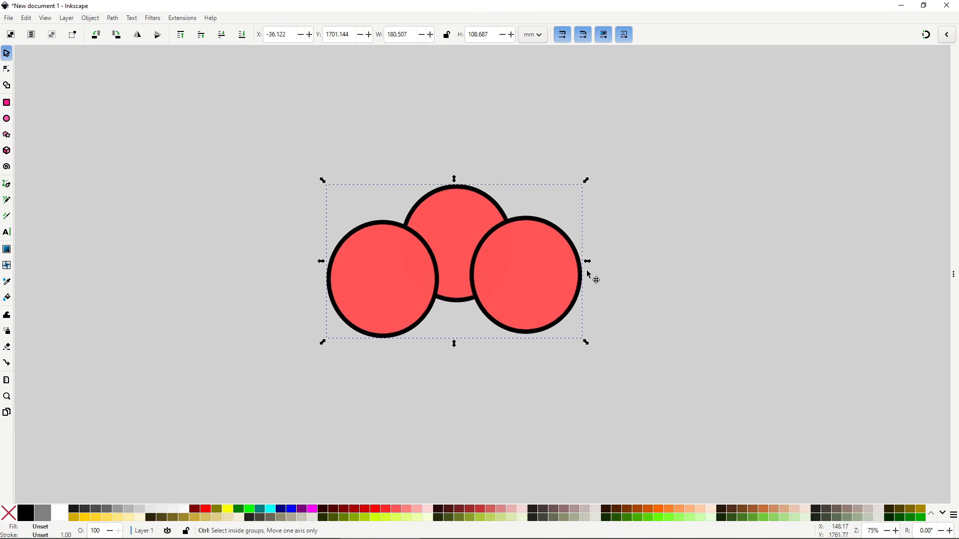
key("ctrl+z")
key("ctrl+z")
Select the whole circle group, resize it to about 187 mm wide and move it up and left.
left_click(571, 276)
left_click(661, 282)
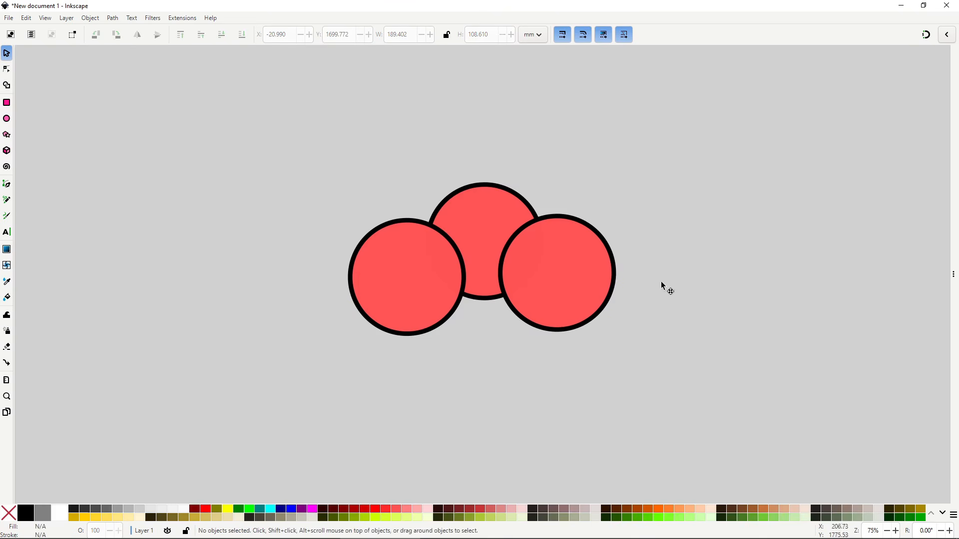
left_click(582, 275)
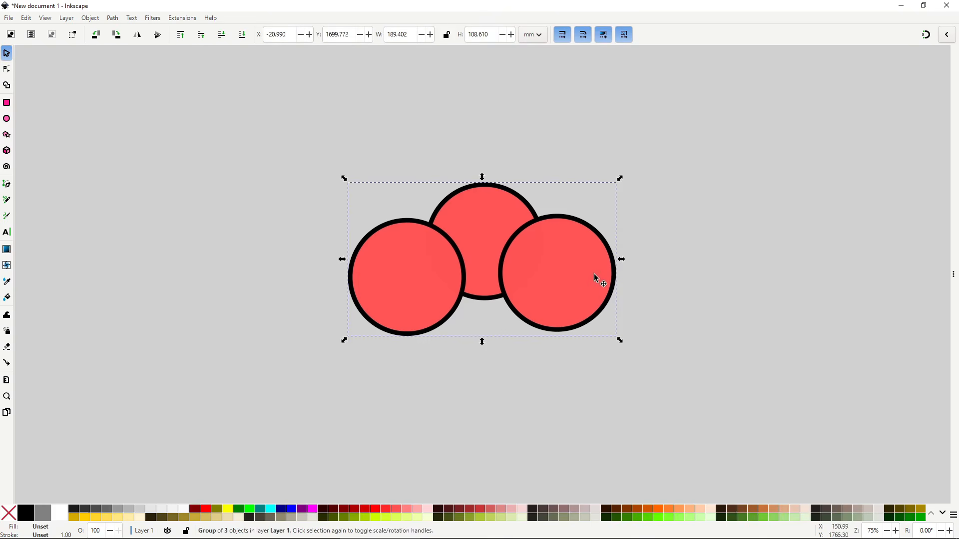
left_click_drag(618, 260, 534, 263)
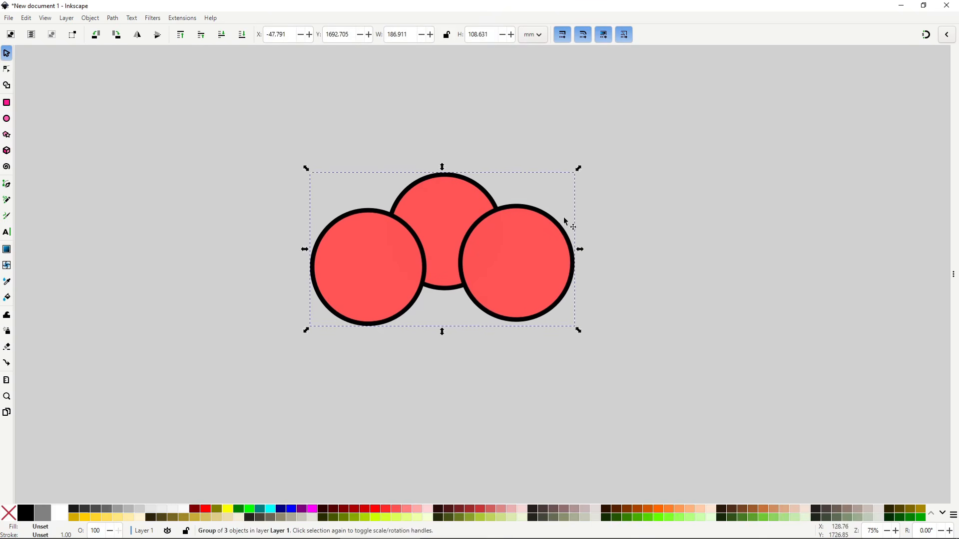
Tilt the circle group slightly and adjust its width.
left_click(539, 237)
mouse_move(579, 169)
left_mouse_down()
mouse_move(548, 266)
mouse_move(571, 220)
mouse_move(571, 172)
left_mouse_up()
left_click(515, 257)
left_click_drag(580, 251, 582, 274)
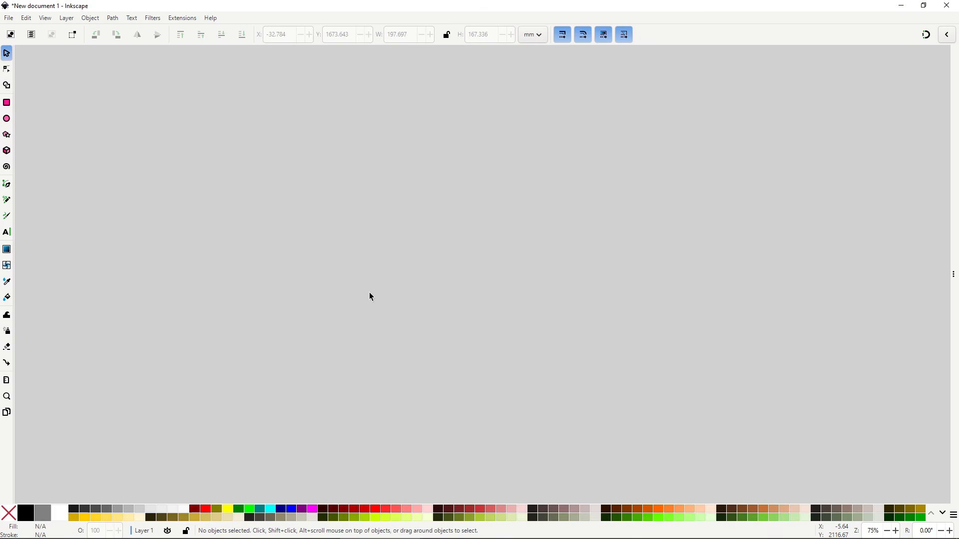
Import the PNG file "image" from Documents as an embedded image, with DPI from file and rendering mode None (auto).
left_click(11, 19)
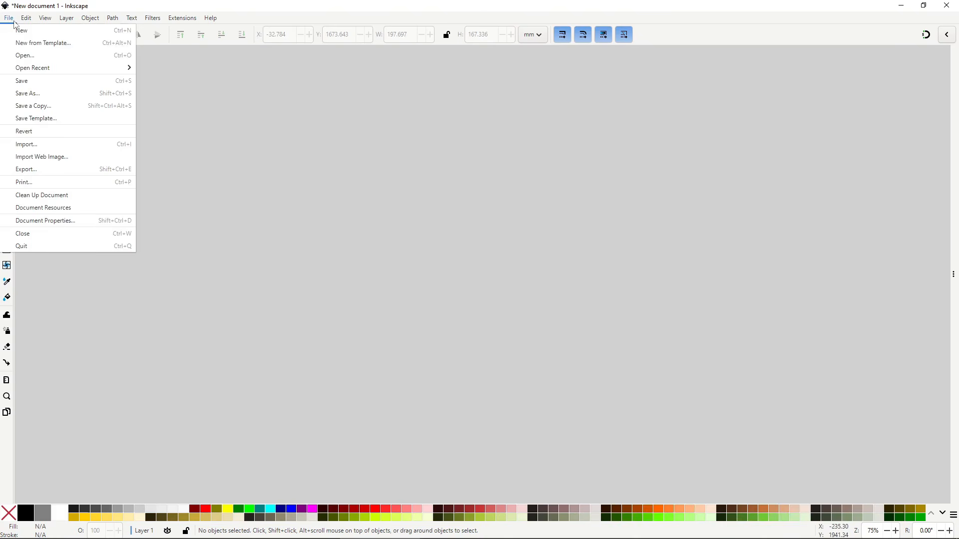
left_click(52, 146)
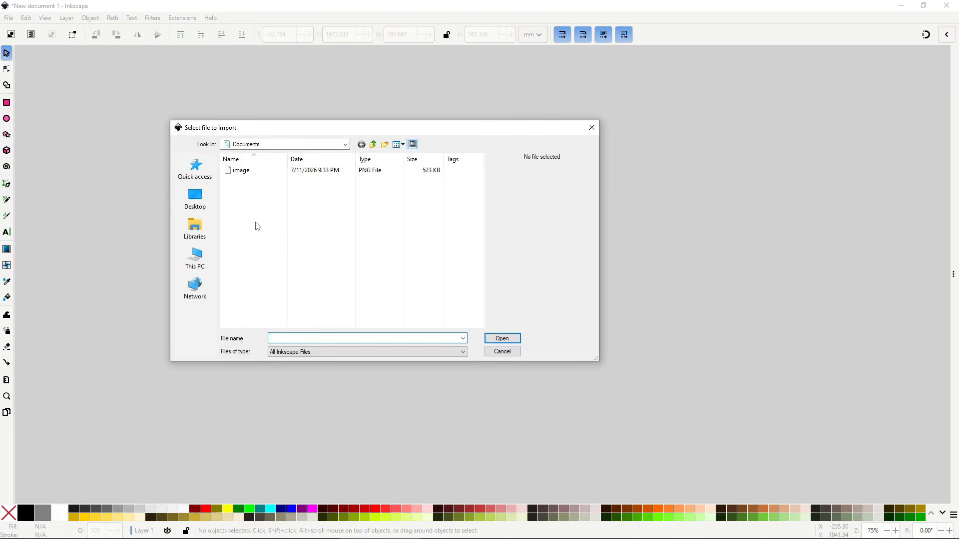
left_click(247, 171)
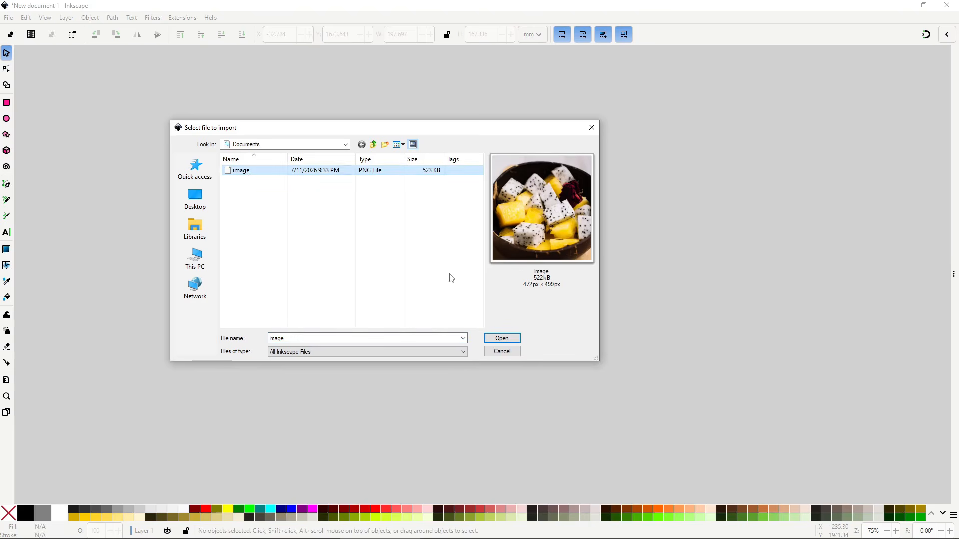
left_click(501, 338)
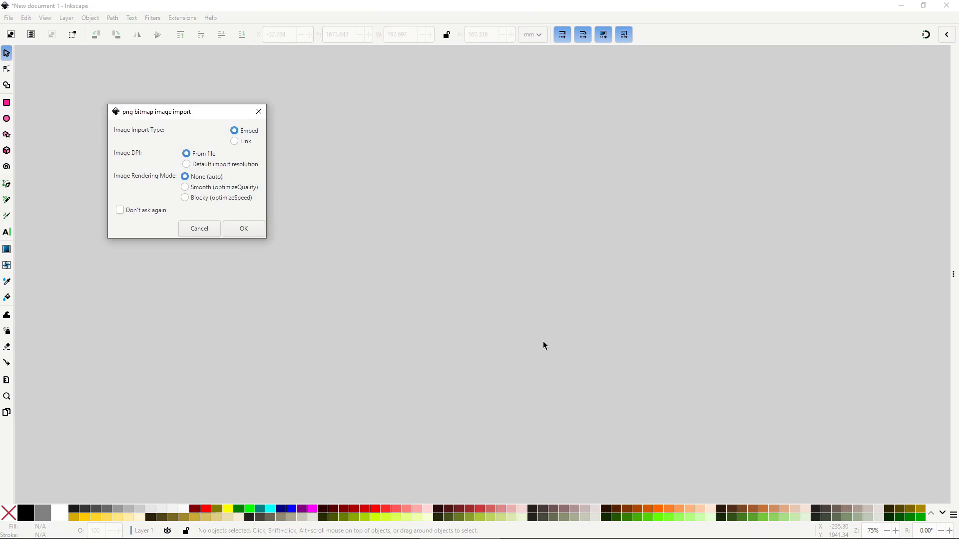
left_click(251, 235)
Try narrowing the imported fruit bowl image to about 115 mm, and undo the change.
left_click_drag(107, 155, 540, 287)
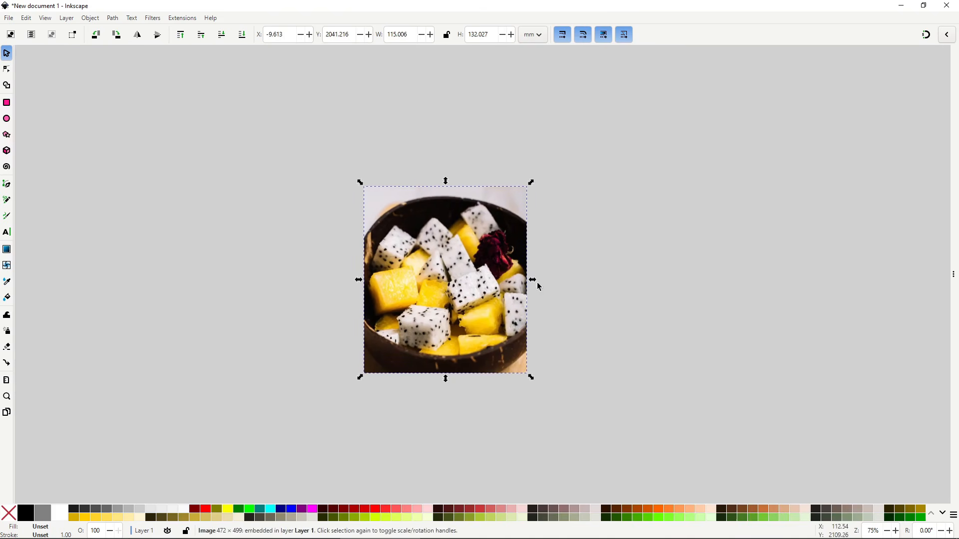
key("ctrl+z")
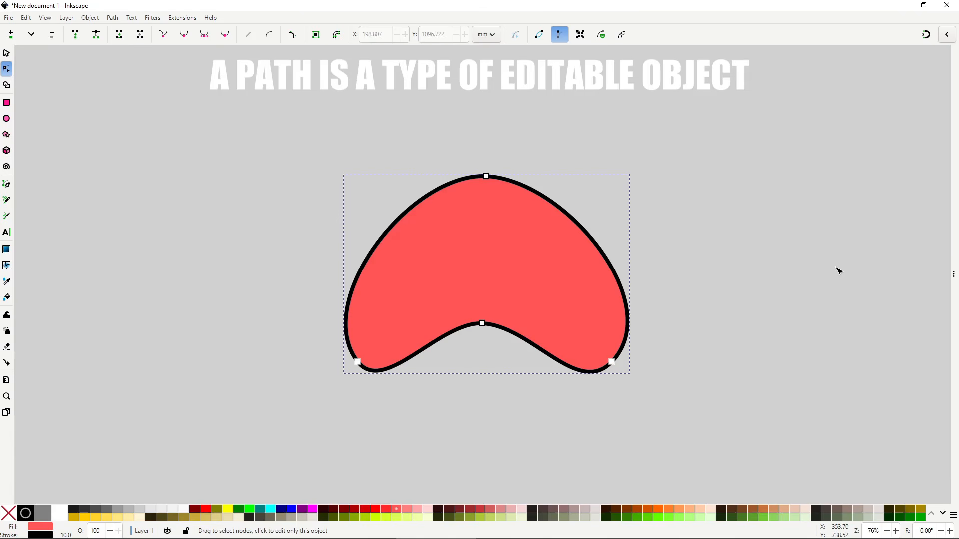
Reshape the red bean-shaped path by moving its lower right, lower left, top and inner bottom nodes.
left_click_drag(612, 361, 618, 339)
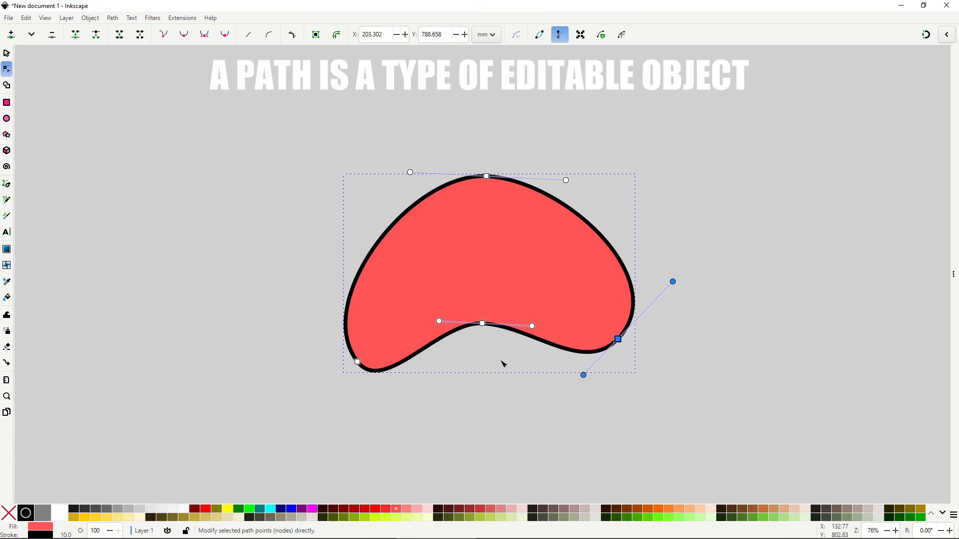
left_click_drag(358, 362, 379, 340)
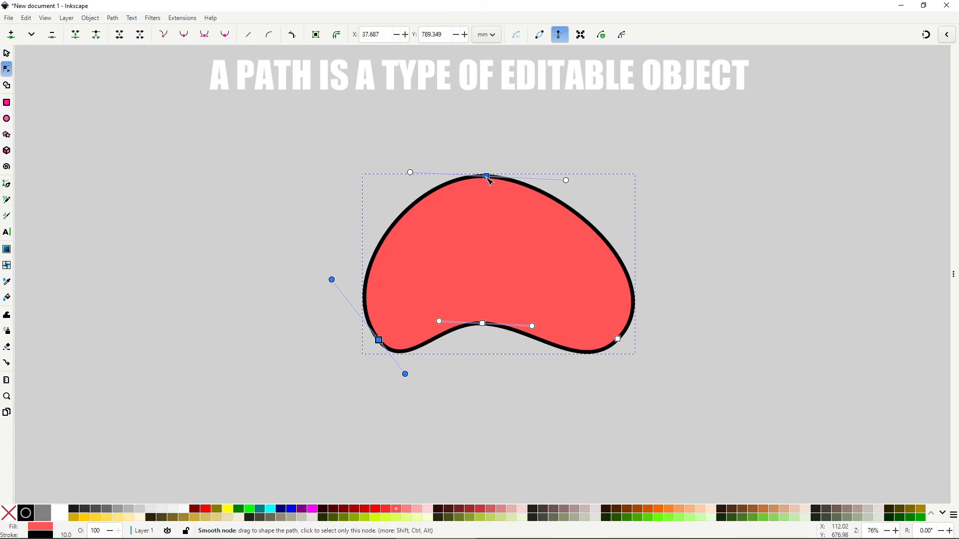
left_click_drag(489, 180, 463, 181)
left_click_drag(484, 325, 516, 268)
left_click_drag(473, 226, 406, 171)
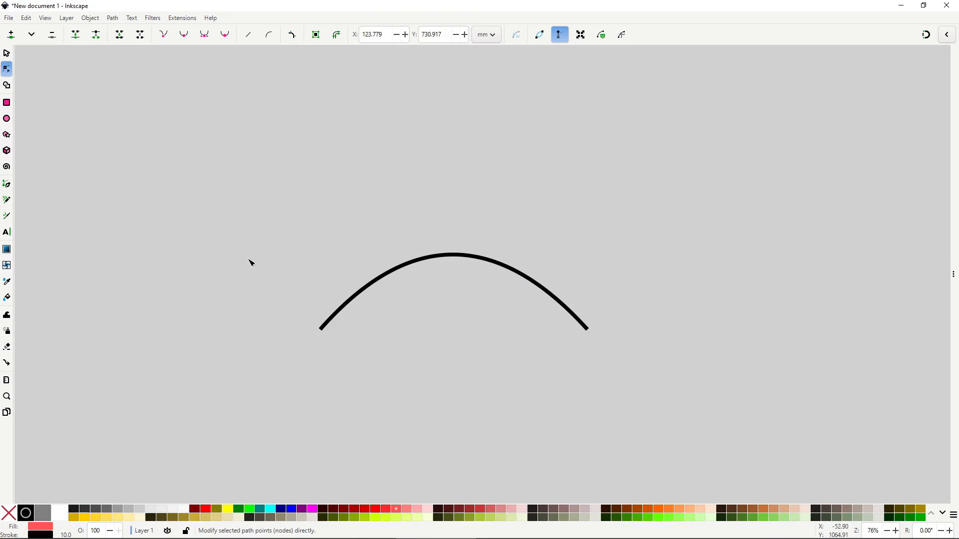
Swing the handles at both ends of the open arc path, bending it into an S-curve, a downward curve and an upward arch.
left_click(454, 255)
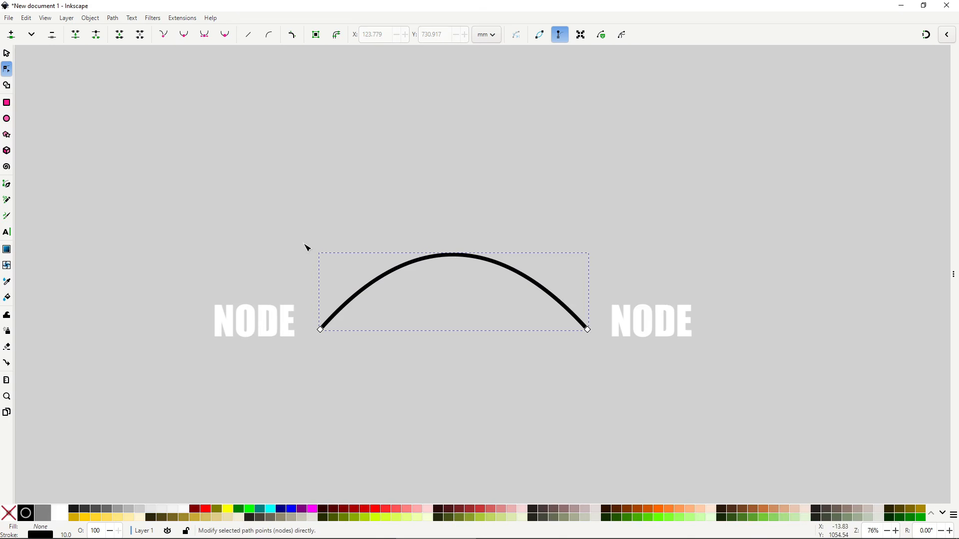
left_click(321, 329)
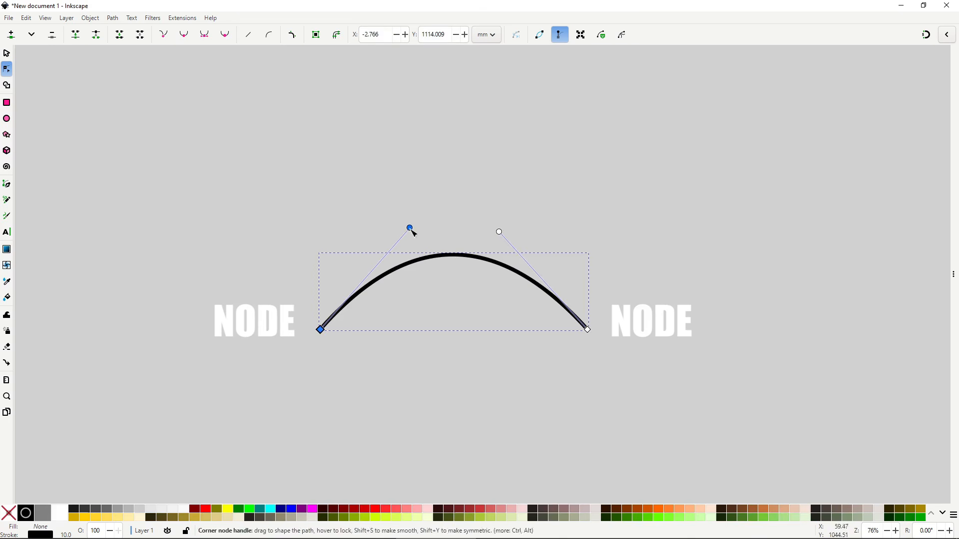
left_click_drag(411, 228, 307, 187)
left_click_drag(499, 232, 469, 437)
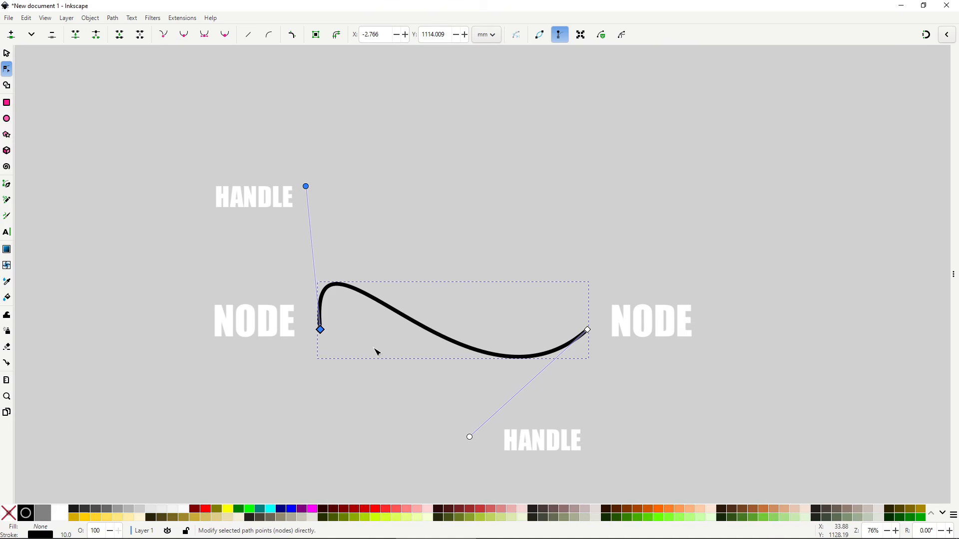
left_click_drag(306, 187, 396, 410)
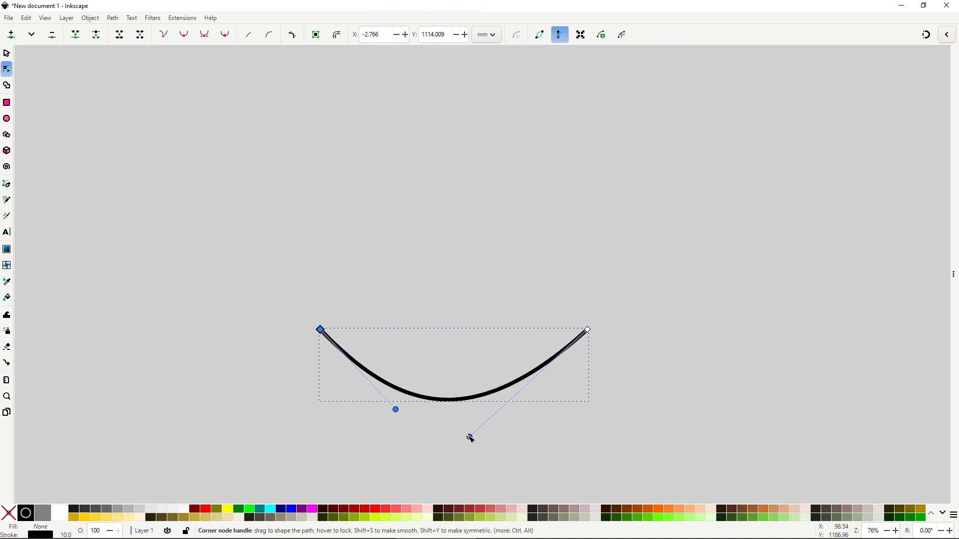
left_click_drag(471, 438, 463, 164)
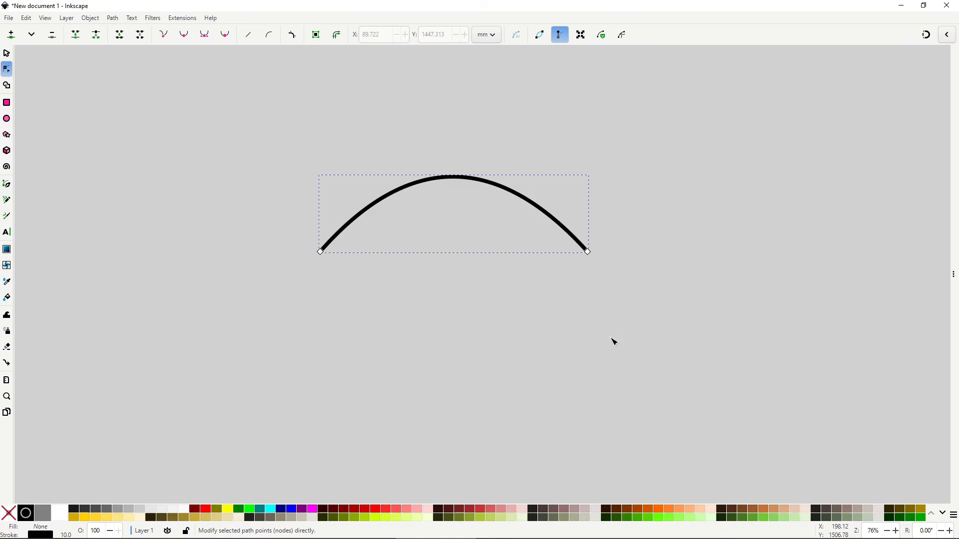
Extend the arch path from its right end with the Pen tool, adding two curved nodes below it.
key("b")
left_click(587, 252)
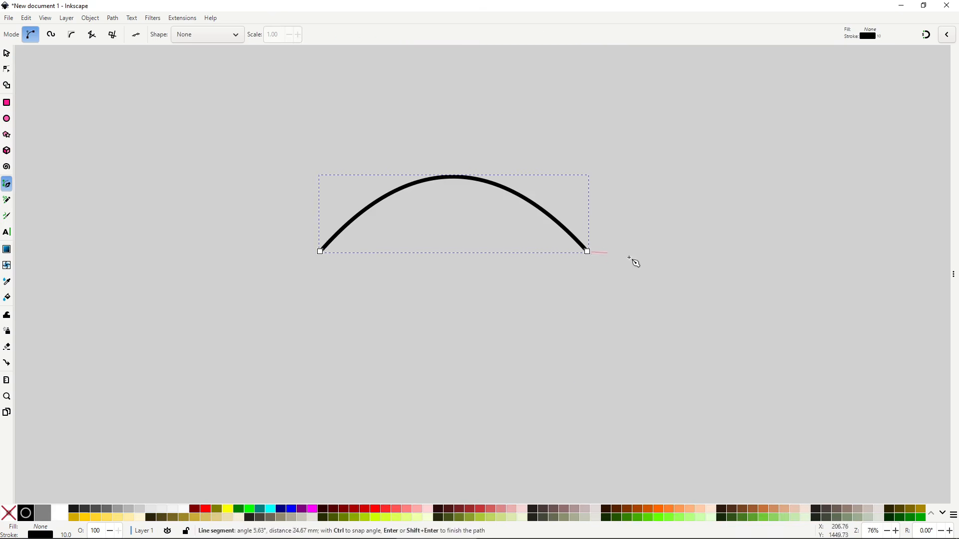
left_click_drag(611, 362, 493, 387)
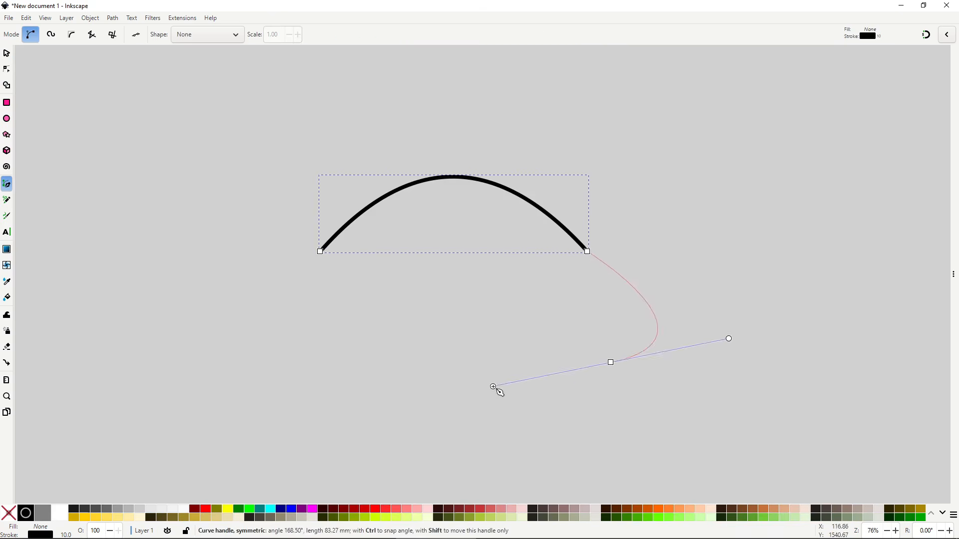
mouse_move(381, 367)
left_mouse_down()
mouse_move(278, 247)
mouse_move(294, 269)
mouse_move(434, 159)
left_mouse_up()
key("Return")
left_click(381, 367)
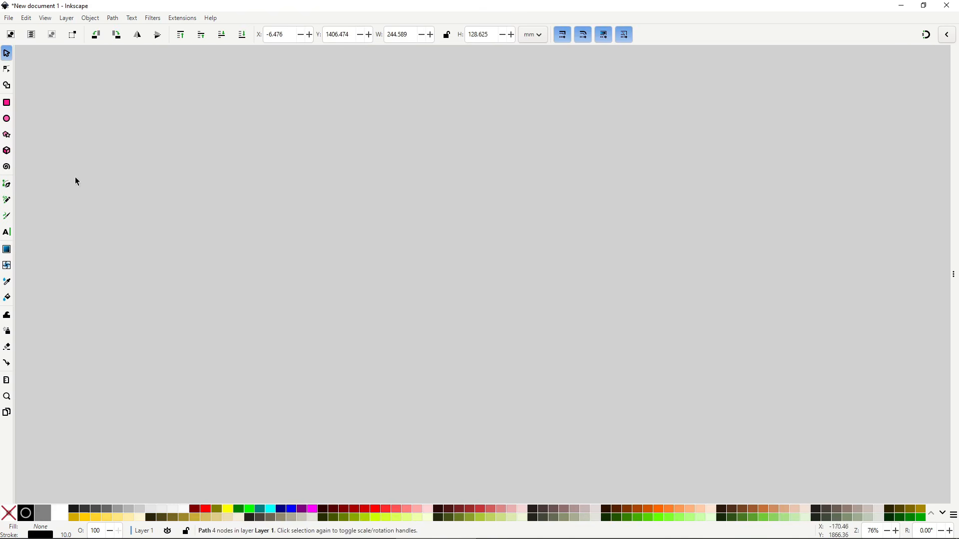
Draw a cloud-like path of curved segments and sharp cusps with the Pen tool, about 297 mm wide and 155 mm high.
left_click(7, 184)
left_click(256, 247)
mouse_move(395, 159)
left_mouse_down()
mouse_move(535, 201)
mouse_move(568, 274)
mouse_move(575, 327)
left_mouse_up()
left_click(536, 195)
left_click(536, 194)
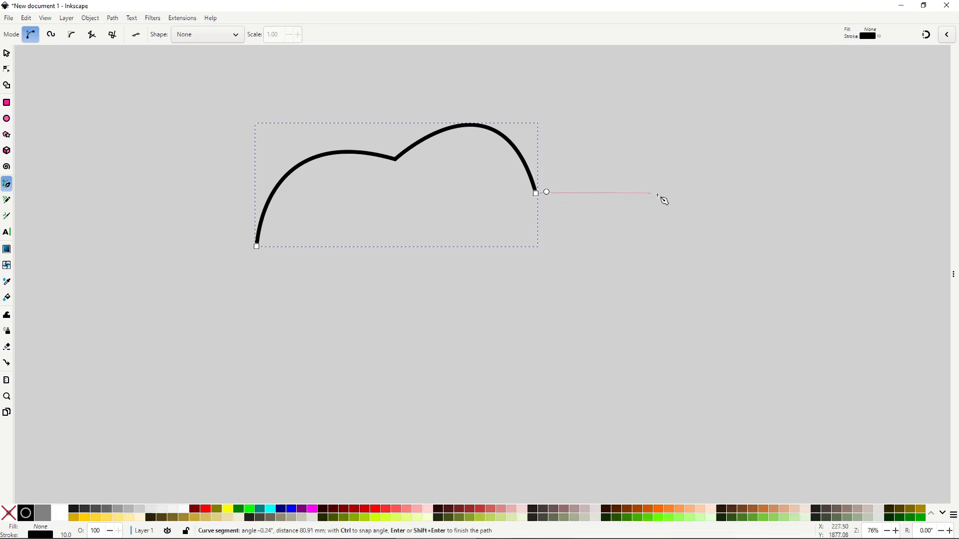
left_click_drag(676, 203, 700, 297)
left_click_drag(573, 322, 505, 271)
left_click_drag(430, 298, 369, 365)
left_click_drag(301, 300, 225, 257)
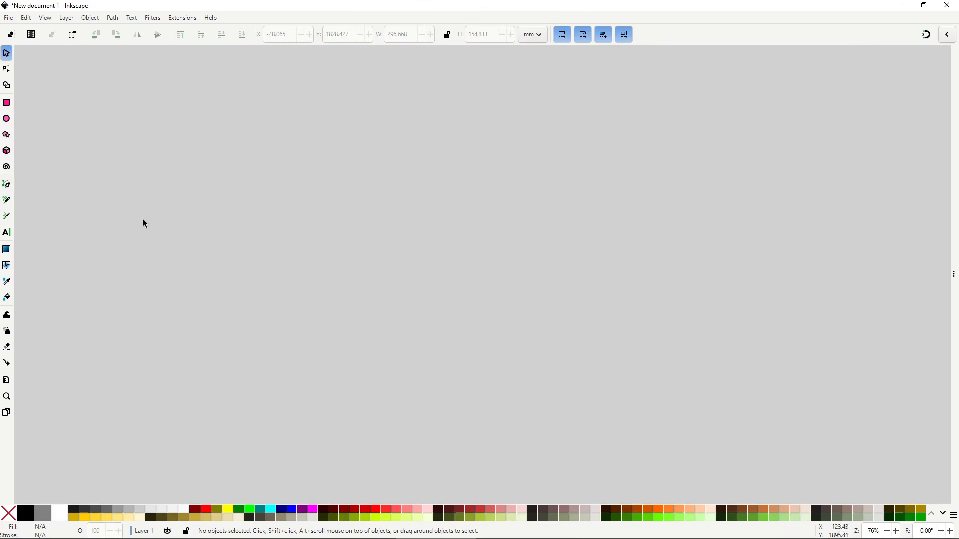
Draw a closed wavy freehand outline with the Pencil tool, ending at its starting point, and switch to node editing.
left_click(7, 200)
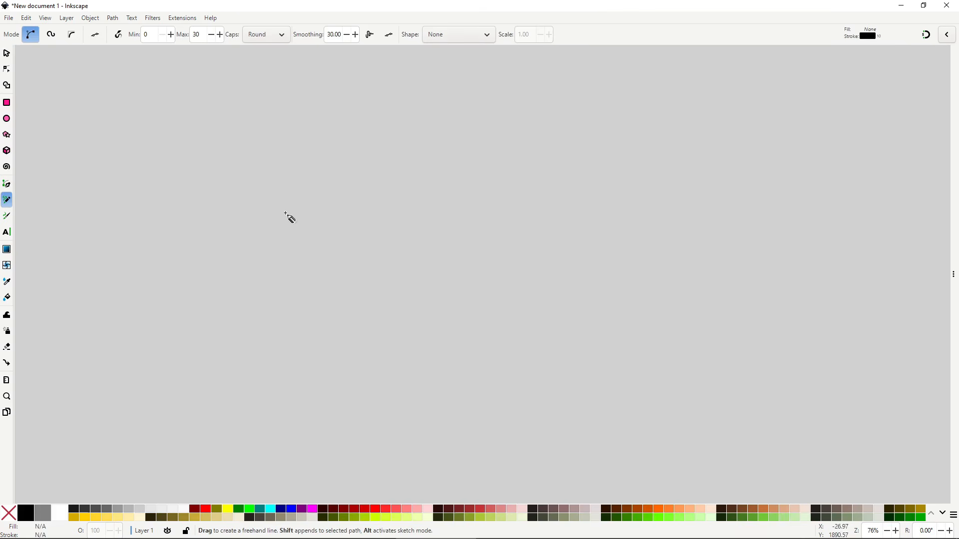
mouse_move(286, 214)
left_mouse_down()
mouse_move(350, 162)
mouse_move(418, 186)
mouse_move(545, 146)
mouse_move(531, 189)
mouse_move(608, 187)
mouse_move(642, 230)
mouse_move(530, 334)
mouse_move(490, 296)
mouse_move(340, 333)
mouse_move(319, 266)
mouse_move(228, 267)
mouse_move(252, 209)
mouse_move(286, 213)
left_mouse_up()
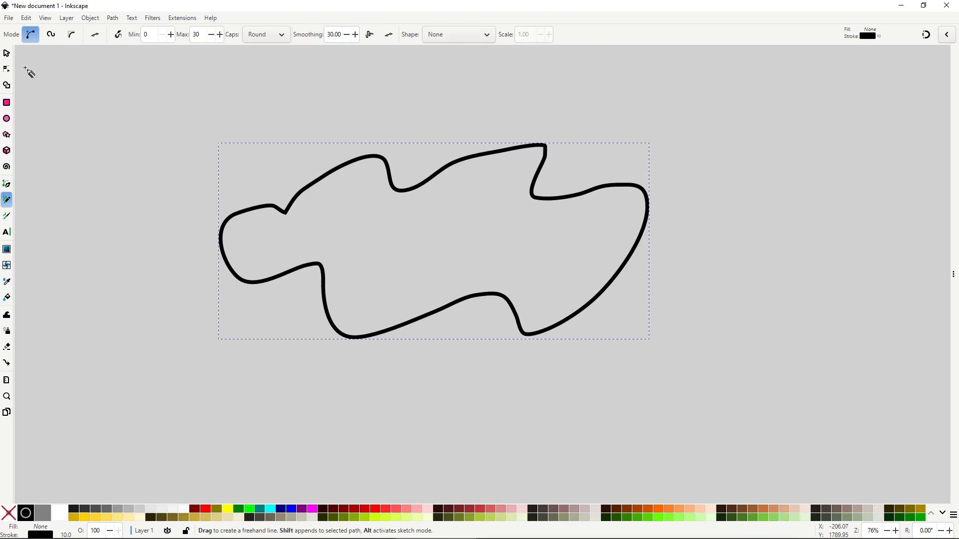
left_click(7, 69)
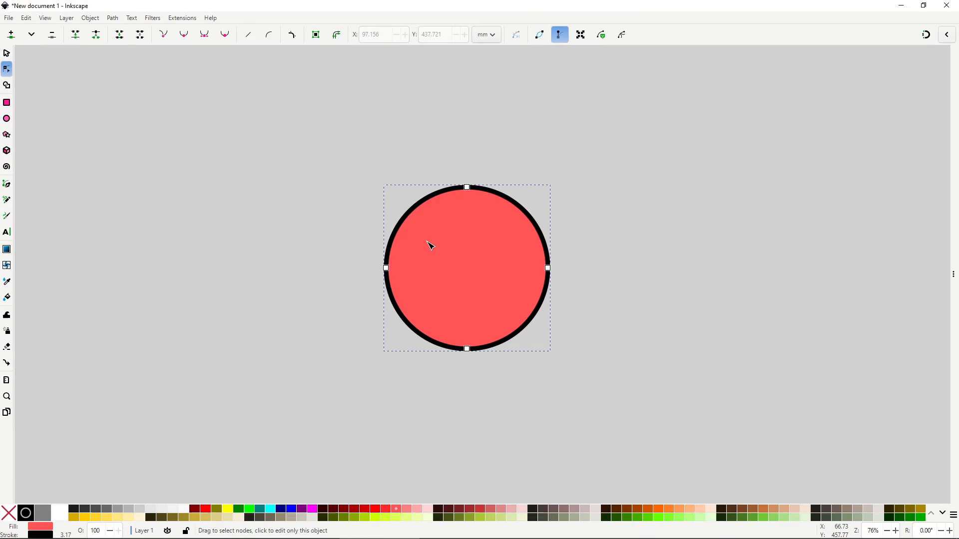
Try swinging the right handle of the red circle's top node upward, and undo the change.
left_click_drag(434, 154, 484, 219)
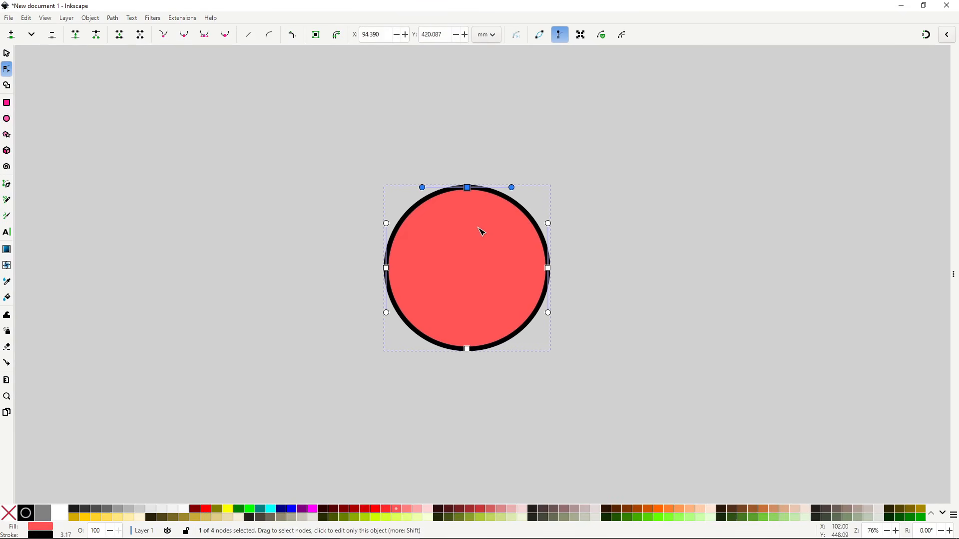
left_click_drag(512, 188, 535, 143)
key("ctrl+z")
Convert the red circle's bottom node into a corner node.
left_click_drag(438, 138, 505, 209)
left_click_drag(422, 315, 497, 400)
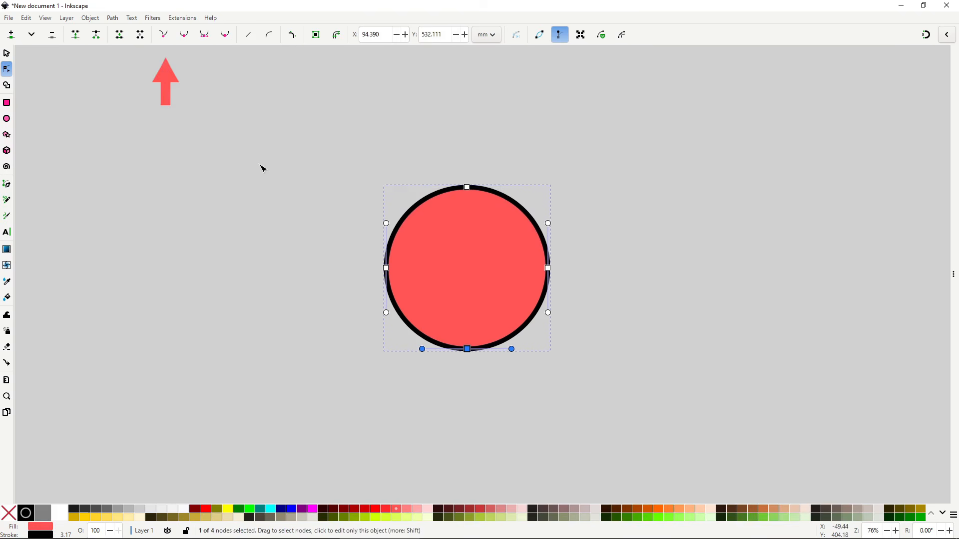
left_click(163, 34)
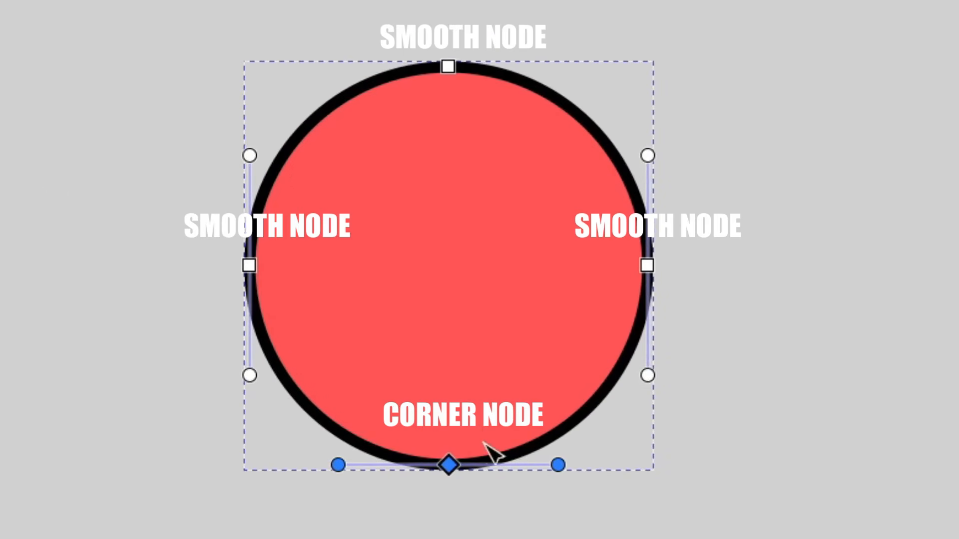
Turn the circle into a pointed teardrop by angling the corner node's two handles upward independently and moving the node down.
left_click_drag(558, 465, 560, 538)
left_click_drag(606, 494, 569, 375)
left_click_drag(338, 465, 349, 354)
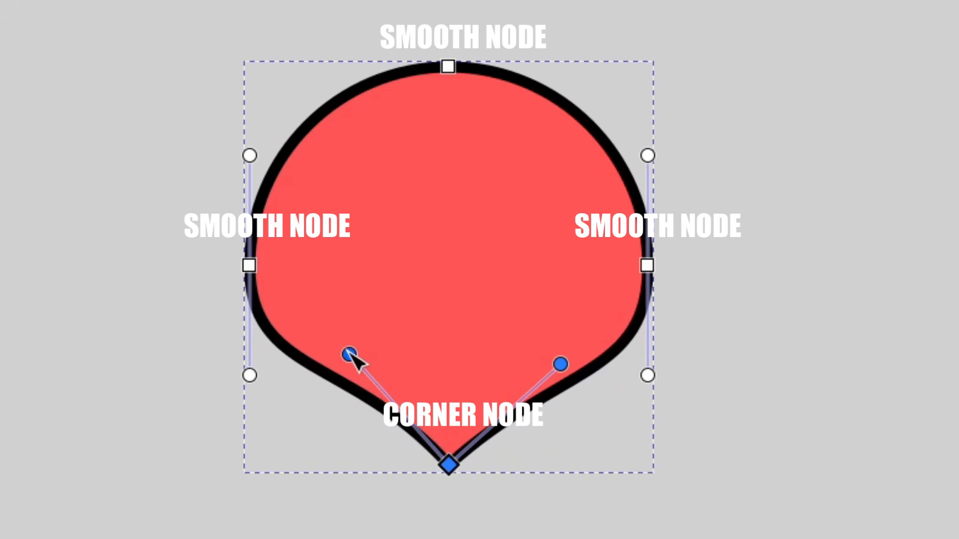
left_click_drag(449, 465, 449, 538)
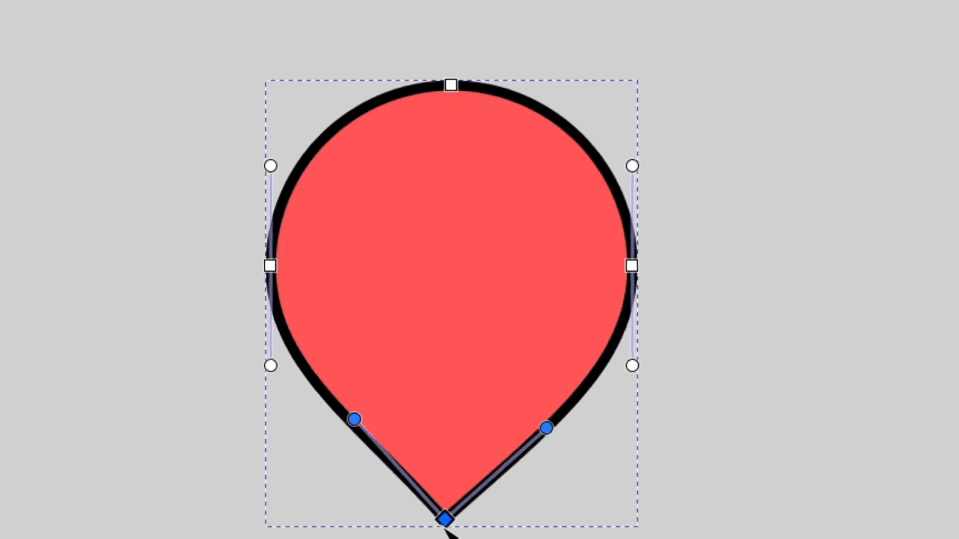
left_click_drag(469, 394, 468, 409)
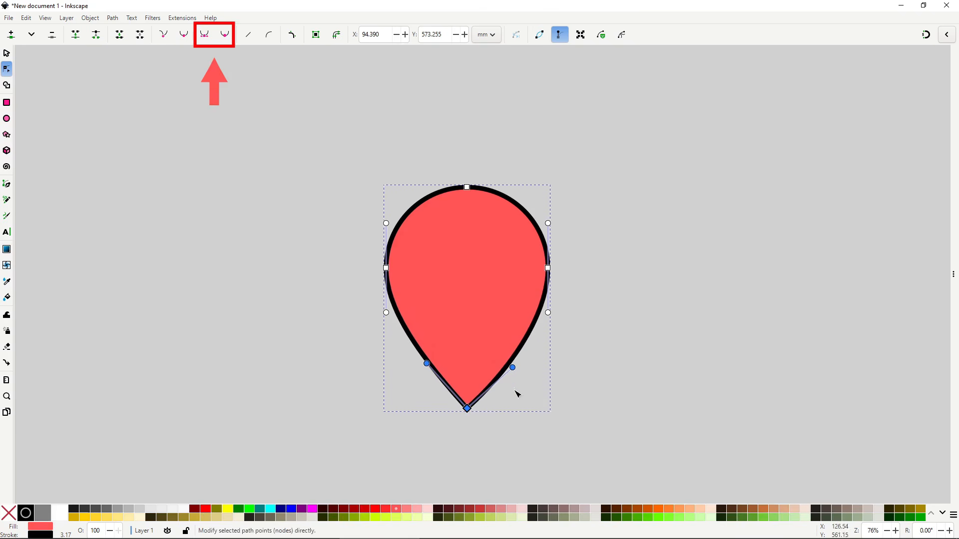
left_click_drag(513, 368, 524, 359)
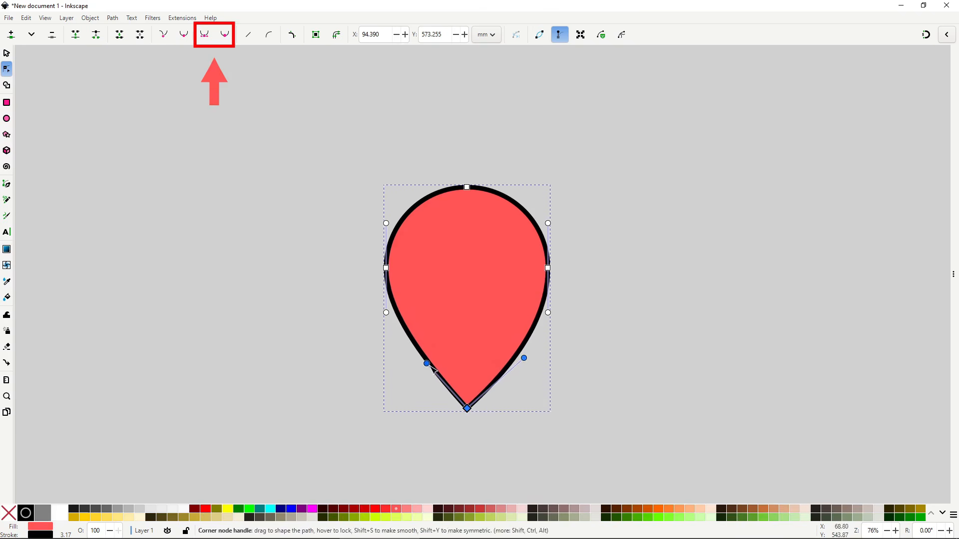
left_click_drag(429, 366, 417, 365)
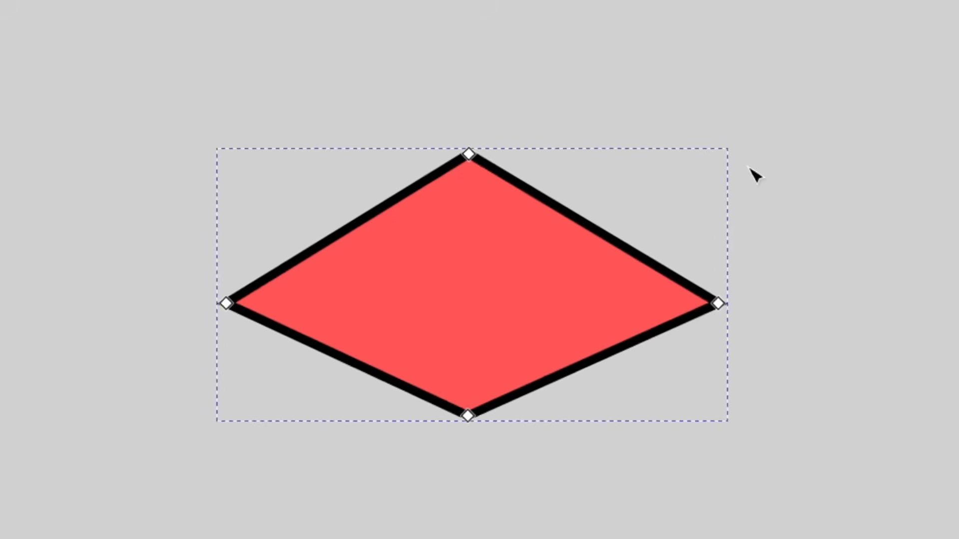
Move the red diamond's four corner nodes individually to make it narrower and taller.
left_click_drag(465, 117, 287, 69)
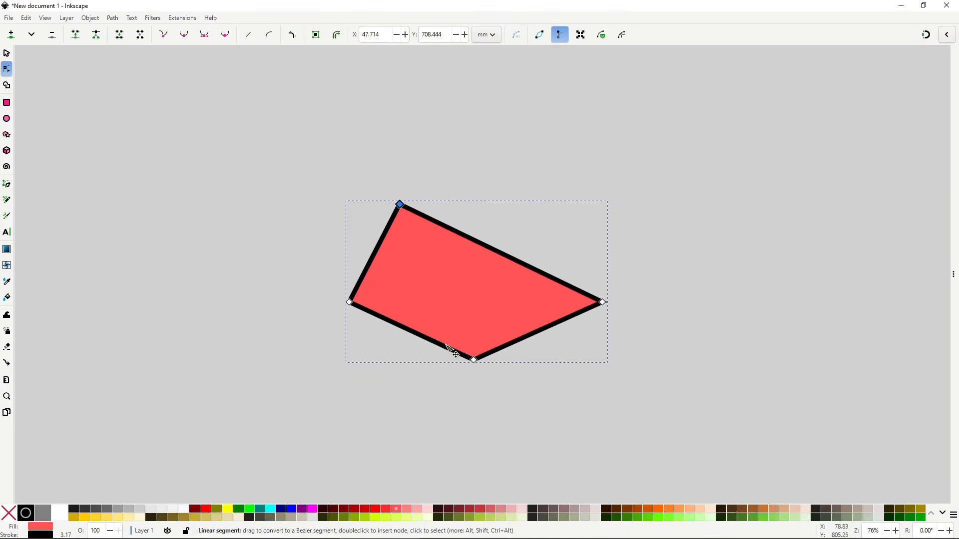
left_click_drag(474, 359, 495, 358)
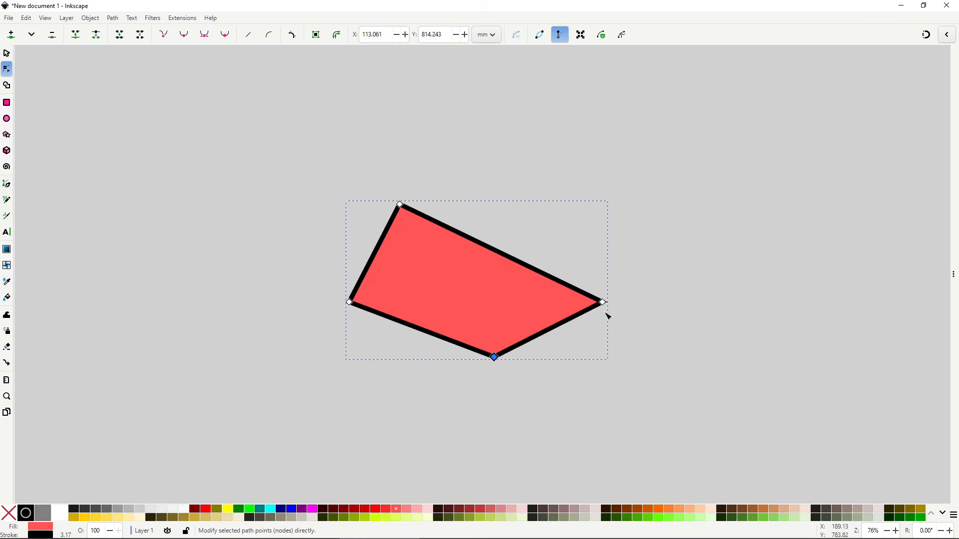
left_click_drag(602, 303, 581, 309)
left_click_drag(401, 205, 475, 234)
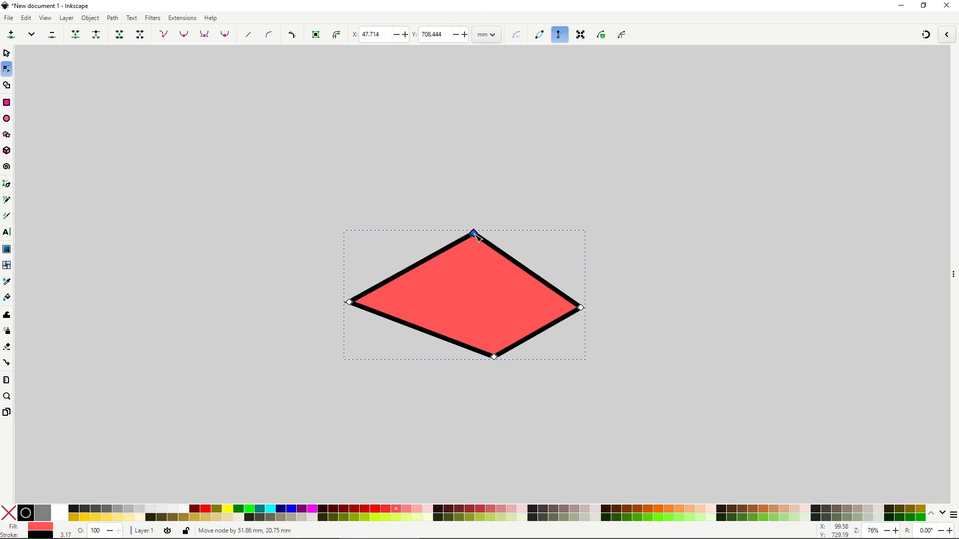
left_click_drag(350, 302, 375, 299)
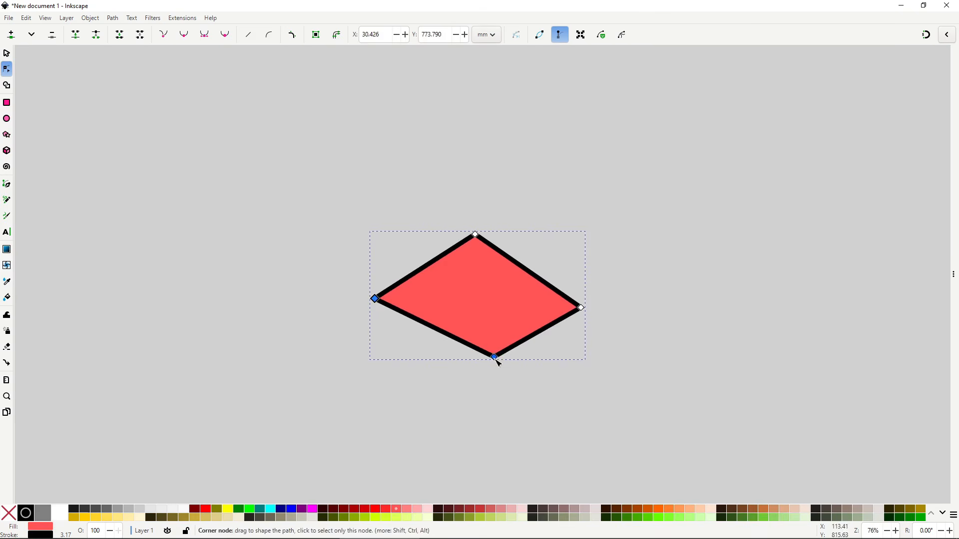
left_click_drag(495, 357, 476, 395)
left_click_drag(476, 234, 476, 213)
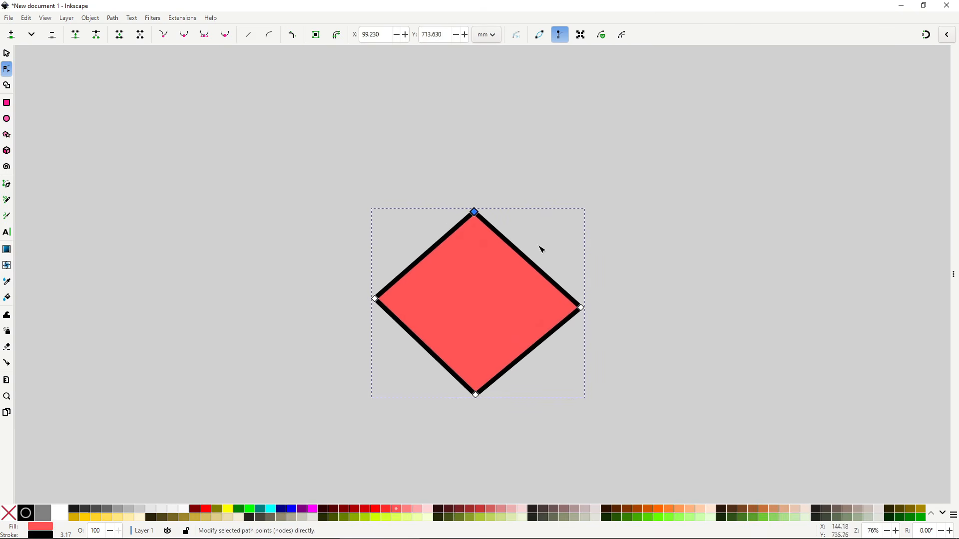
Try bending the diamond's two upper edges inward, and undo both curves.
left_click_drag(534, 265, 502, 287)
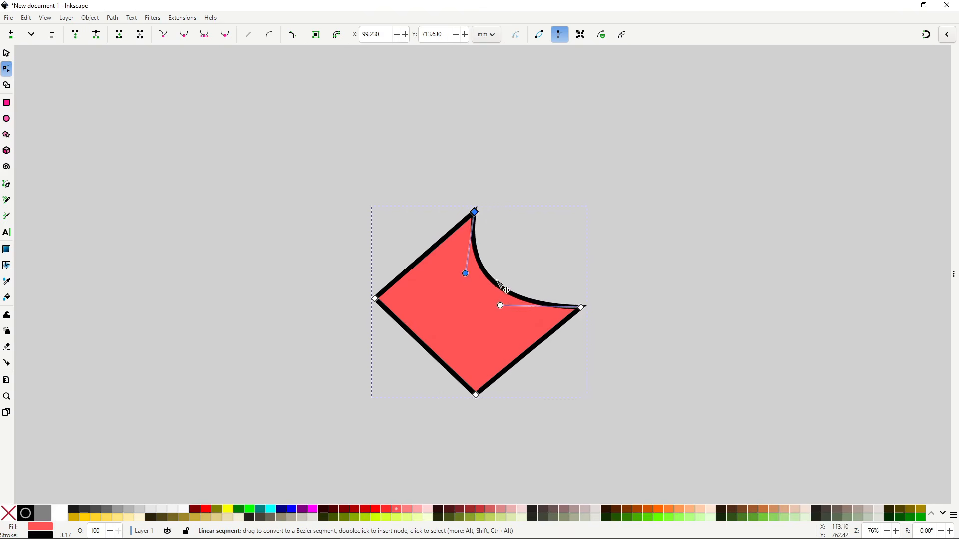
left_click_drag(436, 247, 449, 278)
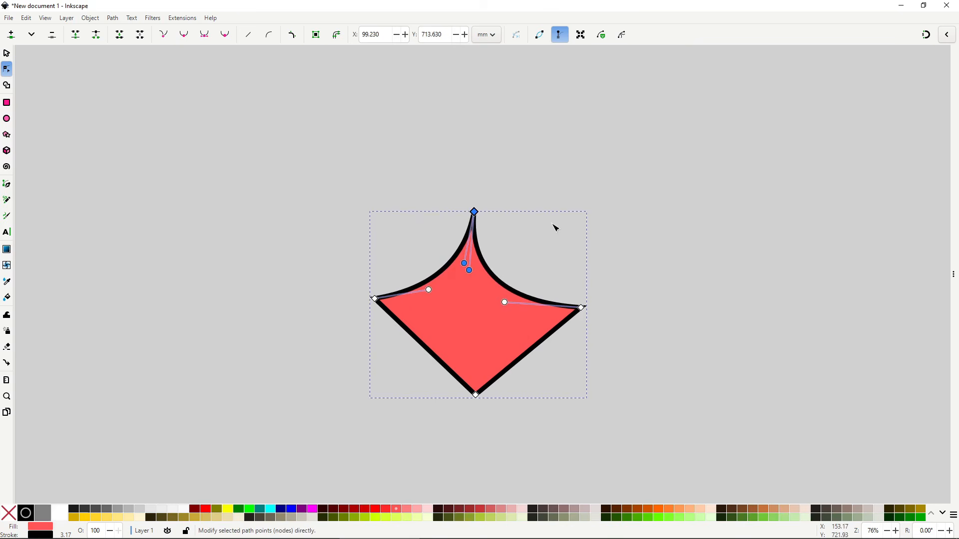
key("ctrl+z")
key("ctrl+z")
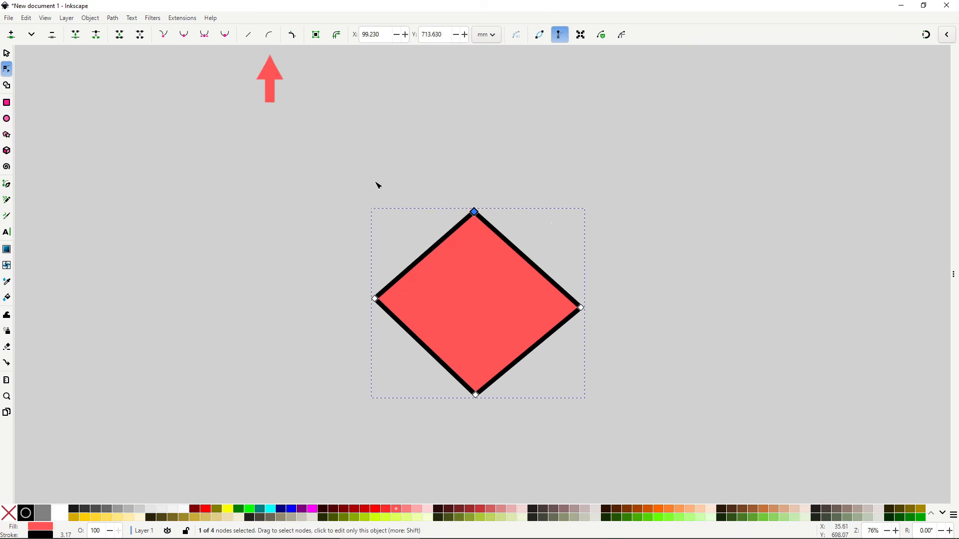
Convert all four diamond segments to curves, and bulge the upper-left edge outward with its handles.
left_click_drag(318, 124, 672, 415)
left_click(269, 34)
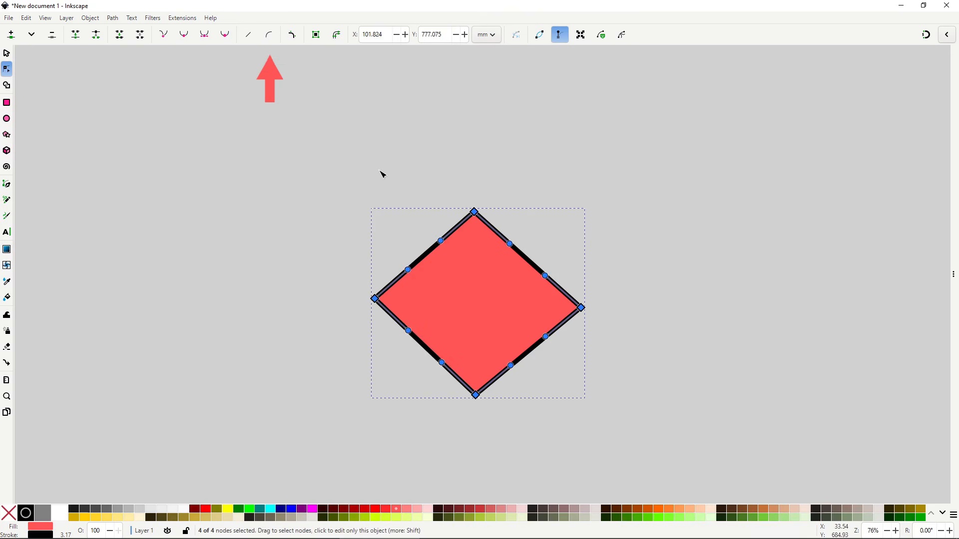
left_click_drag(442, 242, 465, 258)
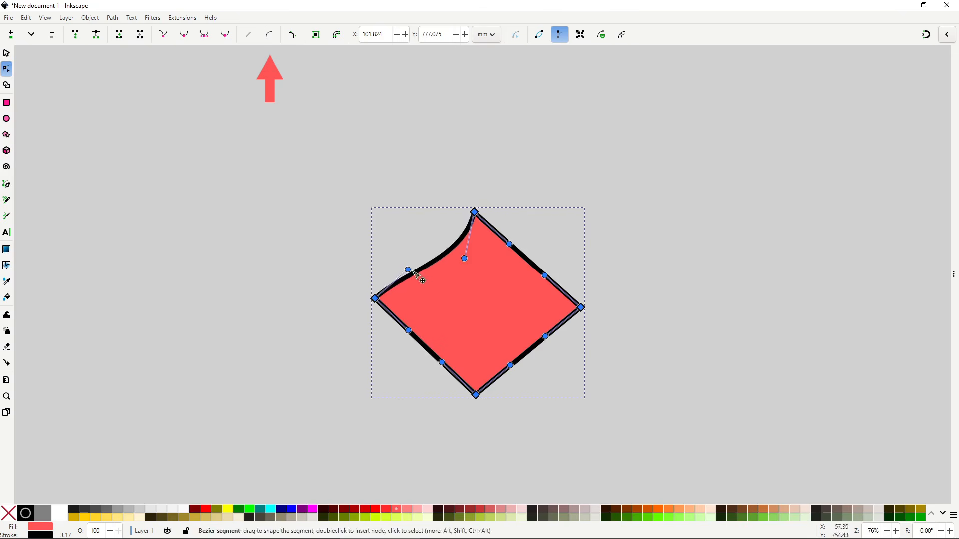
left_click_drag(409, 272, 425, 293)
left_click_drag(465, 258, 433, 231)
left_click_drag(422, 289, 403, 265)
left_click(476, 212)
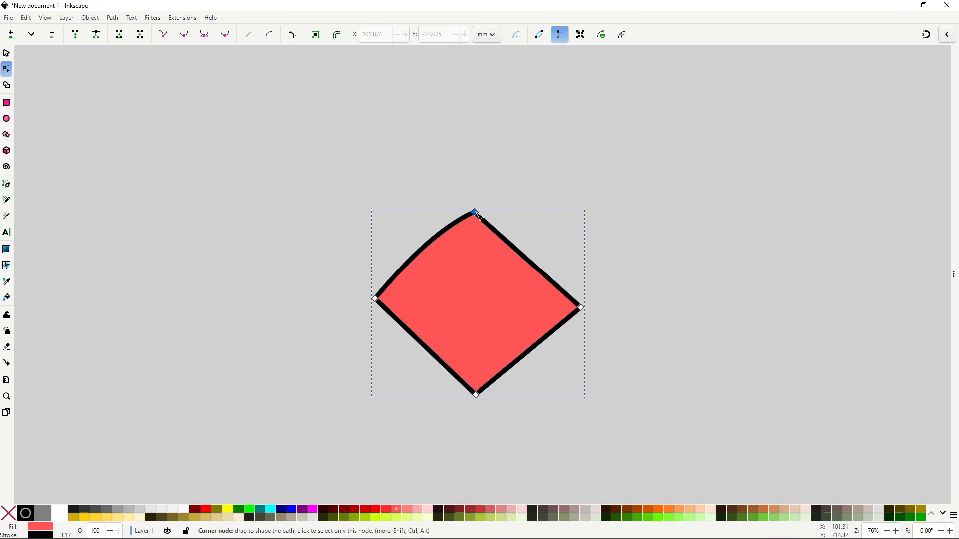
Move the curved diamond's four corner nodes individually to distort the shape, pulling its top corner left and right corner upward.
left_click_drag(475, 211, 431, 206)
left_click_drag(583, 310, 583, 185)
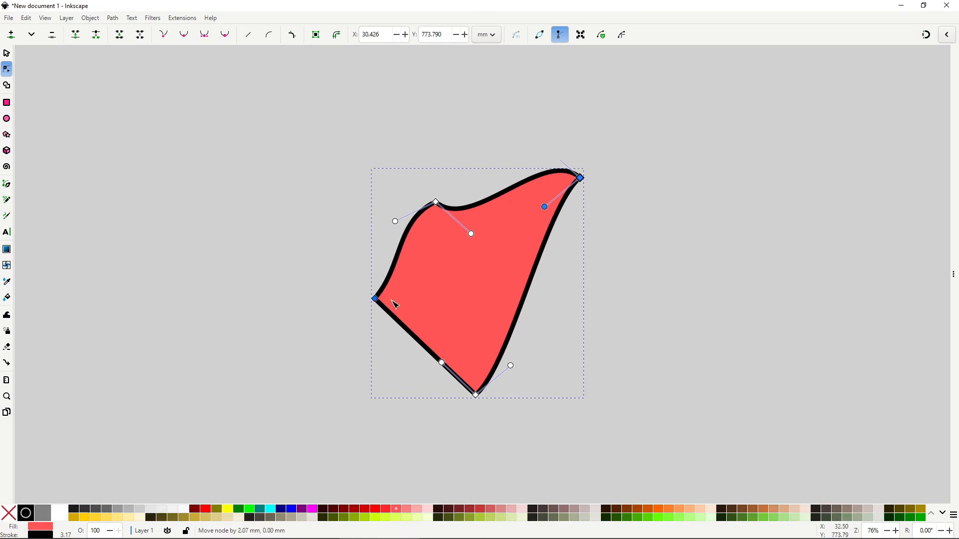
left_click_drag(375, 300, 433, 308)
mouse_move(476, 394)
left_mouse_down()
mouse_move(388, 394)
mouse_move(569, 347)
mouse_move(492, 387)
left_mouse_up()
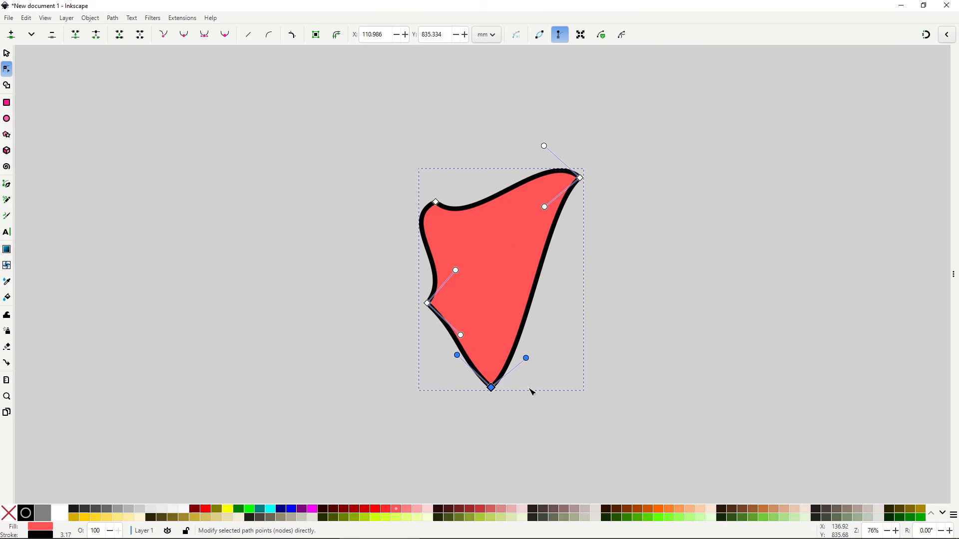
Convert all four curved segments to straight lines, and move the corner nodes individually to form an upright diamond.
left_click_drag(370, 119, 631, 429)
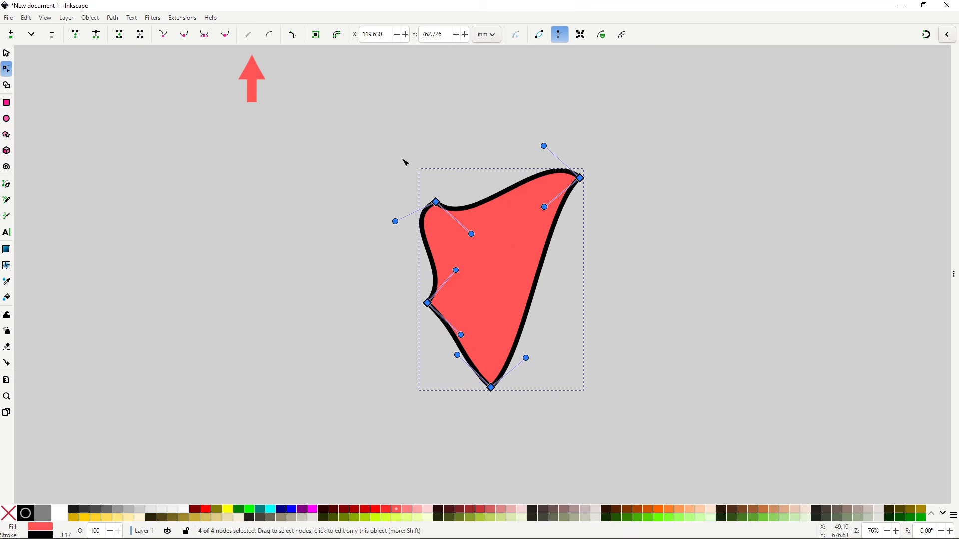
left_click(248, 34)
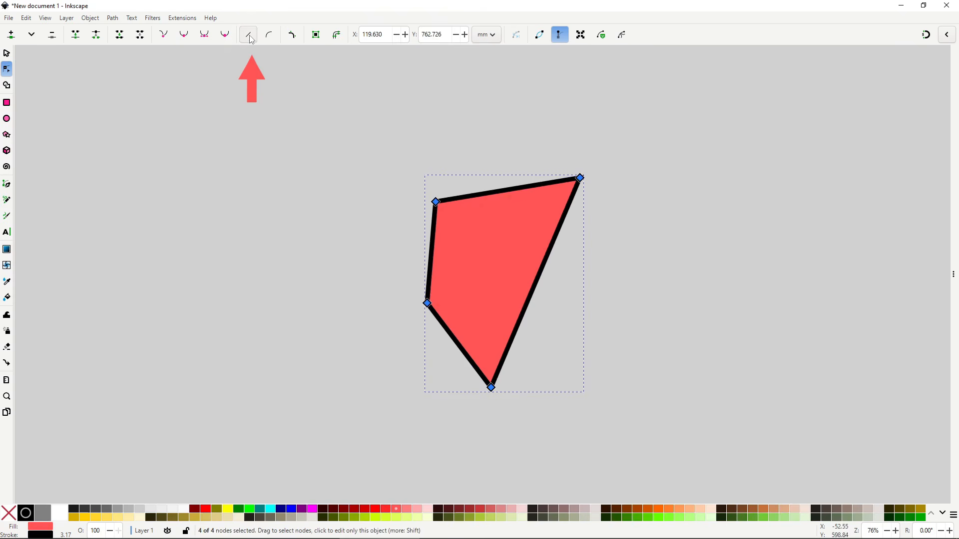
left_click(580, 178)
left_click_drag(580, 178, 569, 278)
left_click_drag(435, 202, 492, 188)
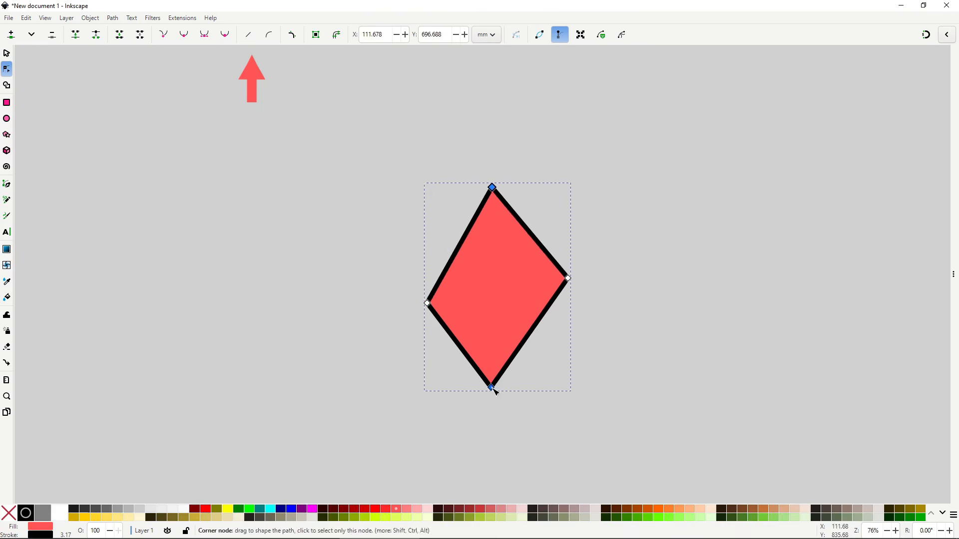
left_click_drag(491, 388, 497, 389)
left_click_drag(428, 304, 409, 277)
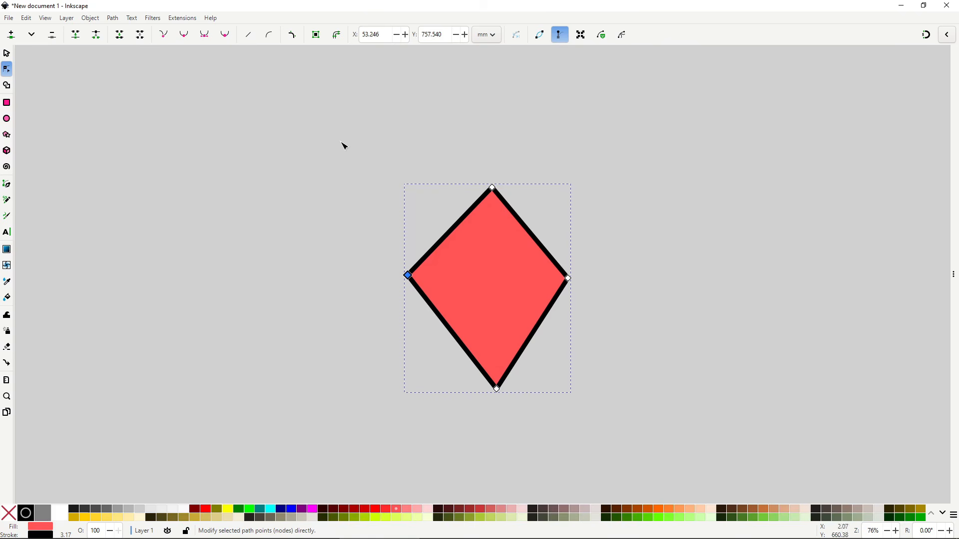
Convert all the diamond's segments to curves, widen its side corners, and lower the top and bottom nodes.
key("ctrl+a")
key("shift+u")
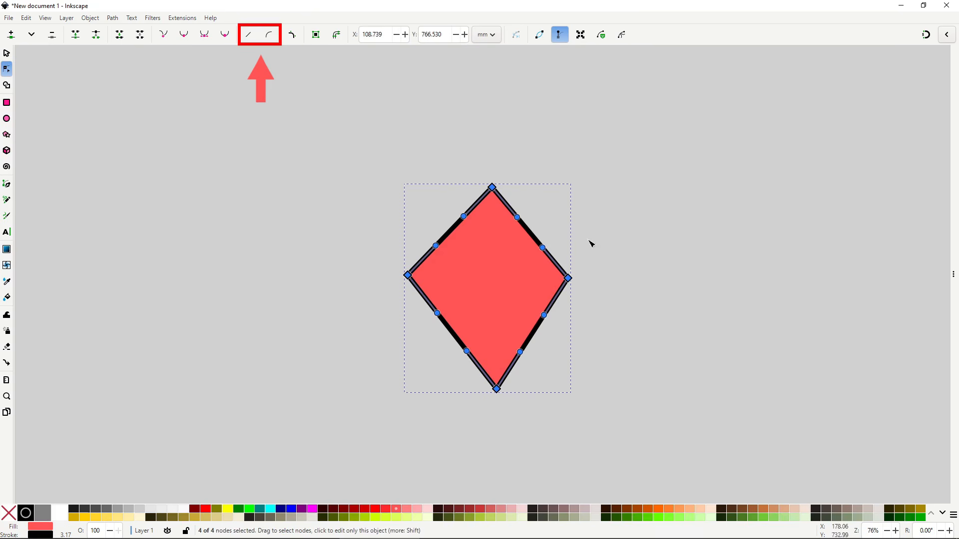
left_click(582, 272)
left_click_drag(568, 279, 621, 263)
left_click_drag(492, 188, 498, 232)
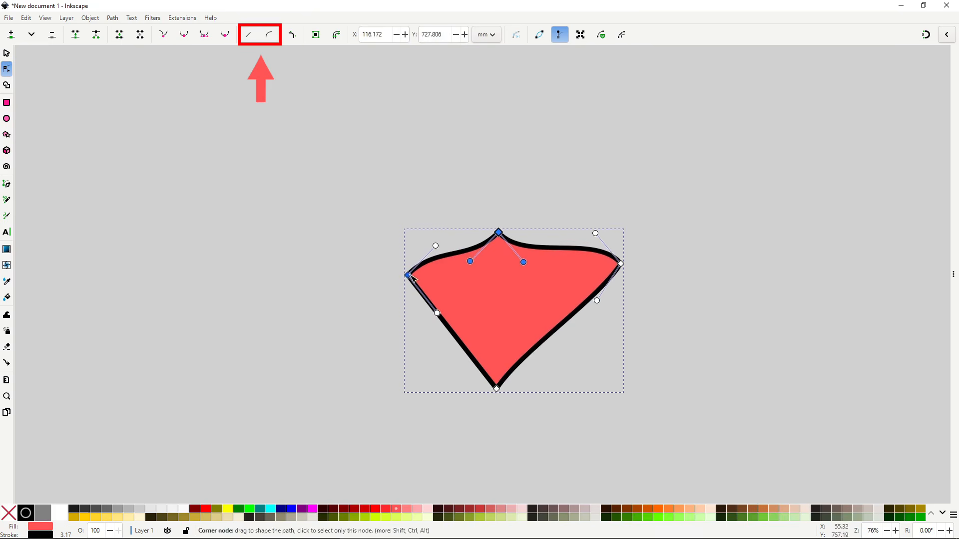
left_click_drag(408, 275, 380, 264)
left_click_drag(496, 388, 500, 403)
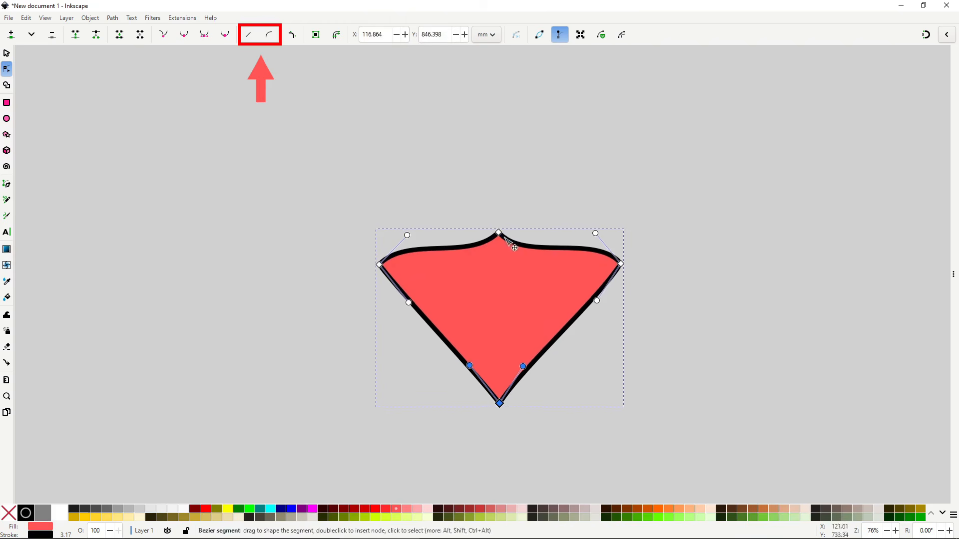
left_click_drag(498, 233, 499, 240)
Turn all of the reshaped diamond's curved segments back into straight lines.
left_click_drag(318, 130, 706, 443)
key("shift+l")
left_click(365, 133)
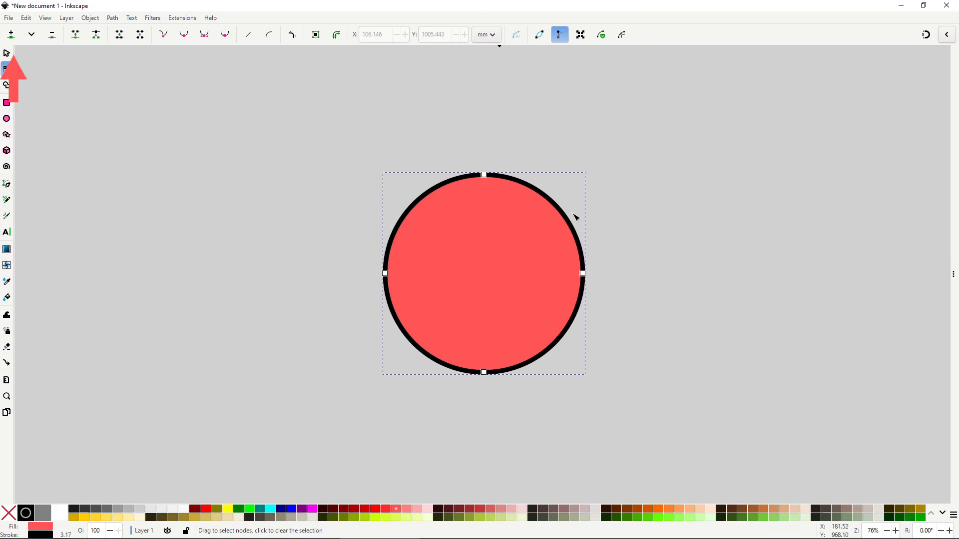
Insert a node in every segment of the circle, and add more nodes along its upper-left and lower-right arcs.
left_click_drag(325, 115, 707, 430)
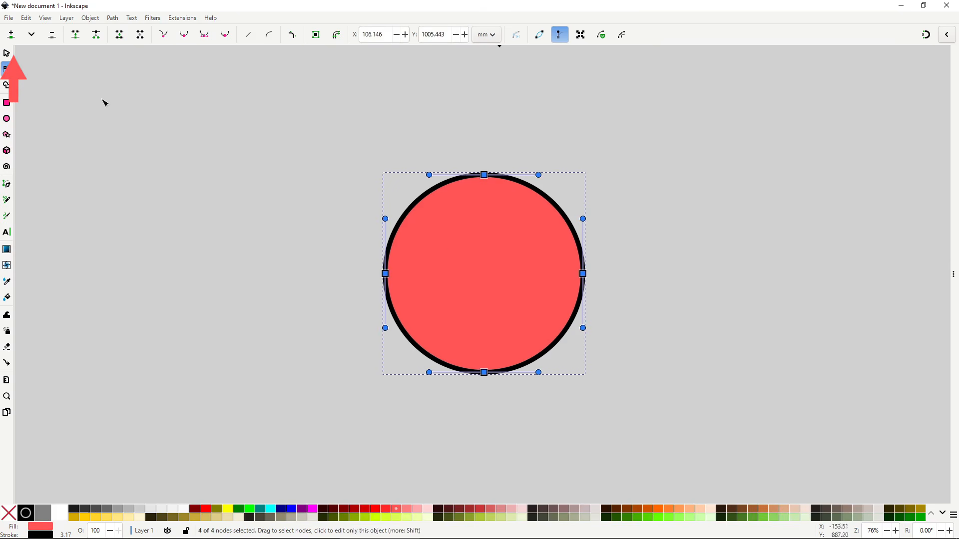
left_click(11, 35)
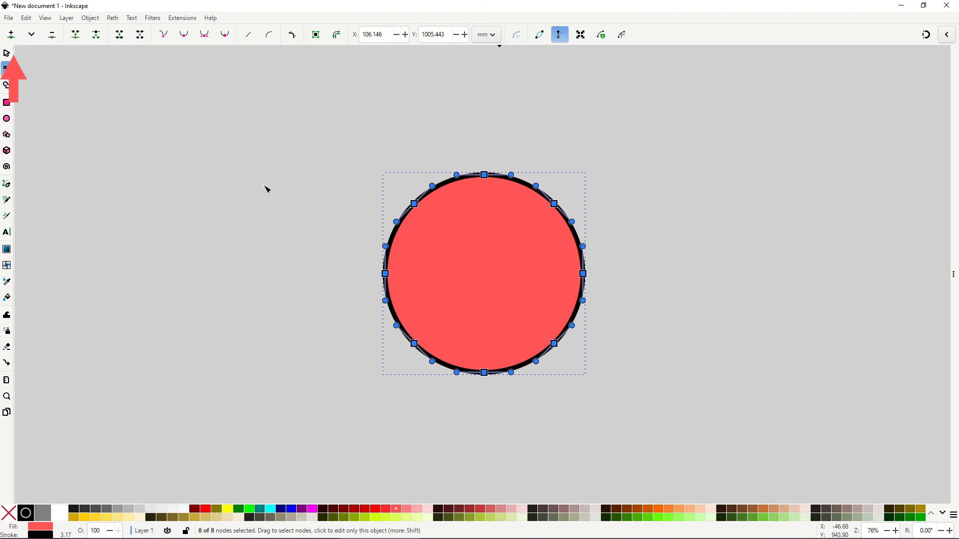
left_click(267, 190)
left_click_drag(321, 145, 523, 303)
left_click(17, 38)
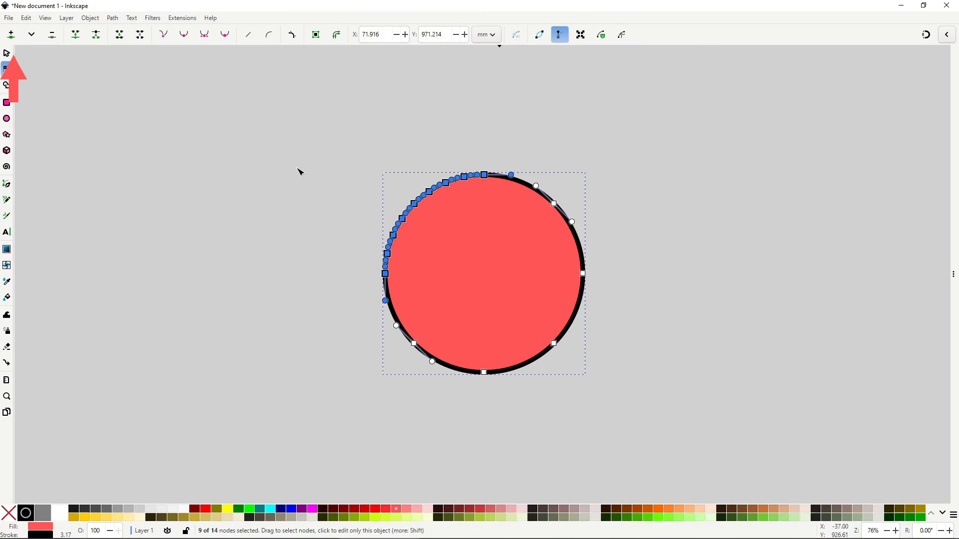
left_click(325, 183)
left_click_drag(647, 260, 534, 370)
left_click(20, 37)
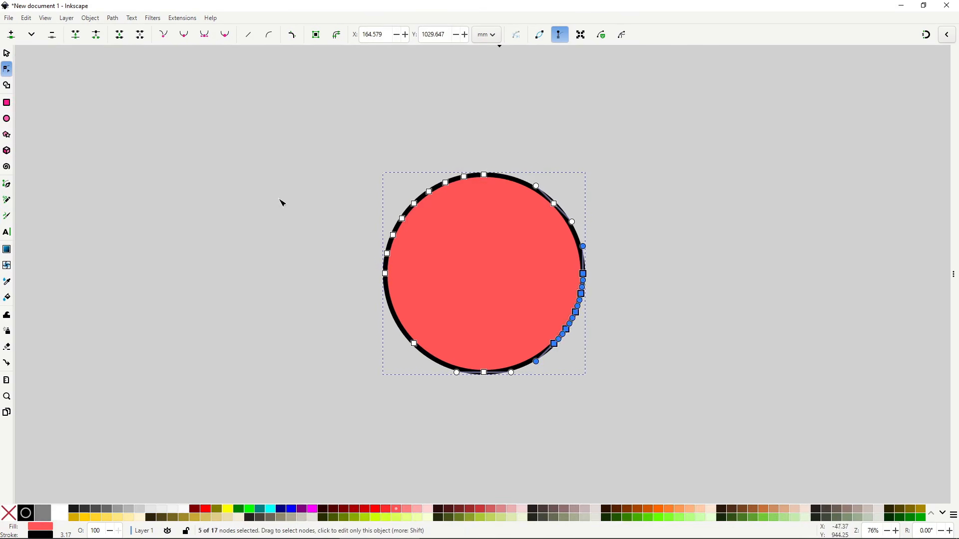
Delete the two neighbouring nodes at the top of the circle.
left_click(305, 232)
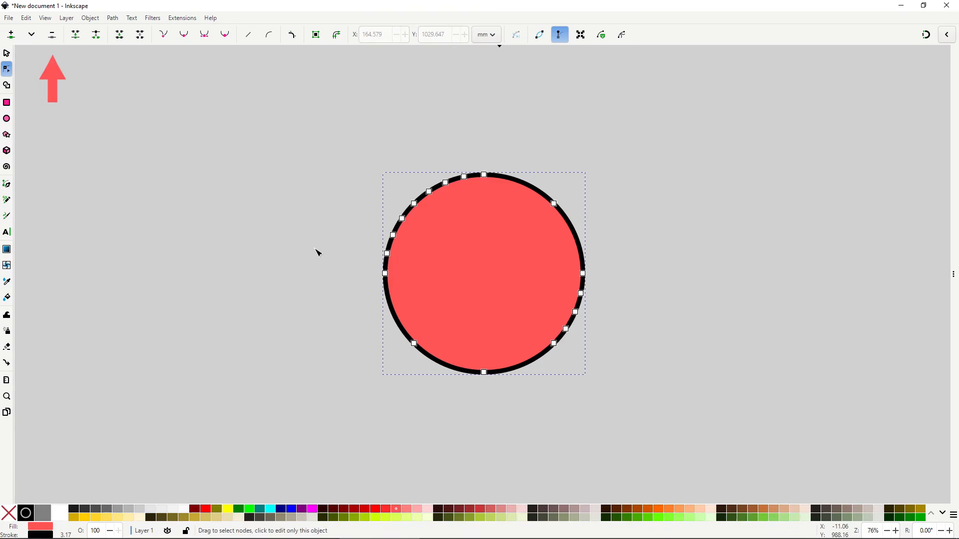
left_click_drag(458, 149, 499, 208)
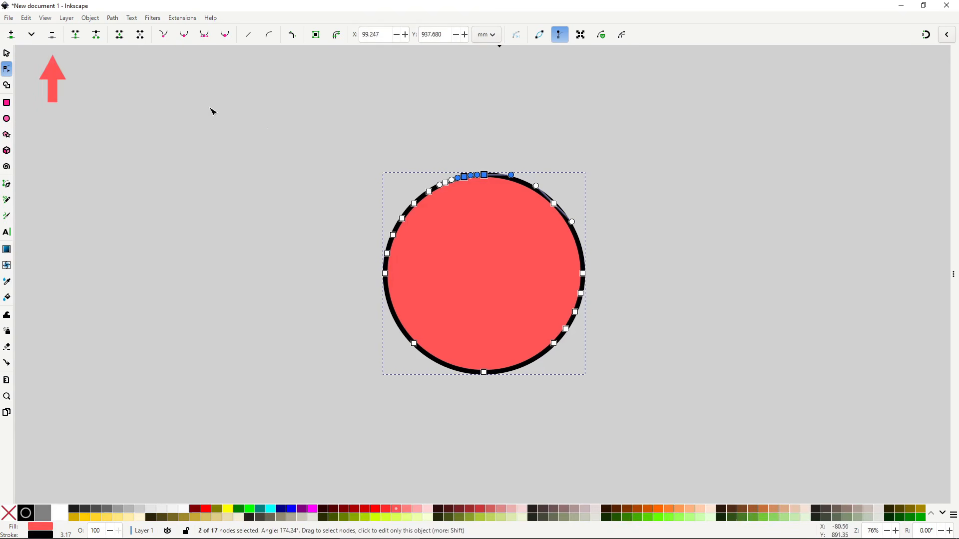
left_click(52, 34)
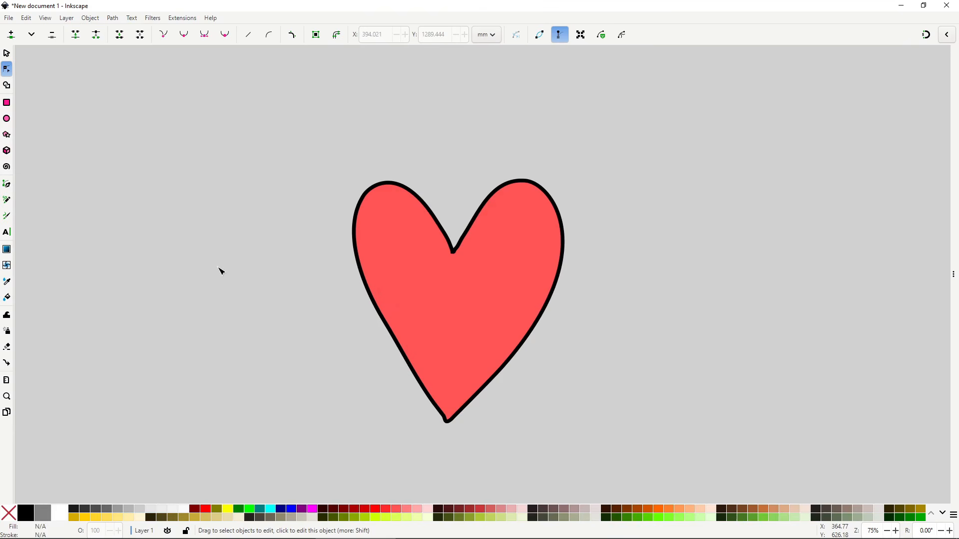
Join the cluster of nodes at the heart's bottom tip into a single node to form a clean point.
left_click(385, 276)
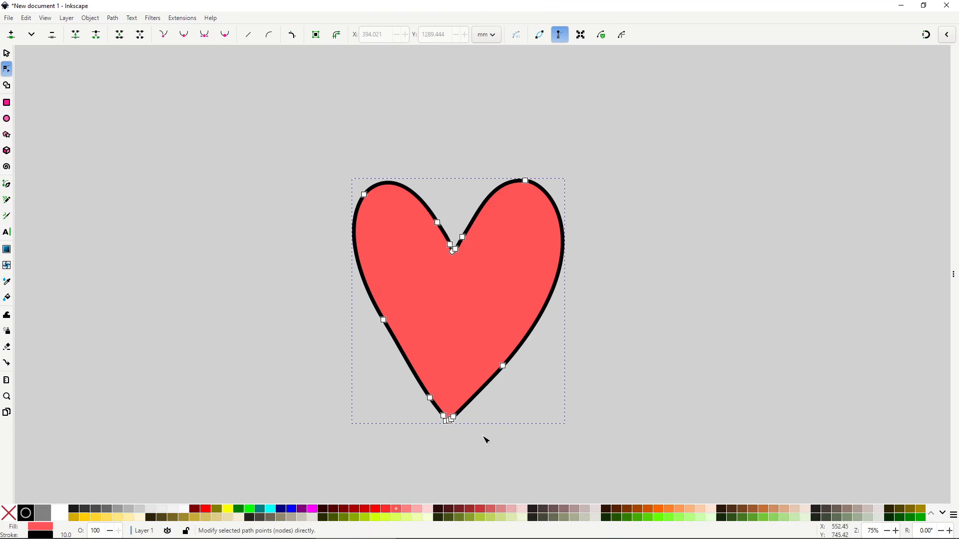
left_click_drag(484, 438, 450, 430)
left_click(76, 34)
left_click_drag(430, 436, 466, 414)
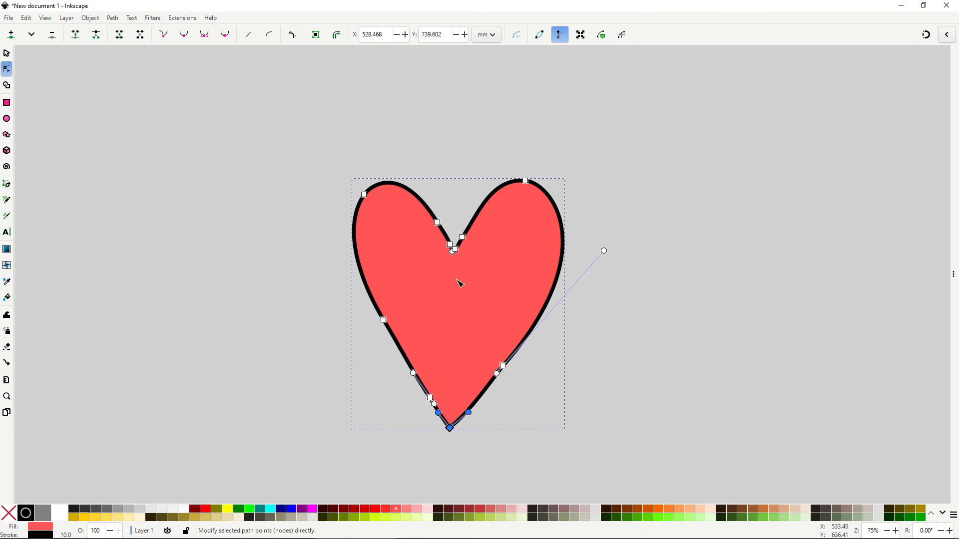
Join the cluster of nodes at the heart's upper notch into one, and delete the extra node beside it.
left_click_drag(468, 266, 444, 239)
left_click(75, 34)
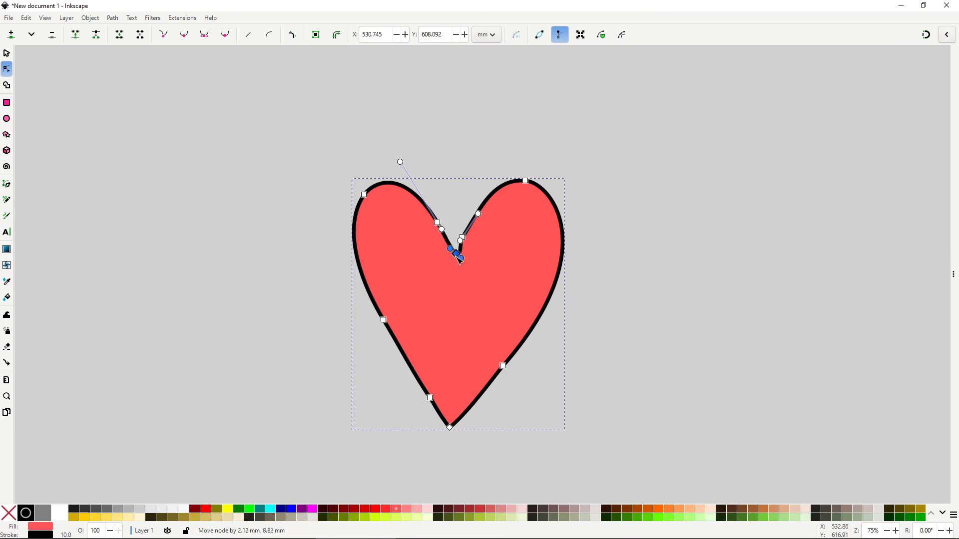
left_click(462, 237)
key("Delete")
left_click_drag(459, 259, 446, 244)
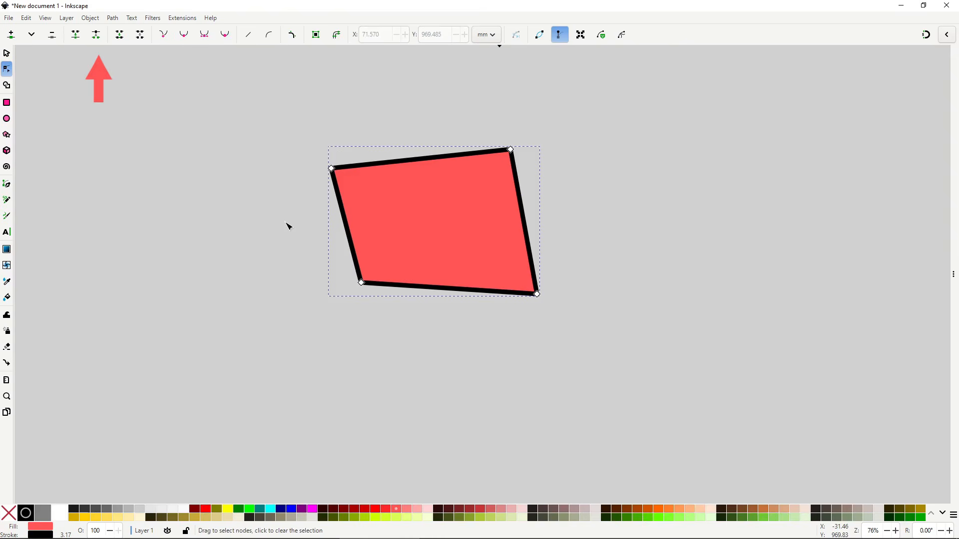
Break the quadrilateral's path at its lower-right corner node, and pull the two separated end nodes apart.
left_click(537, 294)
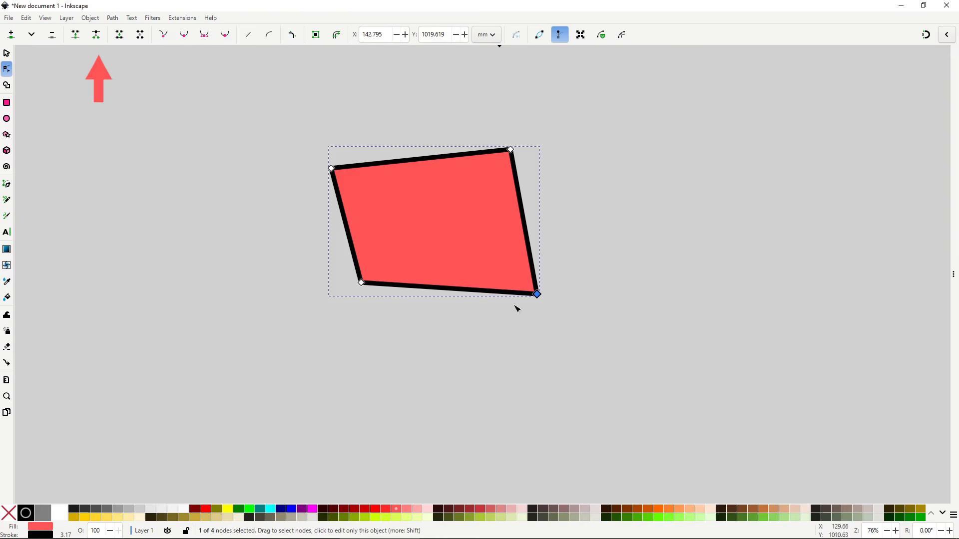
left_click(96, 35)
left_click(553, 313)
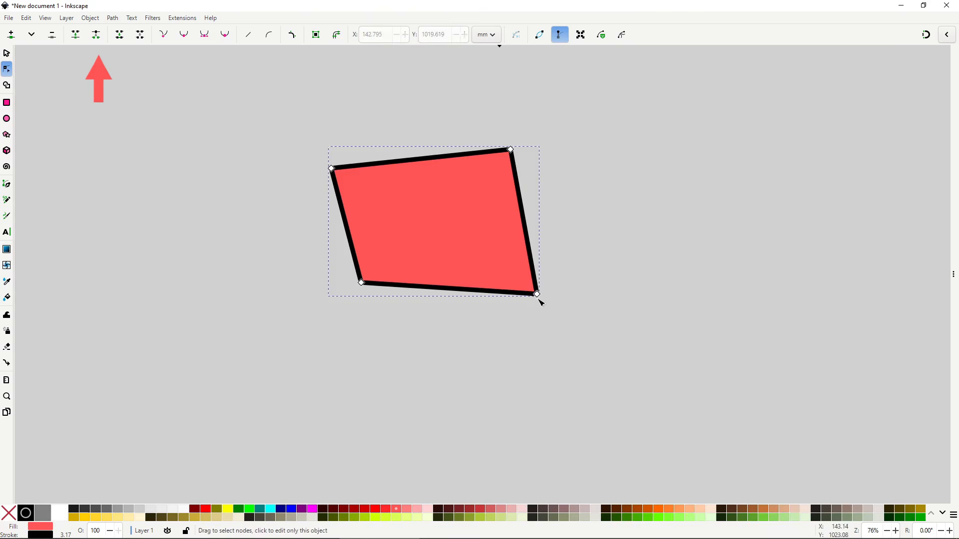
left_click_drag(537, 294, 581, 227)
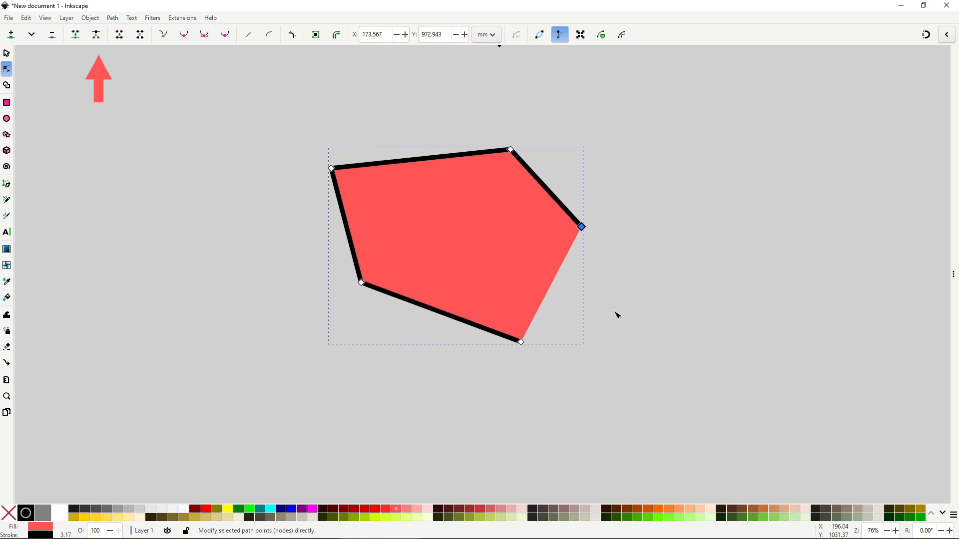
Close the broken path with the Pen tool by drawing a zigzag of straight segments between its two open end nodes.
left_click(7, 184)
left_click(582, 227)
left_click(633, 189)
left_click(698, 267)
left_click(591, 293)
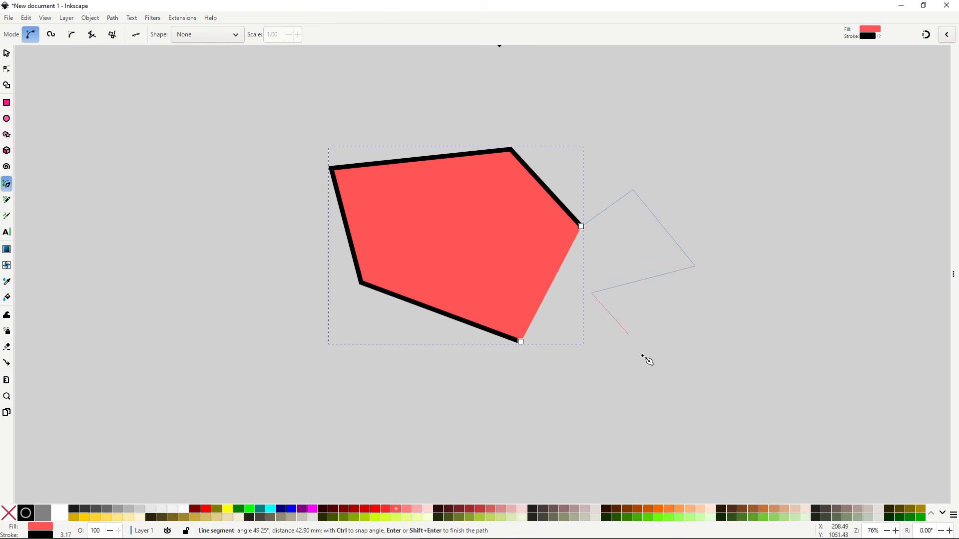
left_click(662, 398)
left_click(528, 420)
left_click(521, 343)
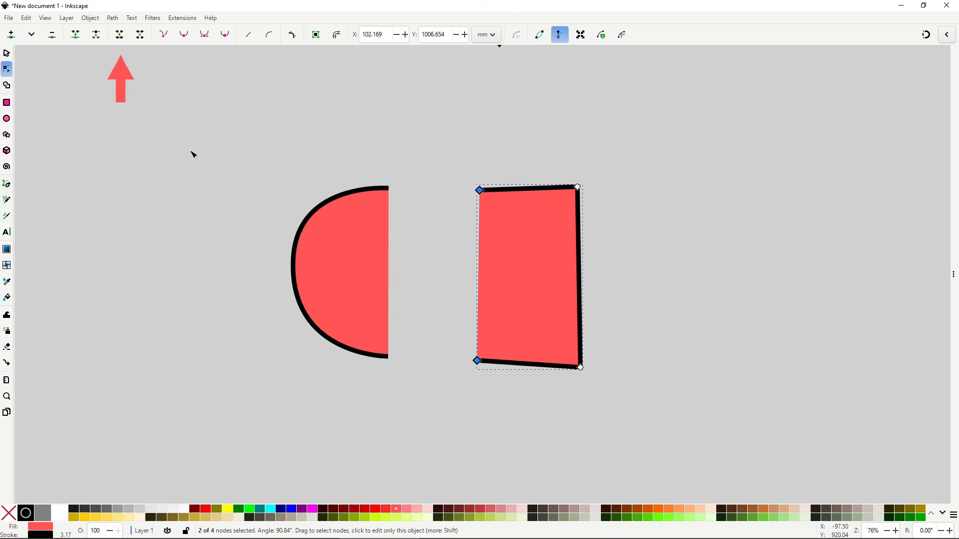
Try closing the rectangle's open left side with a straight Pen segment, and undo it.
left_click(7, 185)
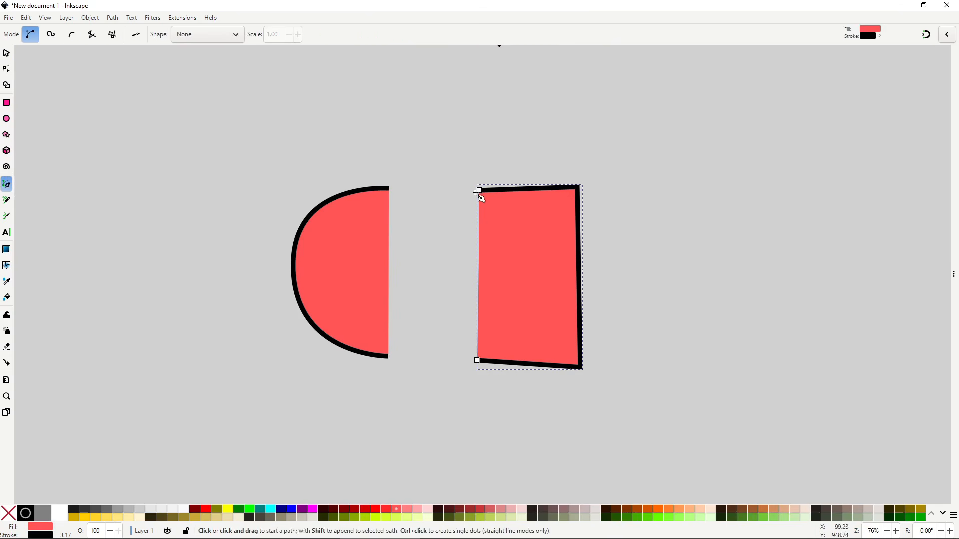
left_click(477, 191)
left_click(477, 361)
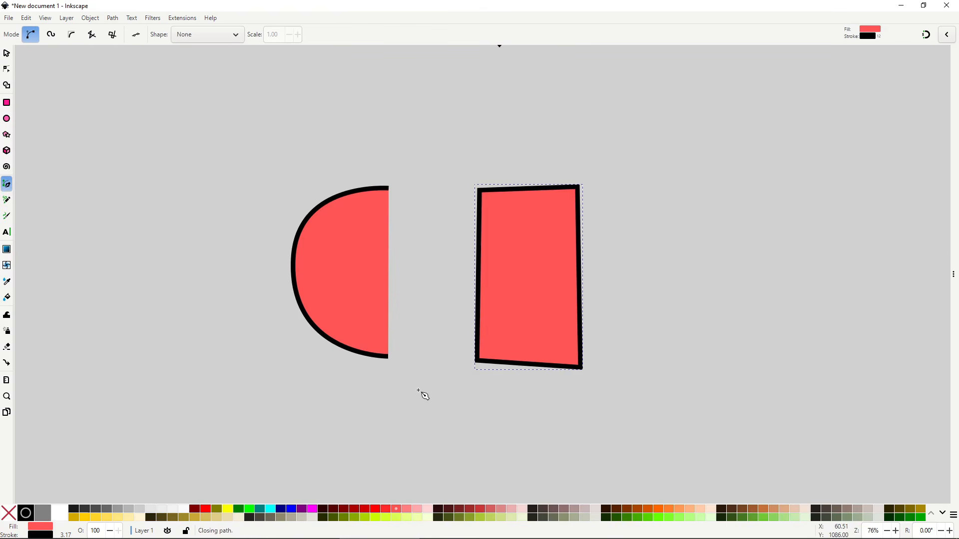
key("n")
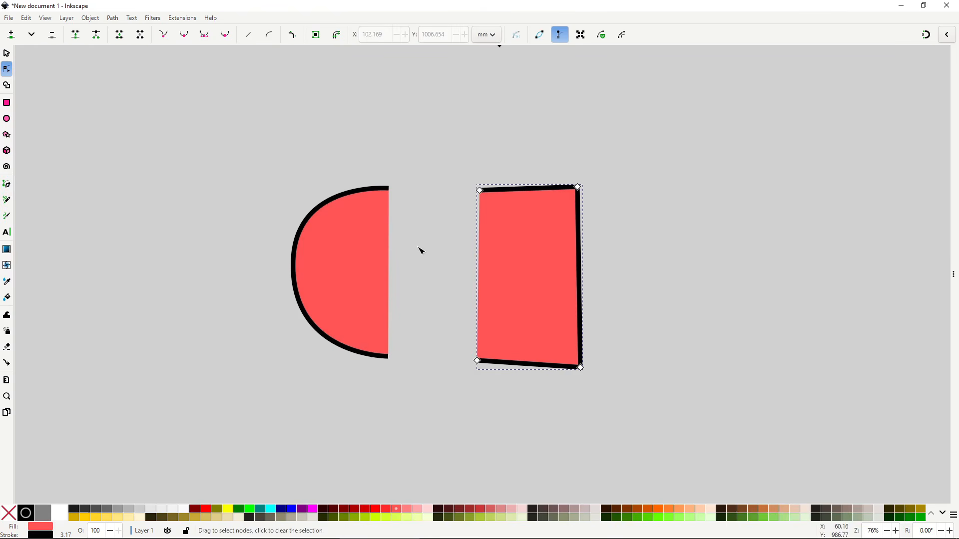
Join the open half circle to the open rectangle with new segments between their facing end nodes.
left_click(379, 248, "shift")
left_click_drag(403, 199, 510, 392)
left_click_drag(291, 147, 469, 217)
left_click(119, 34)
left_click_drag(505, 381, 382, 345)
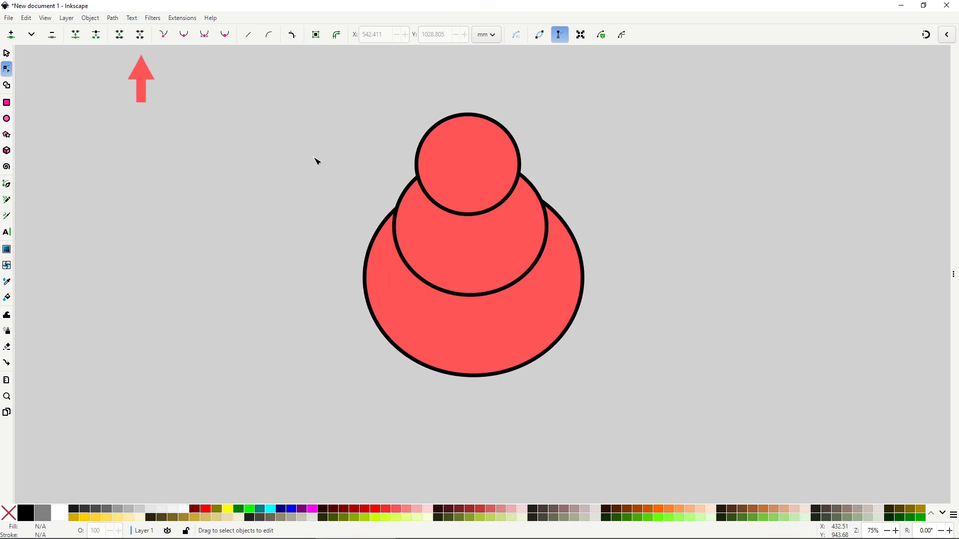
Delete the segments between the nodes along the bottom arc of the top circle and of the middle circle.
left_click(466, 165)
left_click_drag(435, 188, 512, 246)
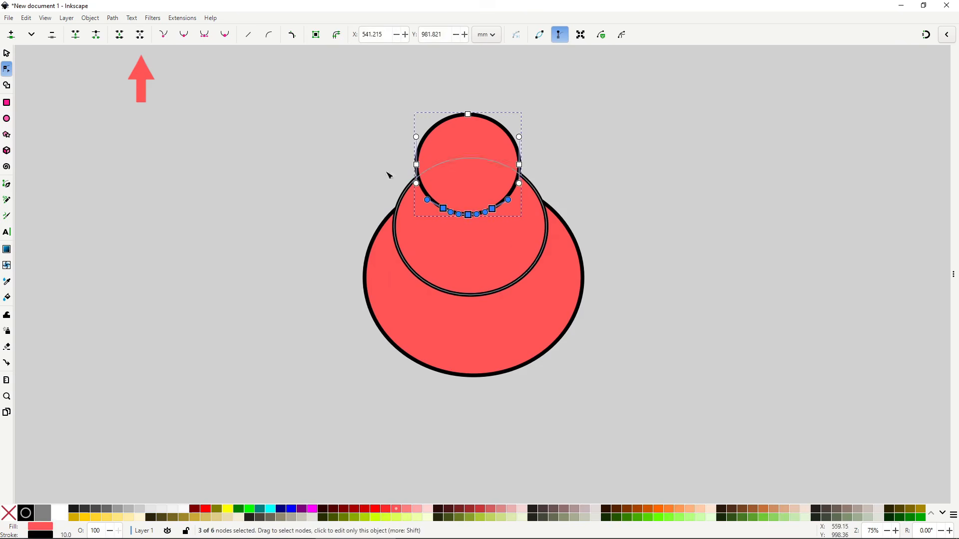
left_click(141, 35)
left_click(467, 242)
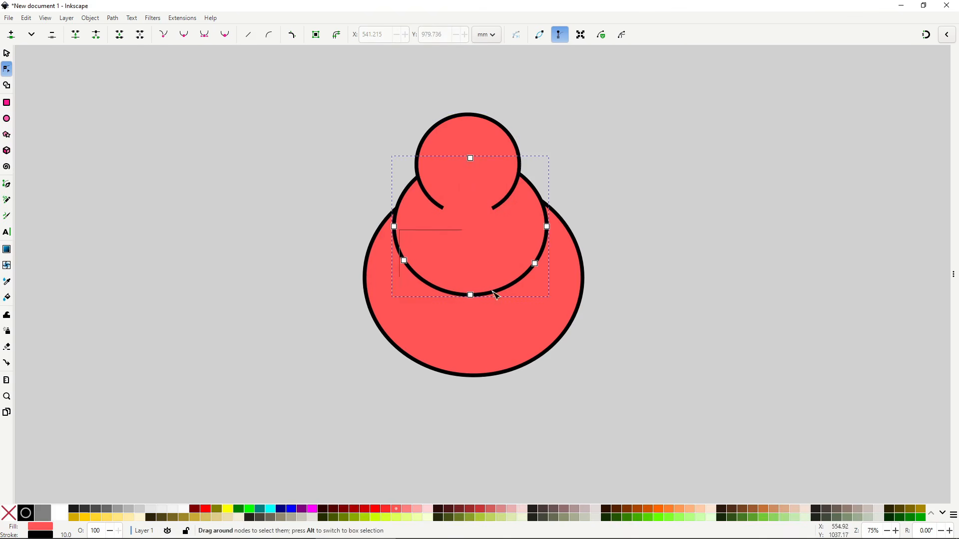
left_click_drag(496, 296, 548, 328)
left_click(141, 39)
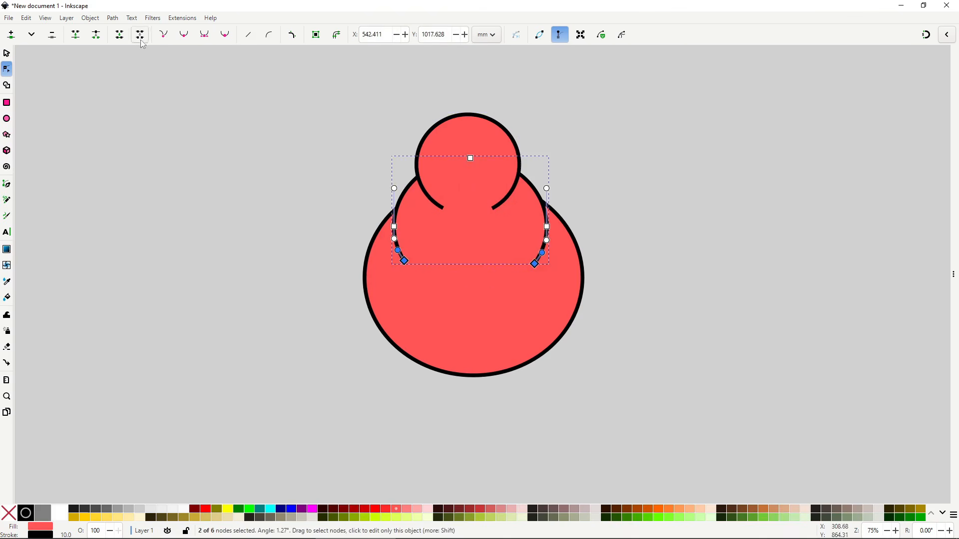
left_click(657, 315)
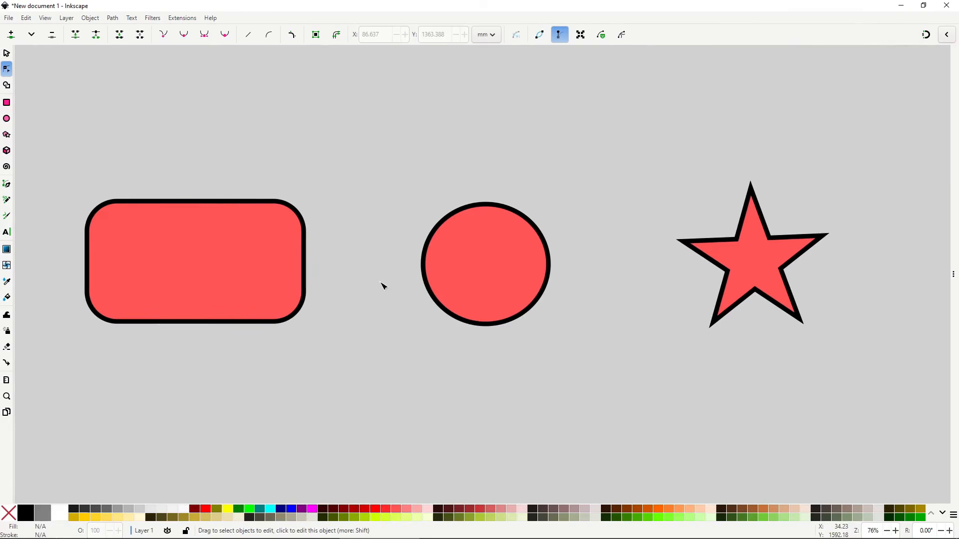
Reshape the rectangle, circle and star with their shape handles: tighter corner rounding, less height, and shallower inner corners.
left_click(259, 244)
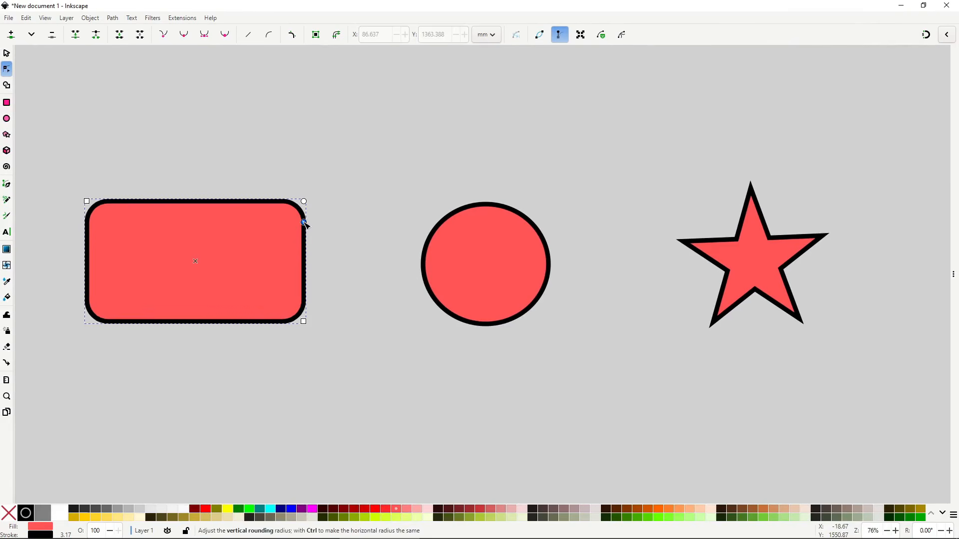
left_click(462, 253)
mouse_move(488, 207)
left_mouse_down()
mouse_move(490, 221)
mouse_move(490, 212)
left_mouse_up()
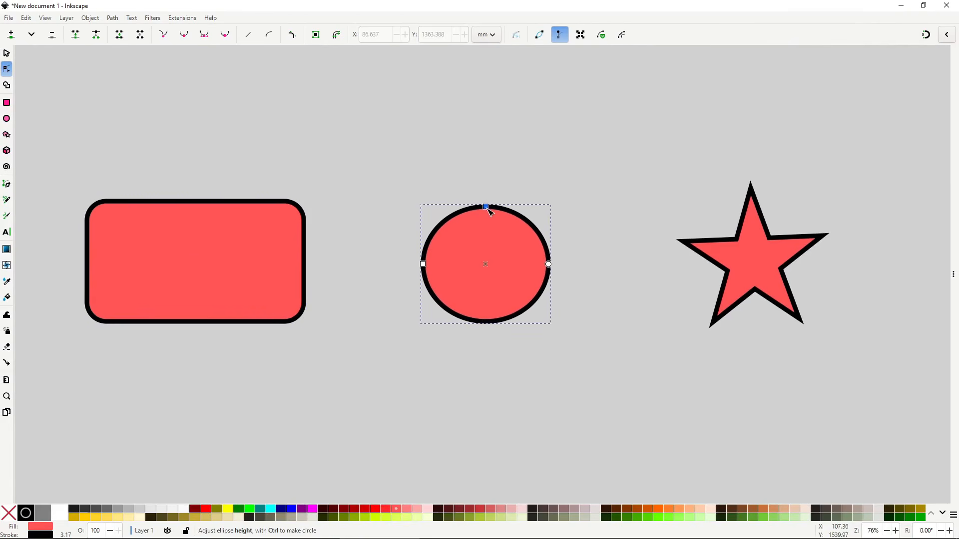
left_click(754, 260)
left_click_drag(754, 288, 753, 298)
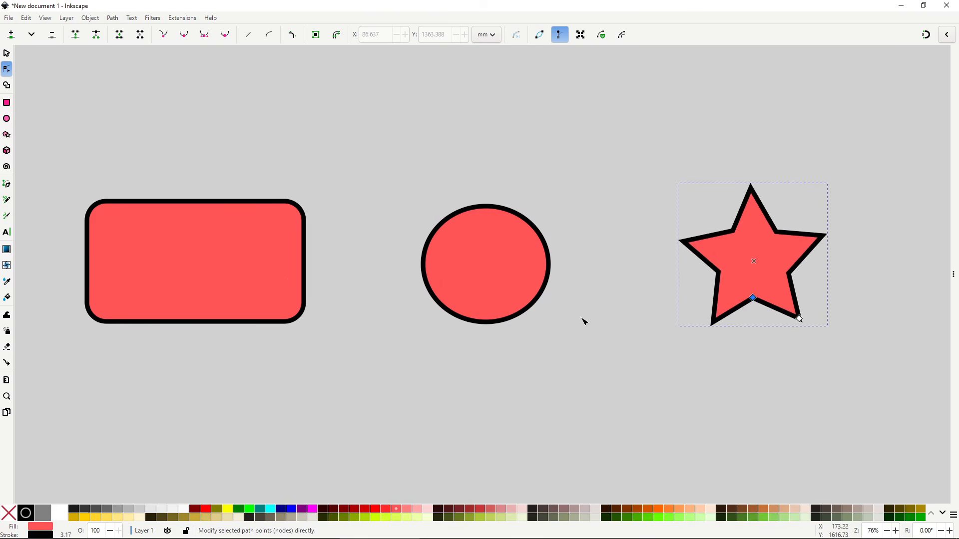
Convert the rounded rectangle to a path and pull its upper-right, lower-right and bottom-left nodes inward into an irregular shape.
left_click(265, 272)
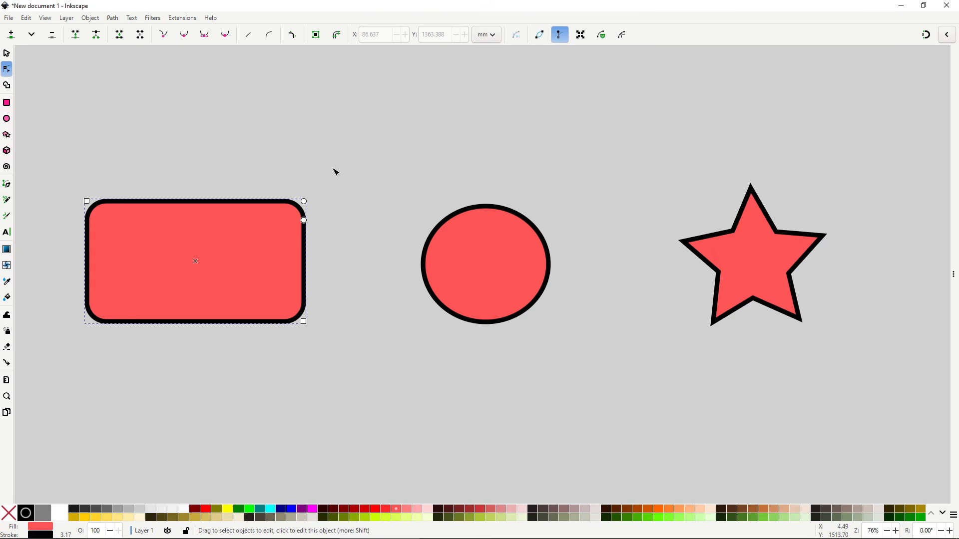
left_click(113, 19)
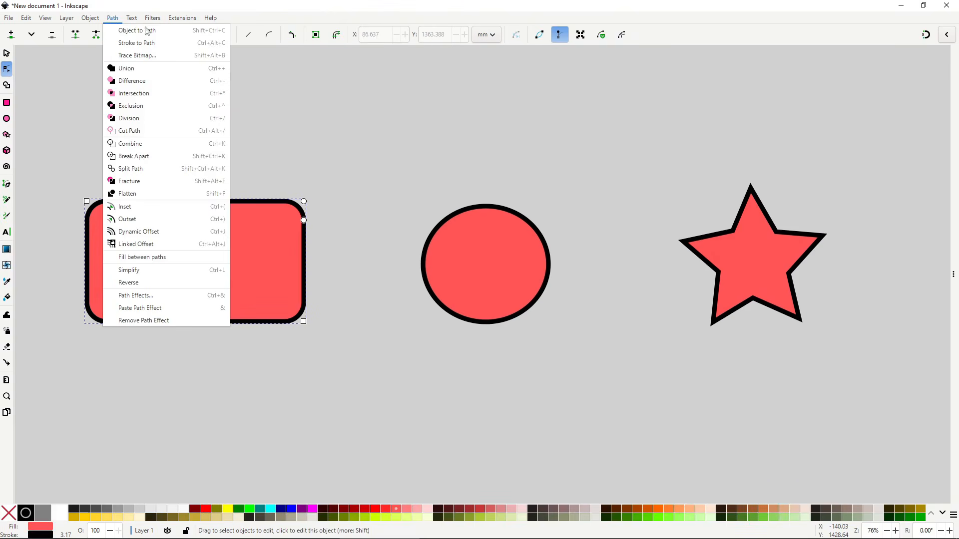
left_click(173, 31)
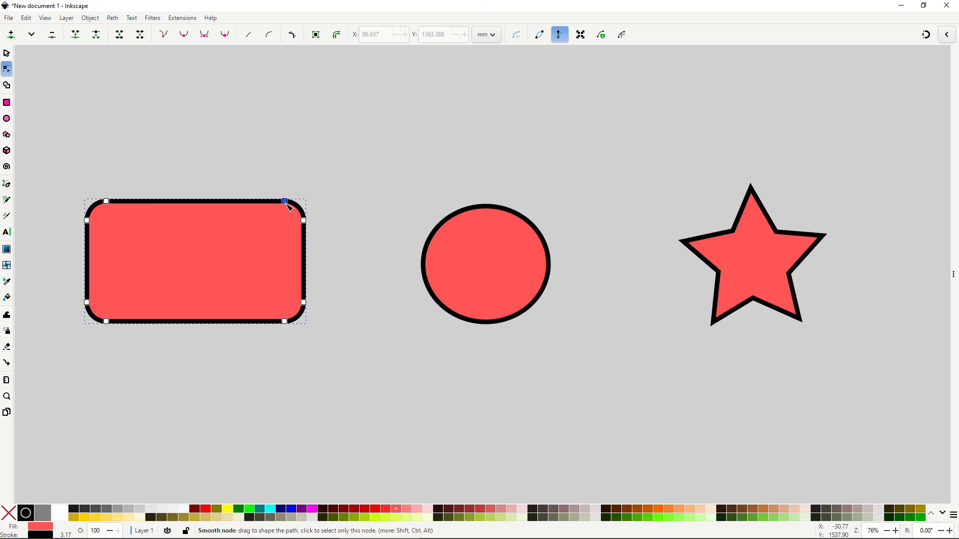
left_click_drag(284, 201, 215, 248)
left_click_drag(304, 302, 255, 272)
mouse_move(108, 324)
left_mouse_down()
mouse_move(125, 308)
mouse_move(108, 315)
left_mouse_up()
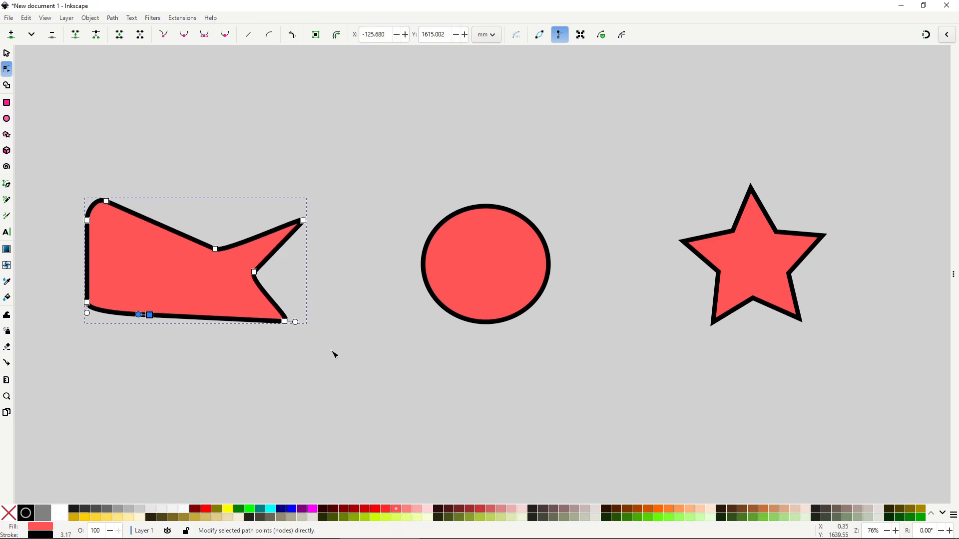
Convert the circle to a path, then raise its bottom node toward the centre and its top node slightly higher.
left_click(473, 244)
left_click(113, 18)
left_click(129, 29)
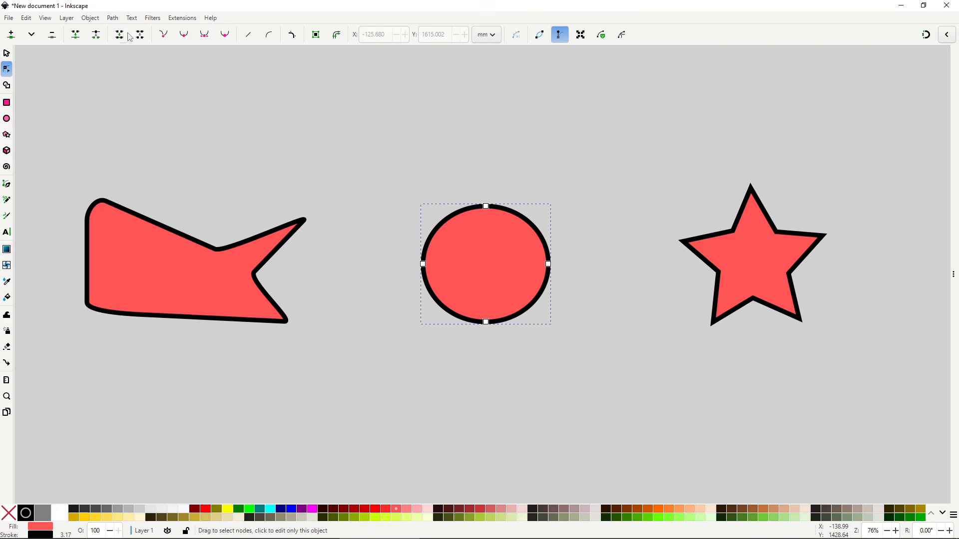
left_click_drag(486, 324, 488, 280)
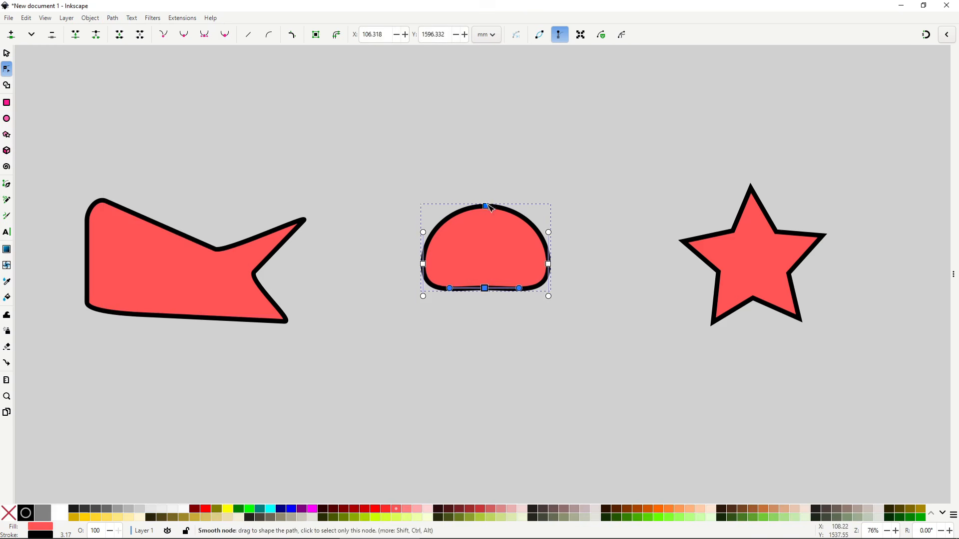
left_click_drag(486, 206, 487, 188)
Convert the star to a path and move single nodes, pulling one far out to the upper left and one inner node outward.
left_click(748, 257)
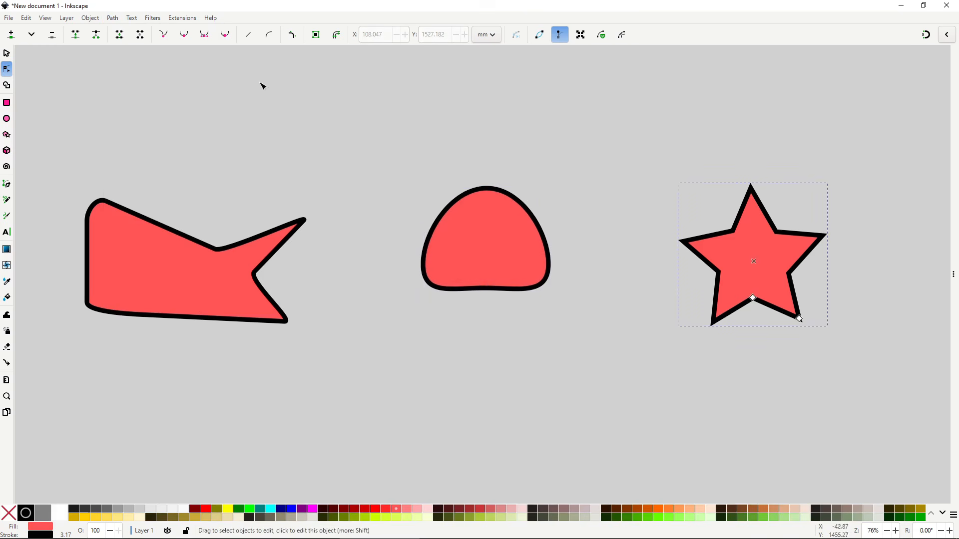
left_click(113, 18)
left_click(129, 28)
left_click_drag(753, 298, 645, 183)
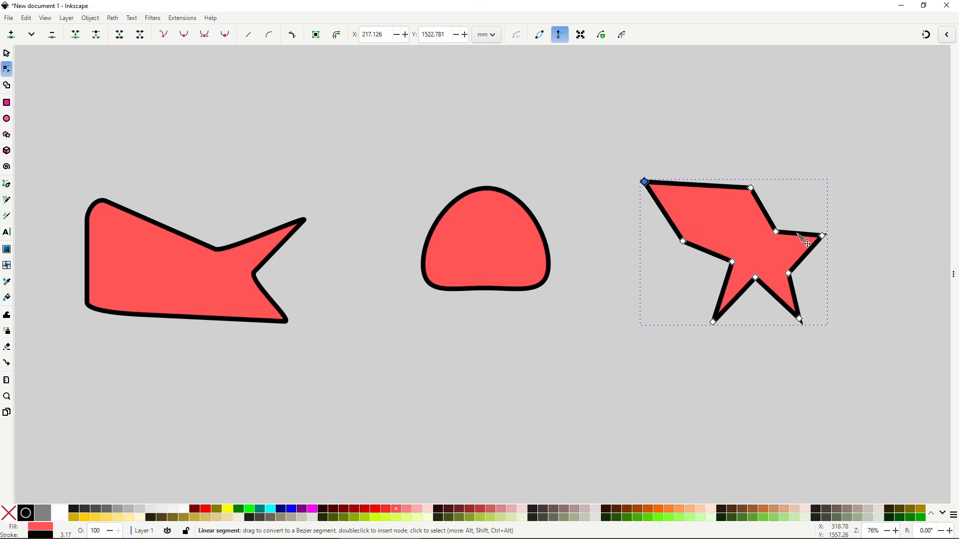
left_click_drag(776, 233, 791, 210)
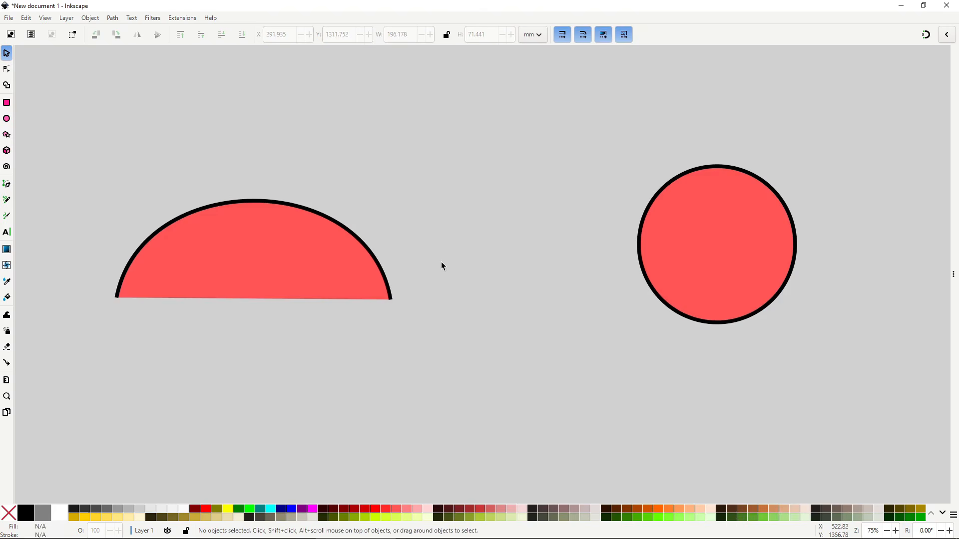
Convert the half ellipse's stroke to a path, and move the red fill down away from the black outline.
left_click(299, 242)
left_click(113, 19)
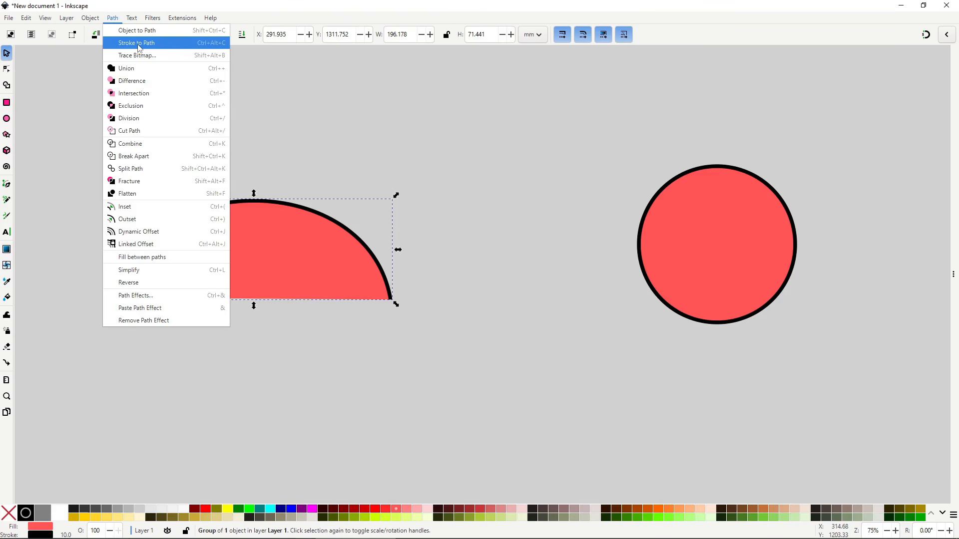
left_click(139, 45)
key("Escape")
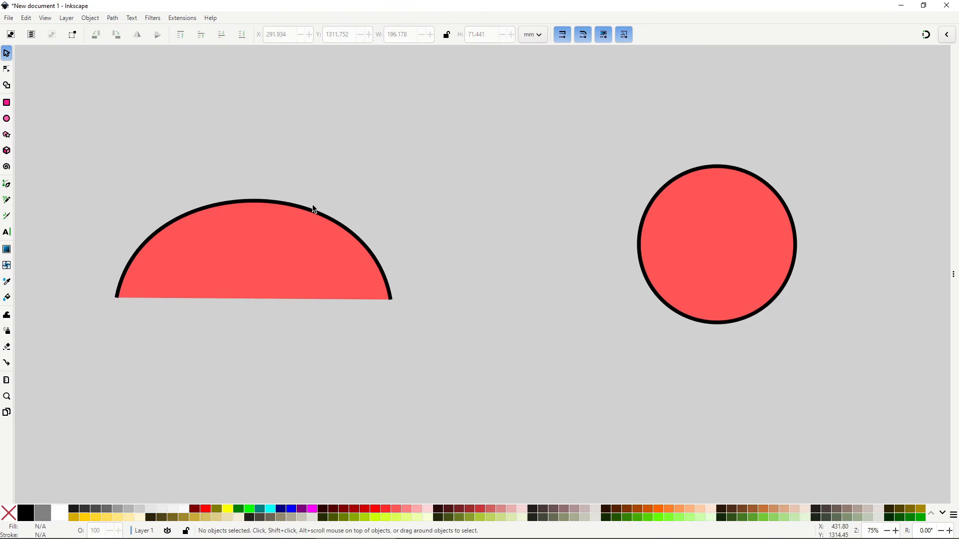
left_click_drag(289, 250, 294, 322)
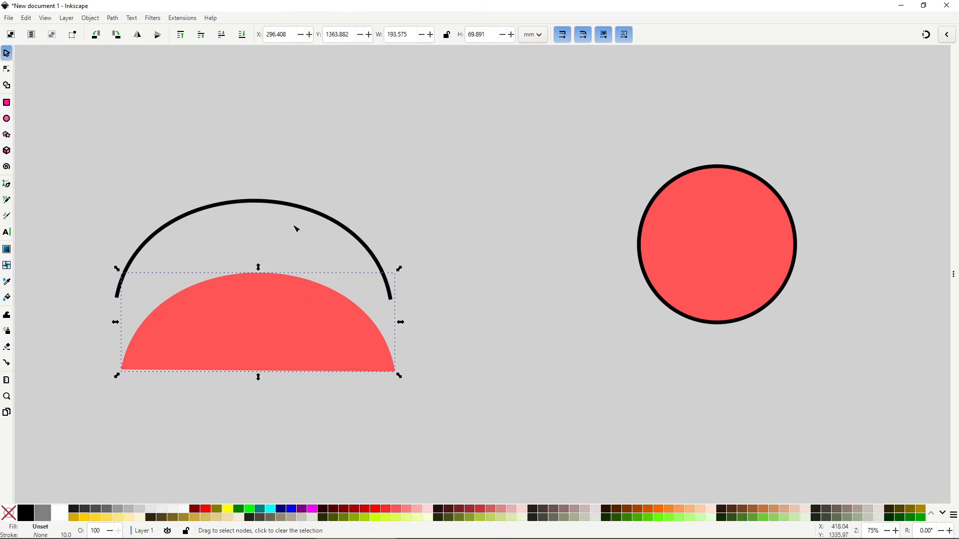
Edit the outline arc's nodes, handles and inner curve to turn it into a tapered crescent of uneven thickness.
double_click(289, 202)
left_click_drag(257, 201, 251, 162)
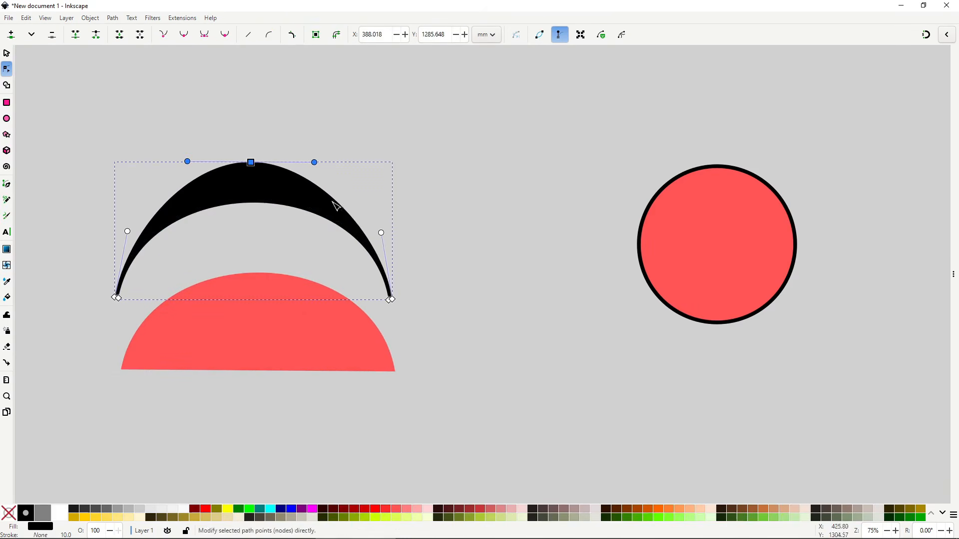
left_click_drag(381, 233, 409, 209)
left_click(317, 217)
left_click_drag(316, 216, 332, 201)
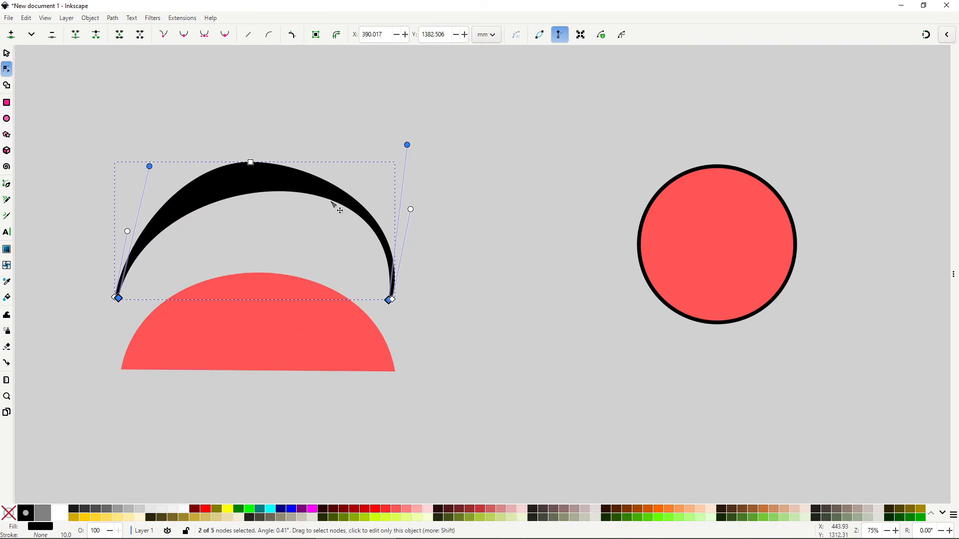
left_click_drag(128, 232, 106, 205)
left_click_drag(150, 166, 97, 131)
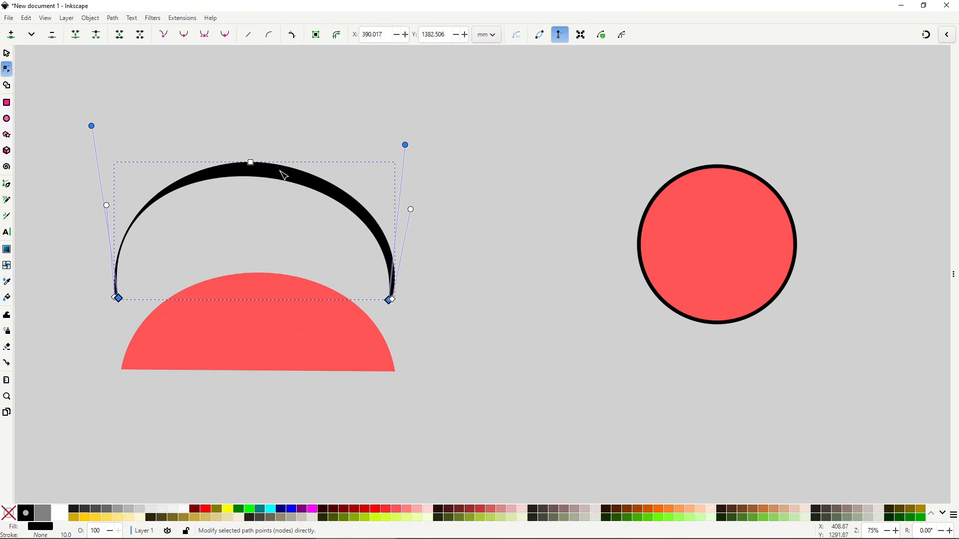
left_click_drag(278, 172, 272, 223)
Convert the circle's stroke to a path, and move the red fill down and to the left, away from its outline.
left_click(680, 246)
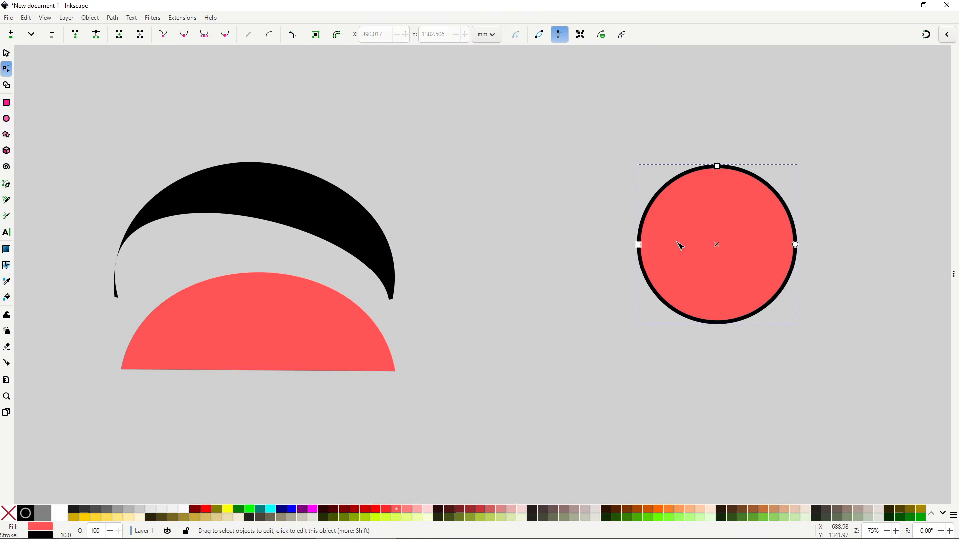
left_click(119, 22)
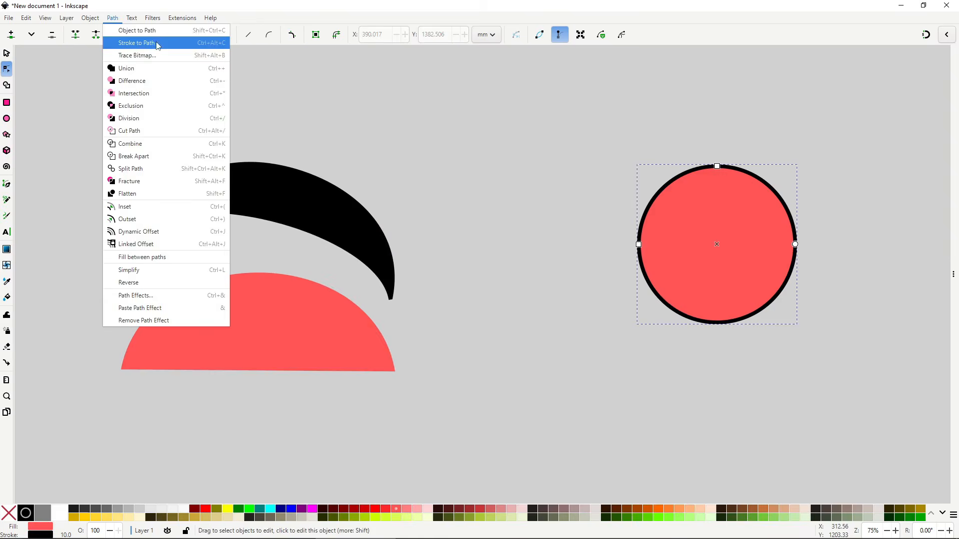
left_click(150, 43)
left_click(691, 244)
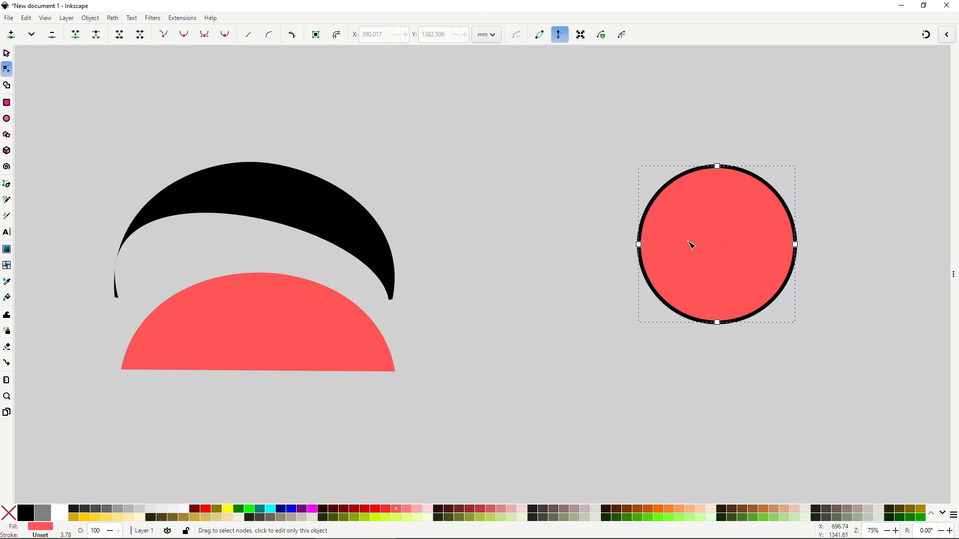
key("s")
left_click_drag(692, 244, 598, 385)
Move the ring outline's inner and outer nodes to give it an irregular, varying thickness, and deselect it.
key("n")
left_click(711, 168)
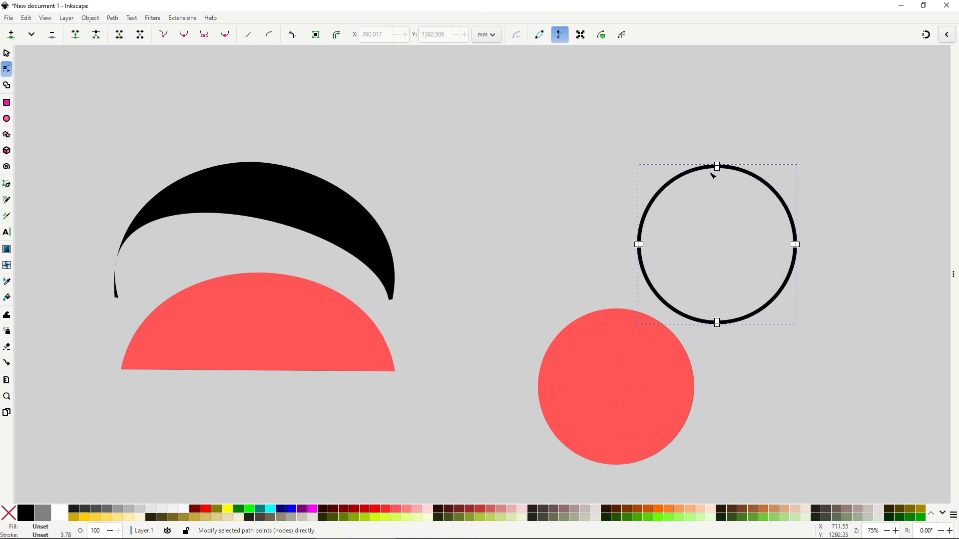
left_click_drag(716, 168, 718, 189)
left_click_drag(642, 245, 672, 249)
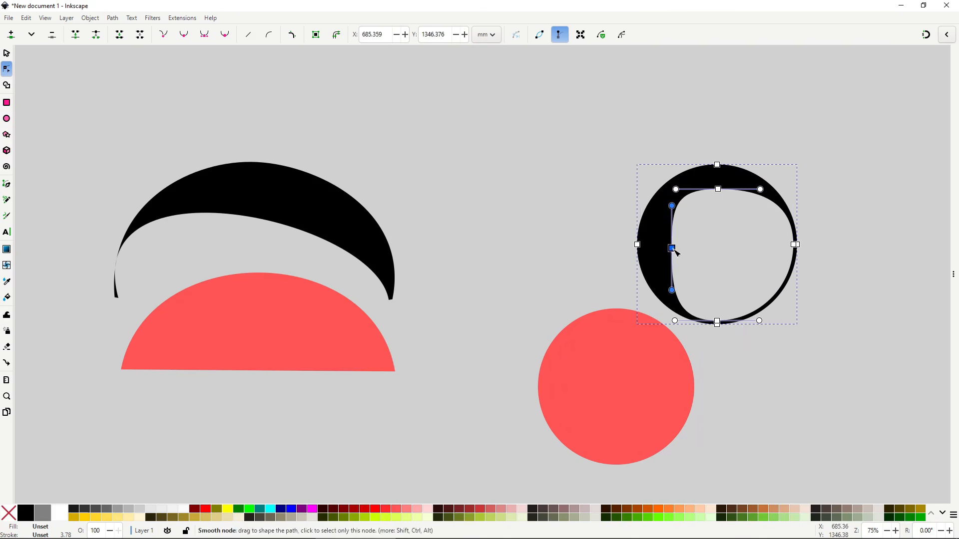
left_click_drag(718, 323, 766, 300)
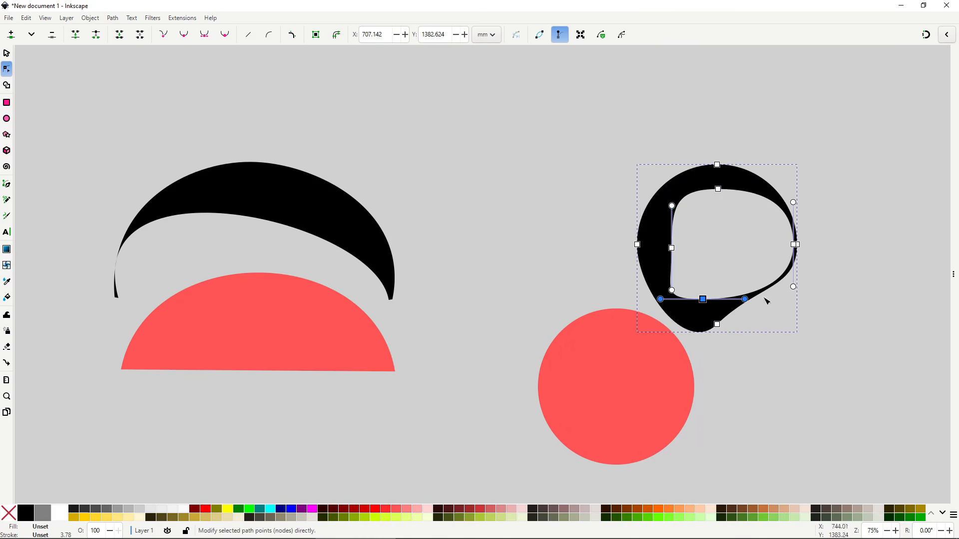
mouse_move(795, 245)
left_mouse_down()
mouse_move(790, 268)
mouse_move(785, 253)
left_mouse_up()
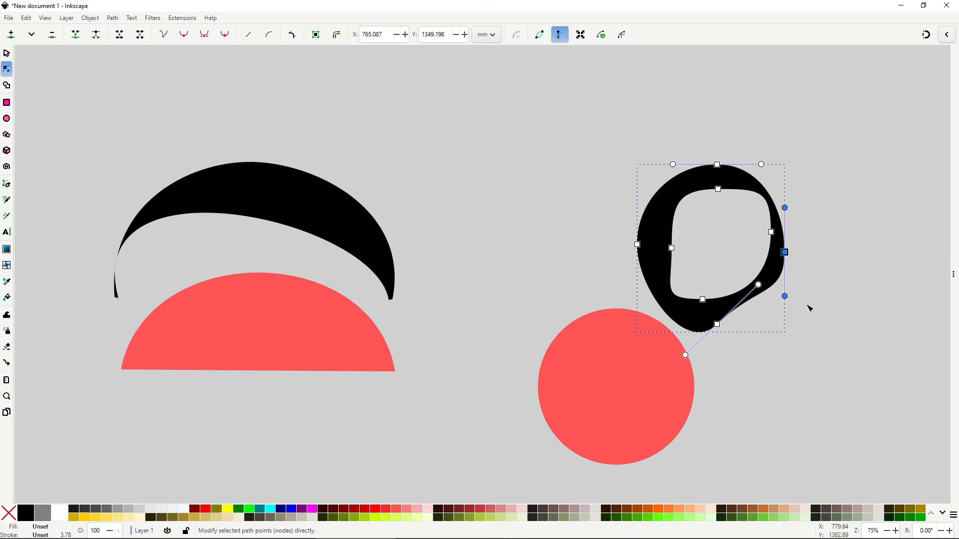
key("s")
left_click(757, 392)
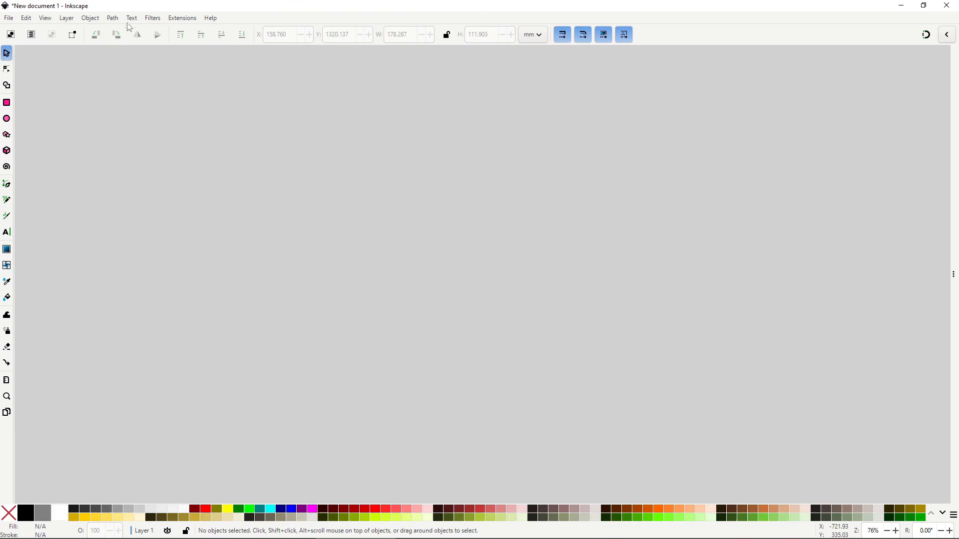
Unite the two overlapping circles into one shape with Union, and delete that shape.
left_click(113, 18)
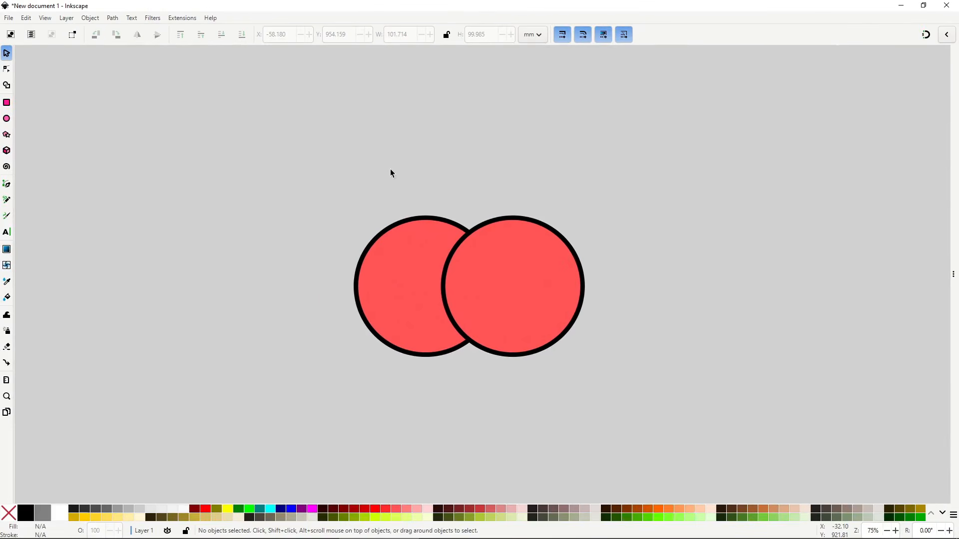
left_click_drag(346, 160, 674, 391)
left_click(113, 18)
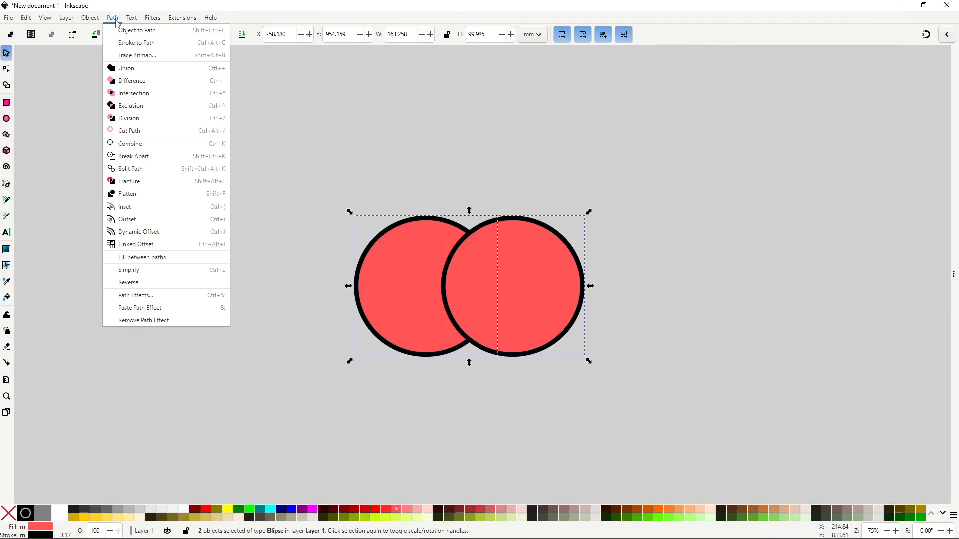
left_click(155, 75)
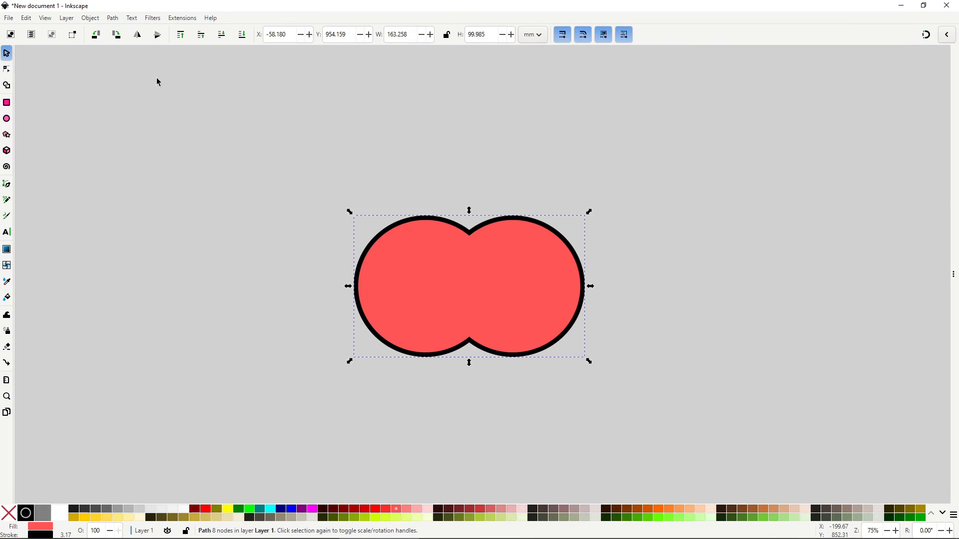
key("Delete")
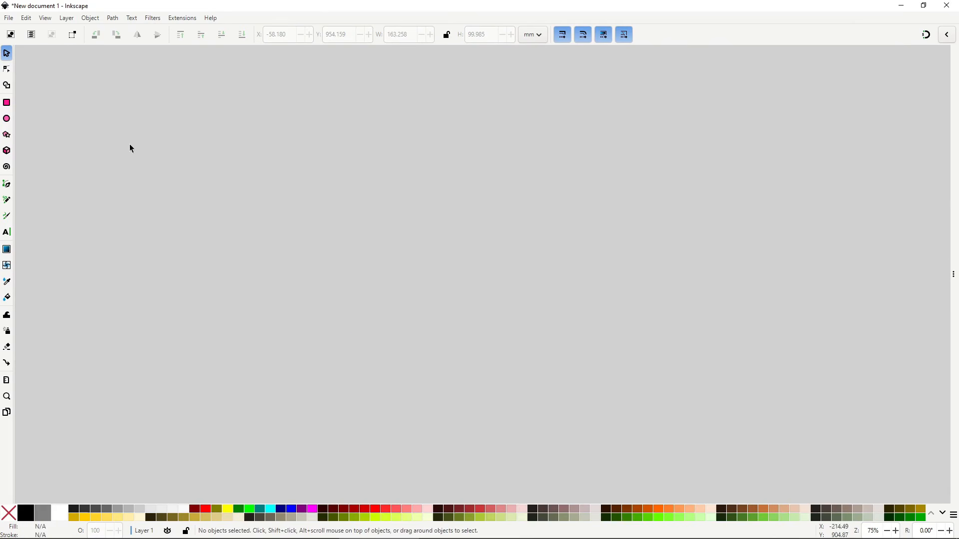
Draw five overlapping ellipses of different sizes as a cloud-like cluster about 195 mm wide and 124 mm high.
left_click(10, 122)
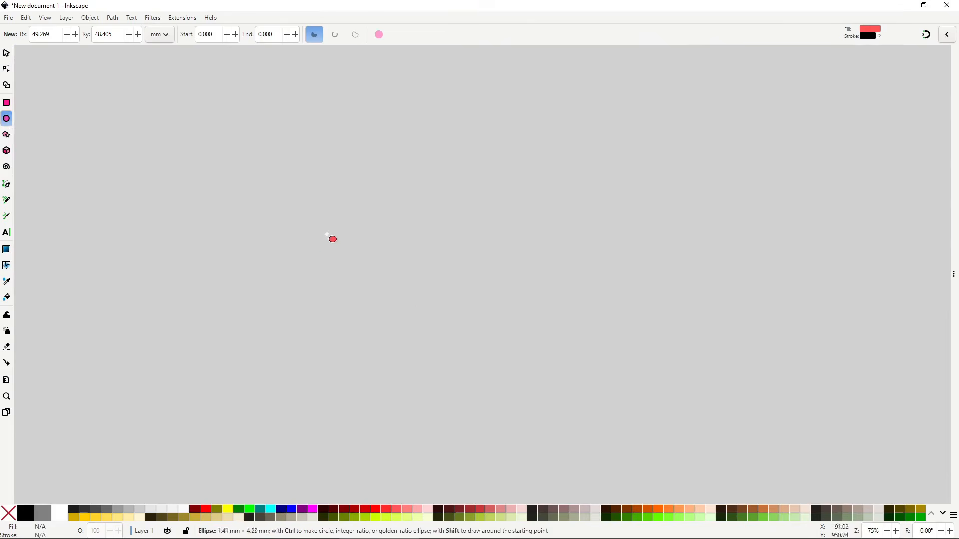
left_click_drag(302, 202, 407, 302)
left_click_drag(360, 176, 467, 273)
mouse_move(329, 220)
left_mouse_down()
mouse_move(456, 346)
mouse_move(478, 349)
left_mouse_up()
left_click_drag(423, 195, 520, 271)
left_click_drag(445, 231, 579, 335)
Merge all five overlapping ellipses into a single cloud shape with Union.
key("s")
left_click_drag(248, 123, 715, 399)
left_click(113, 18)
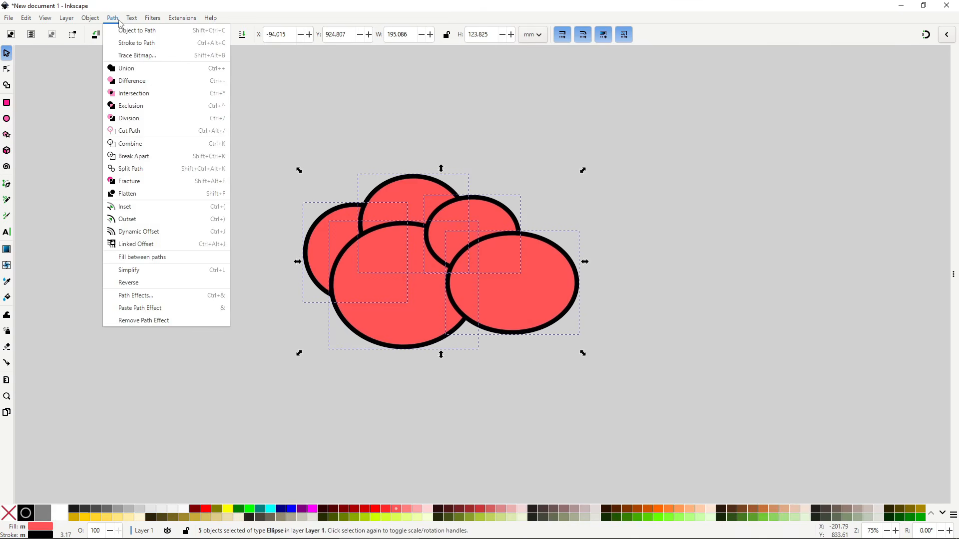
left_click(148, 70)
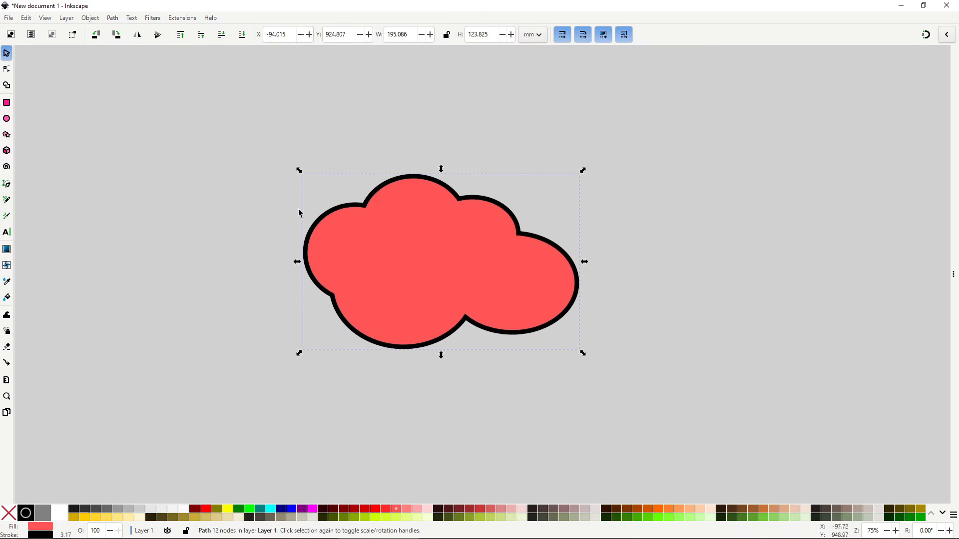
Move the cloud slightly to the right, fill it with 7.5% Gray and remove its stroke.
left_click_drag(531, 292, 575, 298)
left_click(163, 509)
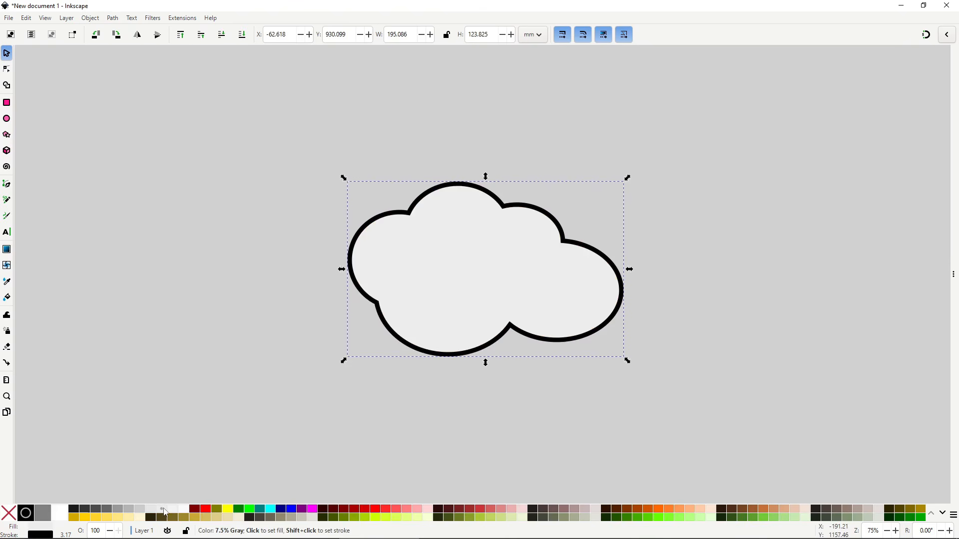
left_click(8, 513, "shift")
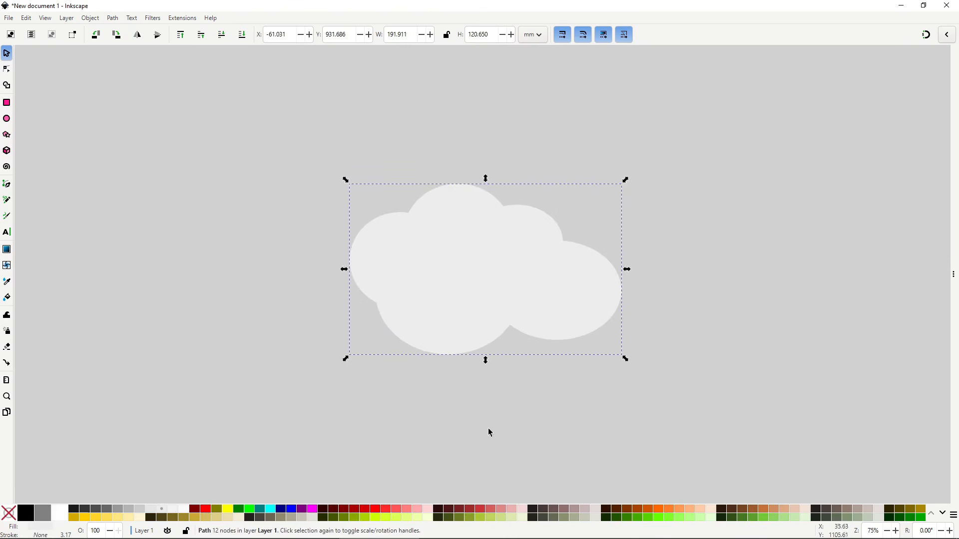
Draw a rounded rectangle about 159 by 79 mm and a tall ellipse about 132 mm wide overlapping its right end.
left_click(692, 353)
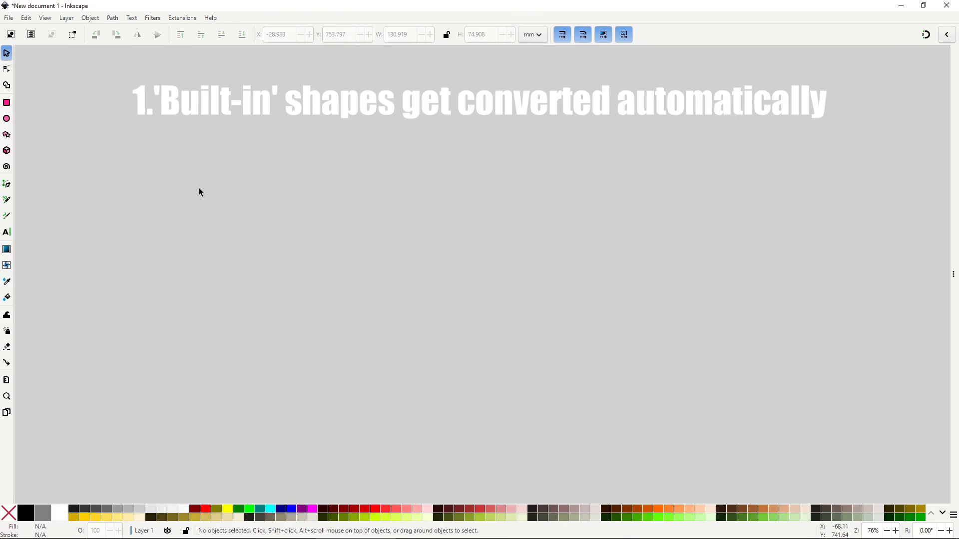
key("r")
left_click_drag(328, 220, 558, 334)
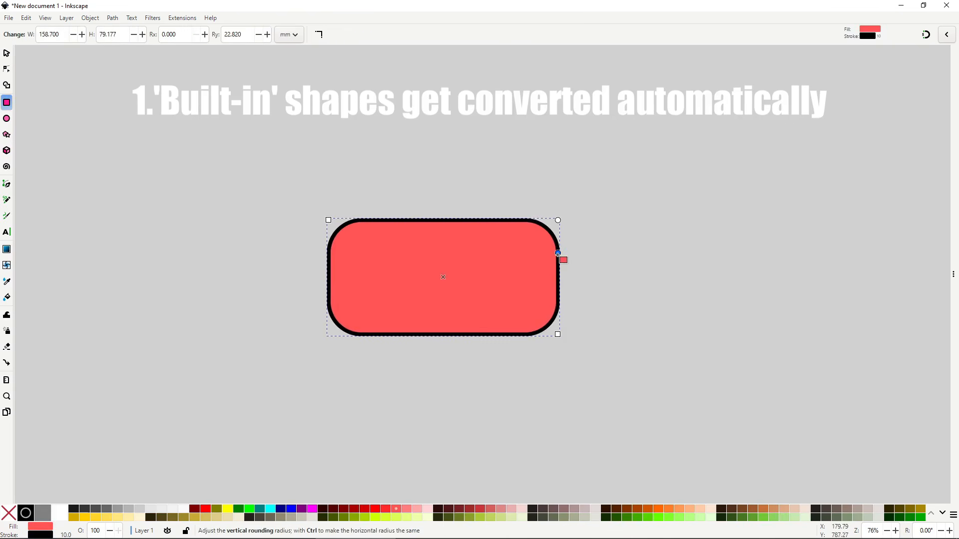
key("e")
left_click_drag(478, 178, 671, 382)
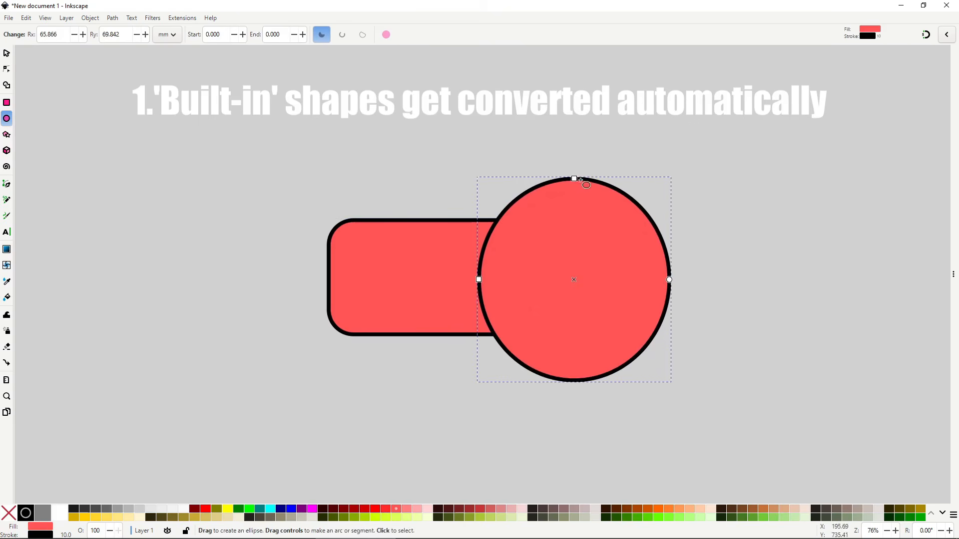
left_click_drag(573, 179, 574, 174)
Merge the rounded rectangle and the ellipse into one path with Union, and switch to node editing.
left_click(429, 265, "shift")
key("s")
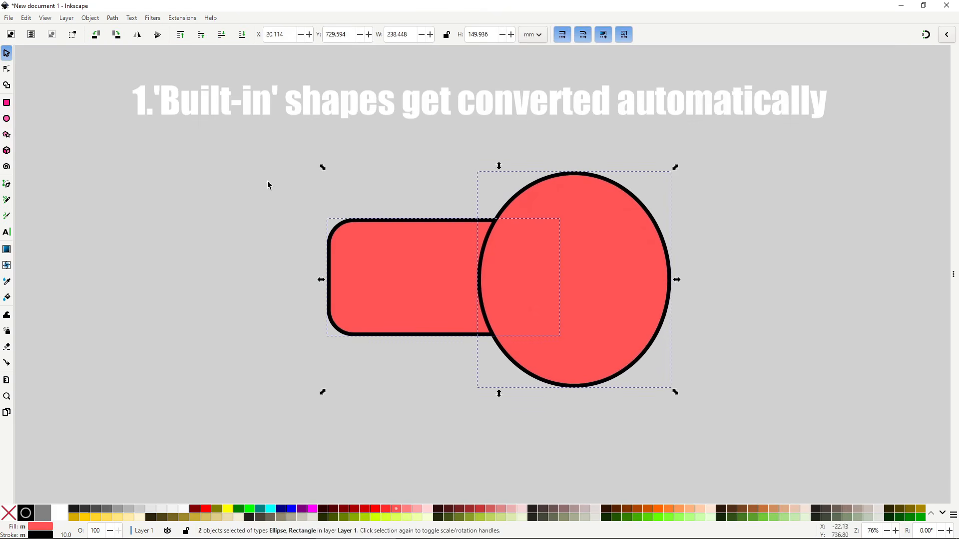
left_click(113, 18)
left_click(134, 70)
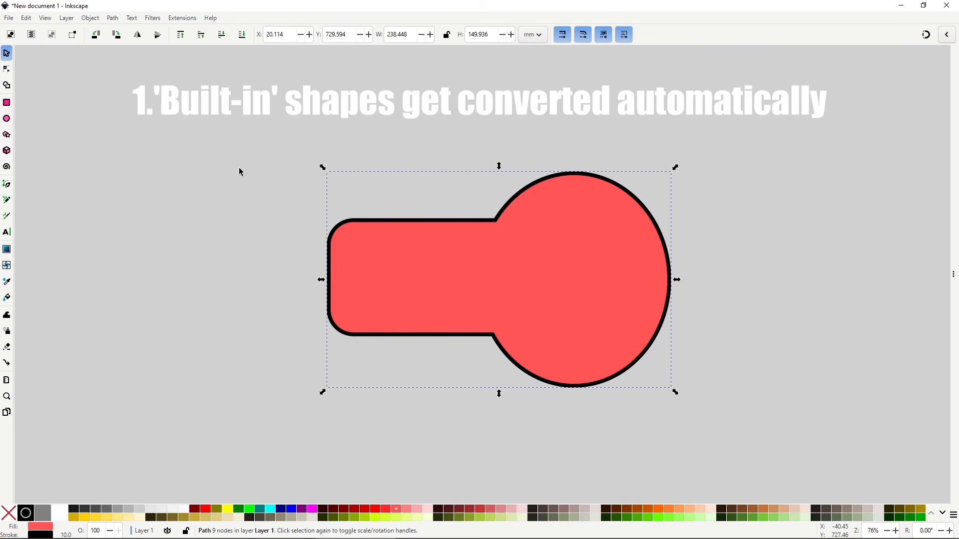
key("n")
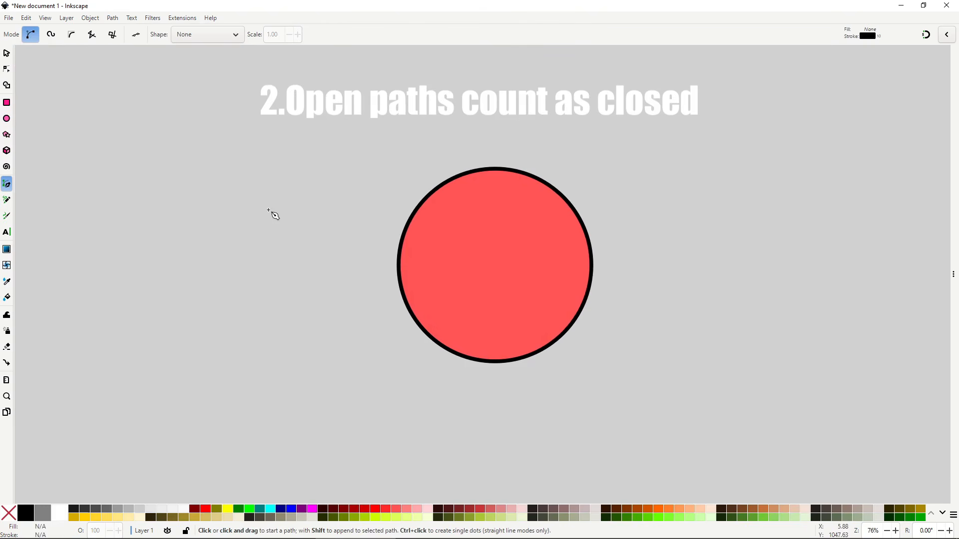
Draw an open four-point line path about 249 mm wide crossing the circle and extending past both sides.
left_click(350, 197)
left_click(331, 260)
left_click(621, 324)
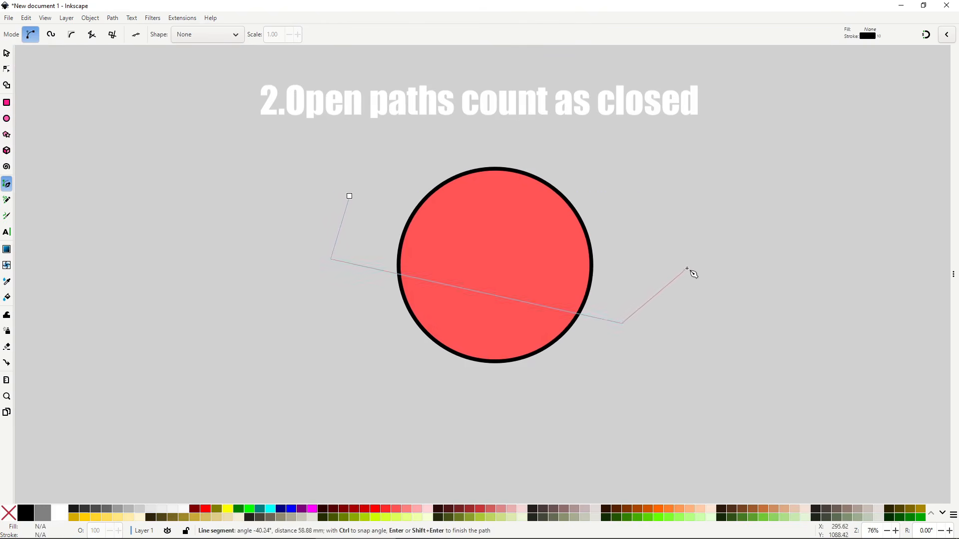
double_click(687, 269)
Combine the open line path and the circle with Union.
key("s")
left_click(552, 215, "shift")
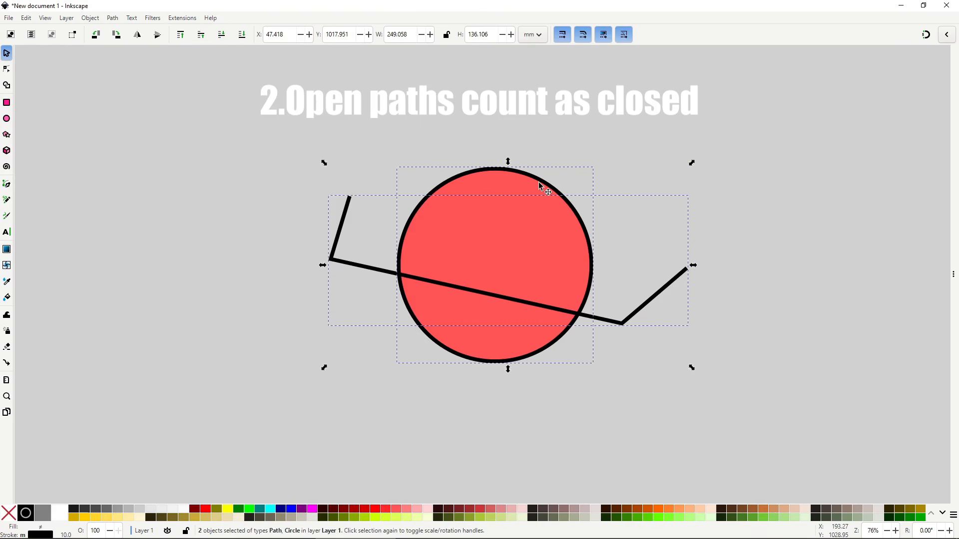
left_click(113, 19)
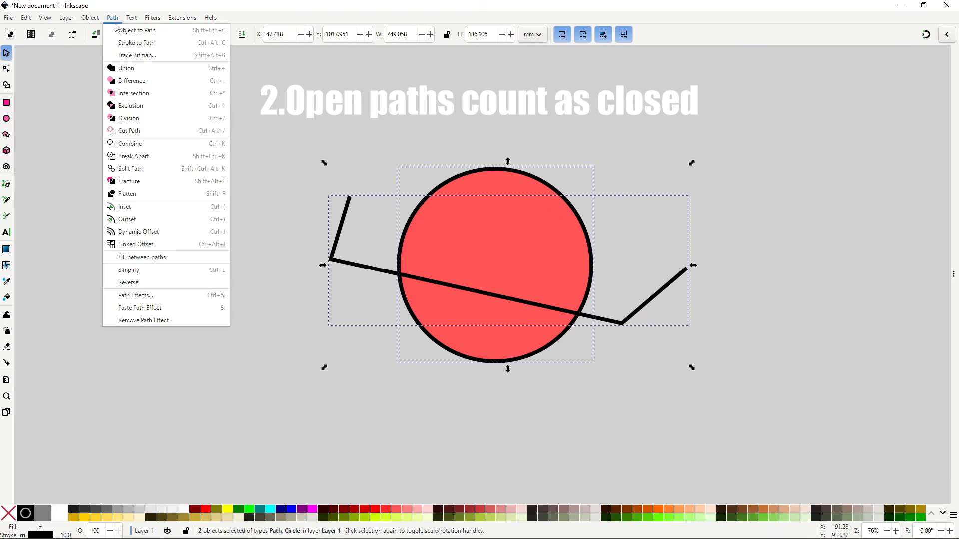
left_click(147, 68)
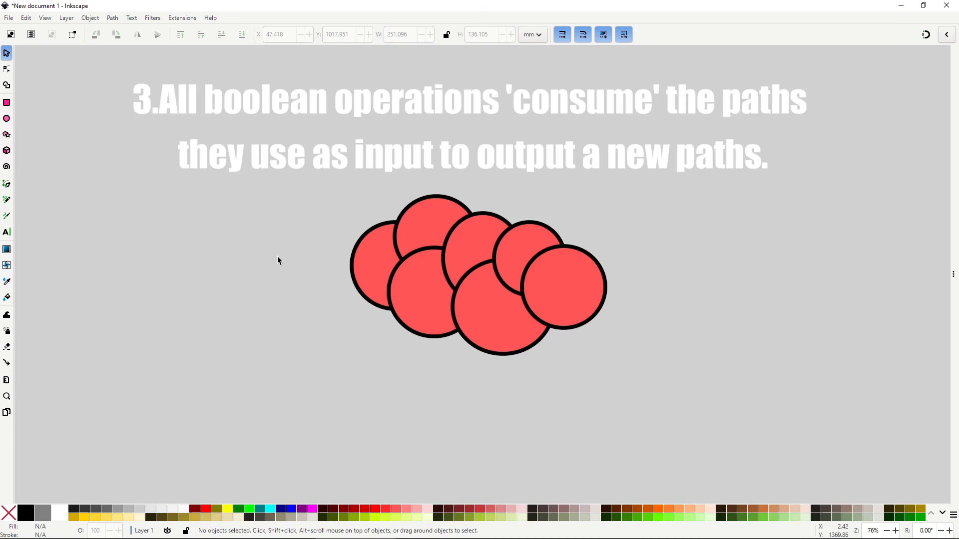
Merge all seven overlapping circles and ellipses into a single cloud-like shape with Union.
left_click_drag(286, 178, 655, 388)
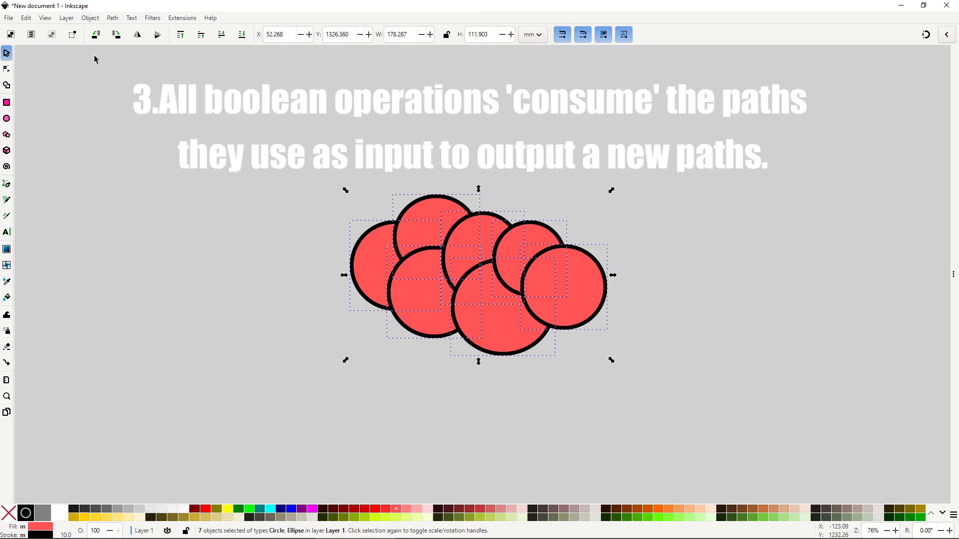
left_click(113, 18)
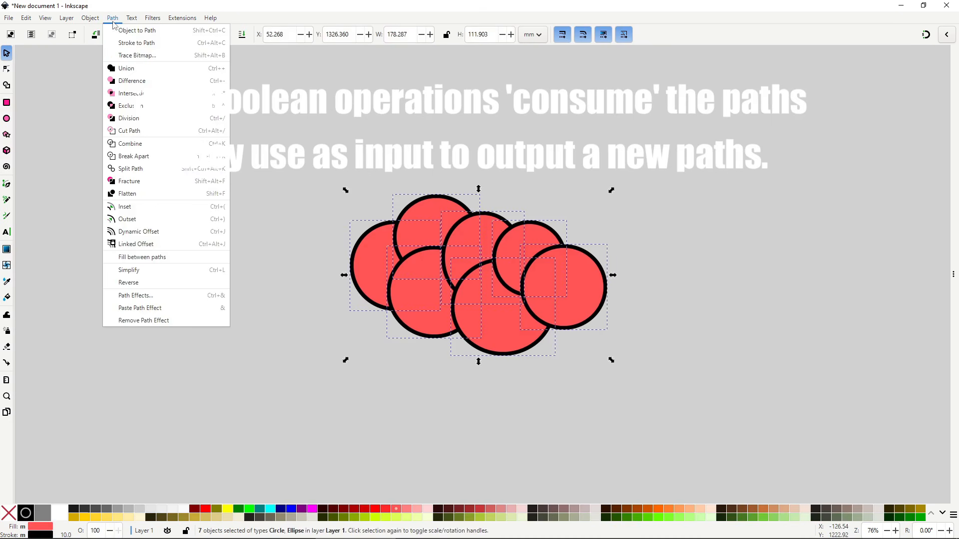
left_click(149, 69)
Move the merged cloud-like shape about 106 mm to the right and show its nodes for editing.
left_click_drag(407, 298, 686, 298)
left_click(430, 346)
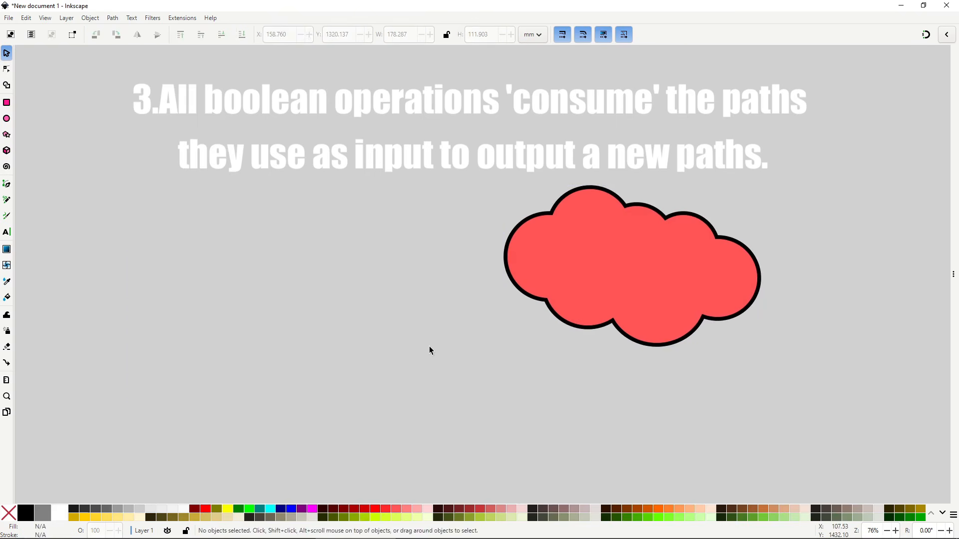
key("n")
left_click(584, 271)
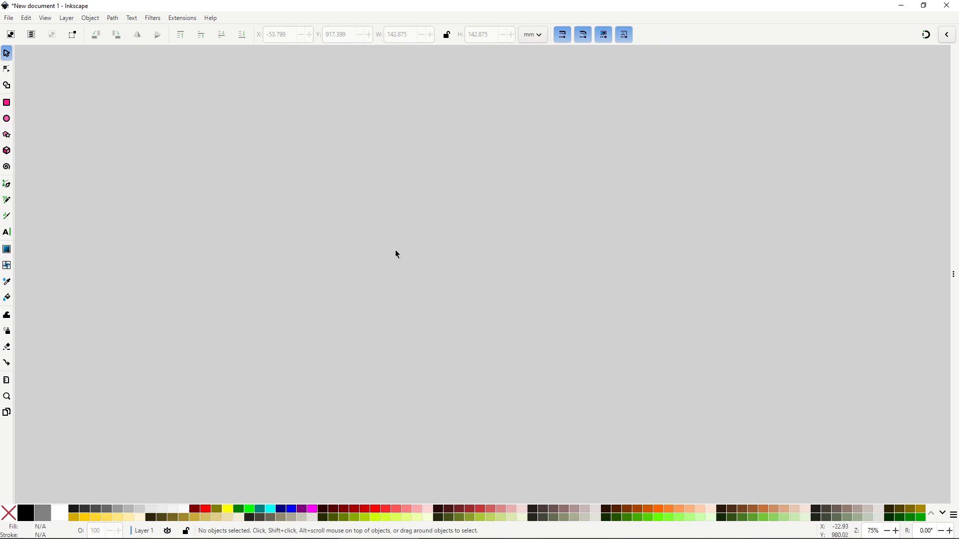
Draw a narrow upright rectangle about 38 mm wide and 180 mm tall, and round its corners.
key("r")
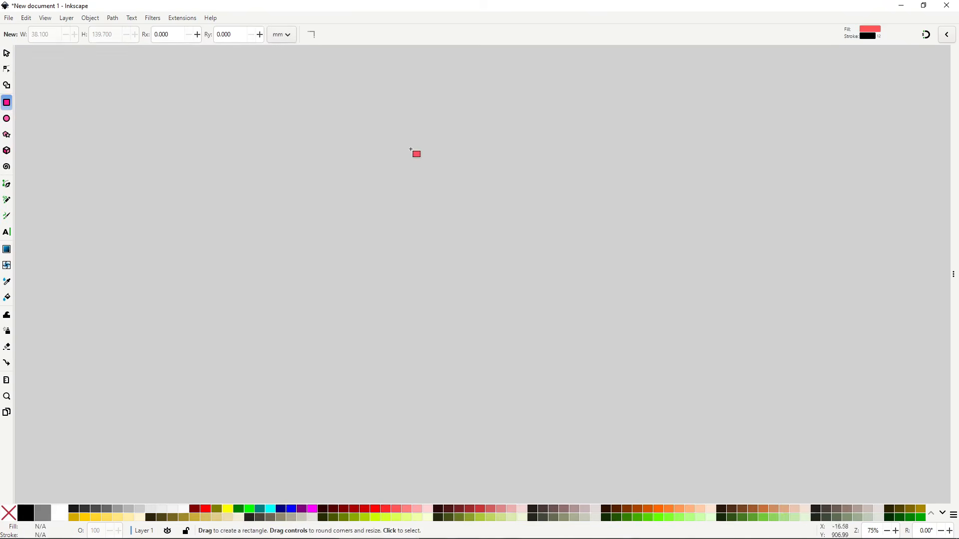
mouse_move(402, 150)
left_mouse_down()
mouse_move(498, 384)
mouse_move(456, 400)
left_mouse_up()
left_click_drag(456, 150, 525, 300)
Duplicate the rounded rectangle three times and rotate the copies in 45° steps around its centre to form eight gear teeth.
key("s")
left_click(437, 196)
key("ctrl+d")
key("ctrl+d")
key("ctrl+d")
left_click_drag(560, 244, 544, 363)
Draw a circle with a radius of about 75.5 mm centred on the crossed rectangles.
key("Escape")
left_click(7, 119)
left_click_drag(433, 274, 553, 385)
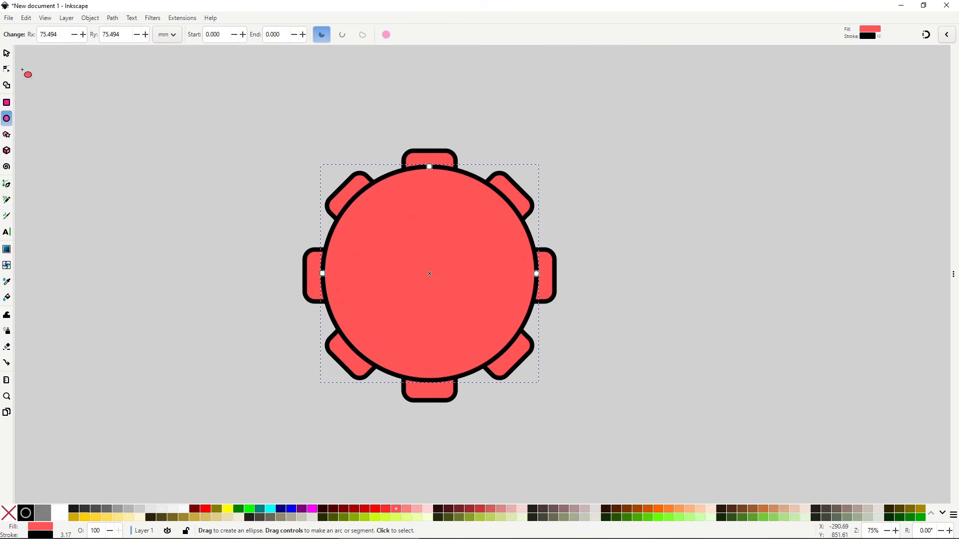
Merge the four rounded rectangles and the circle into one gear shape with Union.
key("s")
left_click_drag(202, 94, 677, 439)
left_click(118, 21)
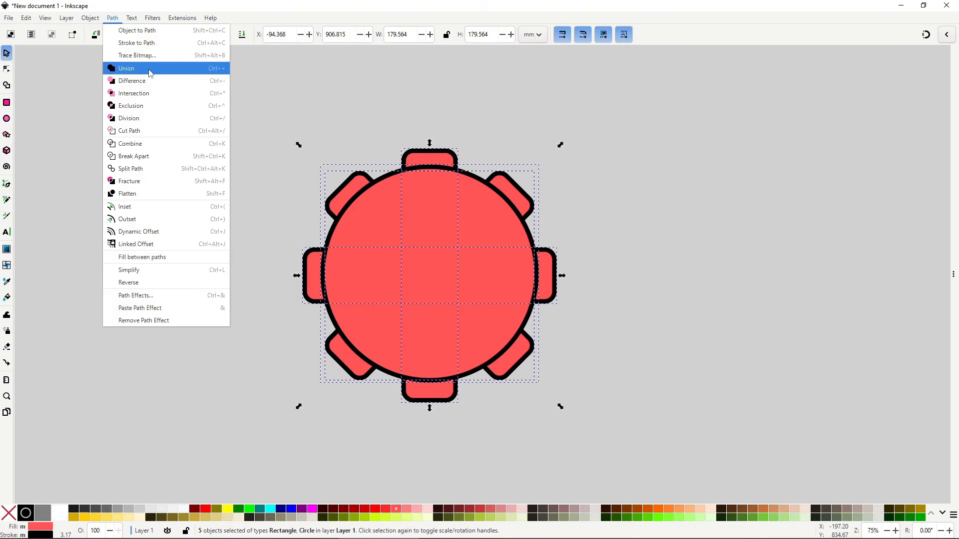
left_click(149, 73)
left_click(222, 143)
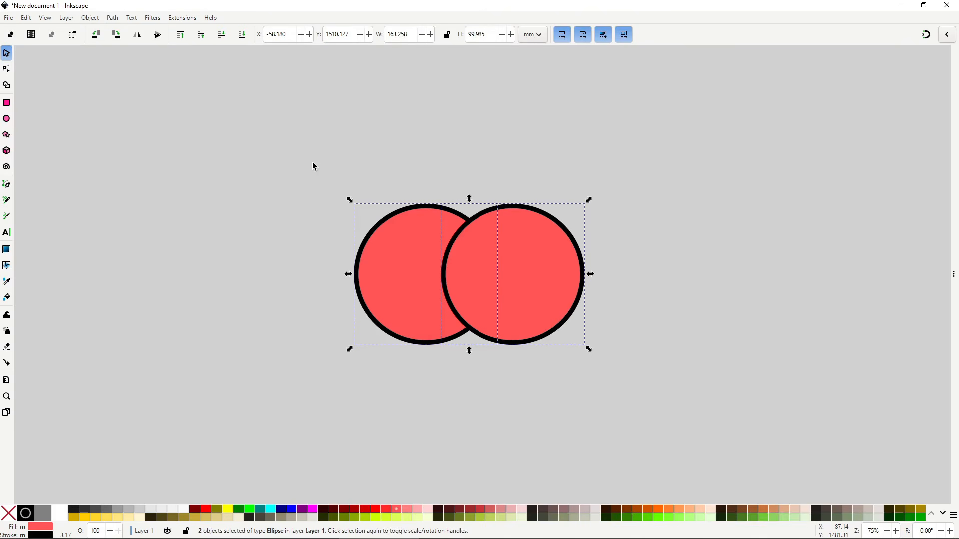
Subtract the front circle from the back circle with Difference.
left_click(113, 18)
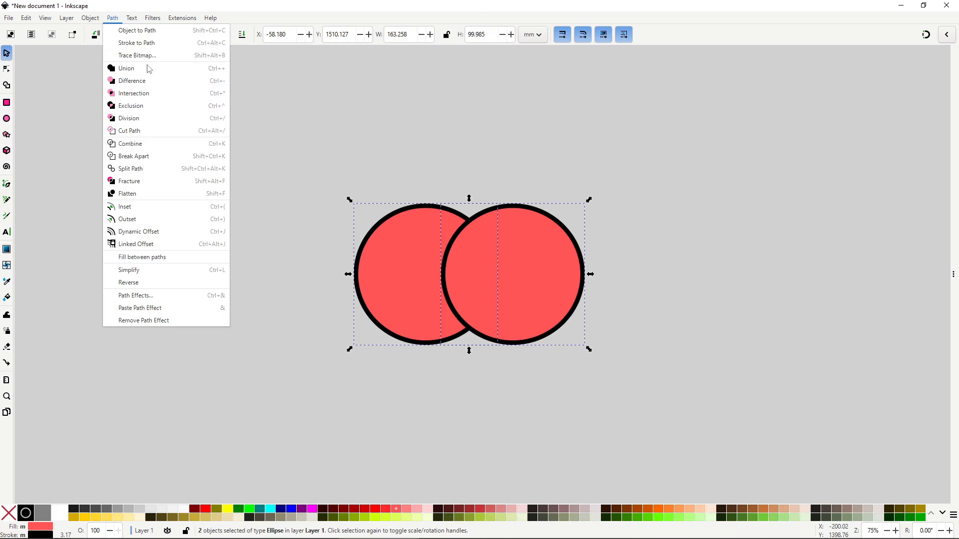
left_click(159, 82)
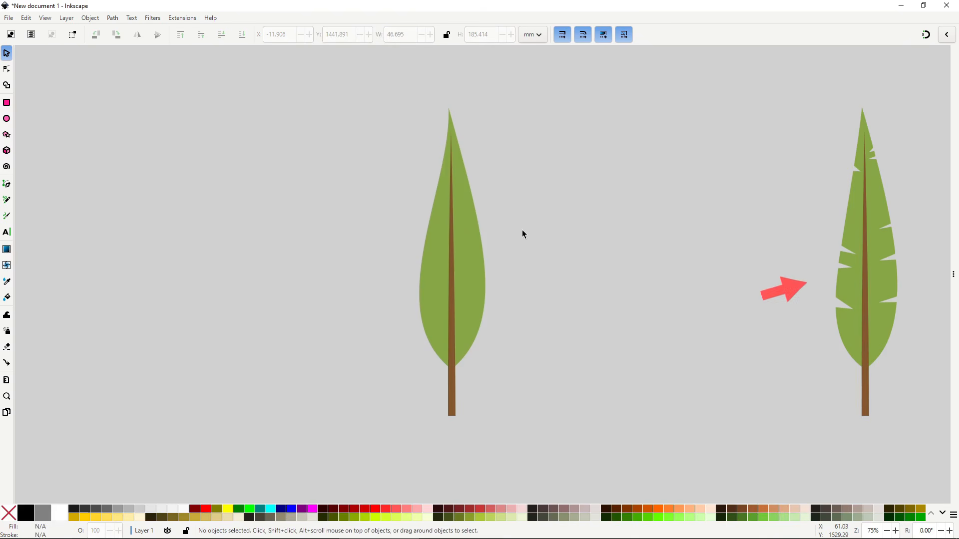
Draw two closed triangles pointing inward over the lower left and lower right edges of the whole leaf.
key("b")
left_click(407, 292)
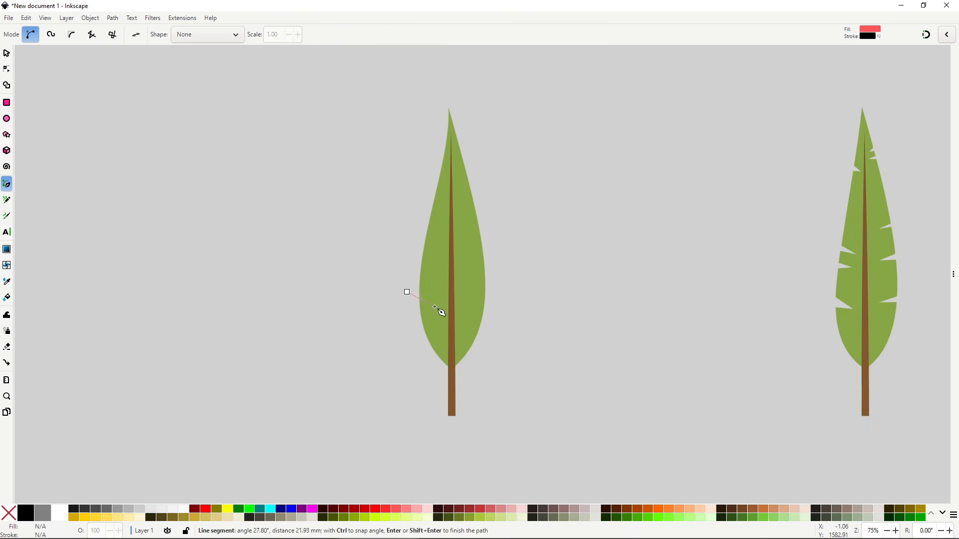
left_click(435, 308)
left_click(406, 312)
left_click(407, 292)
left_click(494, 300)
left_click(470, 307)
left_click(496, 314)
left_click(494, 301)
Draw two inward-pointing wedges over the leaf's left edge and one over its right edge around mid-height.
left_click(411, 257)
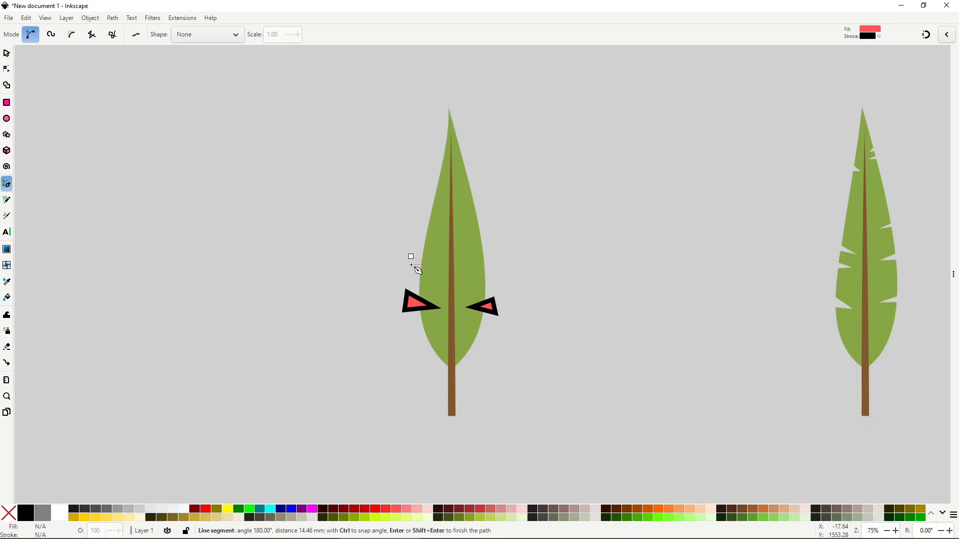
left_click(411, 264)
left_click(411, 257)
left_click(419, 234)
left_click(438, 248)
left_click(417, 242)
left_click(419, 234)
left_click(486, 235)
left_click(464, 249)
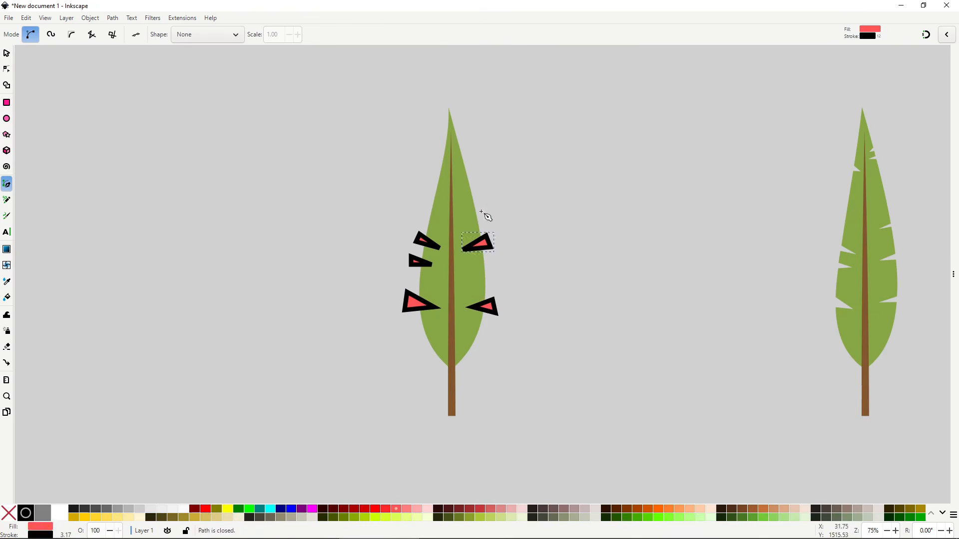
Draw three more inward-pointing wedges: one on the leaf's upper right edge and one on each side near its tip.
left_click(485, 210)
left_click(466, 219)
left_click(486, 221)
left_click(485, 210)
left_click(435, 167)
left_click(455, 158)
left_click(470, 158)
left_click(466, 150)
key("s")
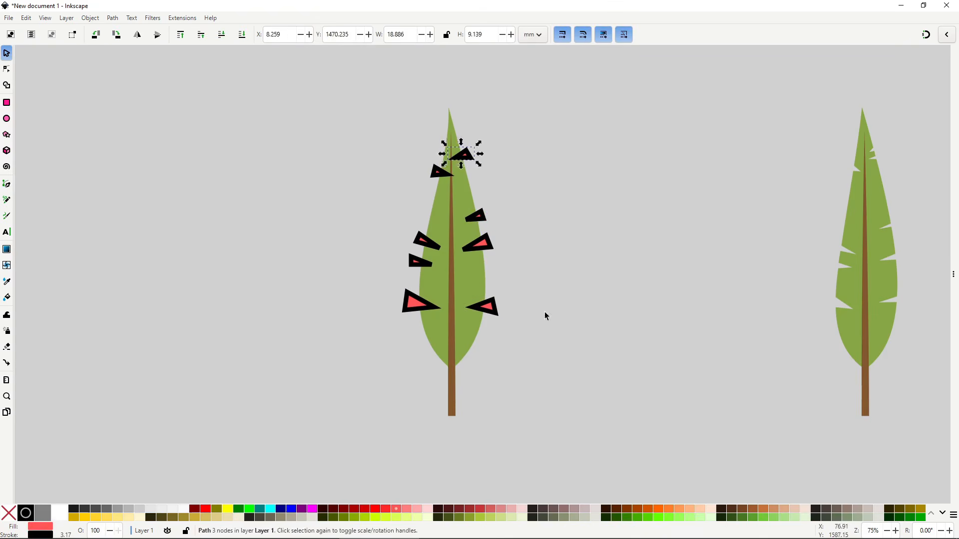
left_click(420, 303)
left_click(469, 285, "shift")
left_click(332, 205)
Cut the lowest triangles on the left and right edges out of the green leaf with Difference, one at a time.
left_click(418, 302)
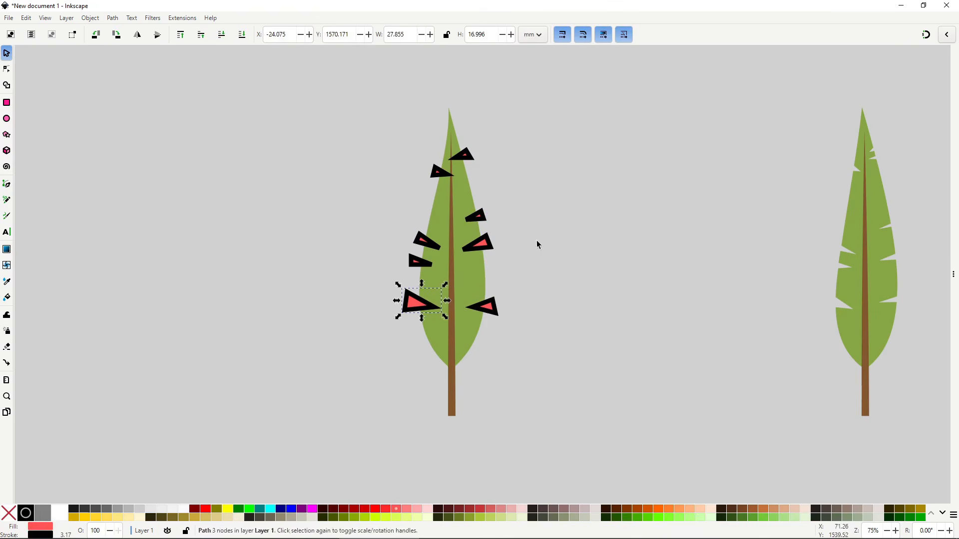
left_click(471, 273, "shift")
left_click(113, 18)
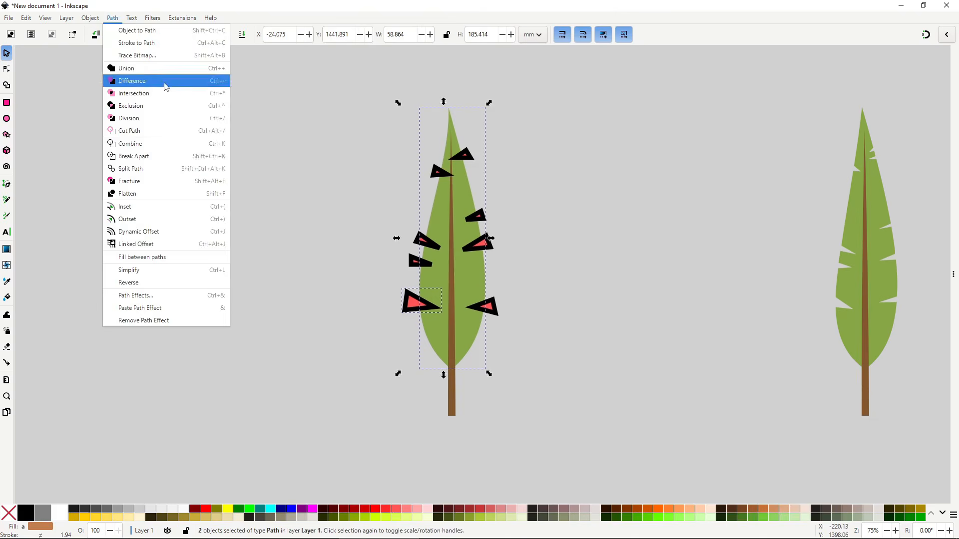
left_click(150, 80)
left_click(484, 306)
left_click(467, 279, "shift")
left_click(113, 18)
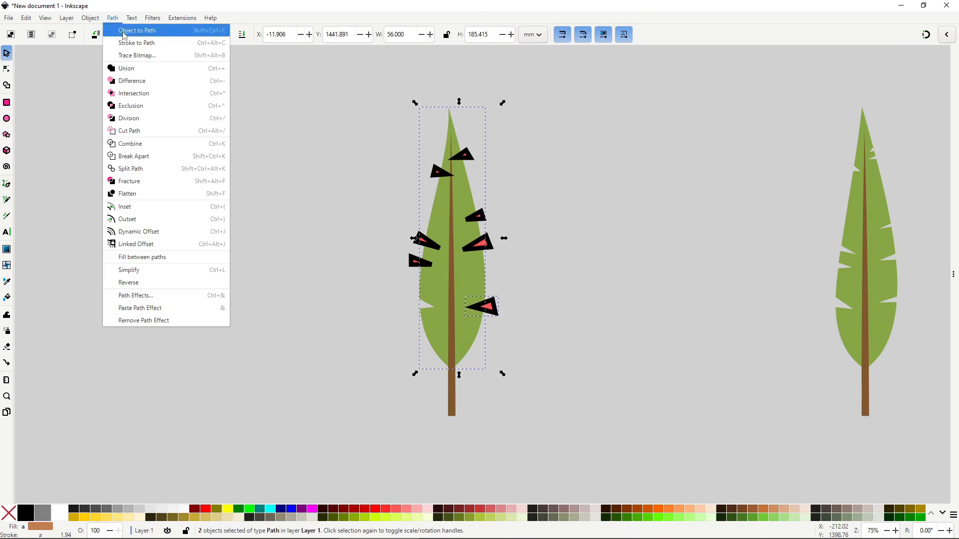
left_click(149, 81)
Subtract the middle wedge on the right edge and the lower middle wedge on the left edge from the leaf with Difference.
left_click(479, 246)
left_click(475, 278, "shift")
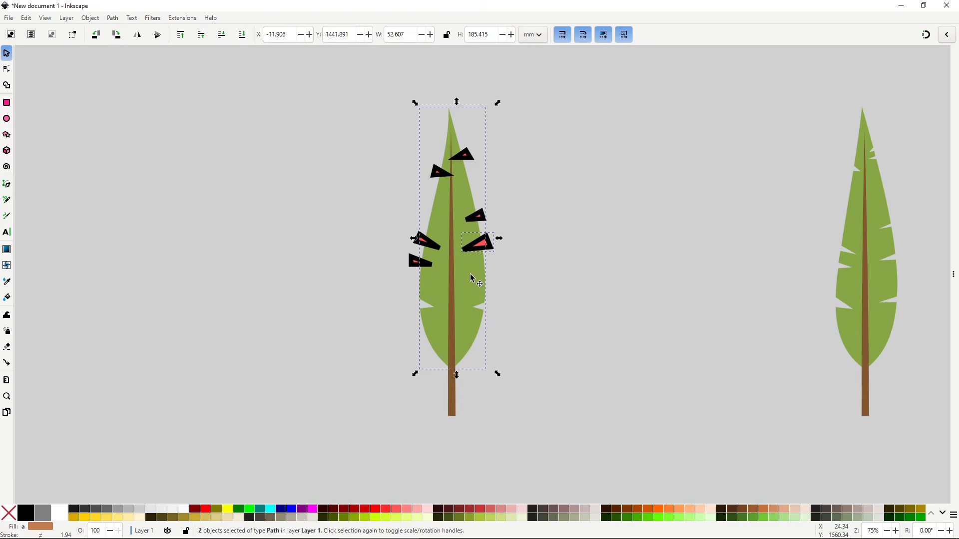
key("ctrl+minus")
left_click(421, 260)
left_click(482, 281, "shift")
key("ctrl+minus")
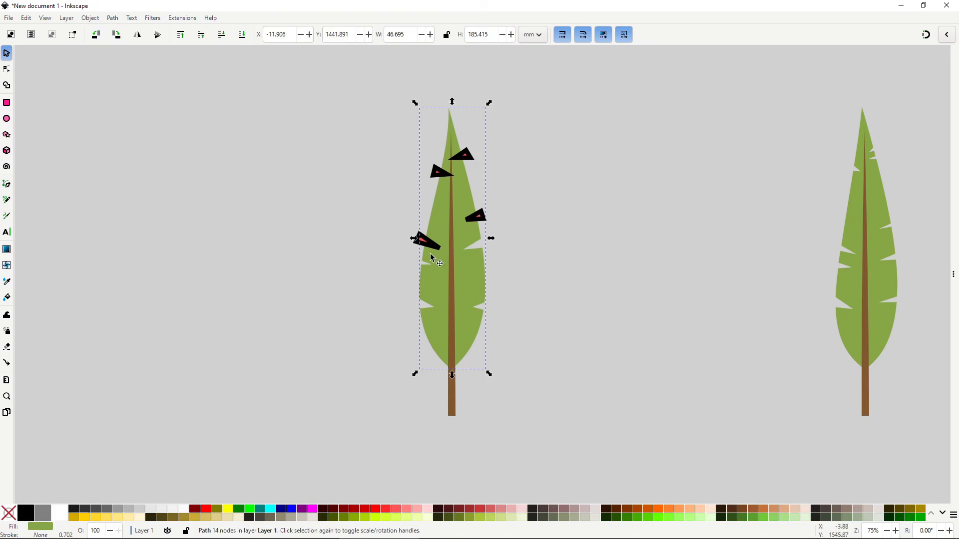
Subtract the remaining middle wedge on the left edge and the upper wedge on the right edge from the leaf with Difference.
left_click(427, 242)
left_click(475, 273, "shift")
key("ctrl+minus")
left_click(477, 216)
left_click(470, 277, "shift")
key("ctrl+minus")
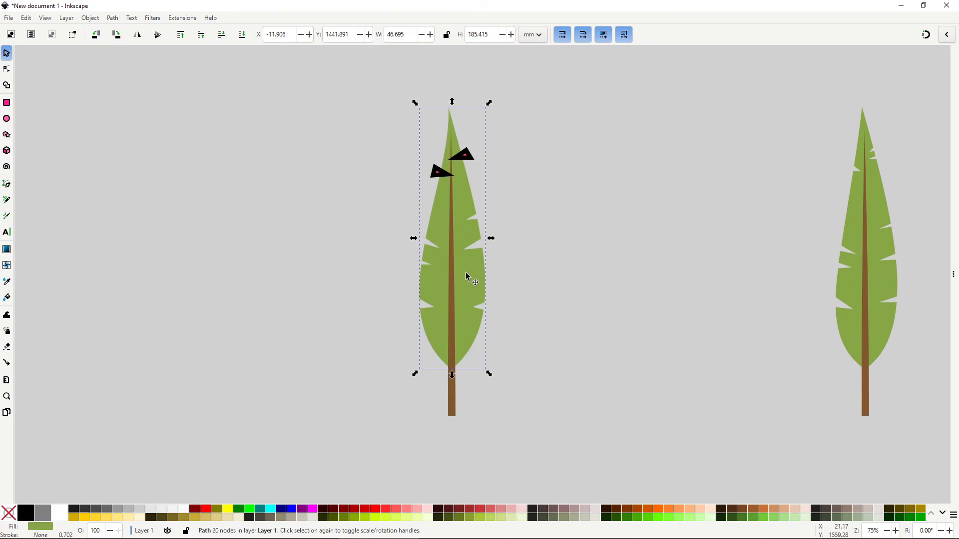
Cut the last two wedges near the tip out of the leaf with Difference, and deselect everything.
left_click(441, 172)
left_click(467, 198, "shift")
key("ctrl+minus")
left_click(465, 156)
left_click(469, 199, "shift")
key("ctrl+minus")
left_click(598, 299)
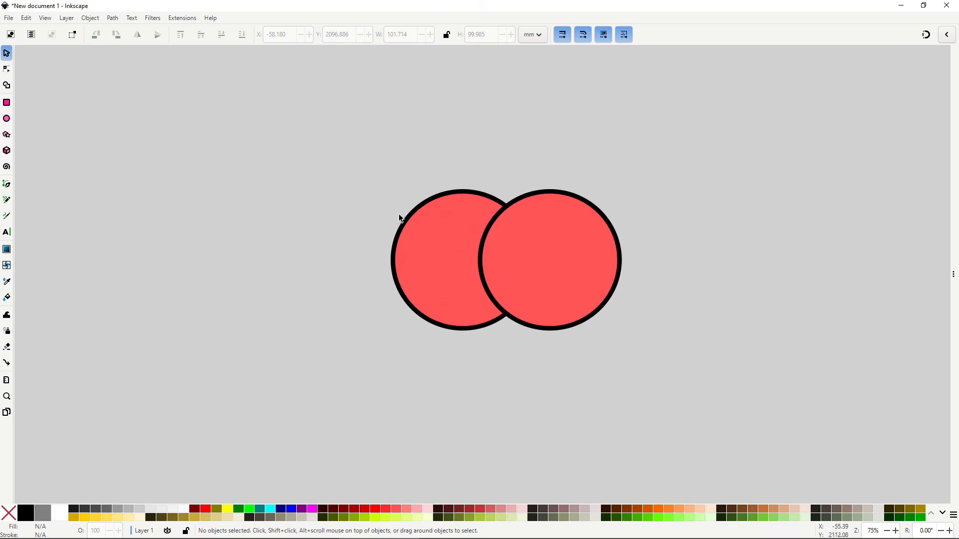
Reduce the two overlapping circles to their shared area with Intersection.
key("ctrl+a")
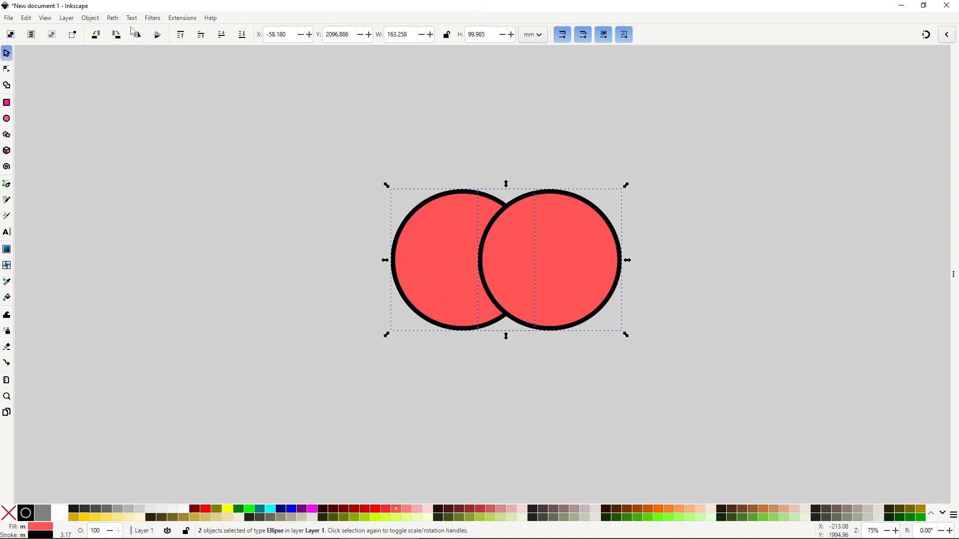
left_click(113, 18)
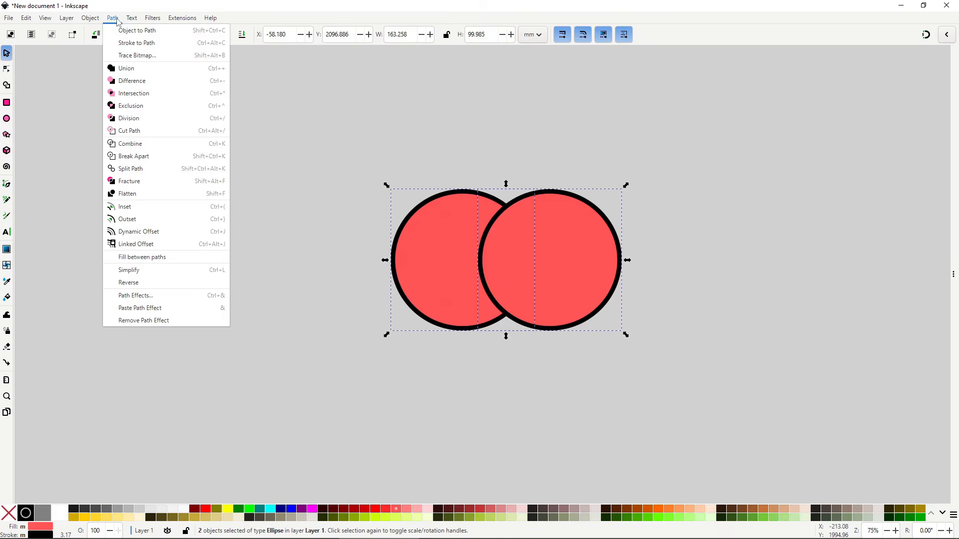
left_click(162, 98)
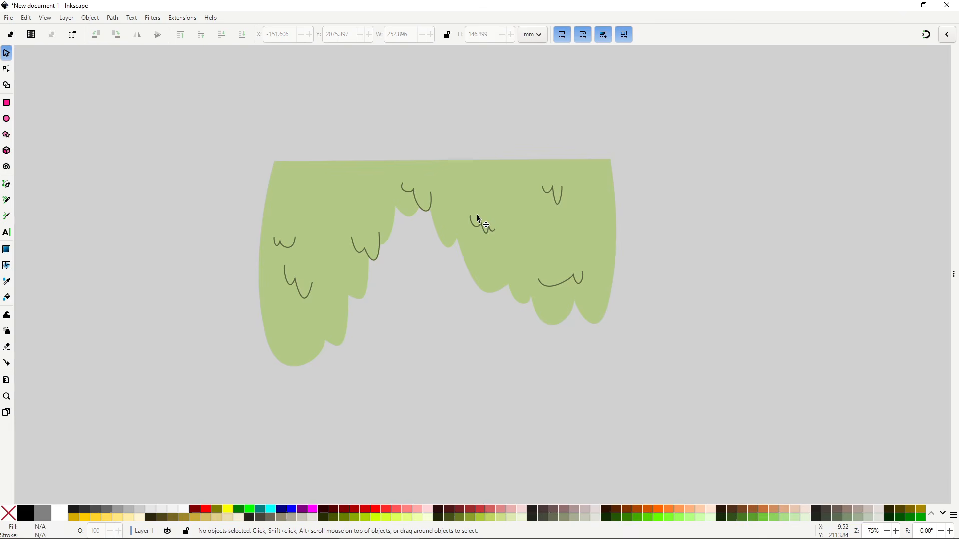
Draw a closed freehand brown shape with a scalloped upper edge over the lower part of the green foliage.
left_click(504, 238)
left_click(656, 278)
key("p")
mouse_move(245, 296)
left_mouse_down()
mouse_move(311, 311)
mouse_move(376, 209)
mouse_move(406, 192)
mouse_move(563, 290)
mouse_move(616, 278)
mouse_move(415, 443)
mouse_move(210, 362)
mouse_move(240, 273)
mouse_move(245, 295)
left_mouse_up()
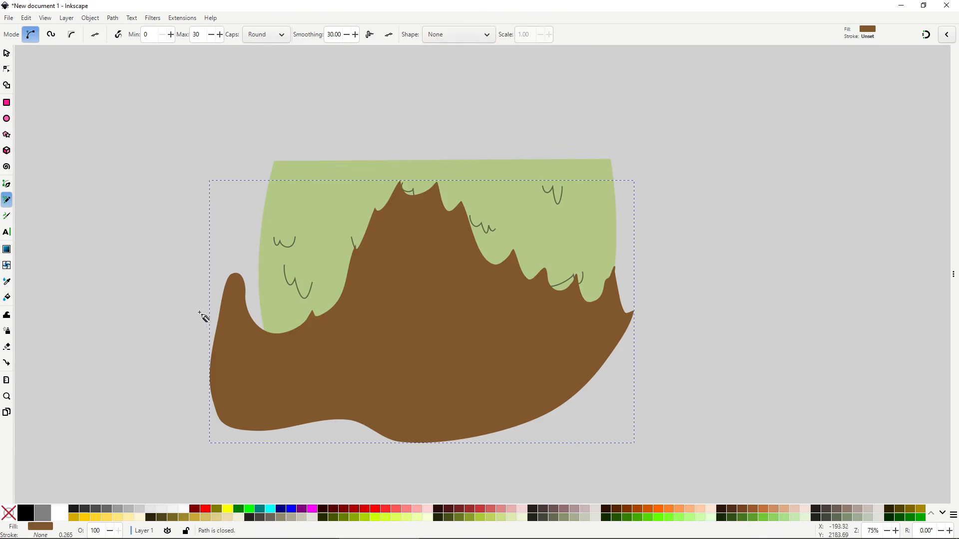
Darken the brown shape's fill to a lightness of 11, lower its alpha until it is translucent, and deselect it.
key("ctrl+shift+f")
left_click_drag(823, 407, 792, 413)
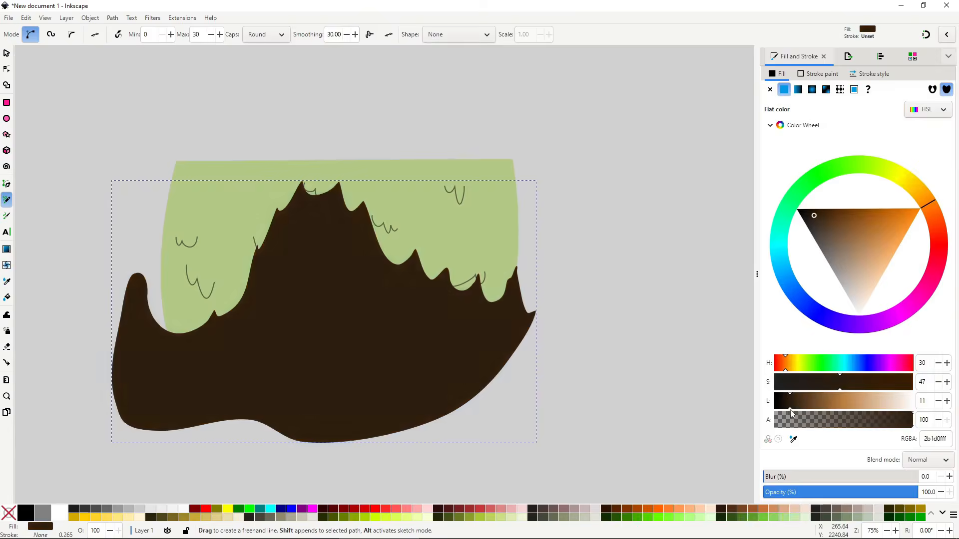
left_click(782, 421)
left_click(799, 421)
left_click(758, 277)
key("s")
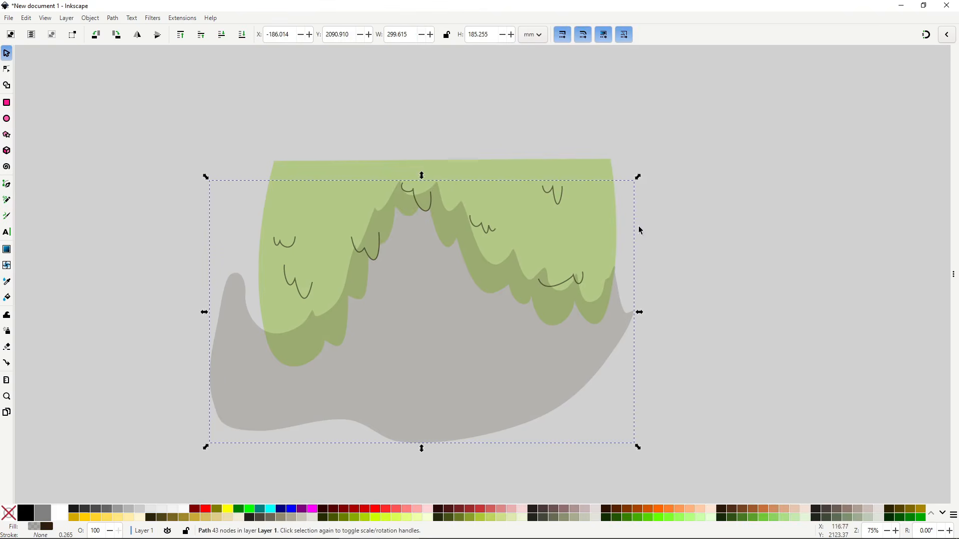
left_click(639, 225)
Try to intersect the translucent dark shape directly with the green foliage, and undo it.
left_click(510, 366)
left_click(589, 234, "shift")
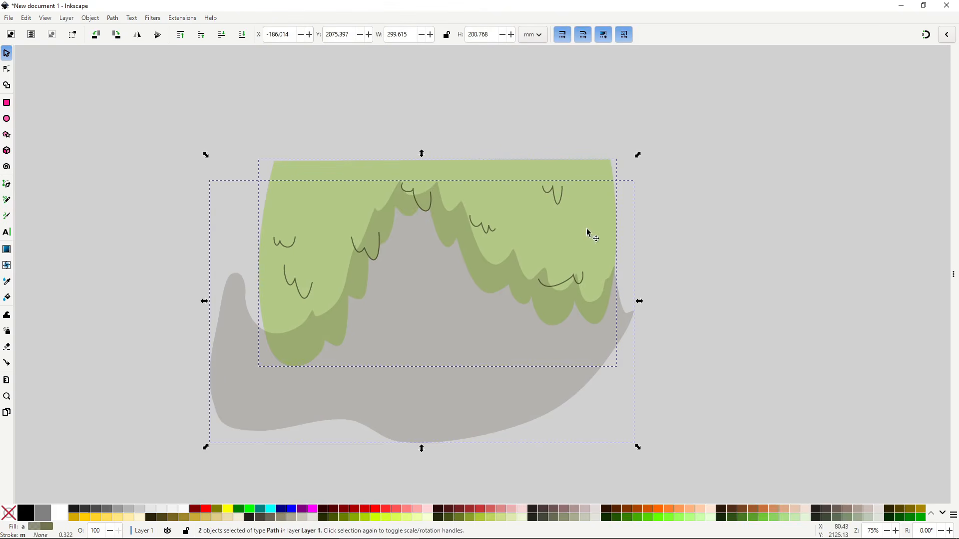
left_click(113, 18)
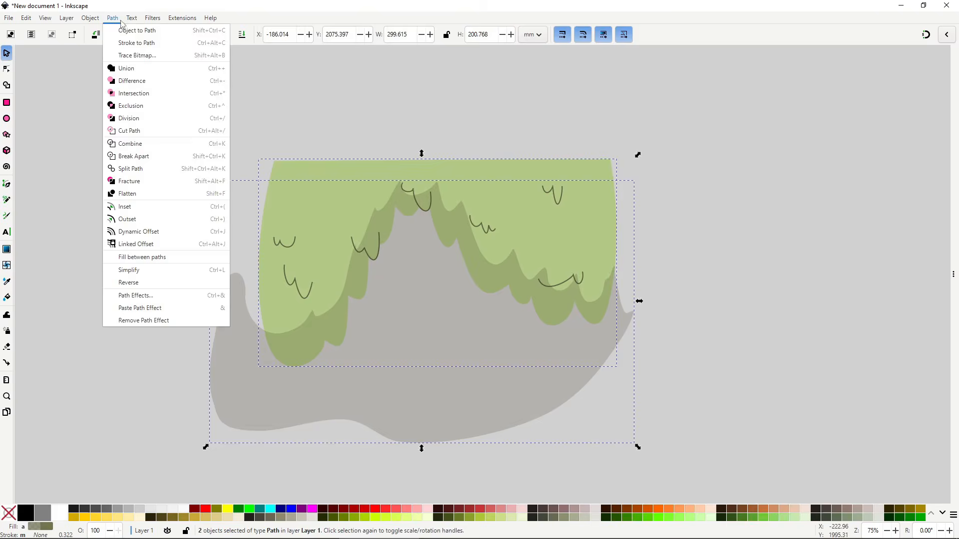
left_click(153, 96)
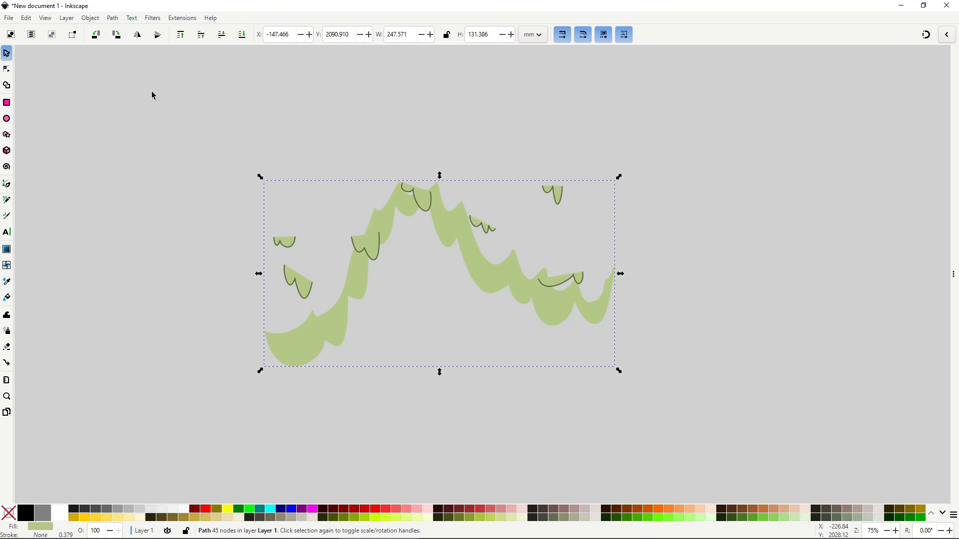
left_click_drag(357, 298, 378, 353)
key("ctrl+z")
key("ctrl+z")
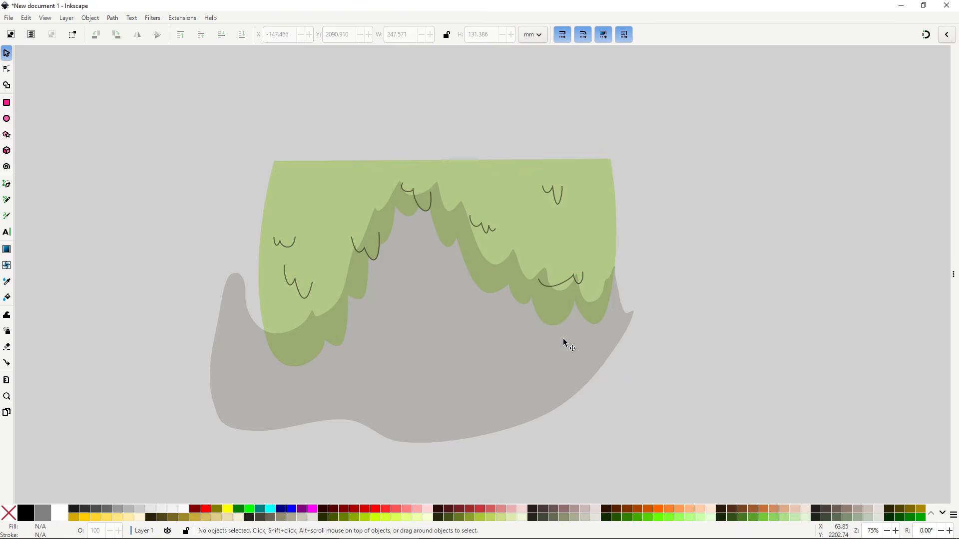
Duplicate the green foliage and intersect the copy with the translucent dark shape to make a shadow along the scalloped edge.
left_click_drag(586, 228, 568, 177)
key("ctrl+z")
key("ctrl+d")
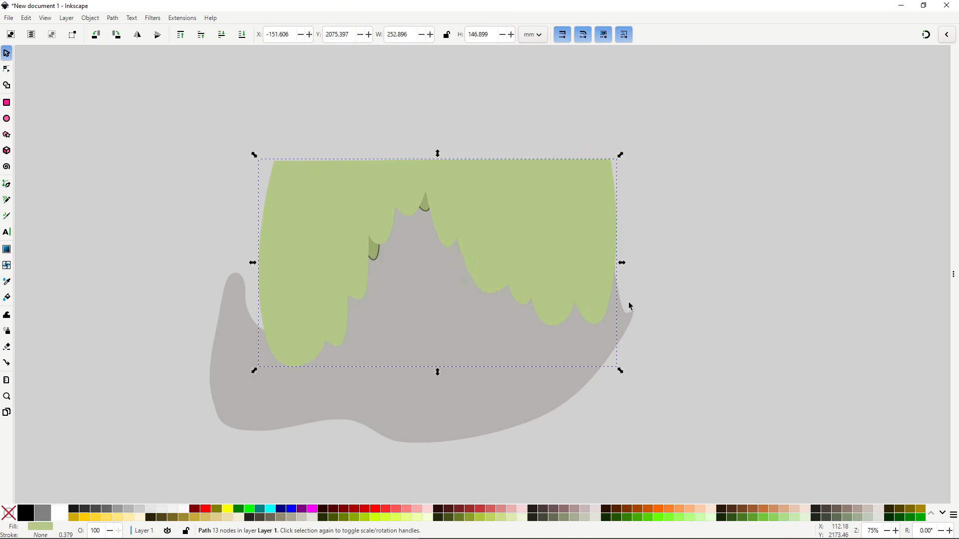
left_click(629, 303, "shift")
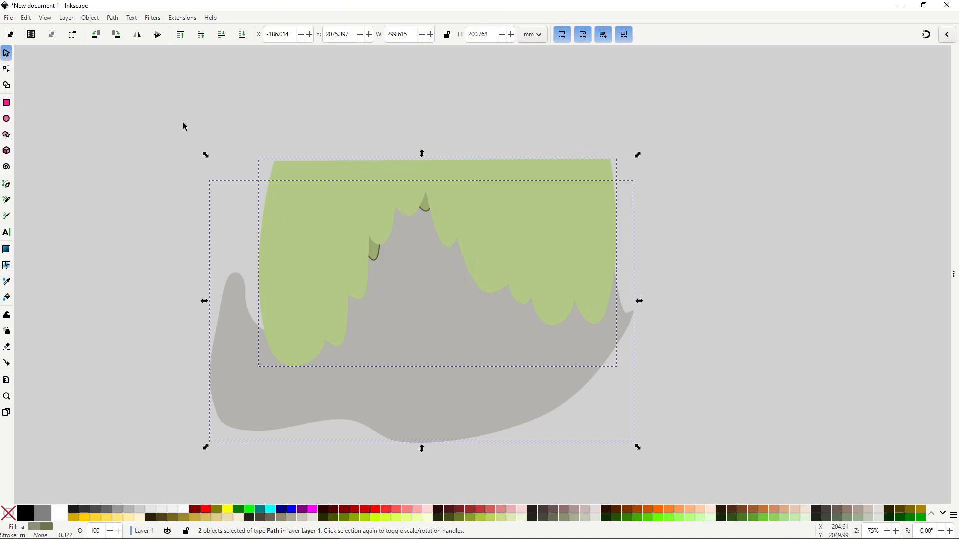
left_click(113, 18)
left_click(145, 95)
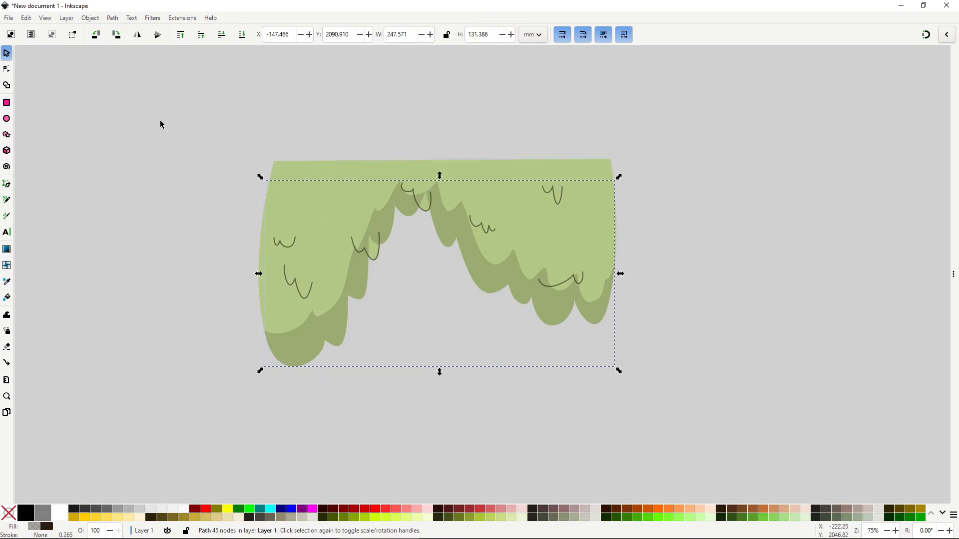
Raise the detail strokes beside the arch, at its peak and near the lower right edge above the shadow.
left_click(375, 253)
key("Home")
left_click(425, 204)
key("Home")
left_click(563, 280)
key("Home")
left_click(677, 298)
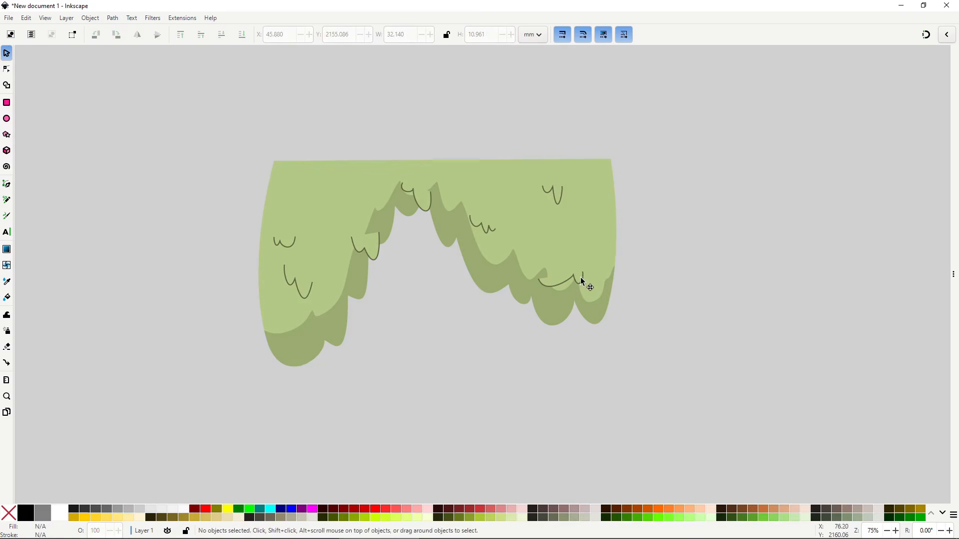
Shift the lower right detail stroke slightly up and right, and the one beside the arch slightly left.
left_click_drag(581, 278, 591, 260)
left_click(661, 307)
left_click_drag(358, 248, 337, 245)
left_click(622, 348)
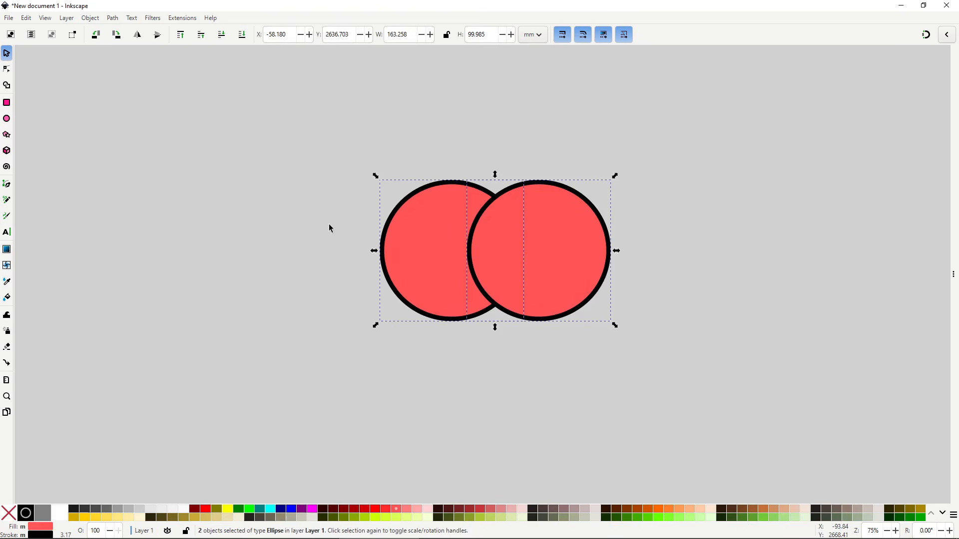
Apply Exclusion to the two overlapping circles and move the resulting shape slightly down and right.
left_click(116, 18)
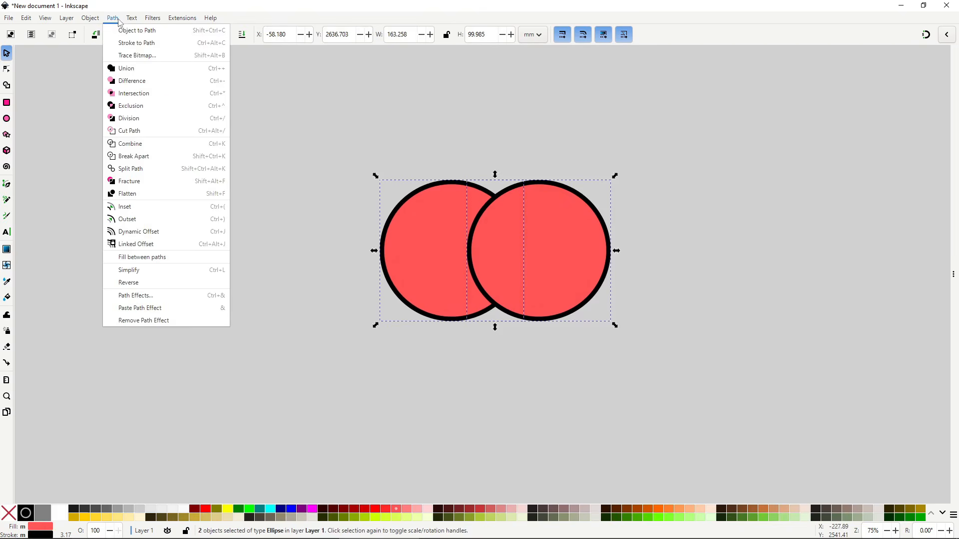
left_click(155, 105)
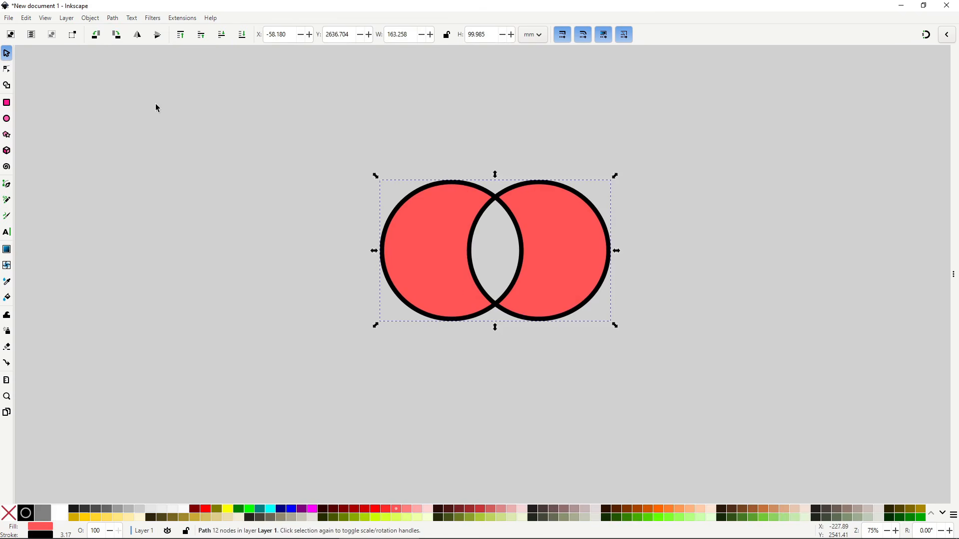
left_click(432, 337)
mouse_move(433, 297)
left_mouse_down()
mouse_move(396, 302)
mouse_move(443, 303)
left_mouse_up()
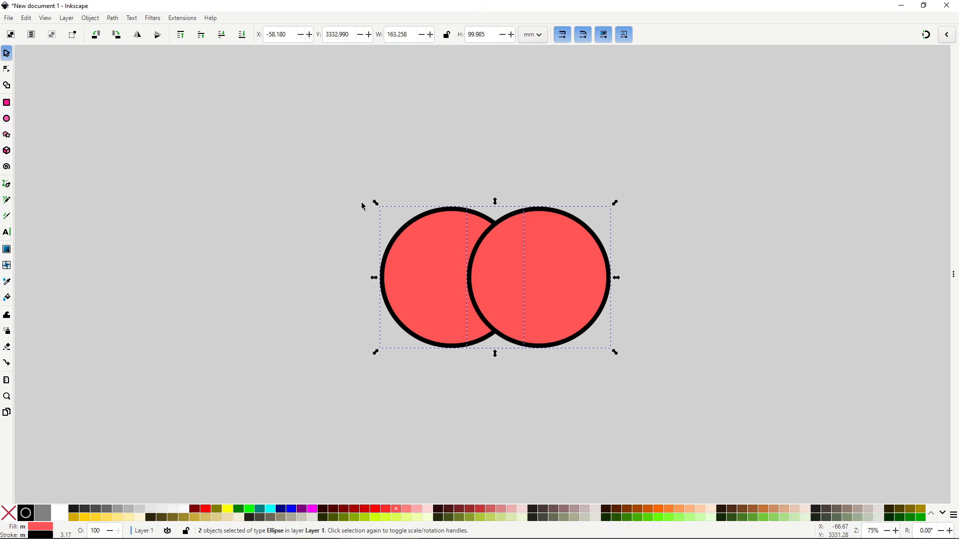
Split the rear circle along the front circle's outline with Division, and move the lens-shaped piece slightly to the right.
left_click(118, 20)
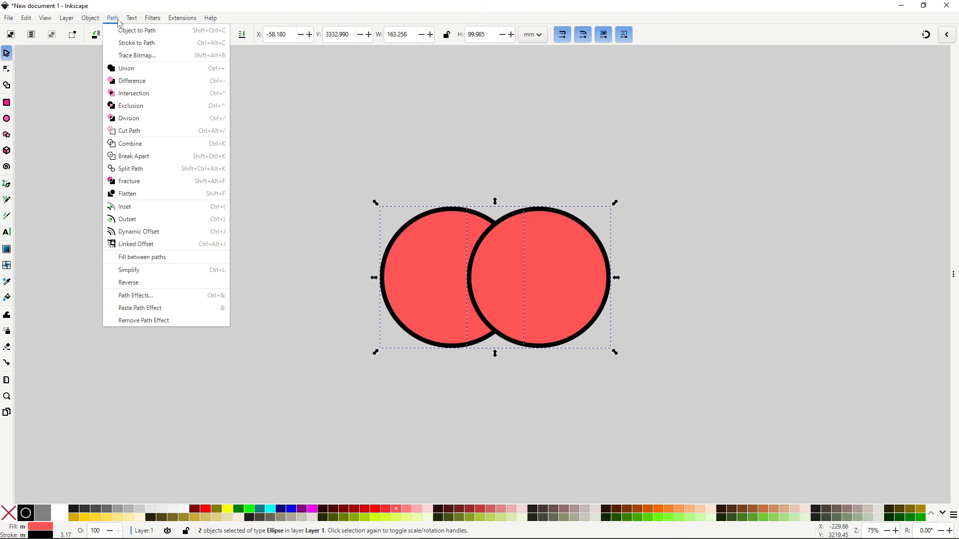
left_click(142, 118)
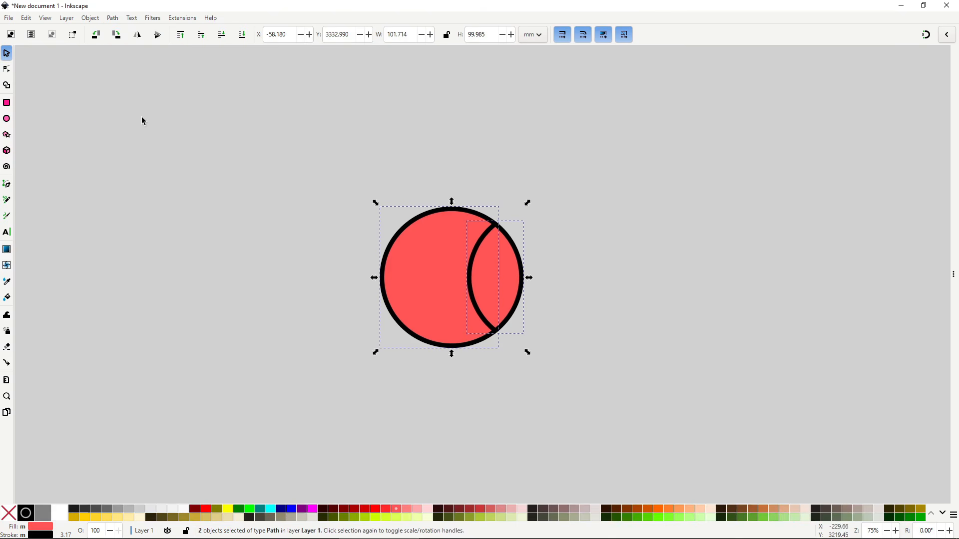
left_click(259, 216)
left_click_drag(501, 282, 519, 286)
left_click(310, 320)
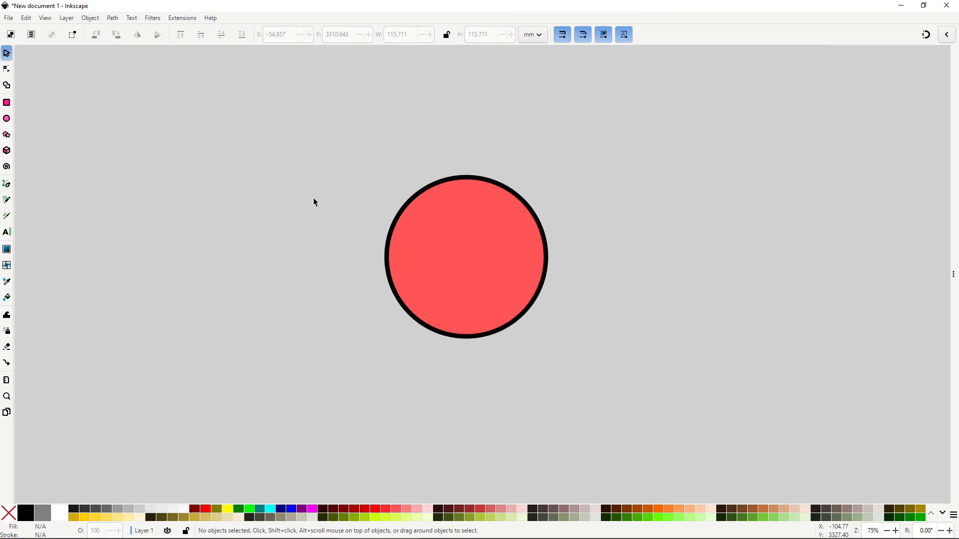
Draw a downward-bowed curve with the Pen tool from beyond the circle's left side to beyond its right, and remove its fill.
key("b")
left_click(350, 194)
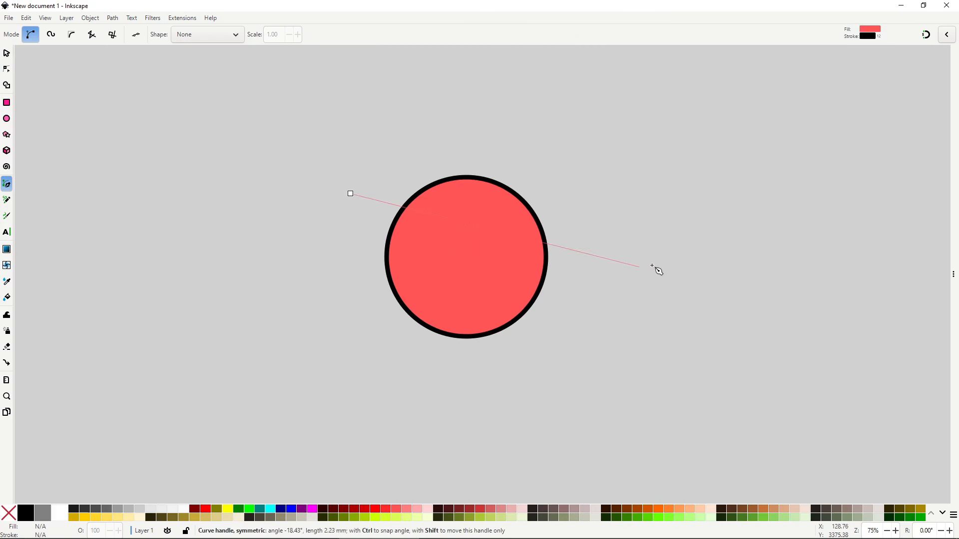
left_click_drag(641, 268, 854, 221)
key("Return")
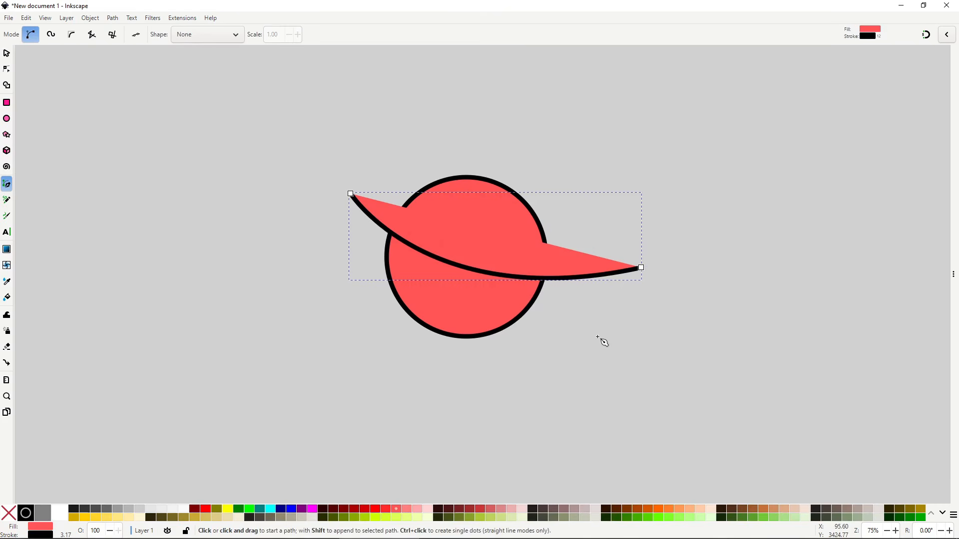
left_click(8, 513)
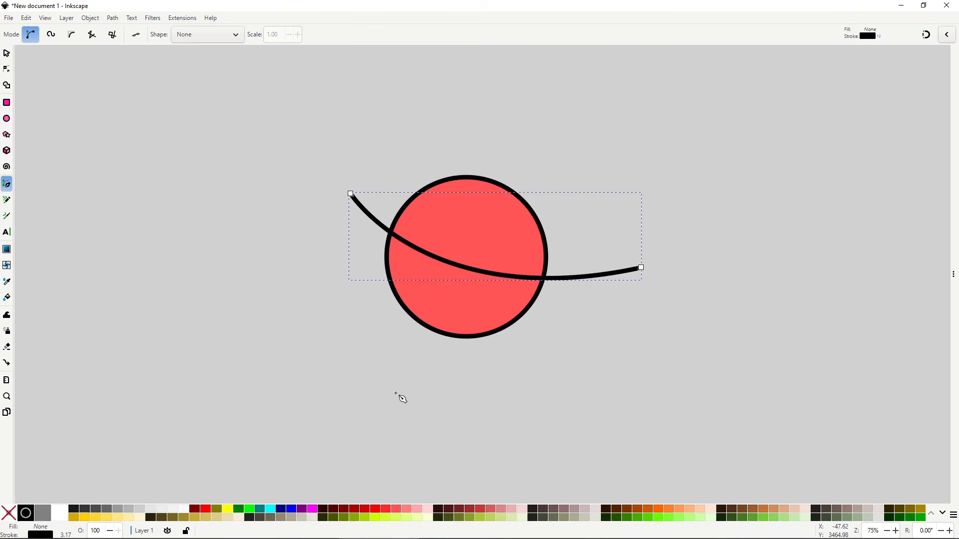
Divide the red circle along the curved line with Division, and move the upper piece slightly up and right.
key("s")
left_click(489, 236, "shift")
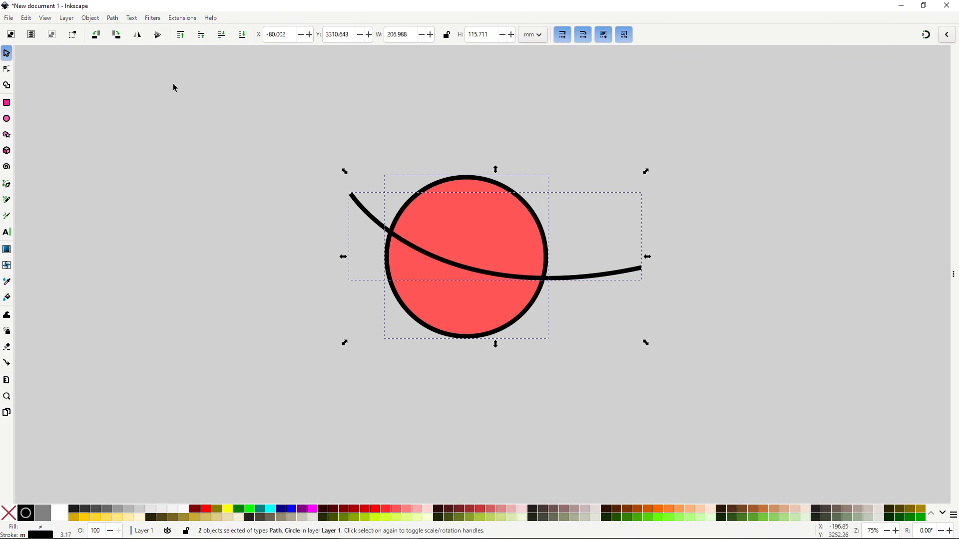
left_click(114, 19)
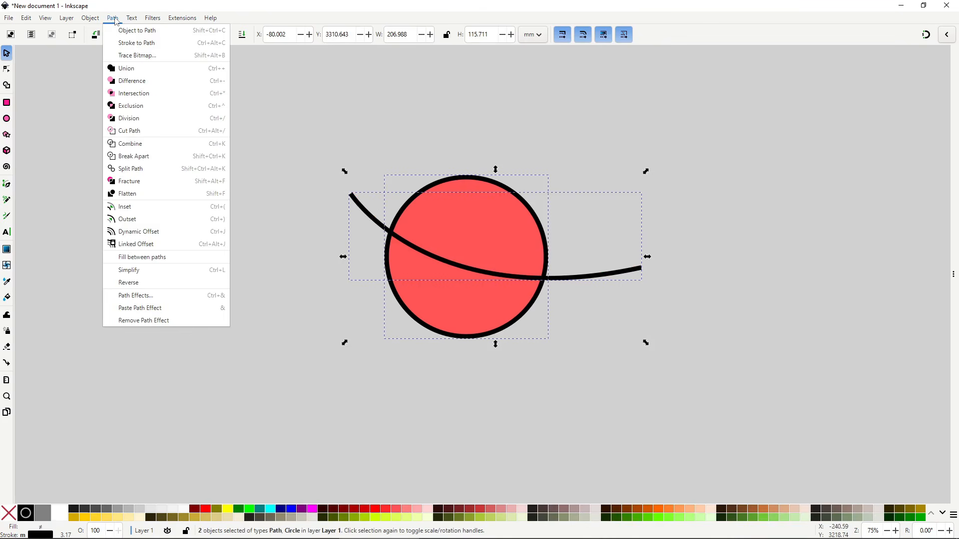
left_click(147, 119)
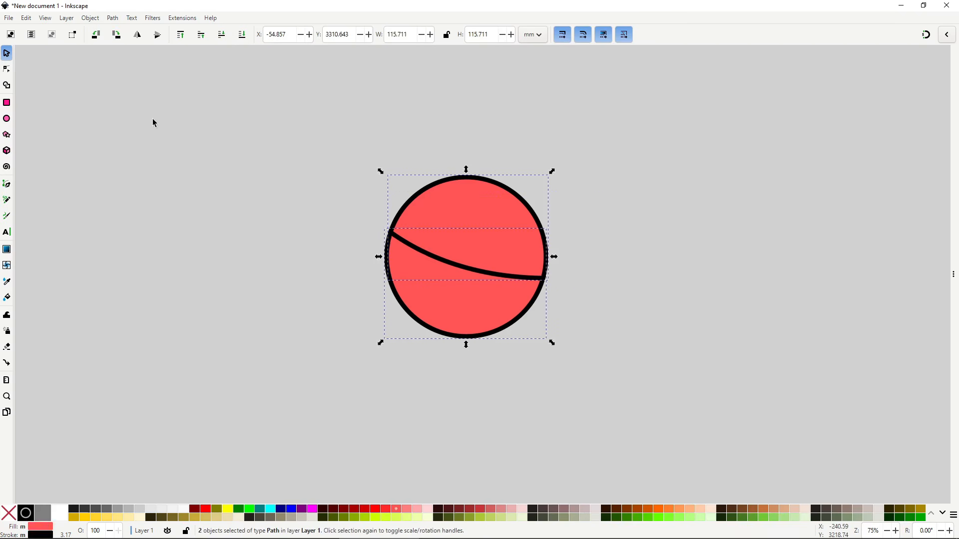
left_click(332, 254)
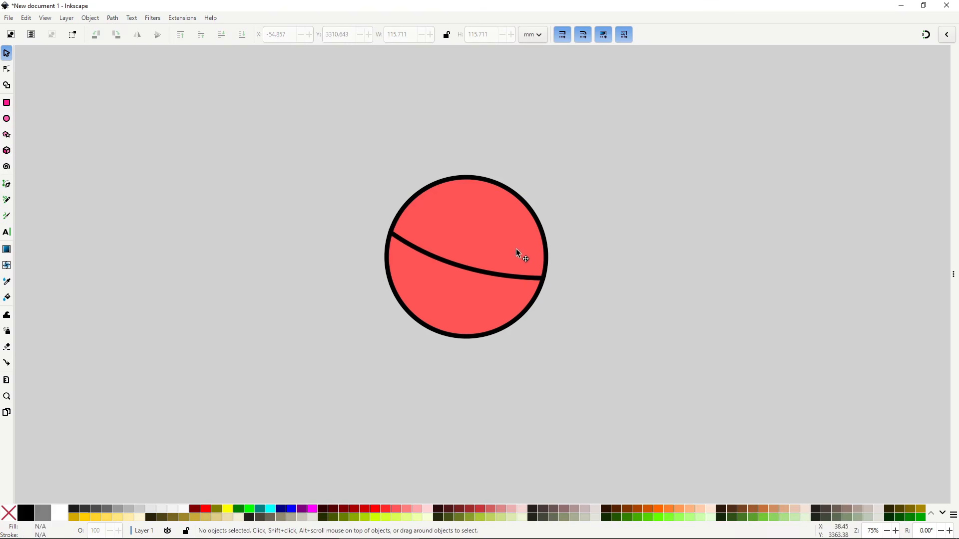
left_click_drag(516, 249, 529, 229)
left_click(668, 317)
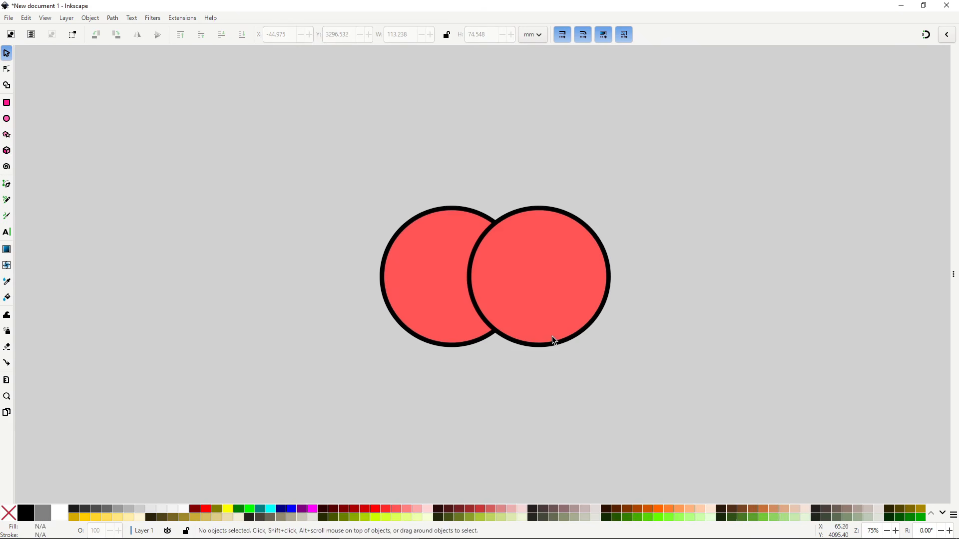
Apply Cut Path to the next two overlapping circles and move the right arc segment slightly to the right.
left_click(392, 259)
left_click(548, 262, "shift")
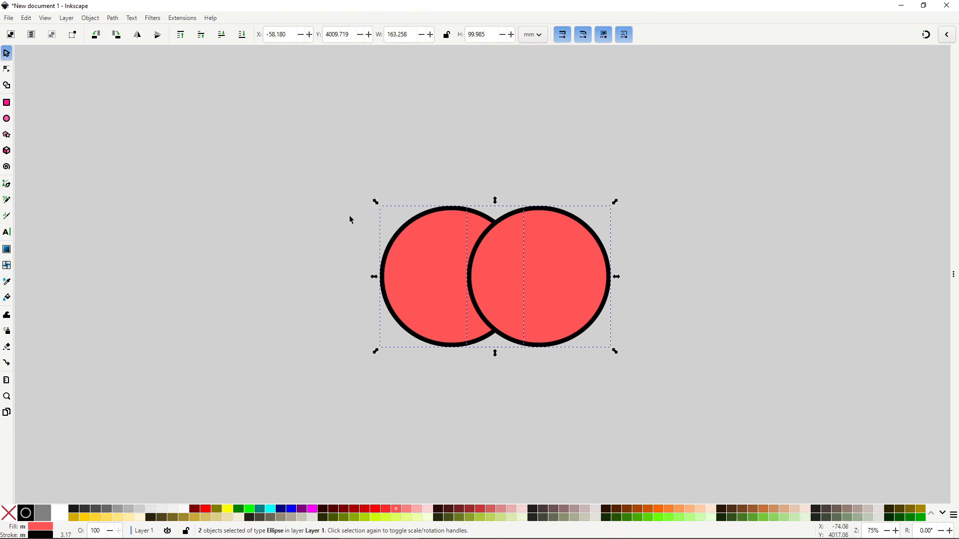
left_click(113, 19)
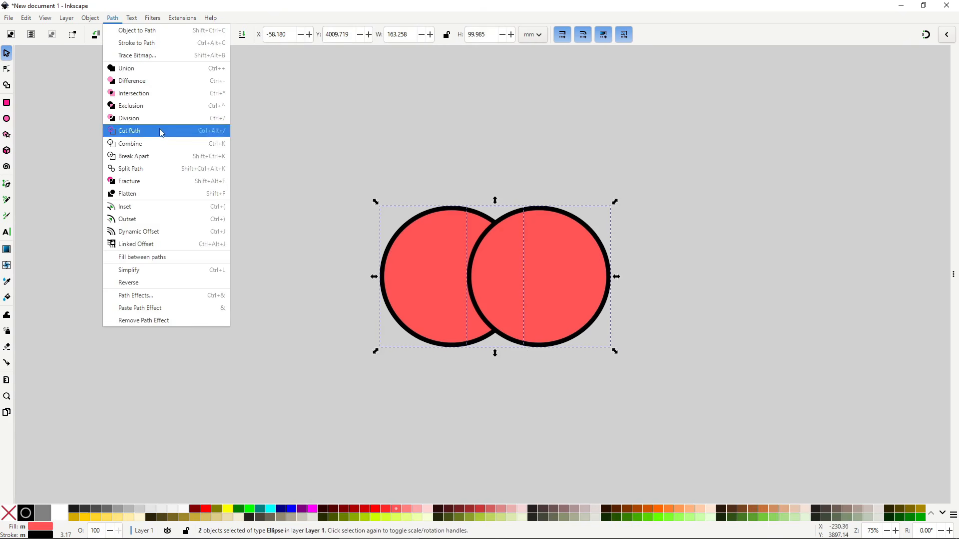
left_click(212, 130)
left_click(232, 245)
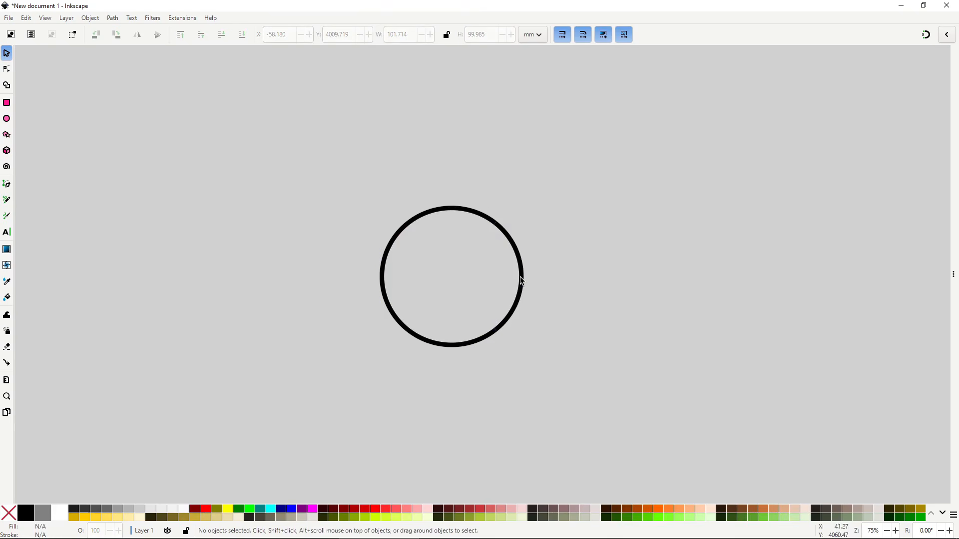
left_click_drag(521, 278, 550, 280)
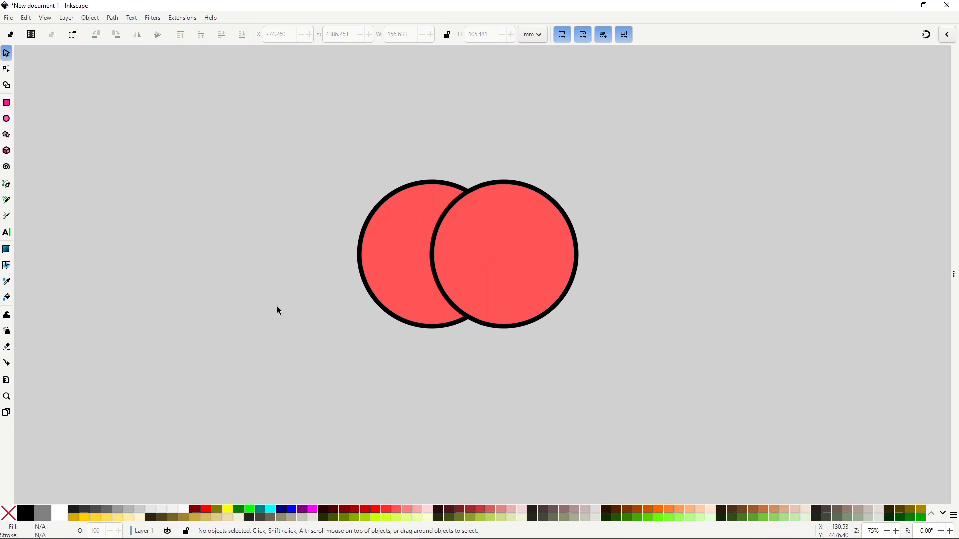
Merge all three fragments of the two overlapping circles into one shape with the Shape Builder, and apply the result.
left_click_drag(310, 148, 579, 352)
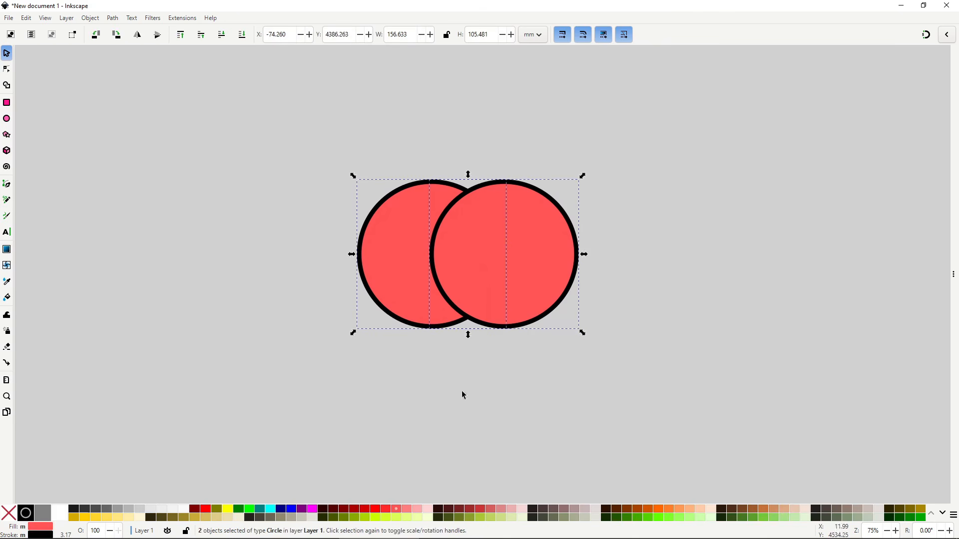
left_click(7, 86)
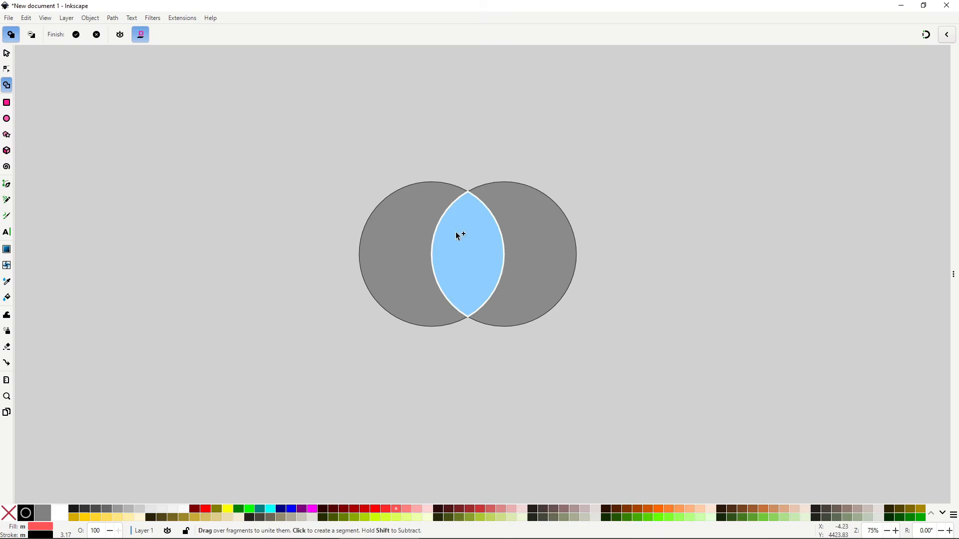
left_click(439, 252)
mouse_move(440, 251)
left_mouse_down()
mouse_move(418, 250)
mouse_move(415, 330)
left_mouse_up()
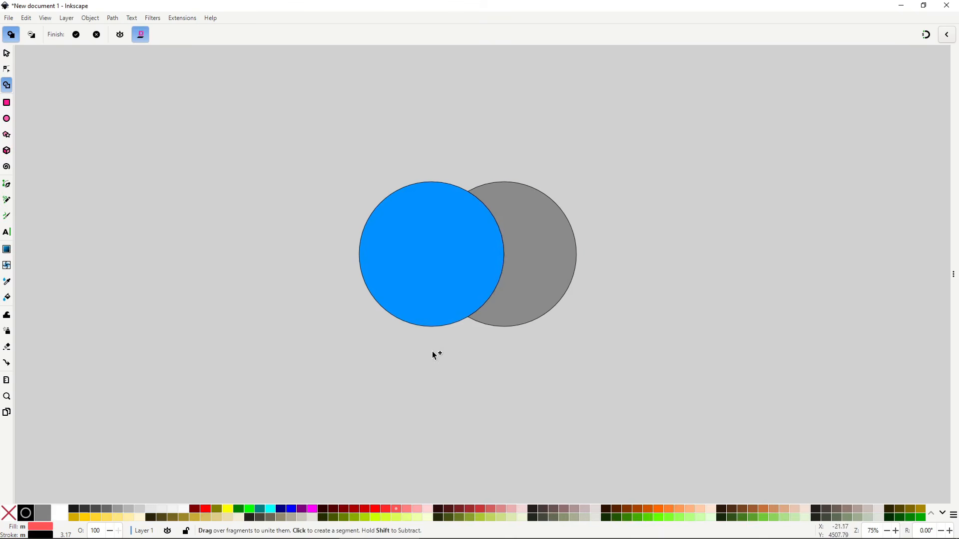
left_click(530, 273)
mouse_move(484, 270)
left_mouse_down()
mouse_move(522, 256)
mouse_move(526, 344)
left_mouse_up()
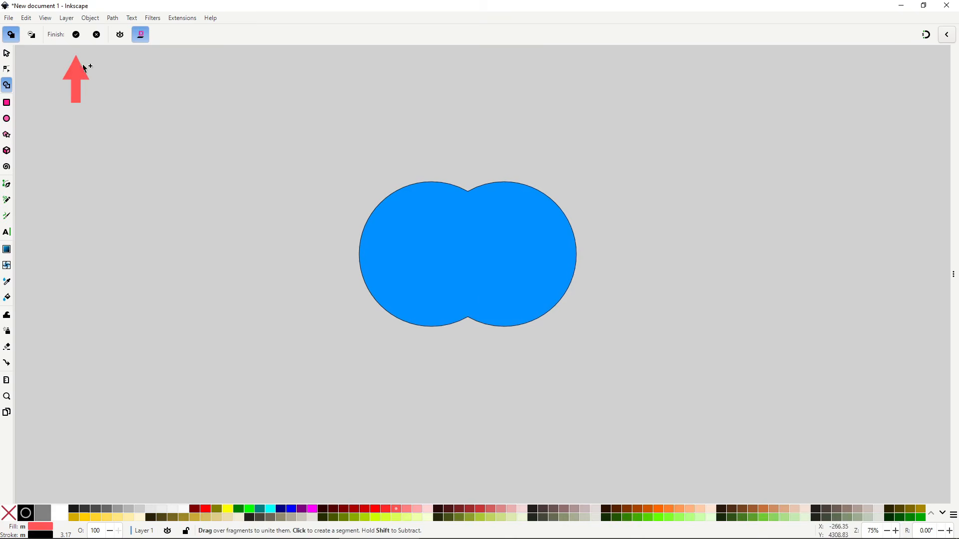
left_click(75, 36)
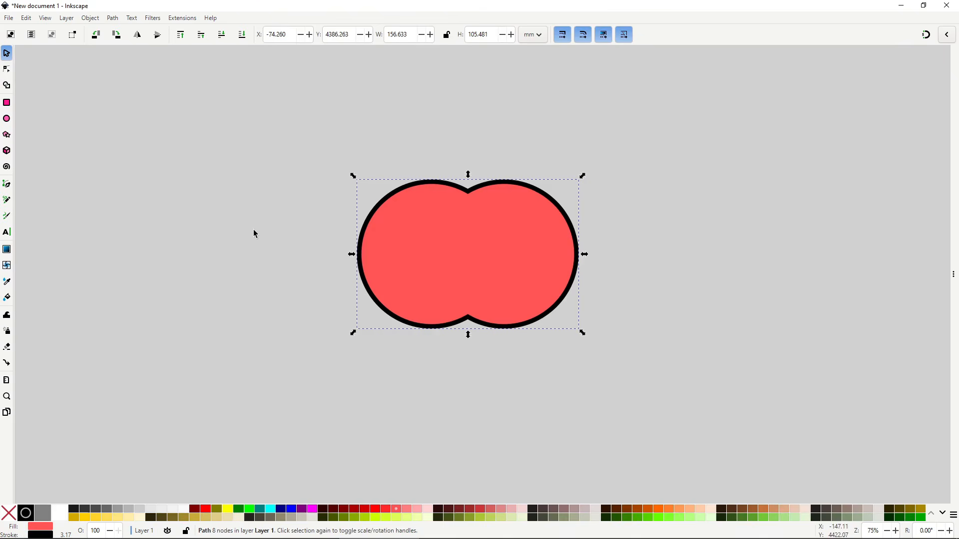
Undo the circle merge, subtract the intersection and right-hand crescent with the Shape Builder, and apply the result.
key("ctrl+z")
key("x")
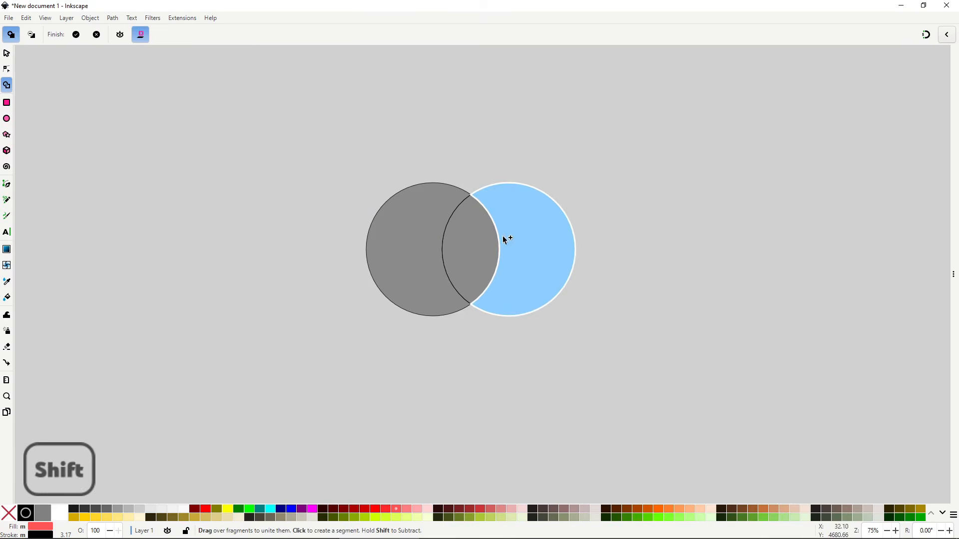
left_click(477, 242, "shift")
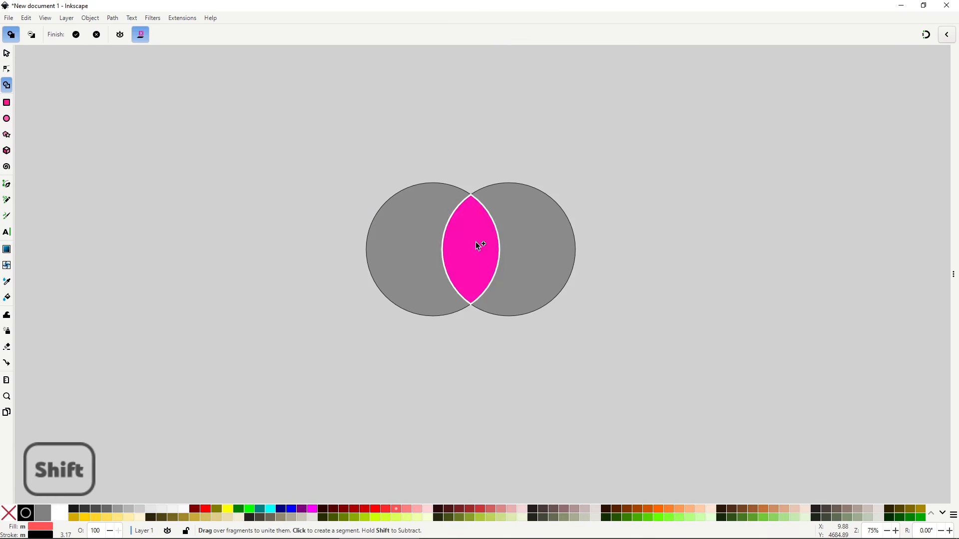
left_click(550, 242, "shift")
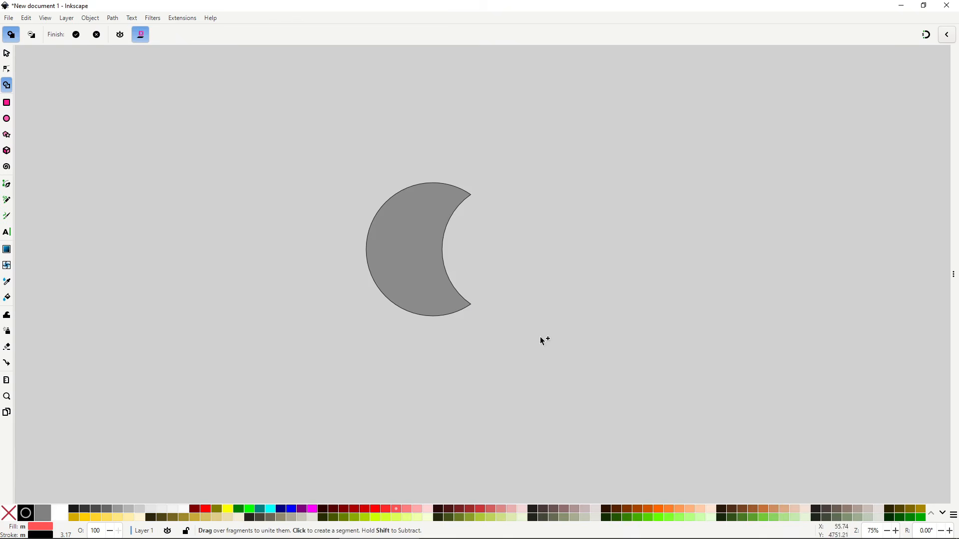
left_click(76, 35)
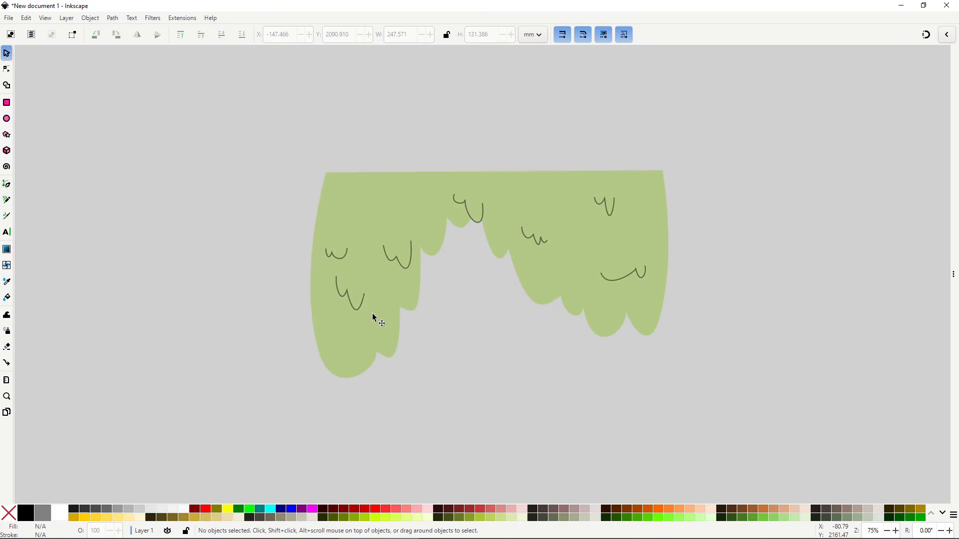
Draw a closed freehand shape about 324 by 187 mm over the green foliage, with a jagged upper edge echoing its scalloped lower edge.
key("p")
mouse_move(282, 311)
left_mouse_down()
mouse_move(402, 280)
mouse_move(512, 222)
mouse_move(634, 289)
mouse_move(336, 445)
mouse_move(283, 310)
left_mouse_up()
key("s")
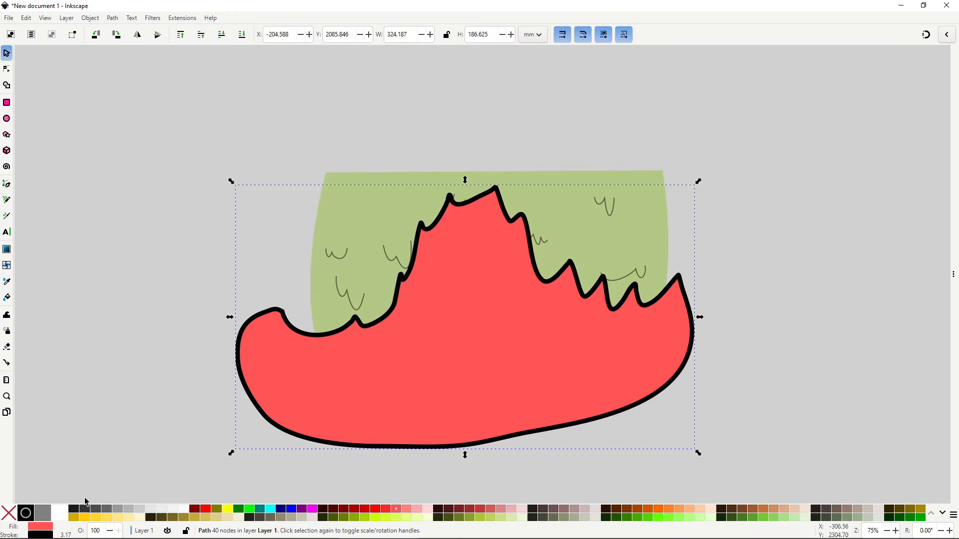
Give the freehand shape a flat black fill with an alpha of 31 and remove its stroke.
left_click(26, 513)
left_click(9, 512, "shift")
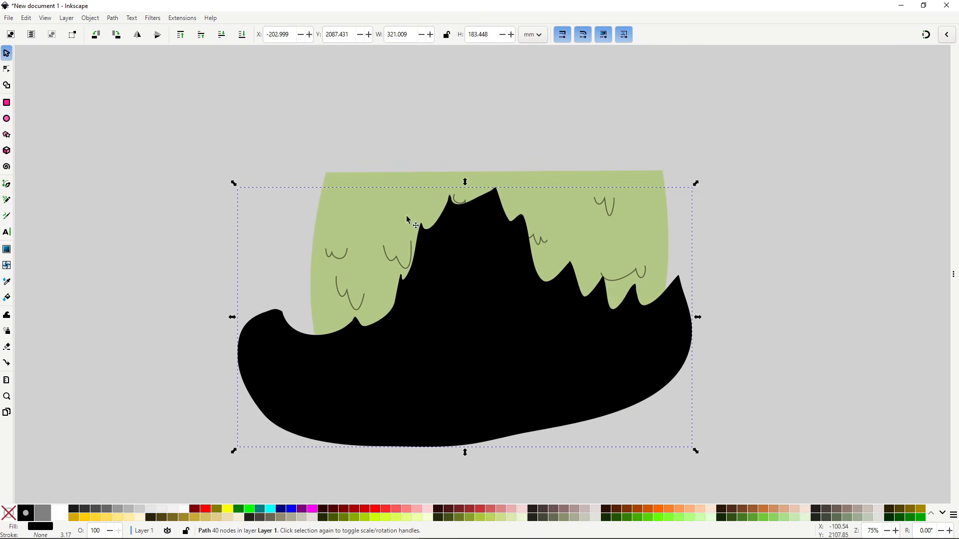
left_click(953, 275)
left_click(819, 74)
left_click_drag(870, 421, 846, 420)
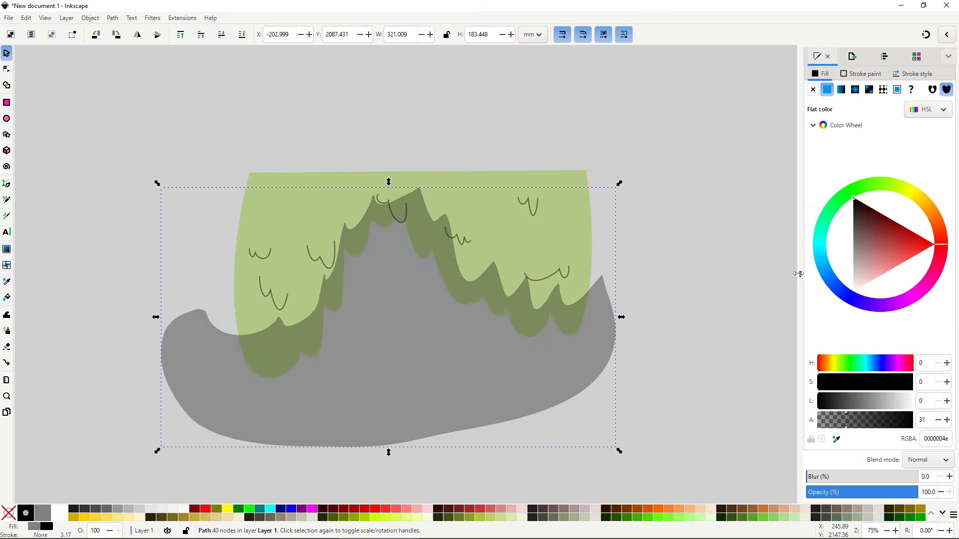
left_click(798, 274)
Subtract the shadow area outside the green foliage with the Shape Builder, apply the result, and move the trimmed shadow slightly down.
left_click(6, 85)
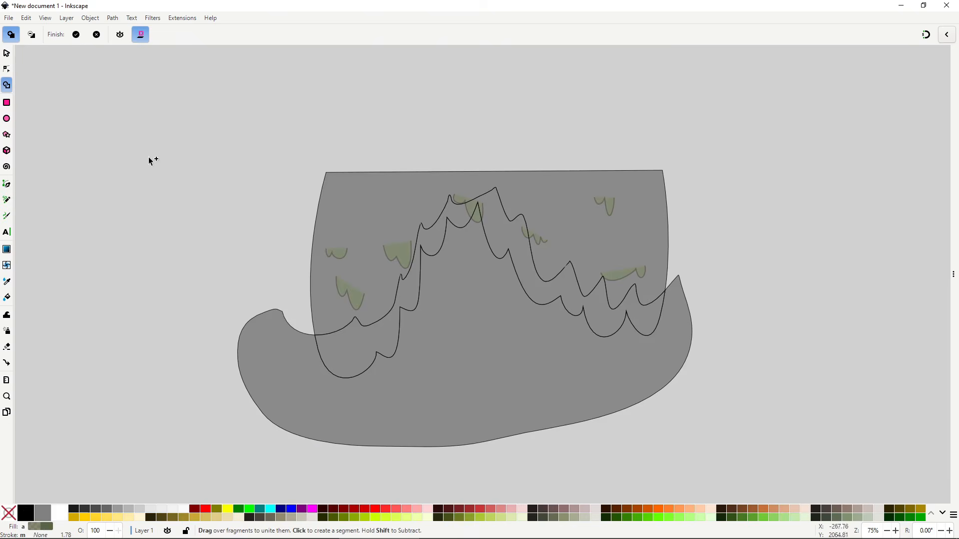
left_click(271, 345, "shift")
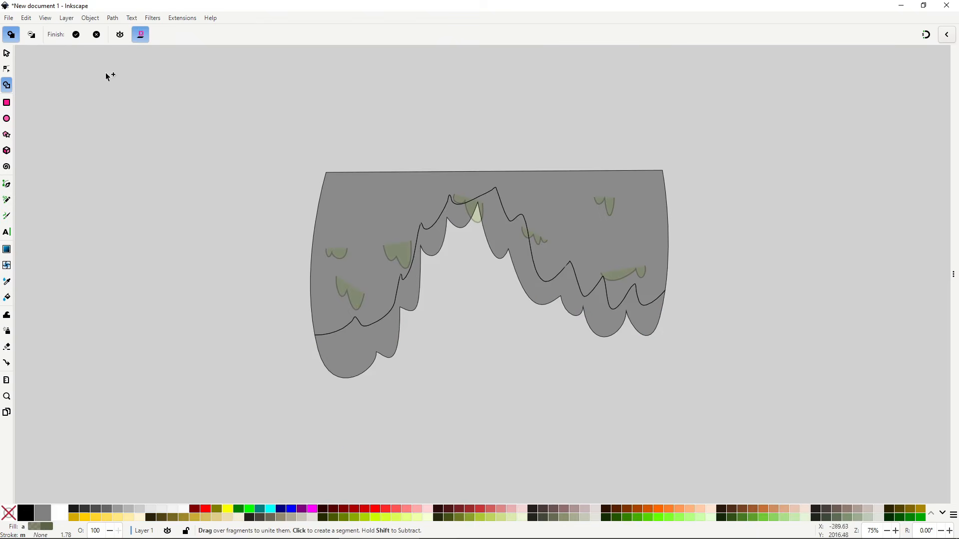
left_click(76, 35)
left_click_drag(372, 356, 375, 376)
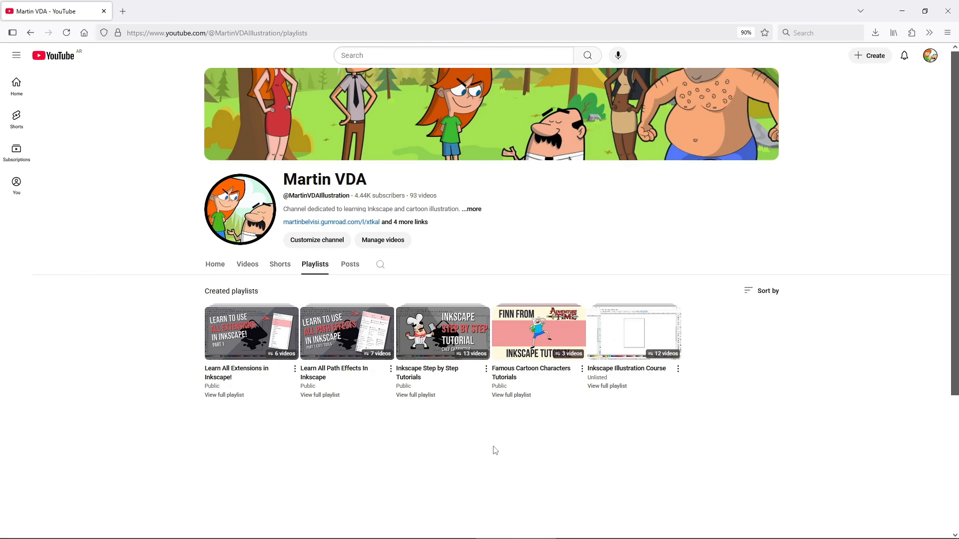
left_click(418, 383)
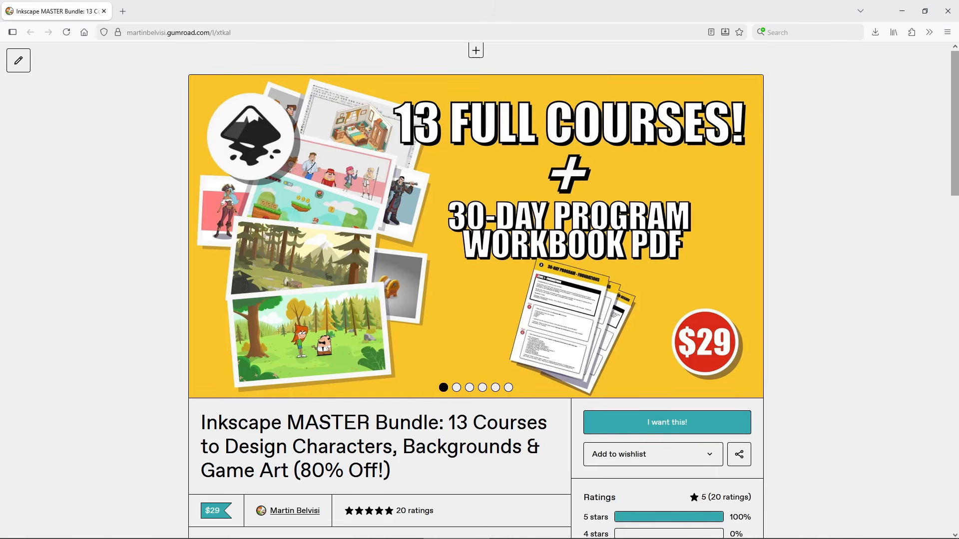
In the web browser, examine the Inkscape MASTER Bundle product page's description and course list, and go through its preview images.
scroll(475, 289, "down", 15)
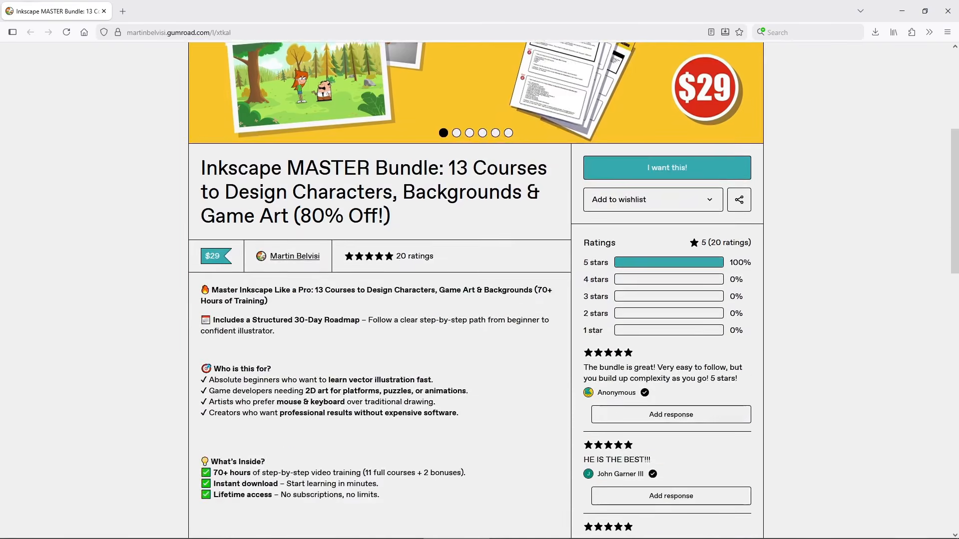
scroll(480, 309, "down", 9)
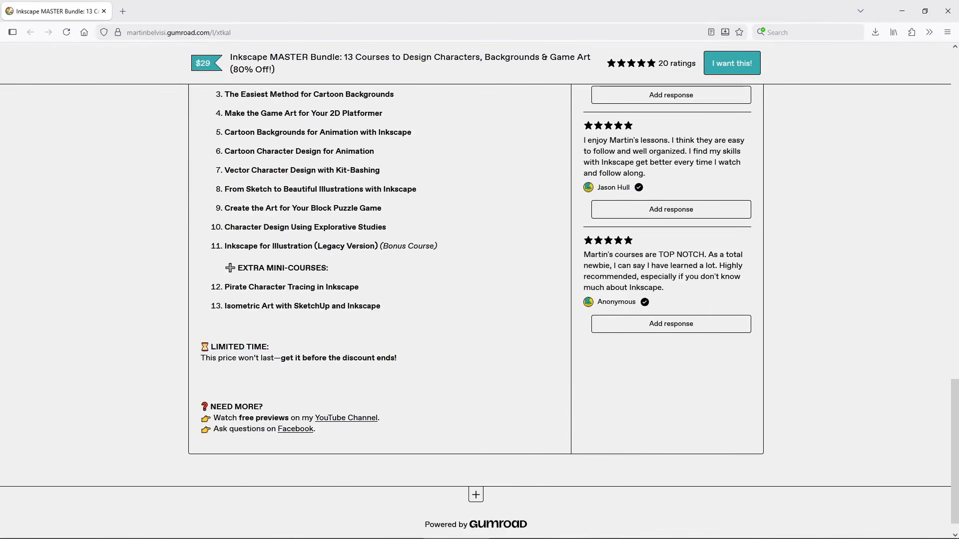
scroll(479, 310, "up", 9)
scroll(480, 290, "up", 15)
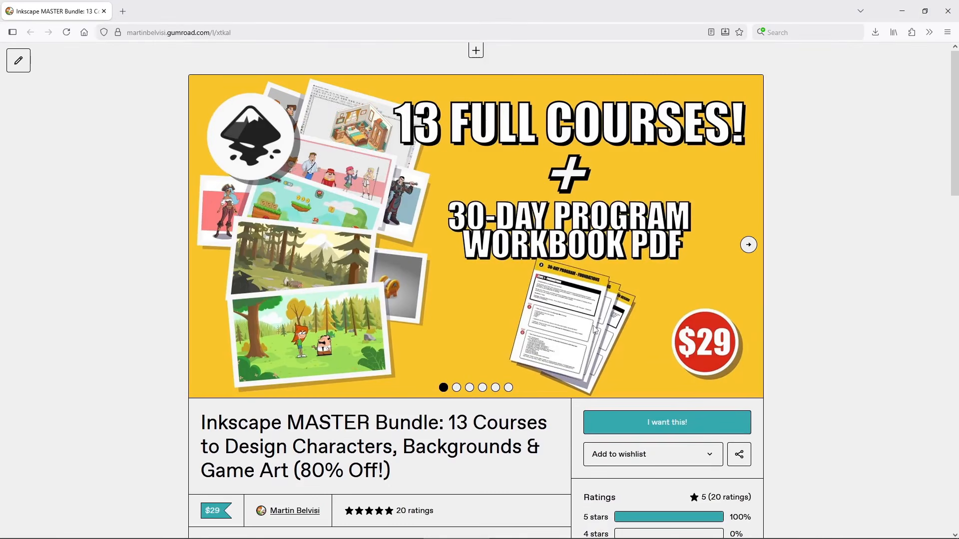
left_click(457, 388)
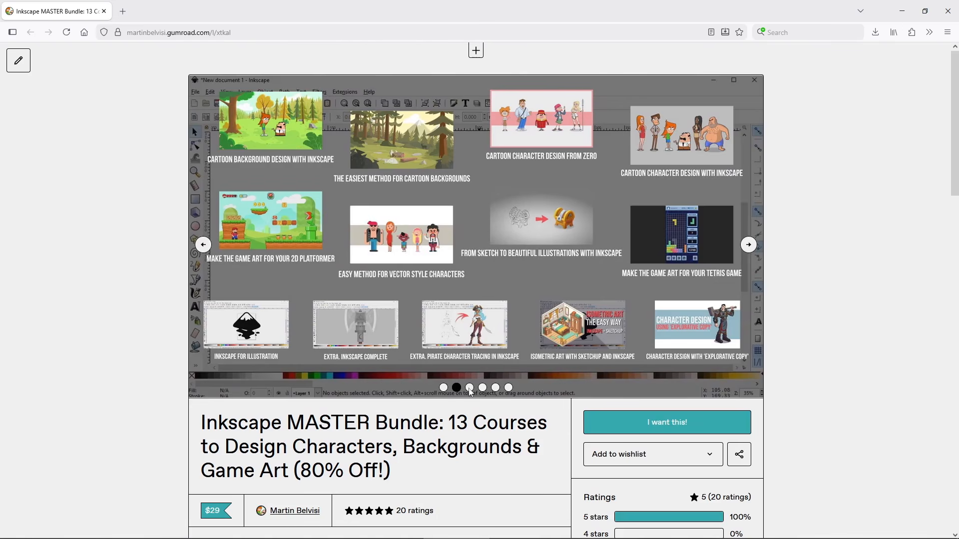
left_click(471, 389)
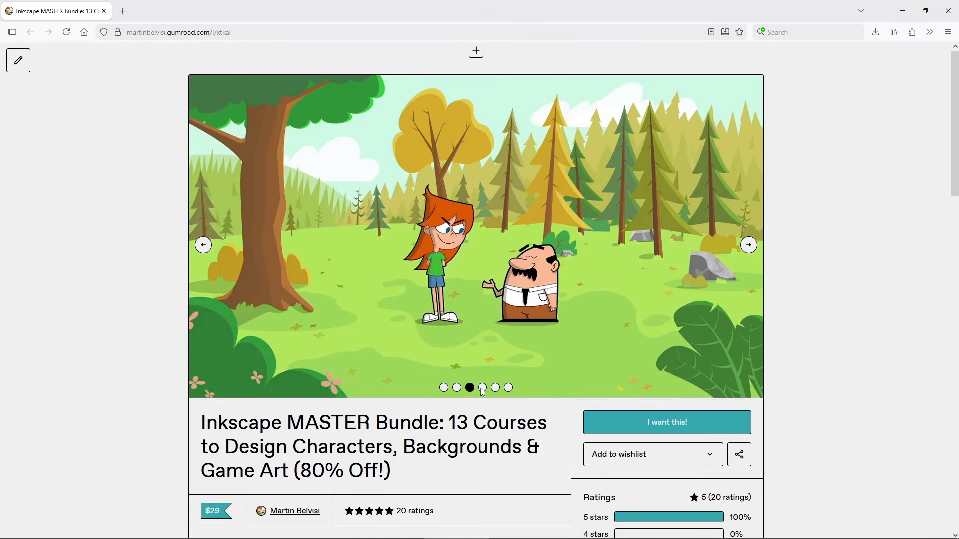
left_click(483, 388)
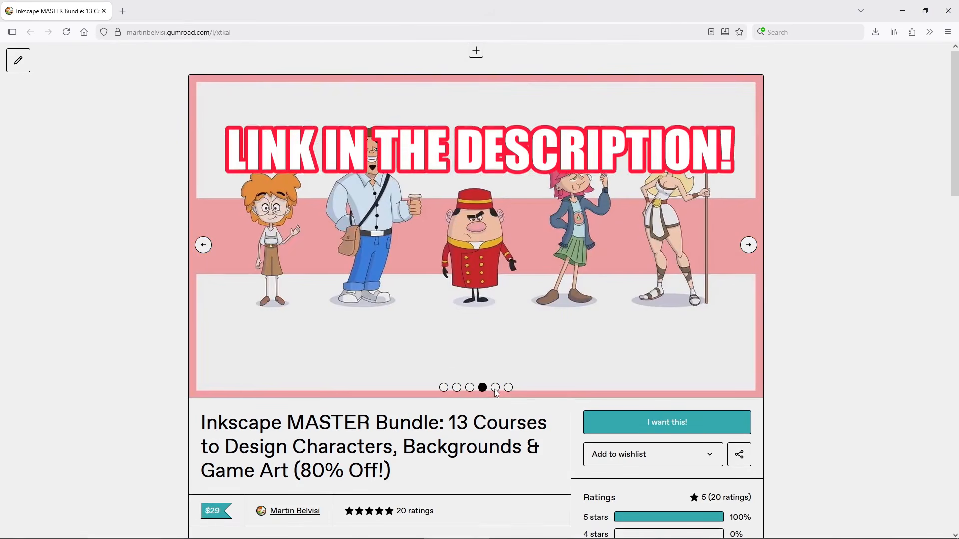
left_click(495, 389)
left_click(506, 389)
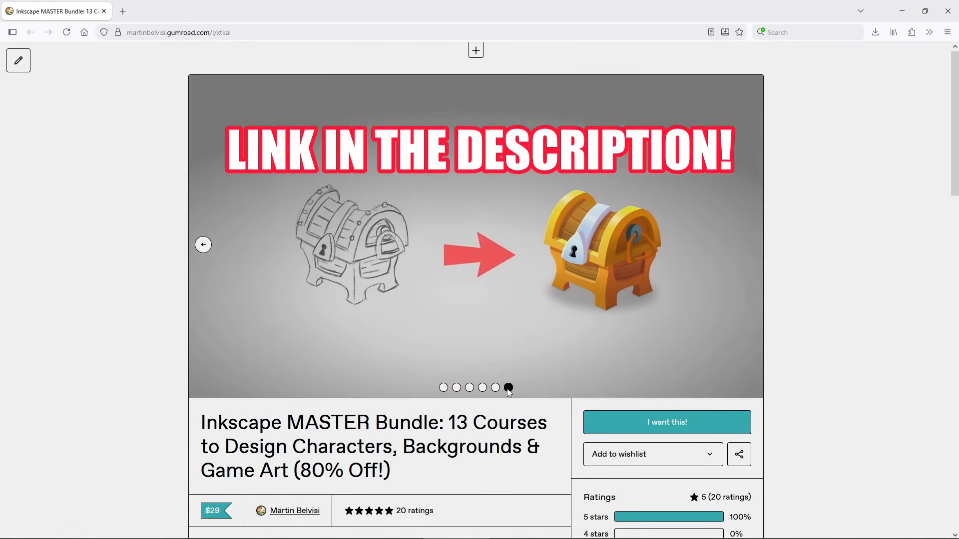